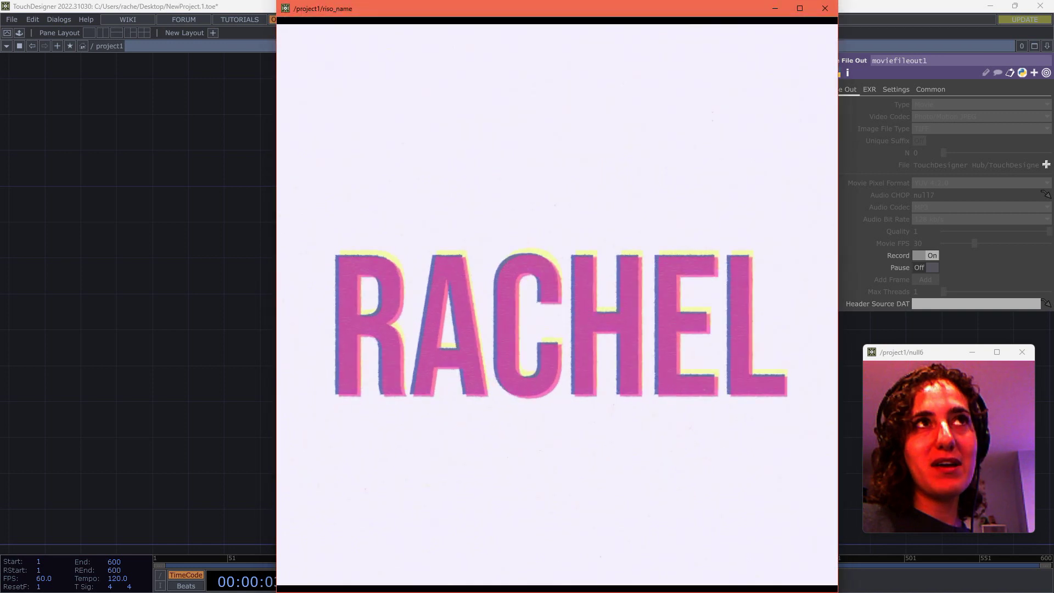
Reposition and enlarge the riso_name preview window to view the print effect, and close it
left_click_drag(589, 10, 496, 45)
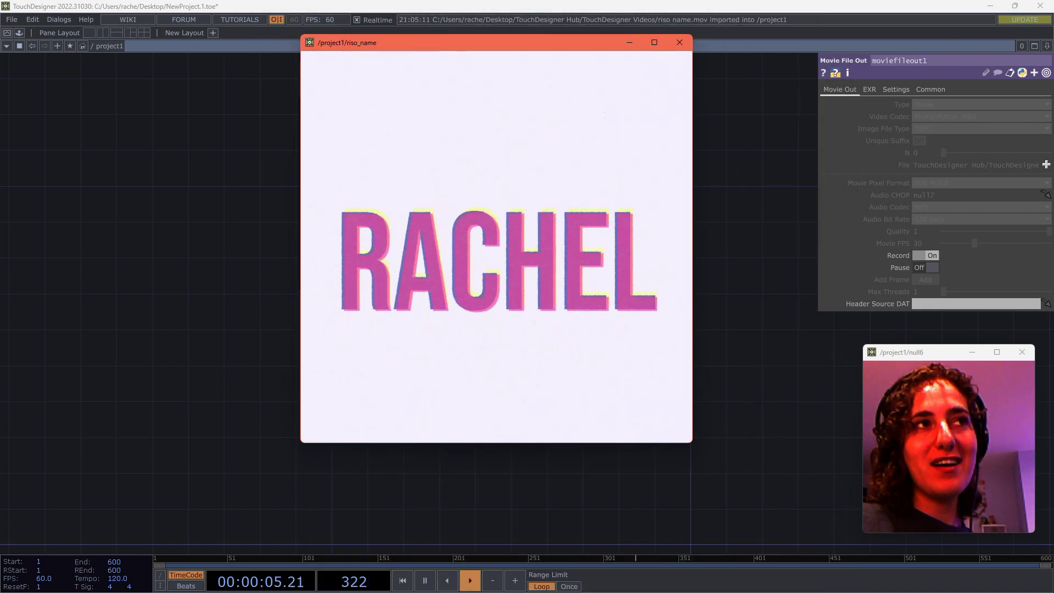
left_click_drag(693, 443, 800, 544)
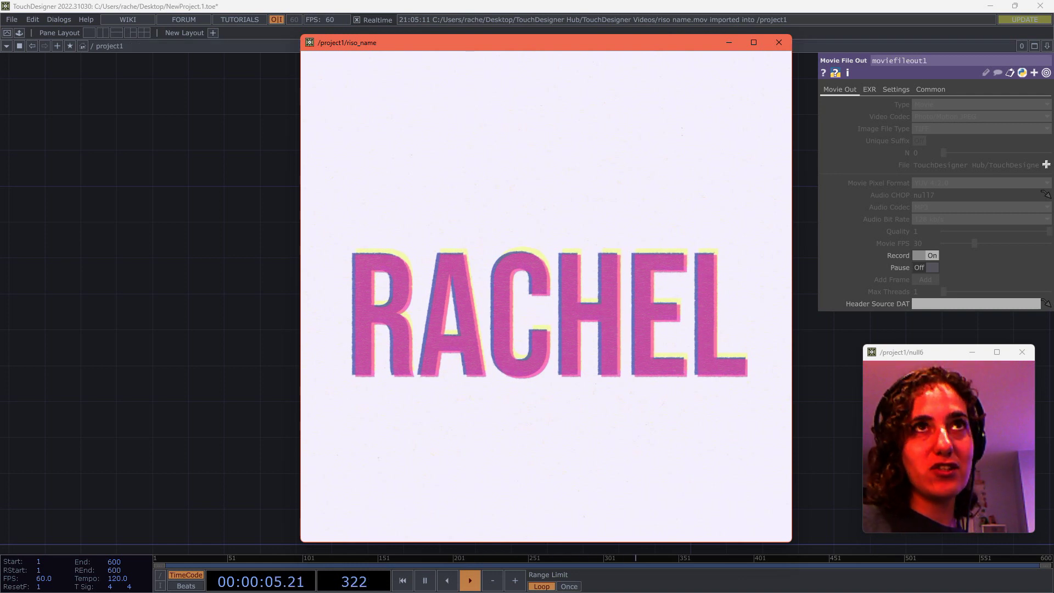
left_click(779, 42)
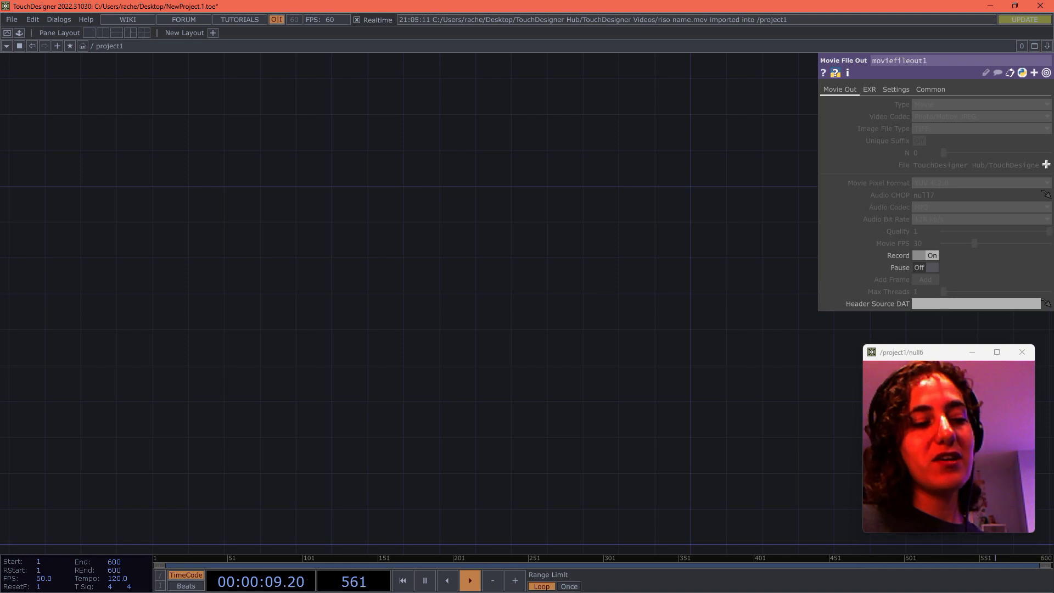
Add a Constant CHOP to the empty project network
key("Tab")
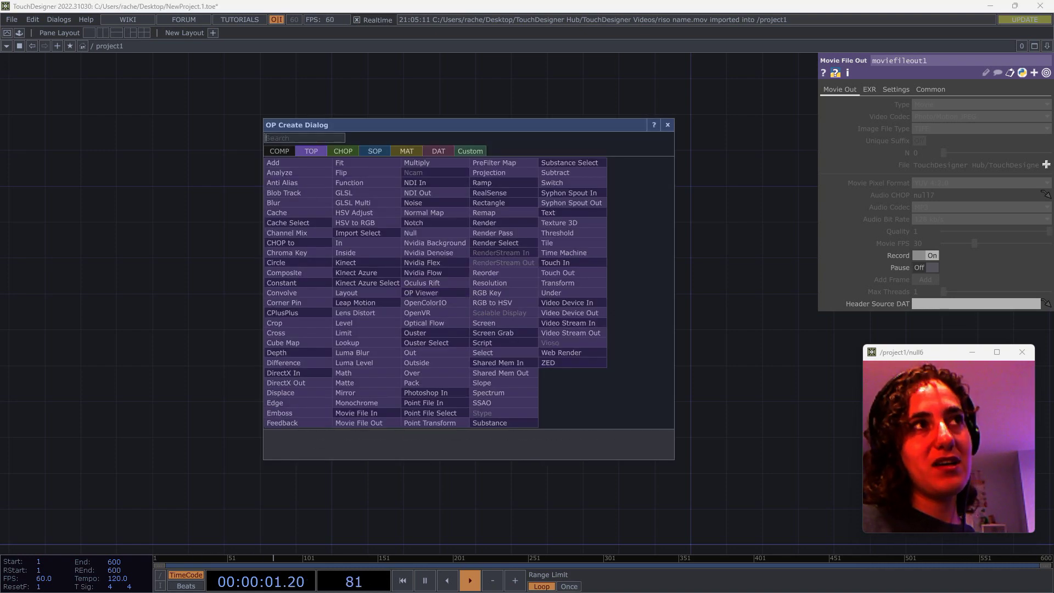
left_click(343, 151)
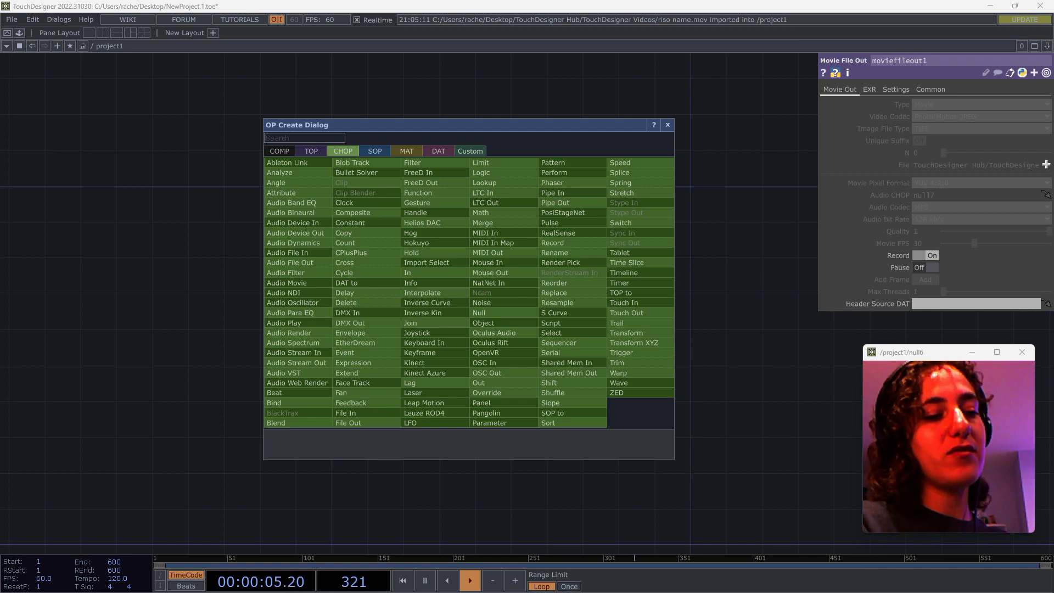
type("const")
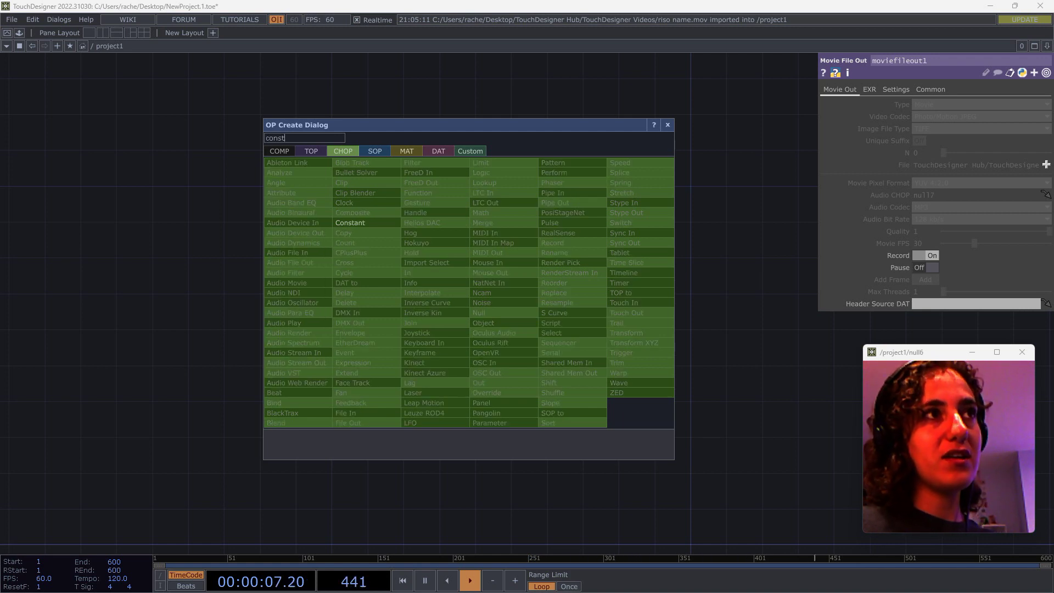
left_click(350, 223)
left_click(347, 242)
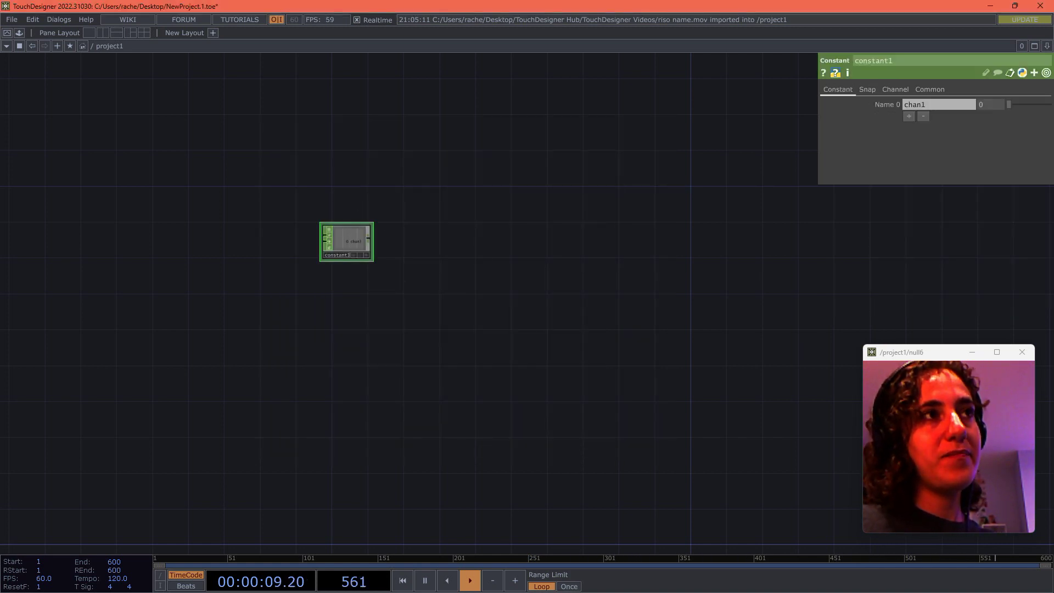
Name the Constant CHOP's first channel res and set its value to 1280
scroll(347, 242, "up", 10)
left_click_drag(582, 264, 602, 285)
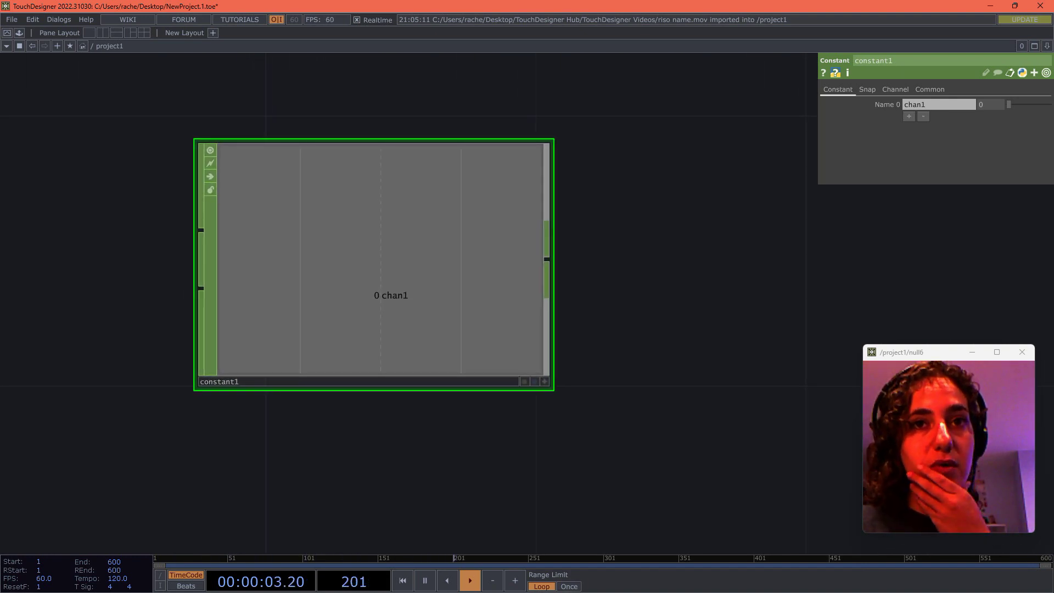
left_click_drag(932, 105, 885, 105)
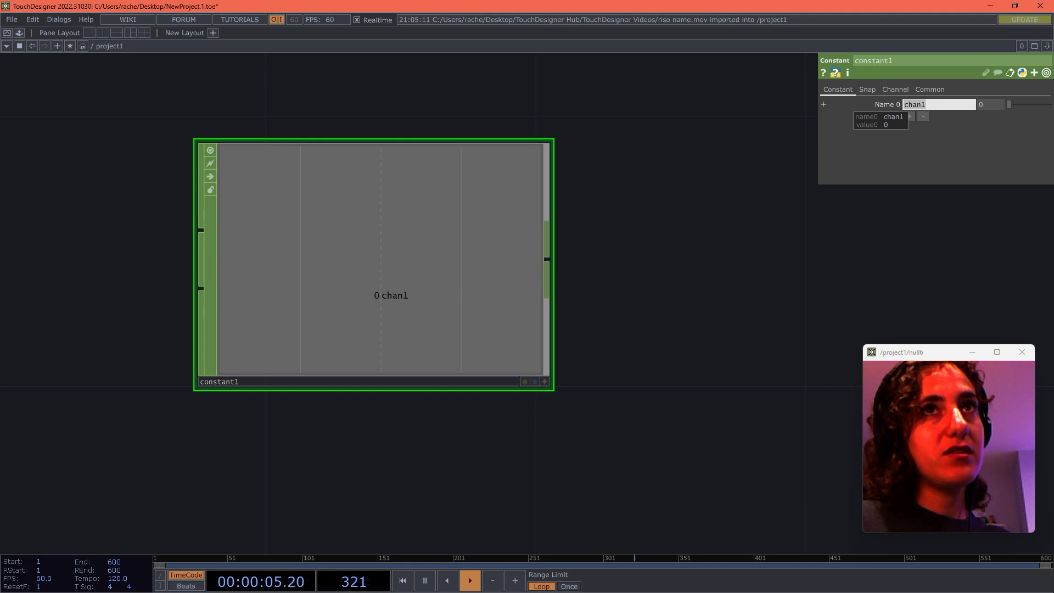
type("res")
key("Return")
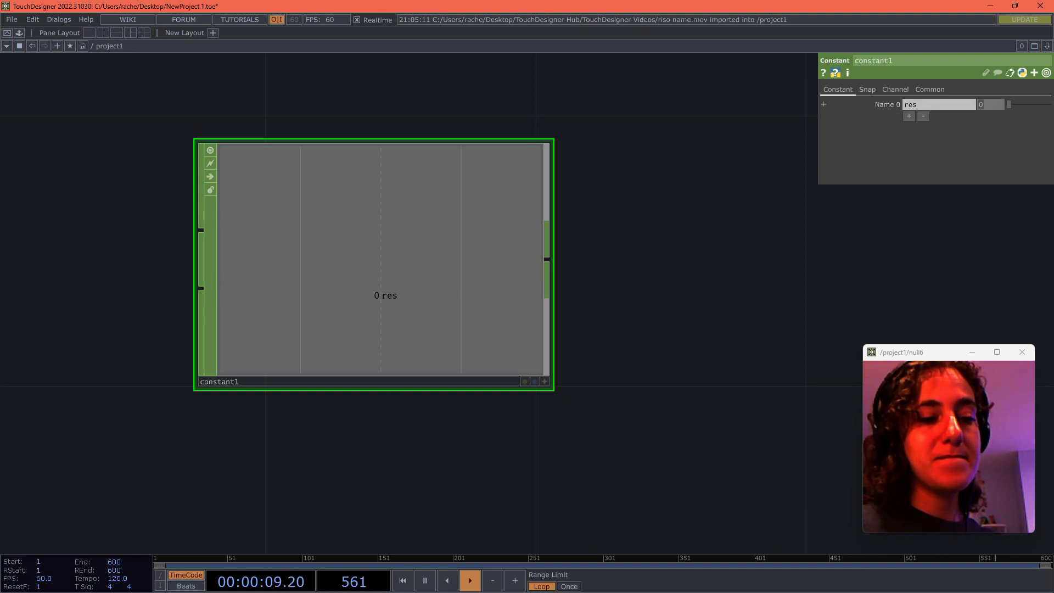
type("1280")
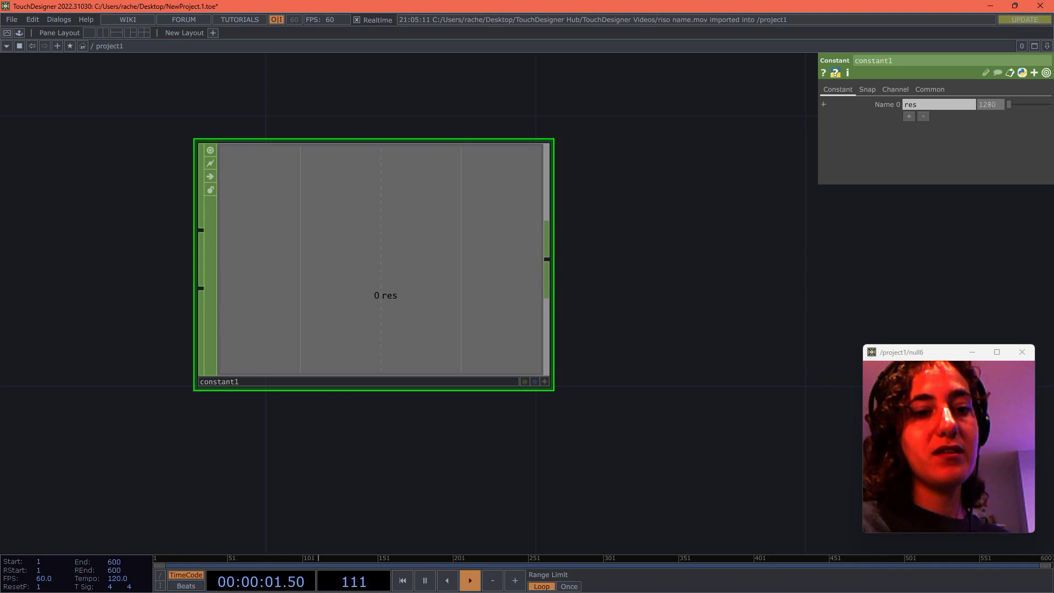
key("Return")
Add a Text TOP to the network below the Constant CHOP
scroll(936, 102, "up", 2)
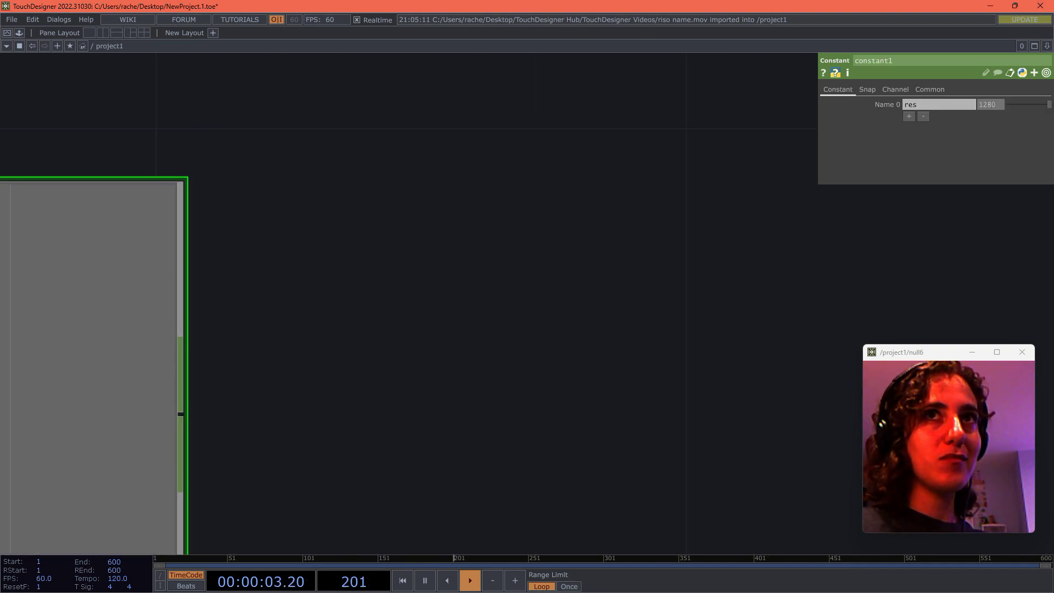
scroll(425, 276, "down", 3)
left_click_drag(425, 276, 727, 174)
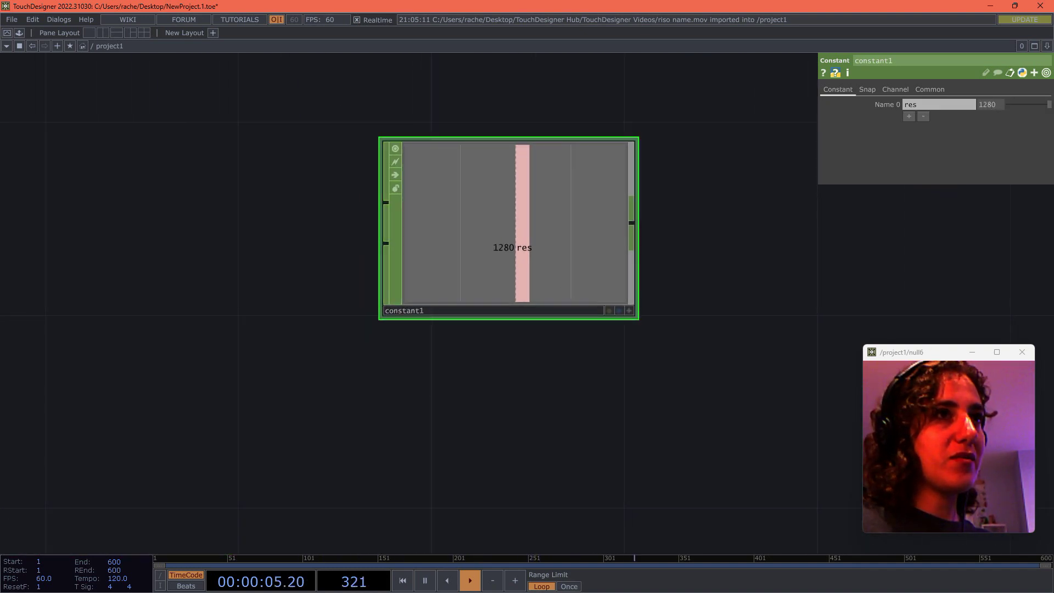
left_click_drag(555, 373, 430, 343)
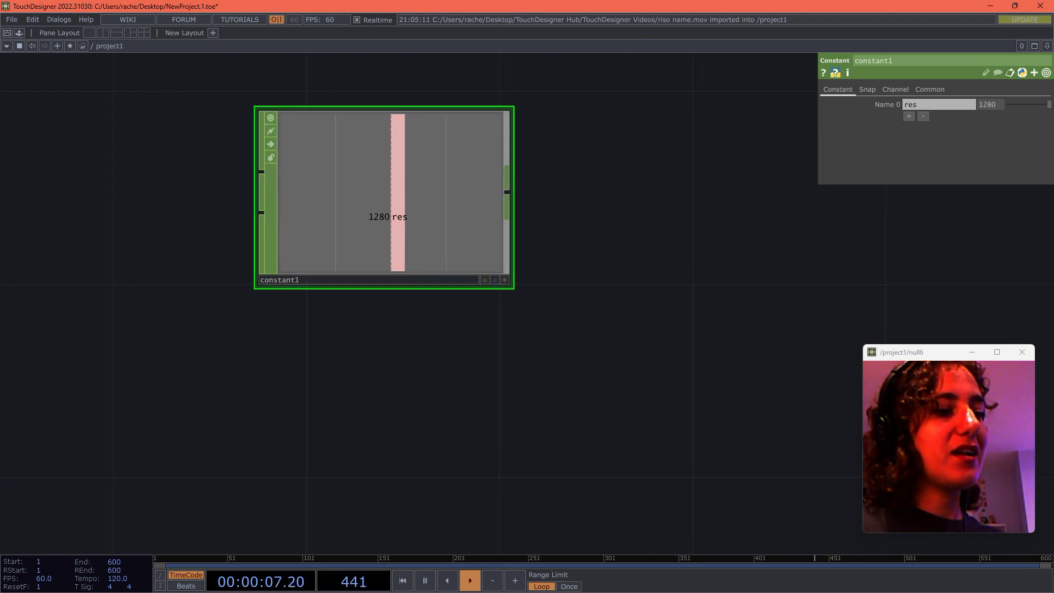
scroll(449, 265, "down", 4)
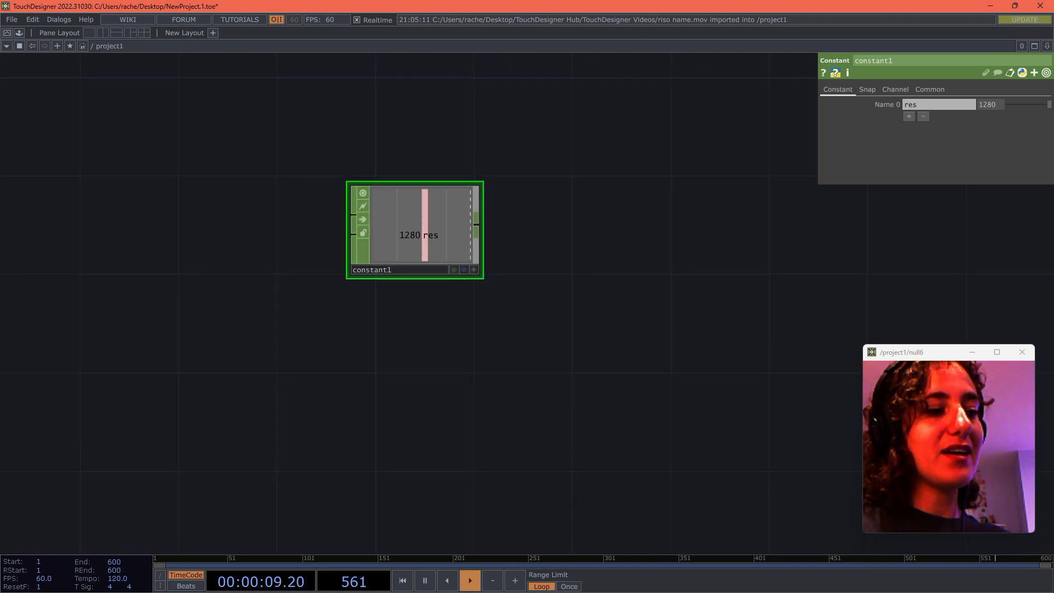
key("Tab")
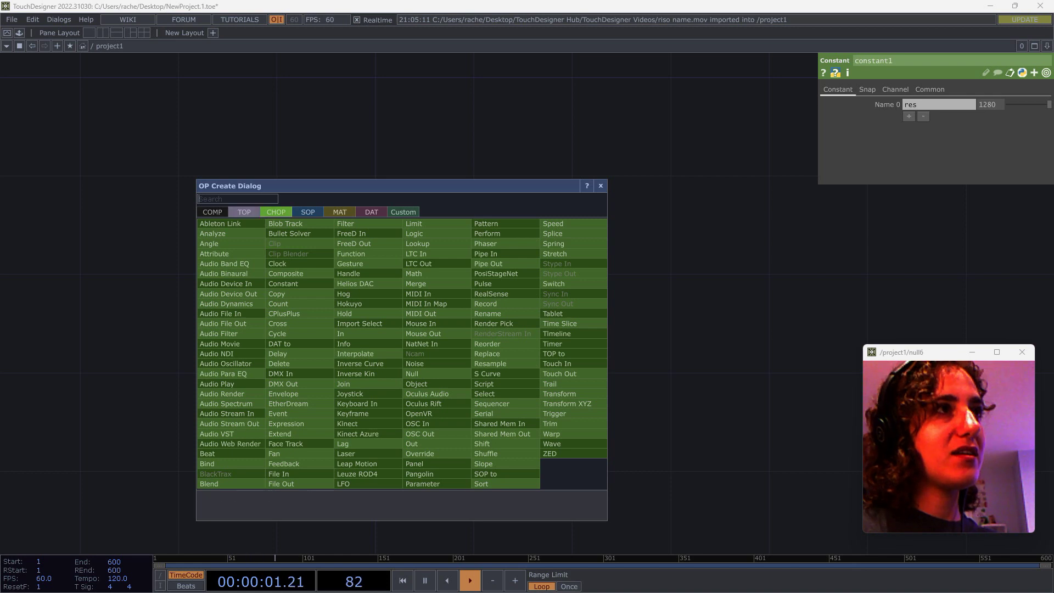
left_click(244, 212)
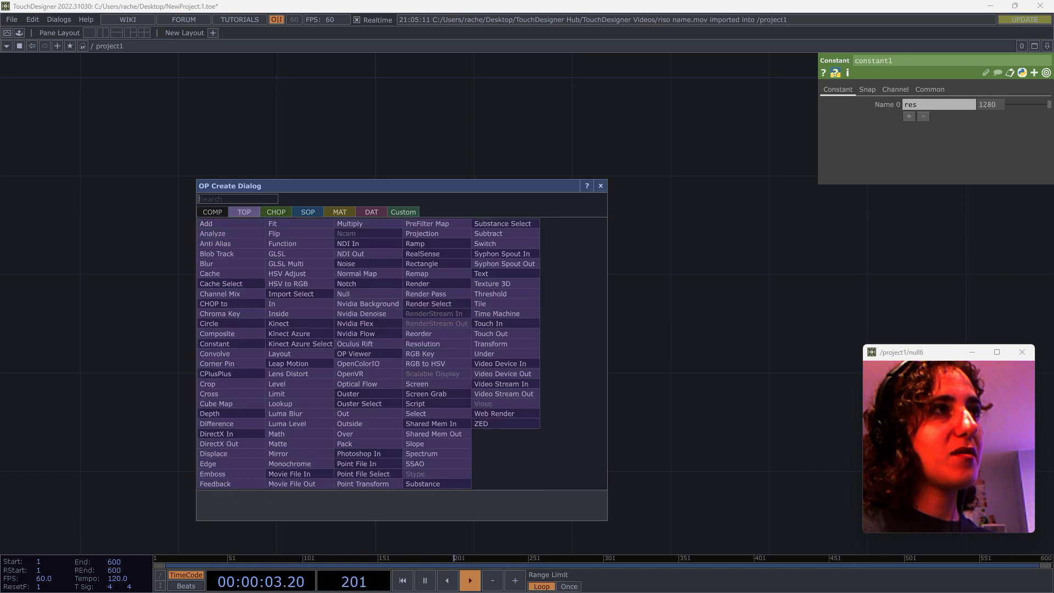
type("tex")
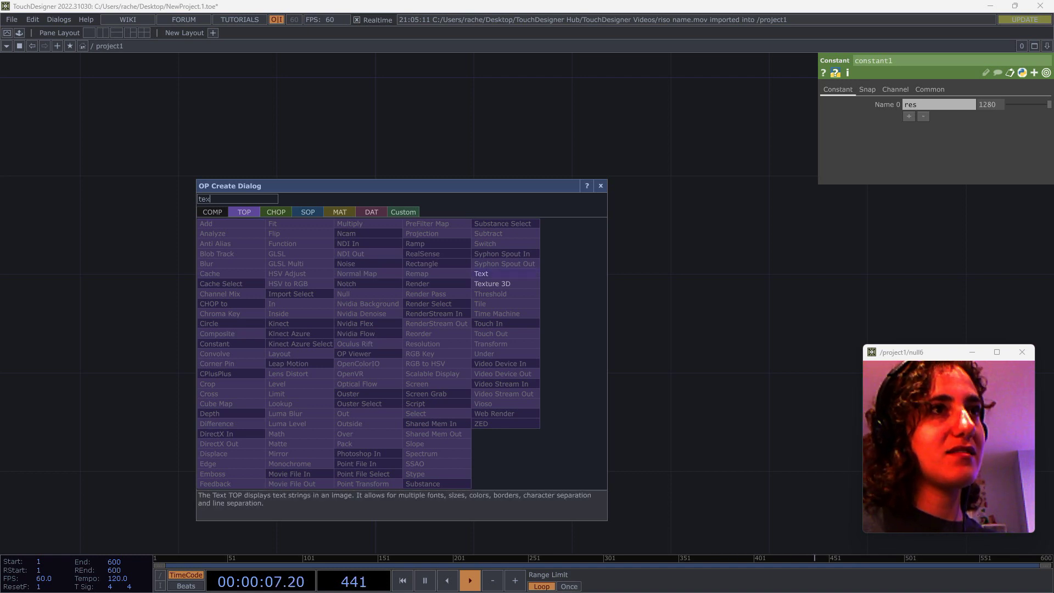
key("Return")
left_click(419, 347)
Set the Text TOP's displayed text to the letter R
scroll(419, 347, "up", 2)
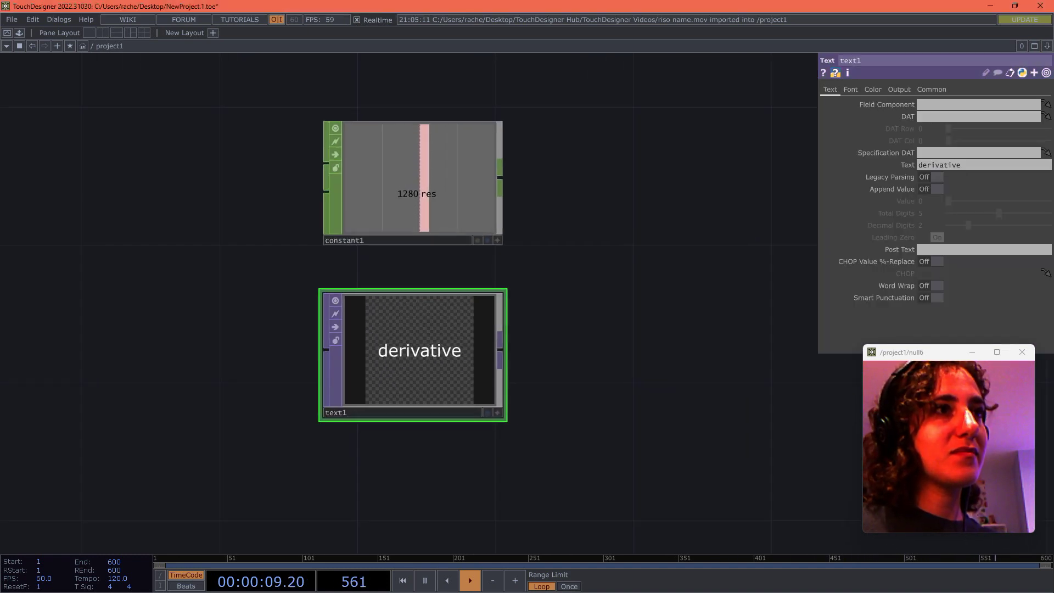
left_click(968, 164)
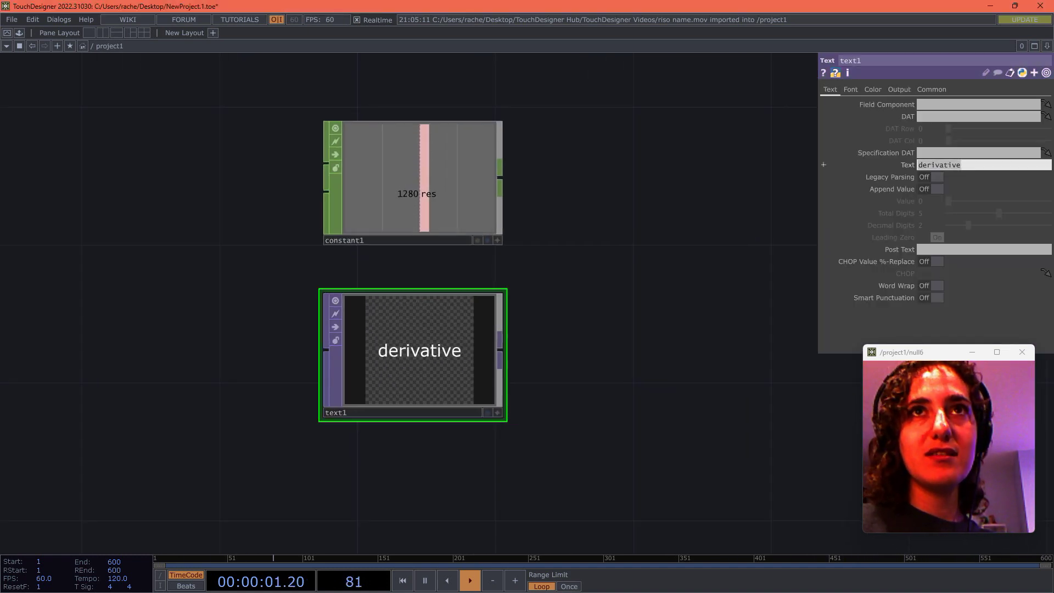
type("R")
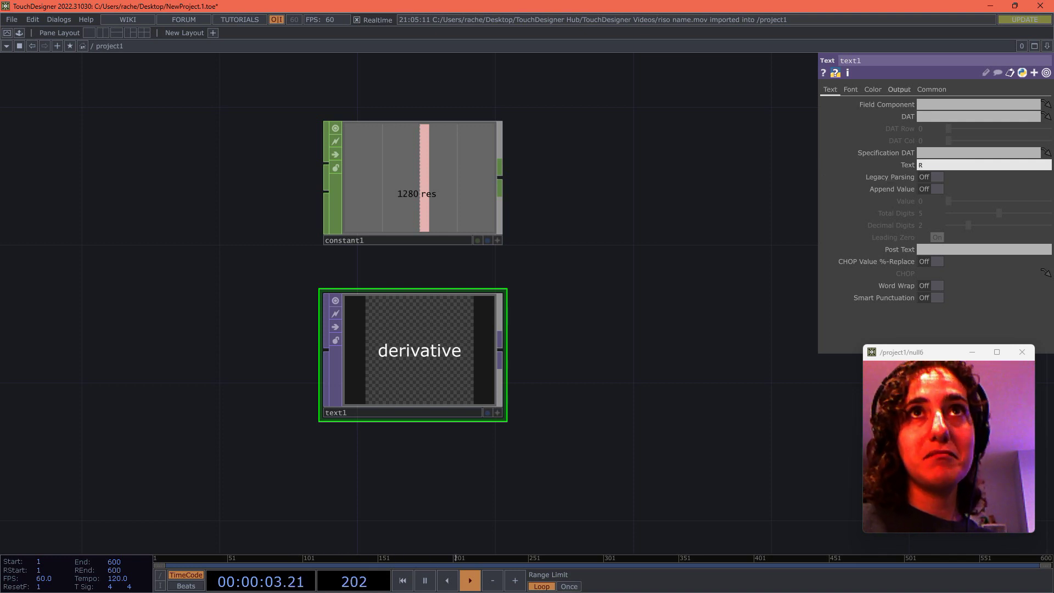
Set the text's font auto-sizing to Auto-Fit Always and its font to Bahnschrift SemiBold Condensed
left_click(851, 89)
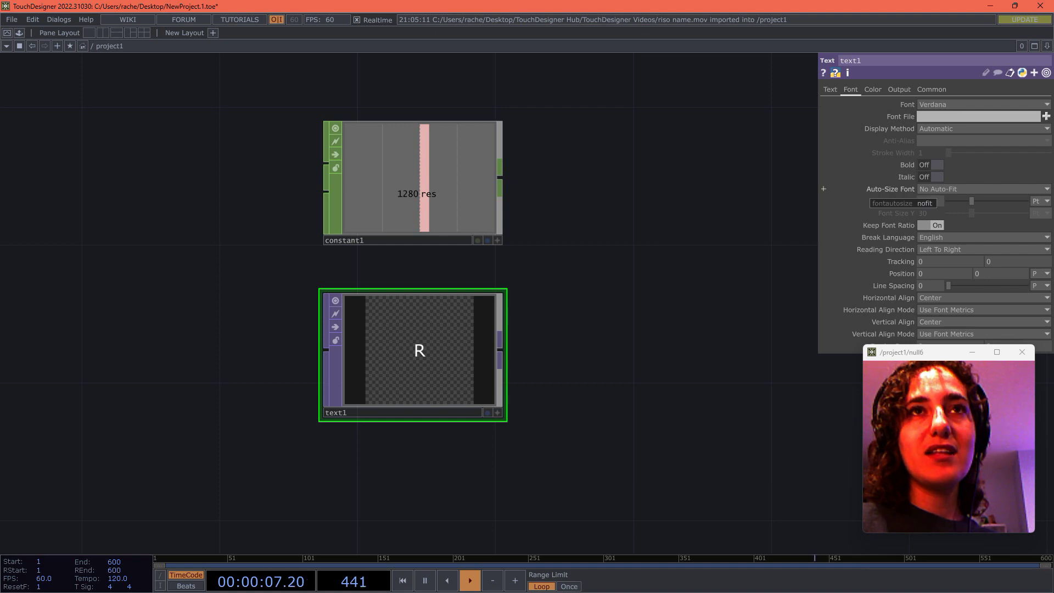
left_click(983, 189)
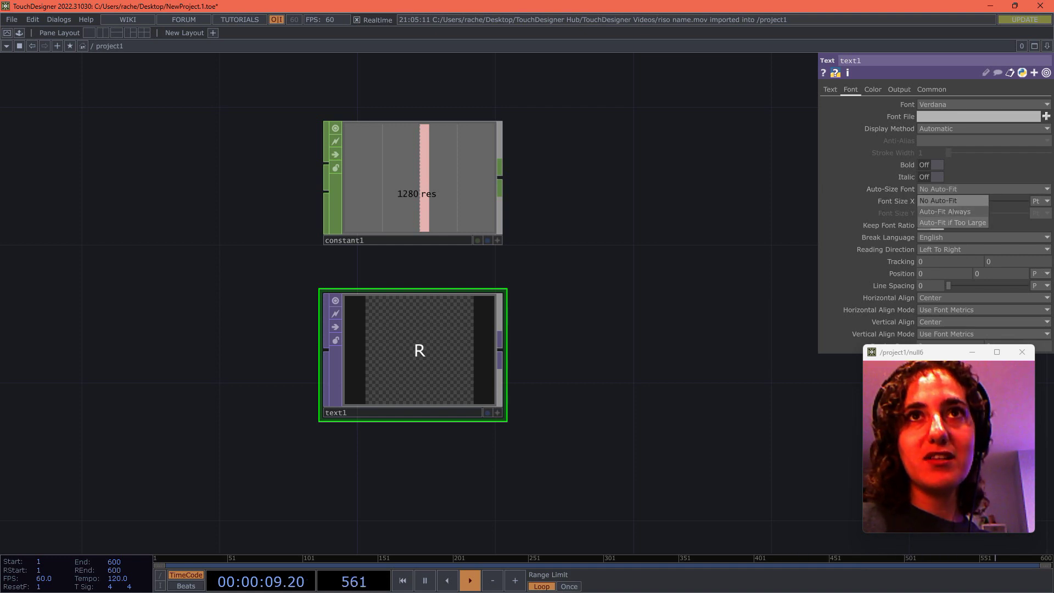
left_click(945, 211)
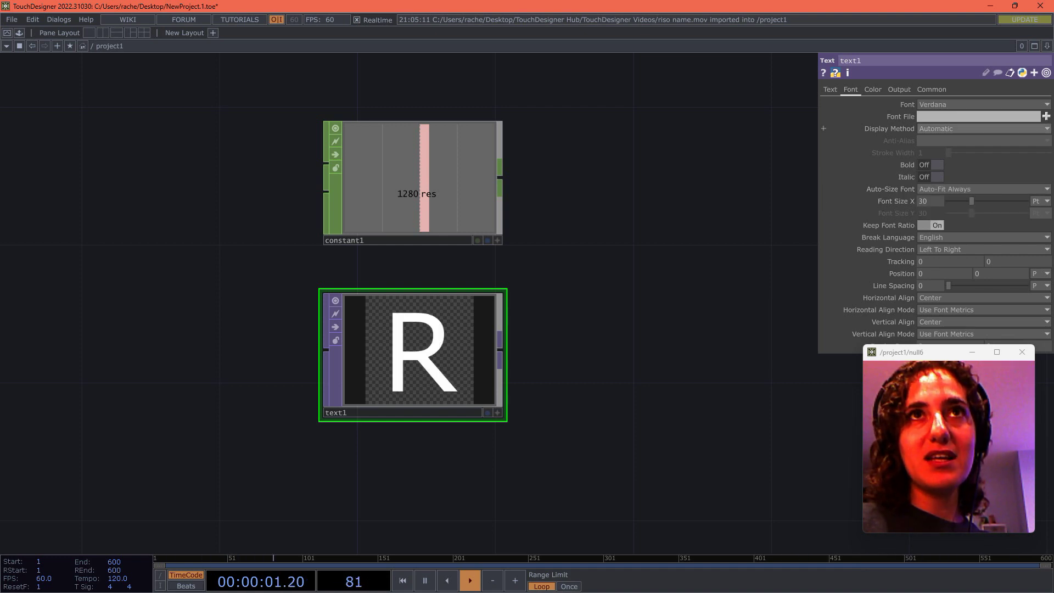
left_click(983, 104)
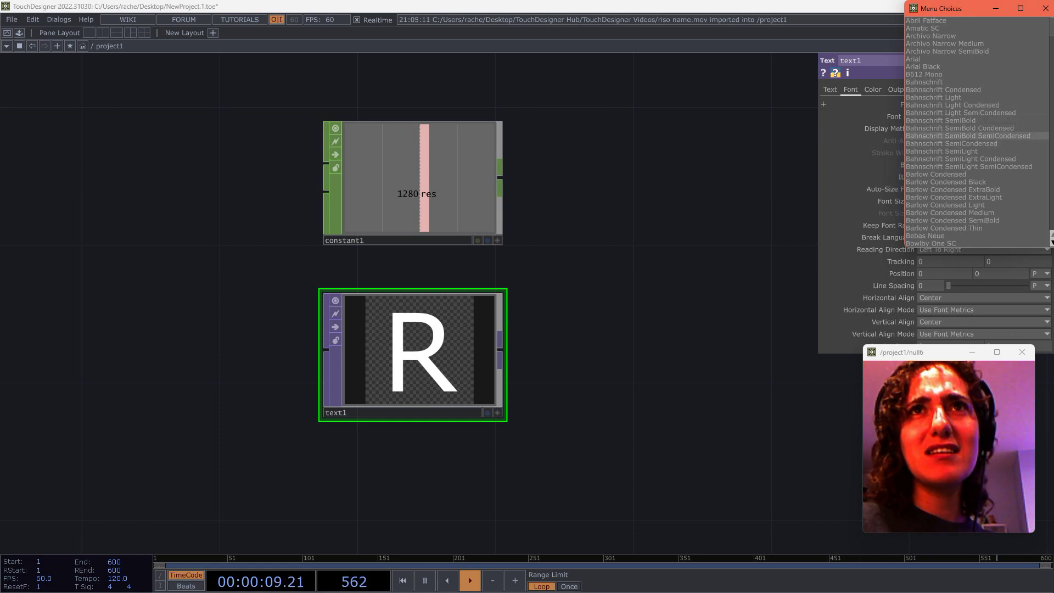
left_click(960, 128)
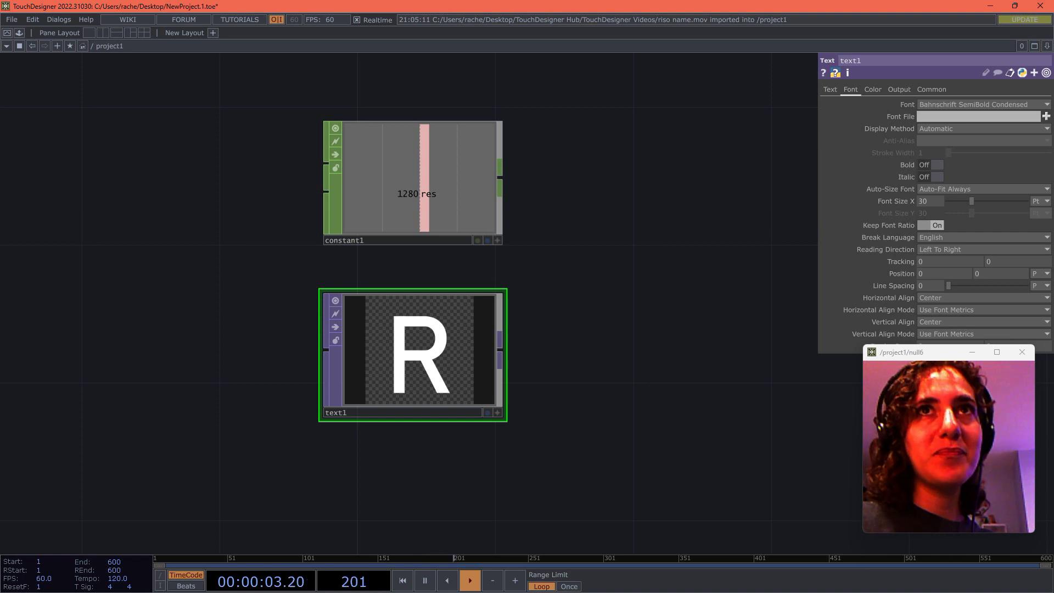
Drive both the width and height of the Text TOP's resolution with CHOP references to the constant's res channel
left_click(932, 89)
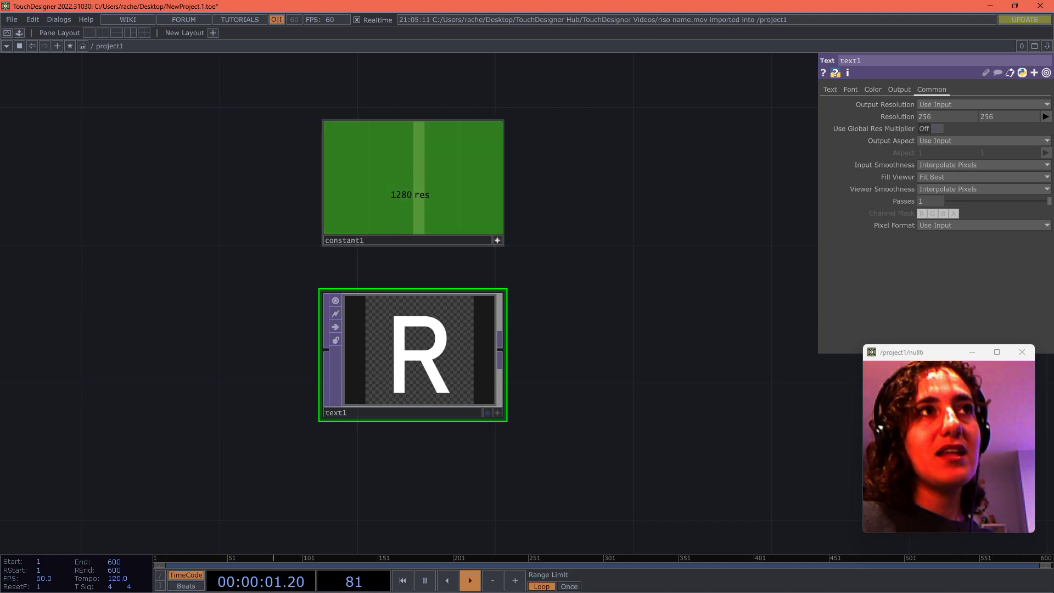
left_click_drag(419, 181, 880, 117)
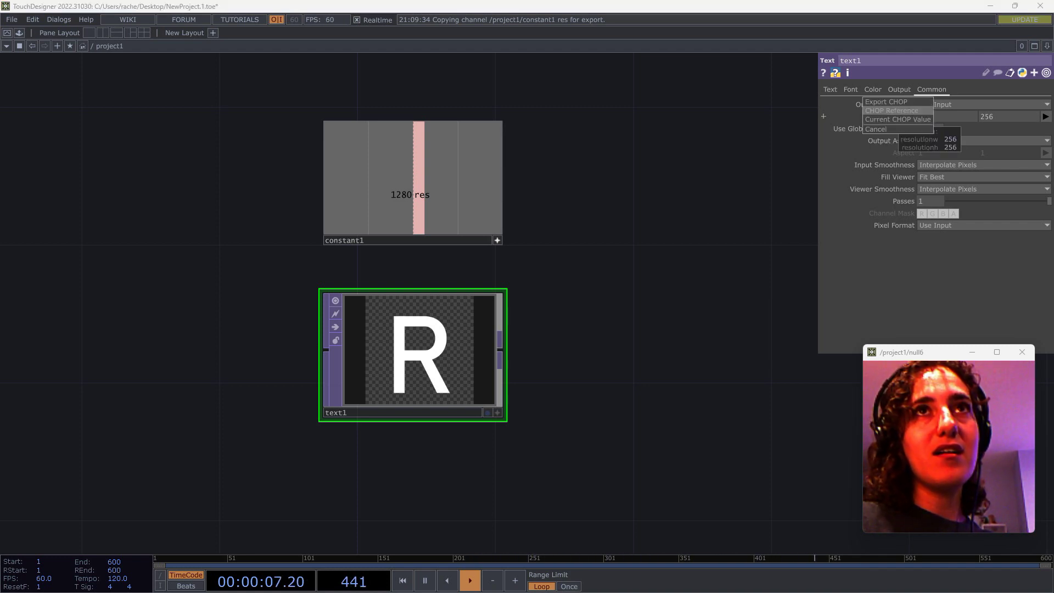
left_click(892, 111)
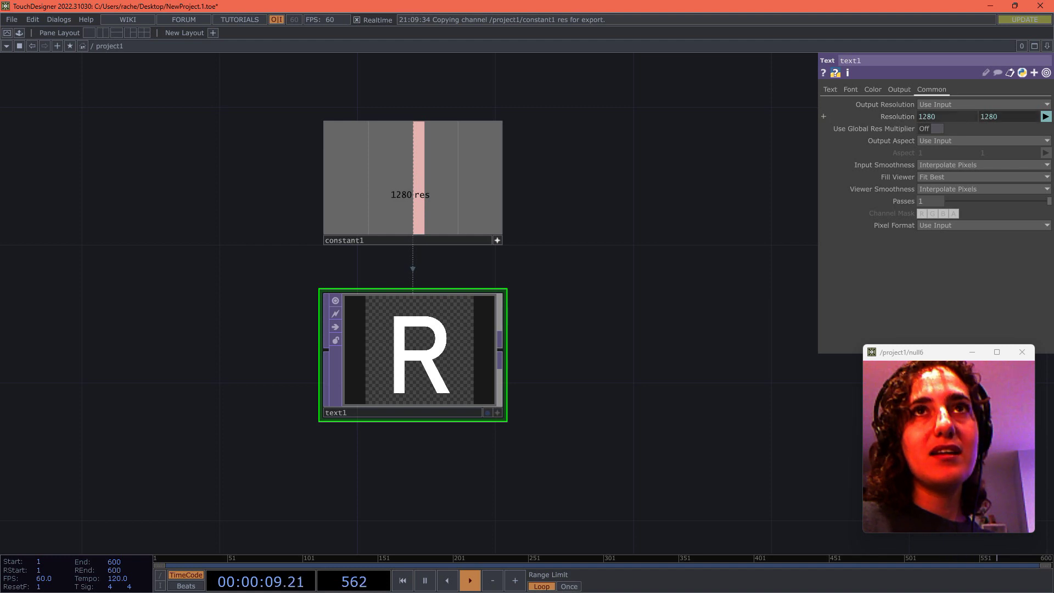
left_click(895, 116)
left_click(895, 117)
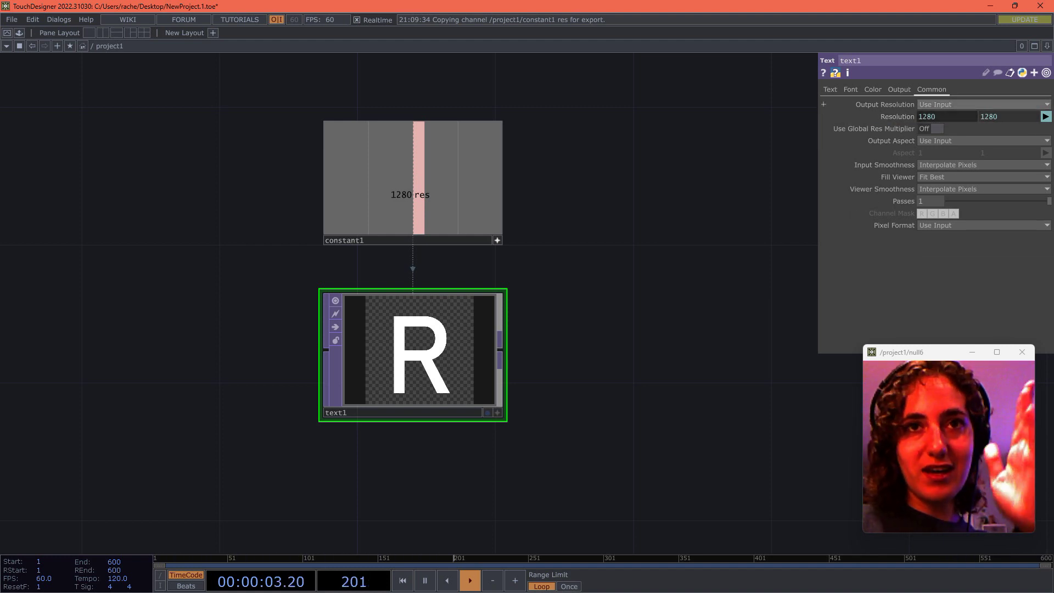
left_click(419, 181)
left_click(498, 240)
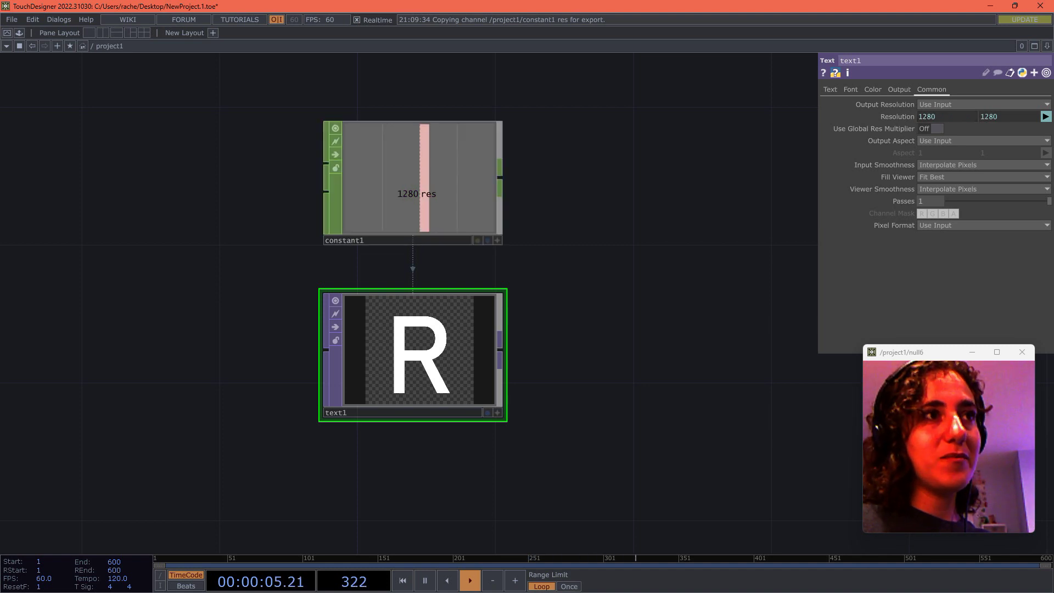
Set both the input smoothness and the viewer smoothness of the Text TOP to Nearest Pixel
scroll(433, 323, "up", 9)
left_click_drag(430, 324, 503, 160)
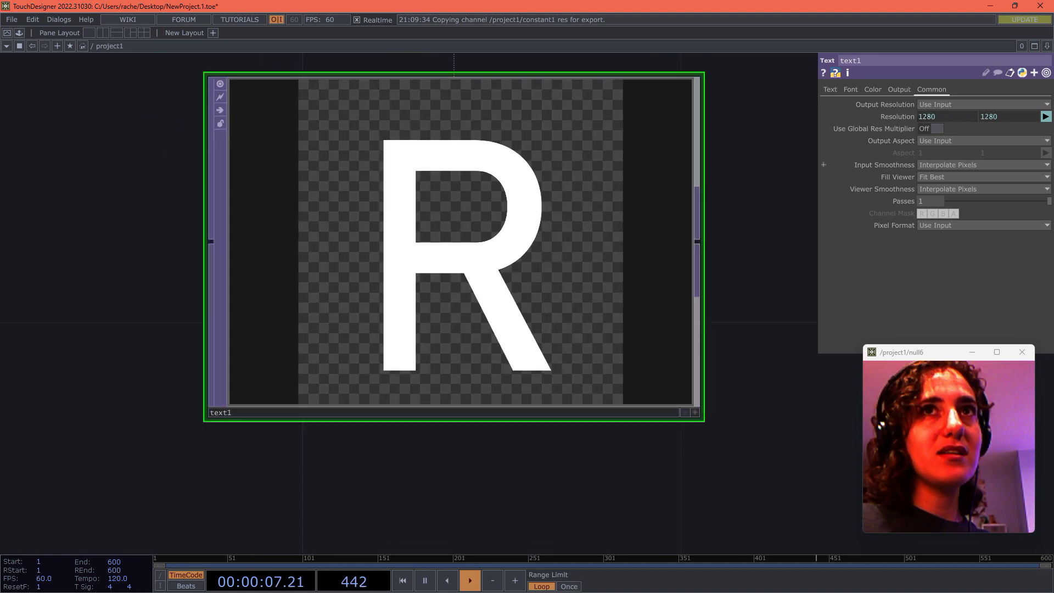
left_click(983, 165)
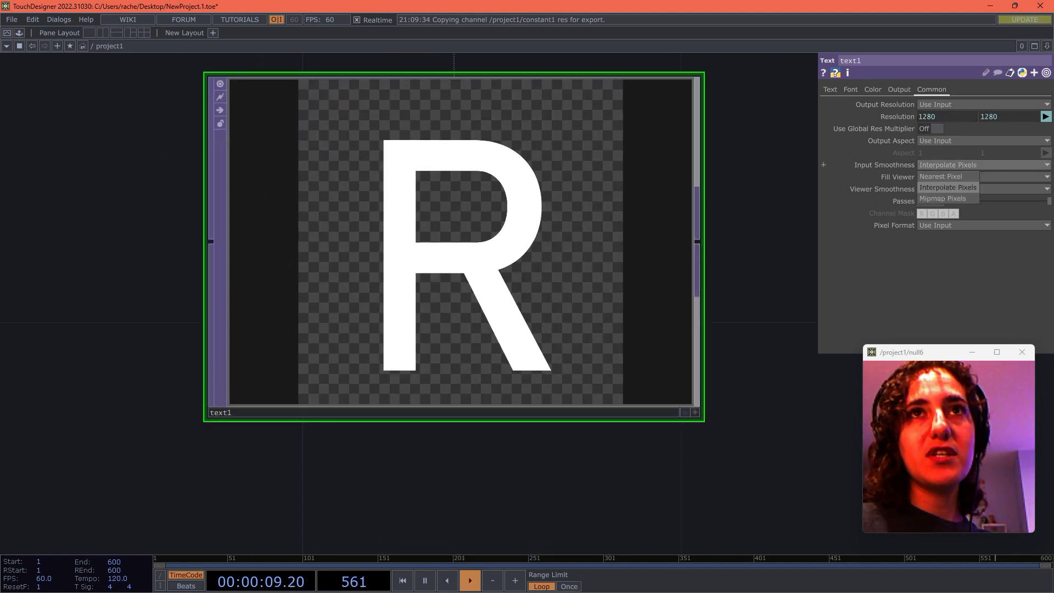
left_click(941, 176)
left_click(983, 189)
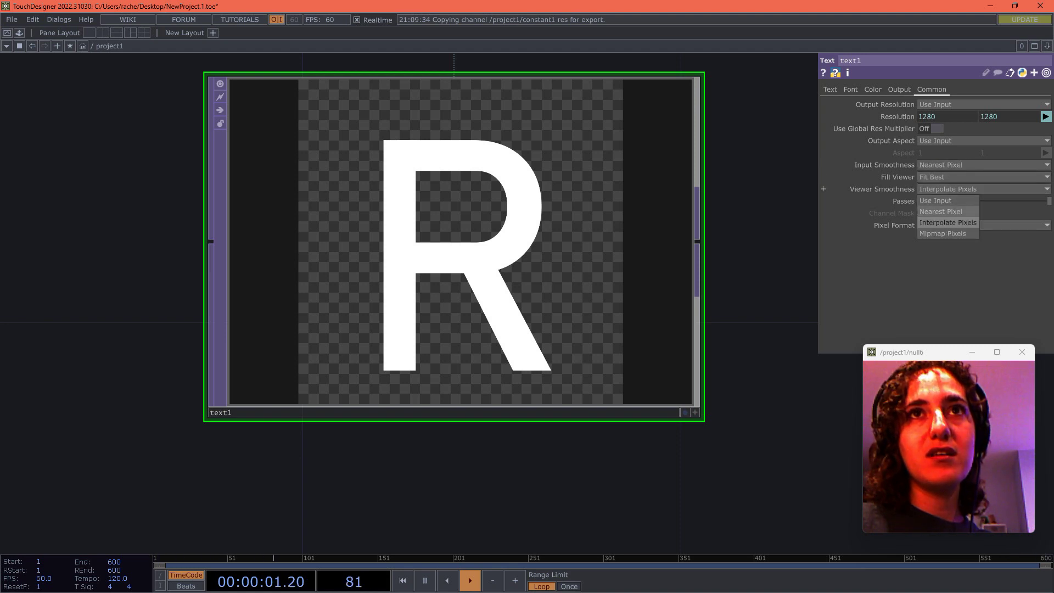
left_click(940, 211)
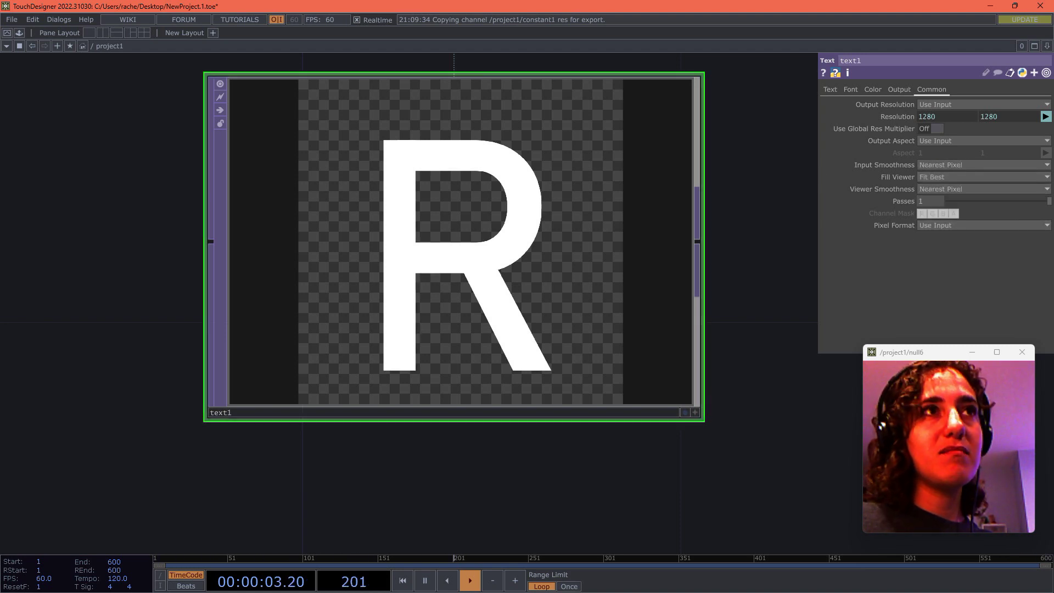
Try the 32-bit float (Mono) pixel format on the Text TOP
scroll(561, 253, "down", 4)
left_click_drag(697, 285, 615, 290)
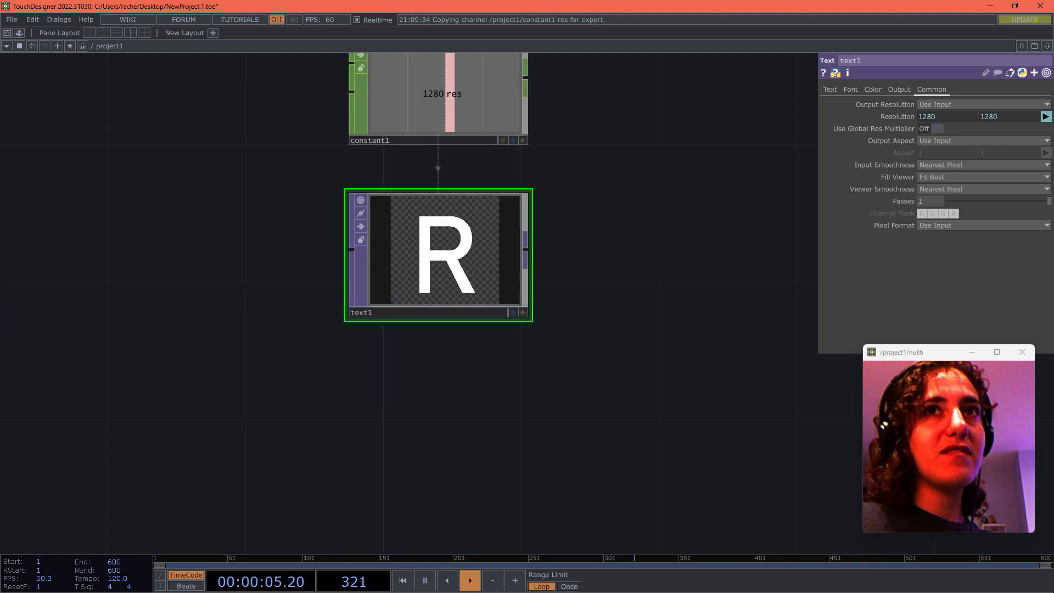
left_click(983, 225)
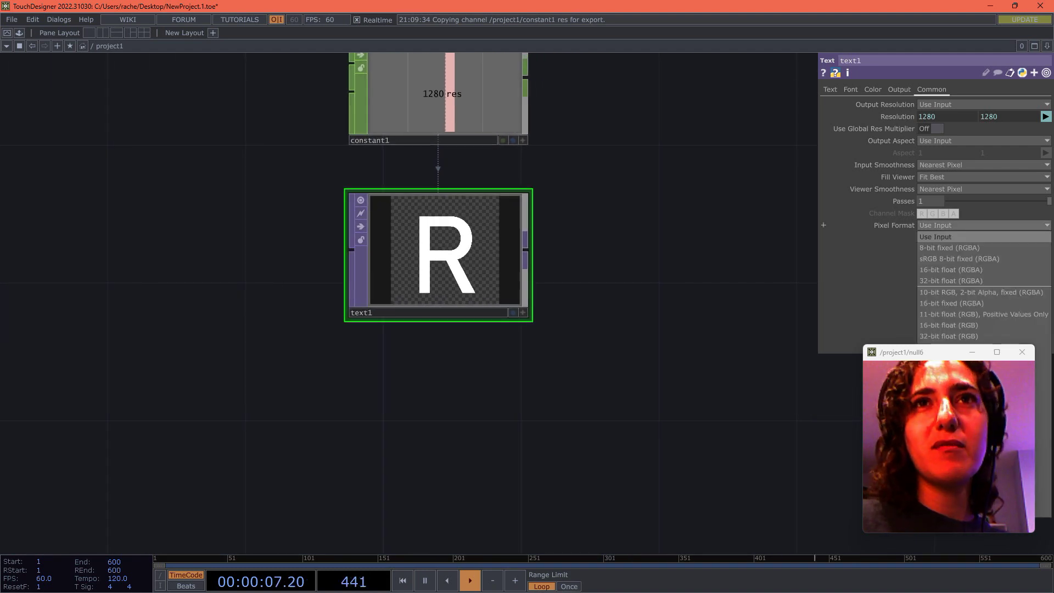
left_click_drag(989, 352, 816, 332)
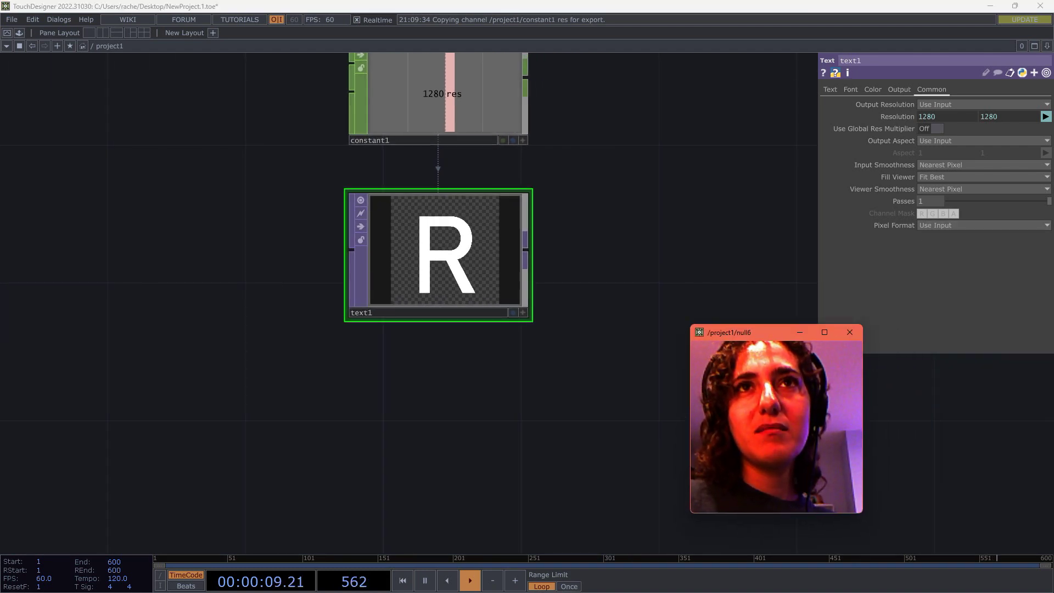
left_click(983, 225)
left_click(983, 369)
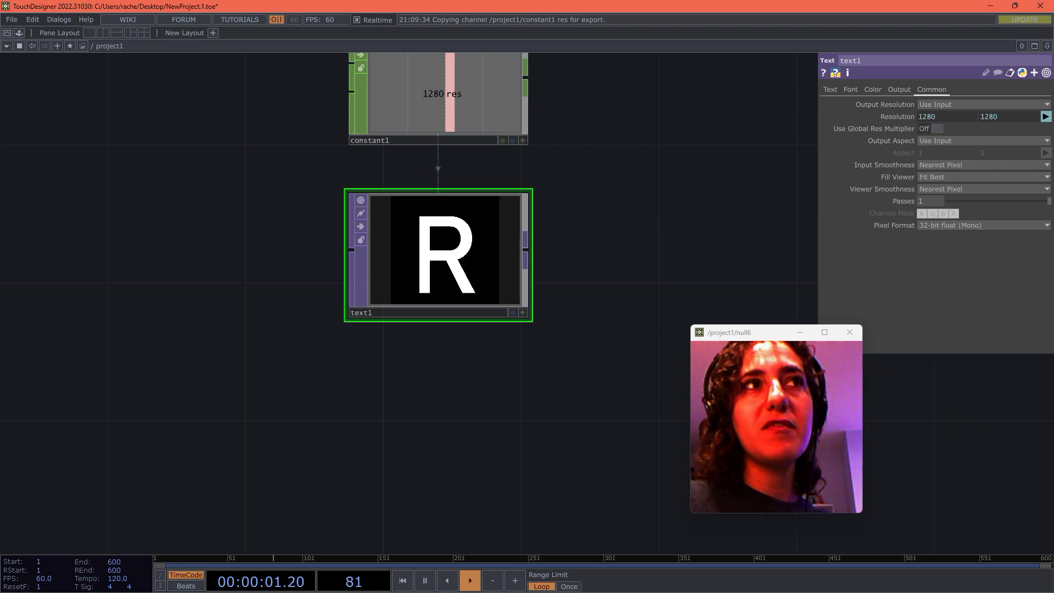
Return the Text TOP's pixel format to Use Input
left_click(983, 225)
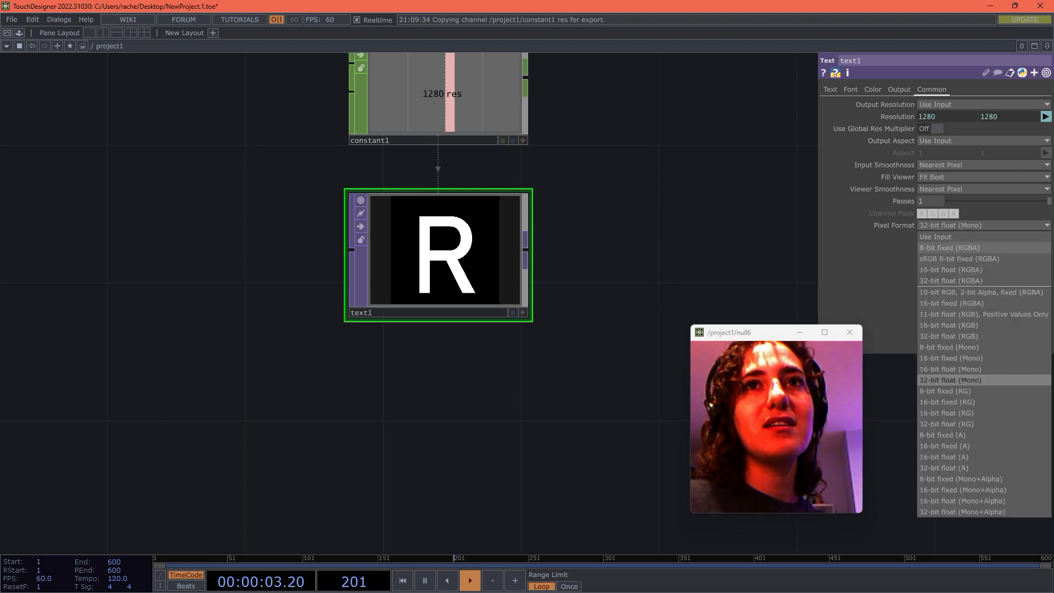
left_click(935, 237)
left_click_drag(769, 334, 927, 352)
Add a Null TOP connected to the Text TOP's output and space it further away from the text node
scroll(591, 316, "down", 3)
left_click_drag(591, 315, 478, 393)
scroll(635, 386, "up", 3)
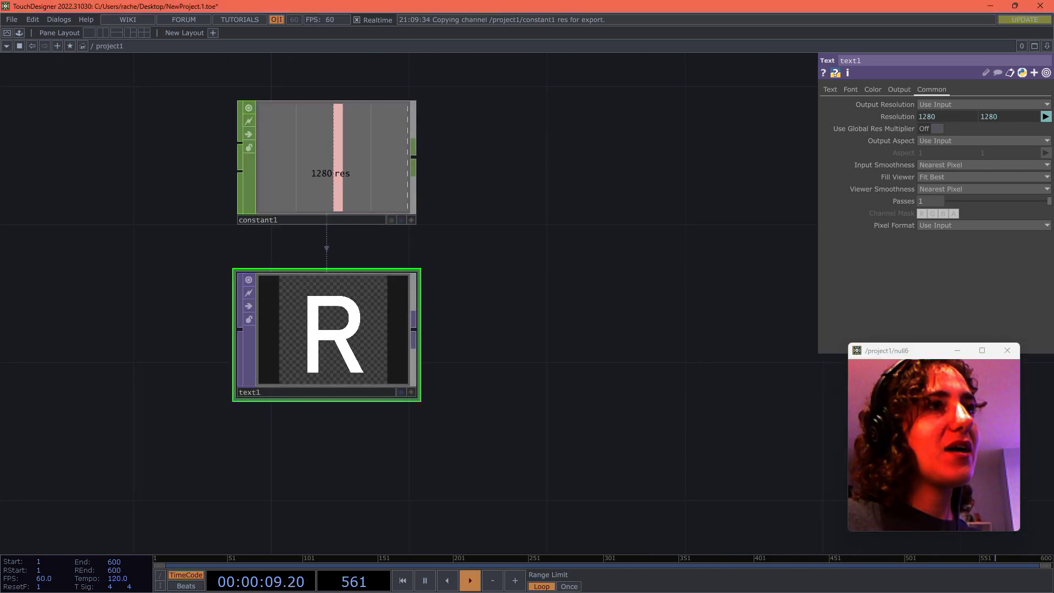
key("Tab")
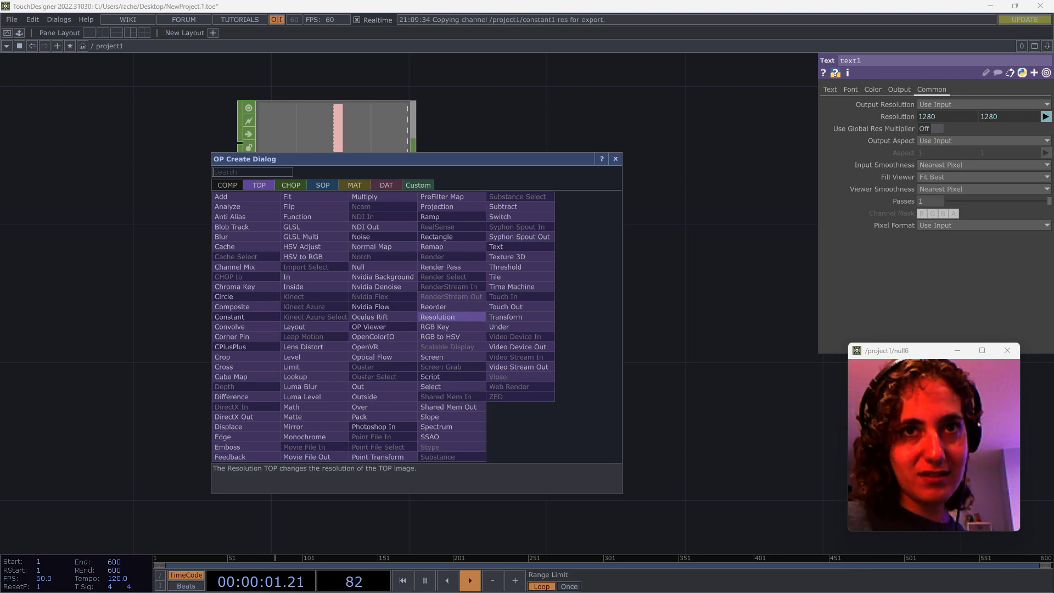
left_click(291, 185)
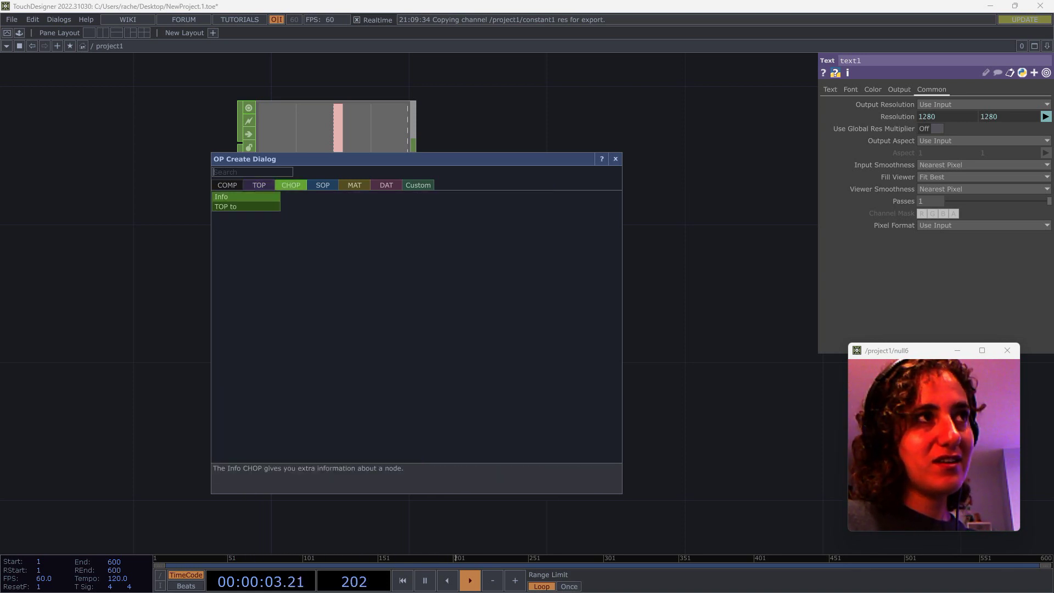
left_click(259, 185)
type("nul")
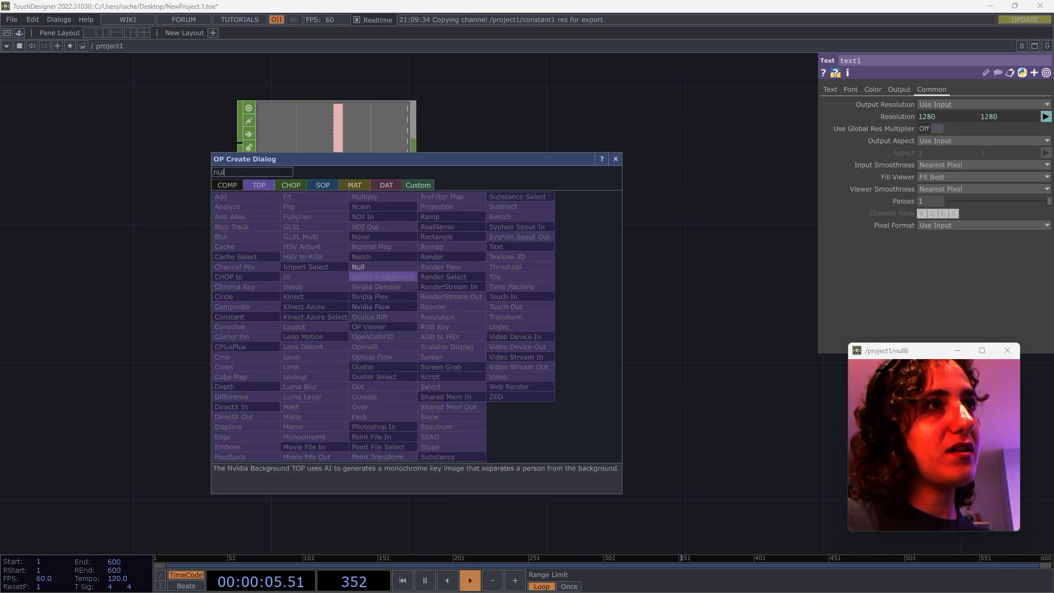
left_click(360, 267)
left_click(524, 335)
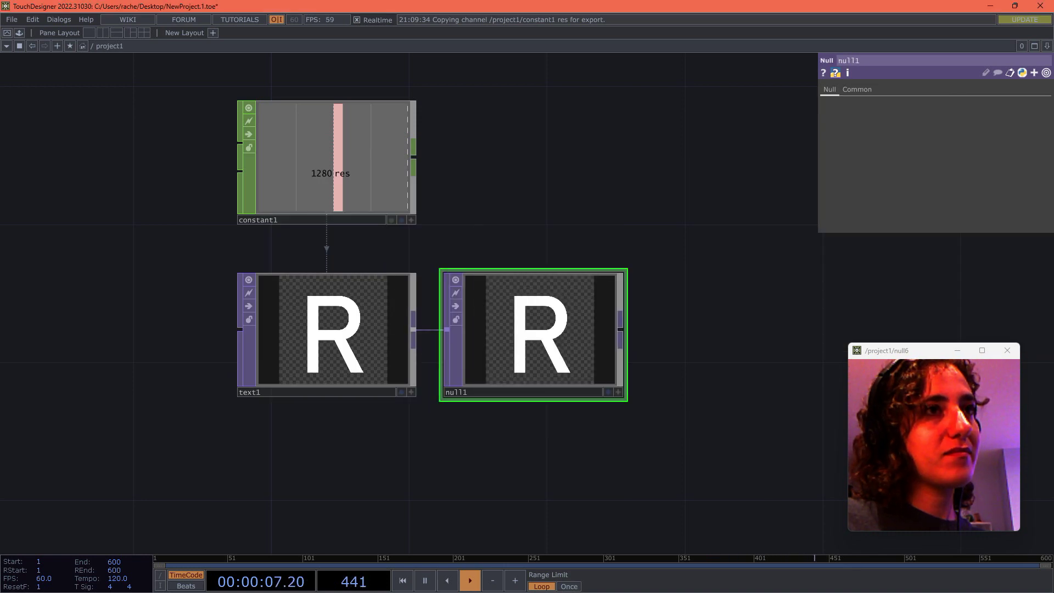
left_click_drag(660, 417, 489, 407)
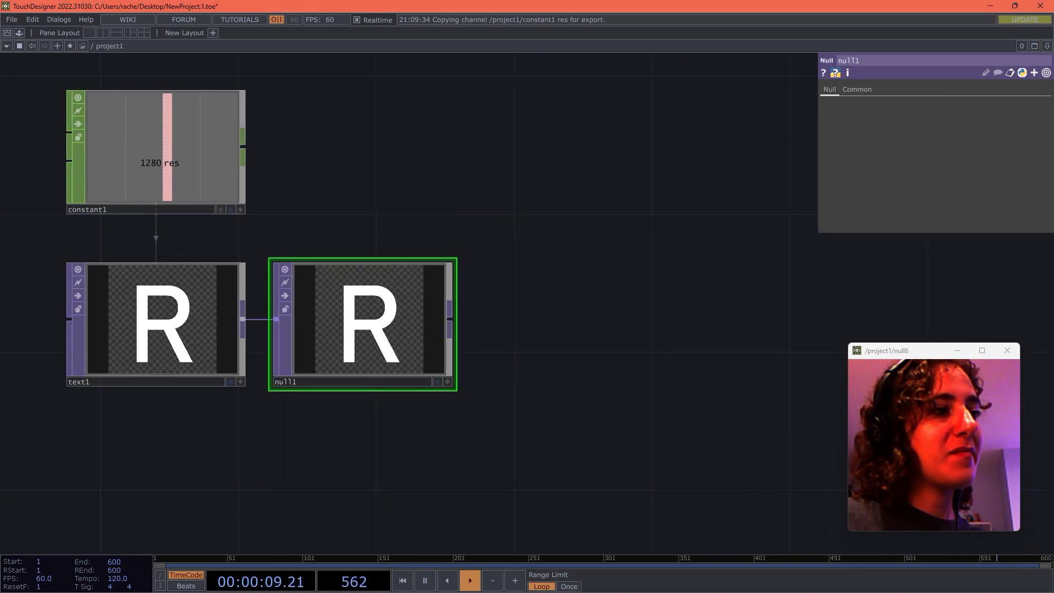
left_click_drag(363, 329, 432, 329)
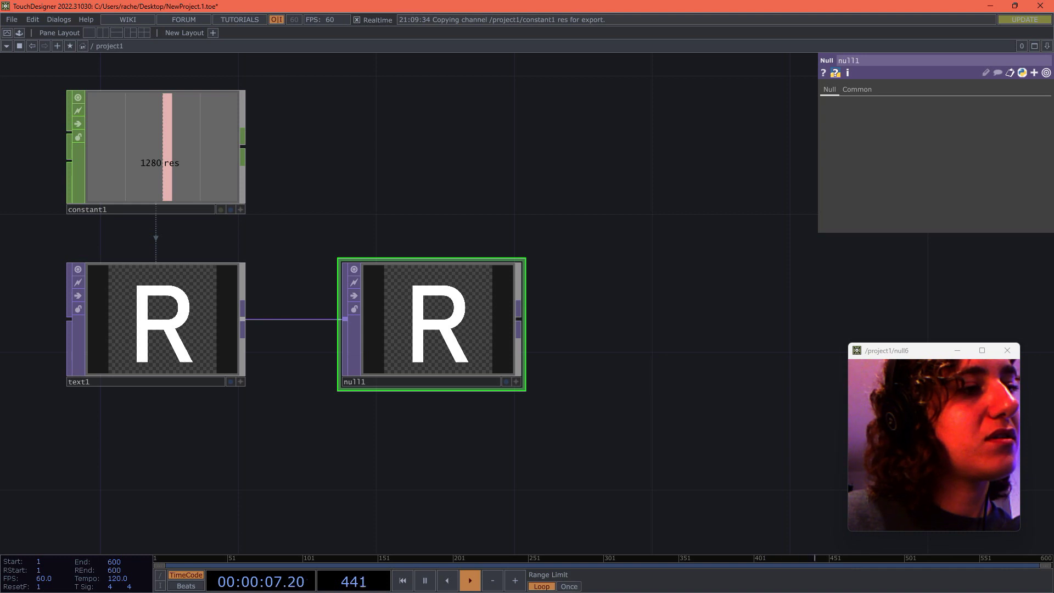
Add a second Null TOP connected to the output of the first Null
scroll(534, 301, "down", 3)
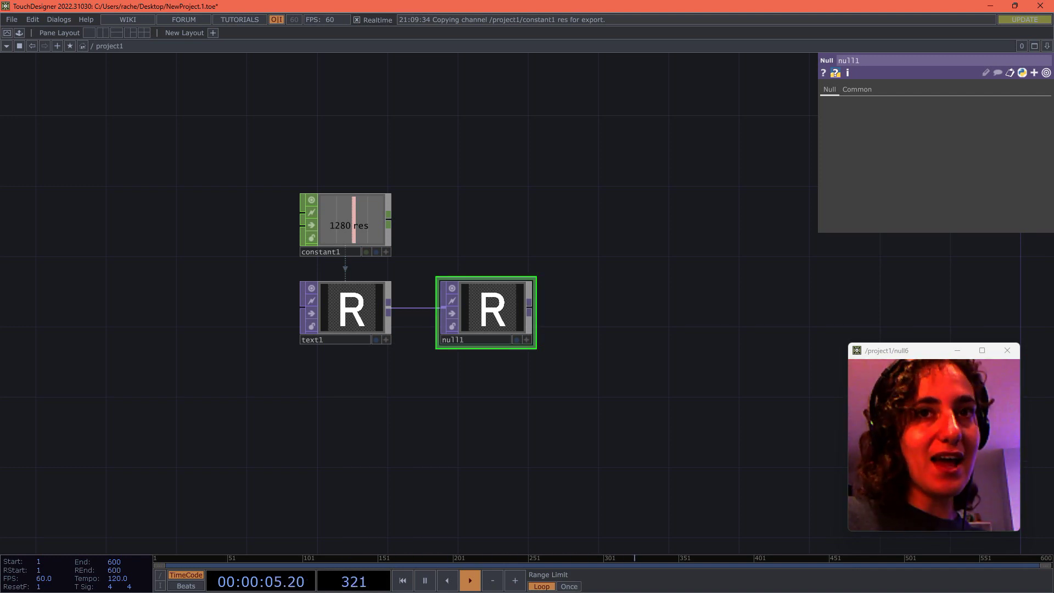
left_click(526, 305)
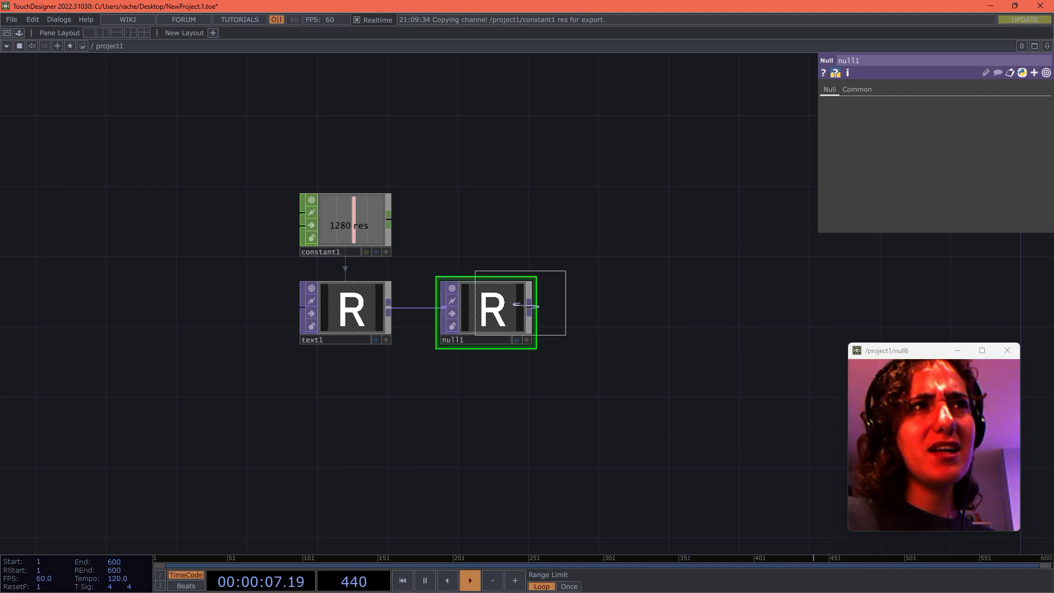
left_click(627, 313)
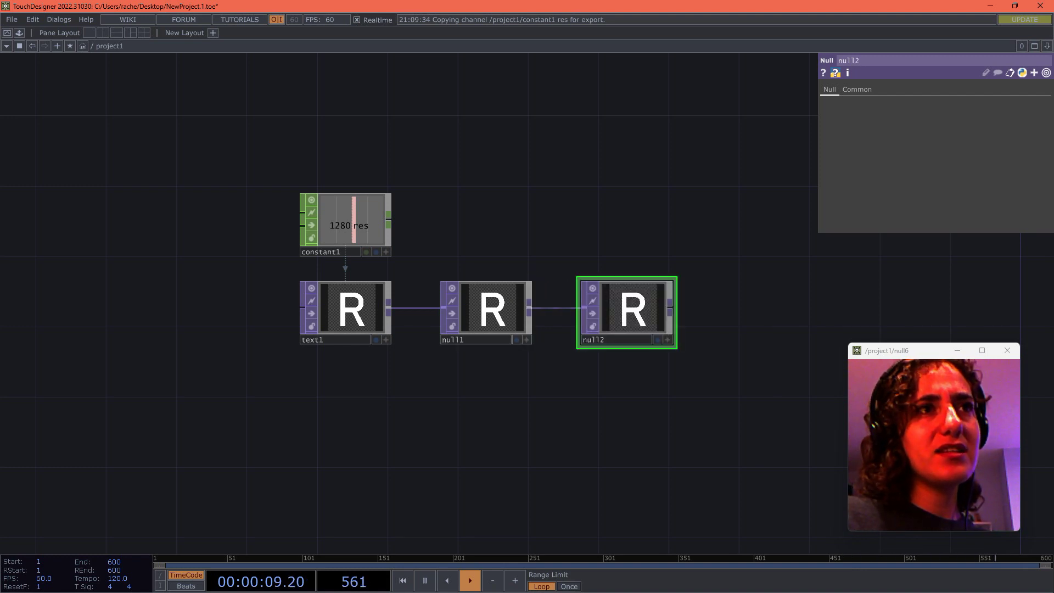
left_click_drag(670, 379, 584, 378)
key("Tab")
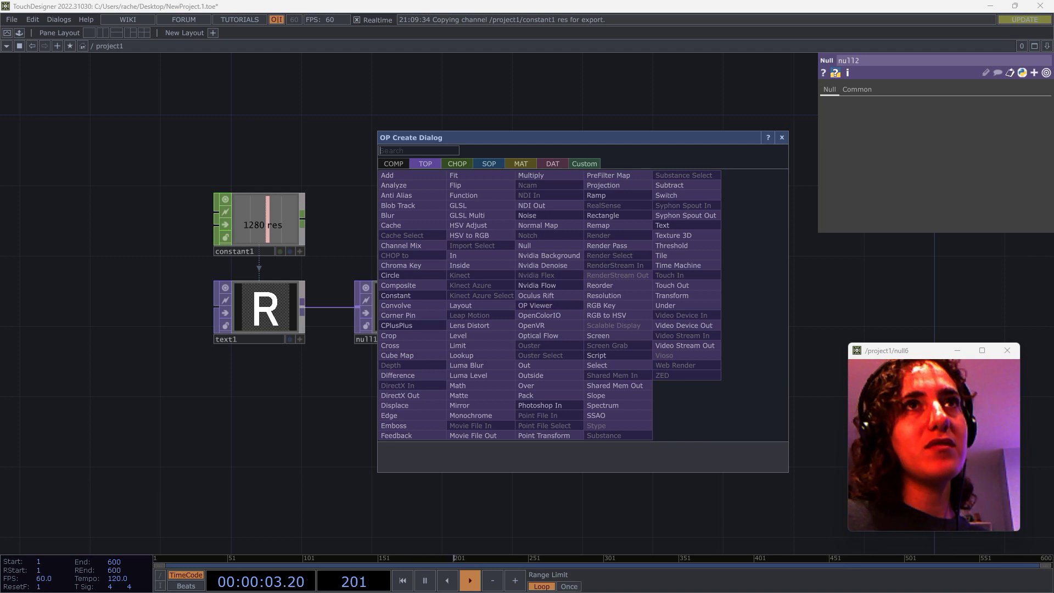
left_click(782, 137)
Add an Out TOP connected after the second Null and display its image as the network background
scroll(599, 269, "up", 3)
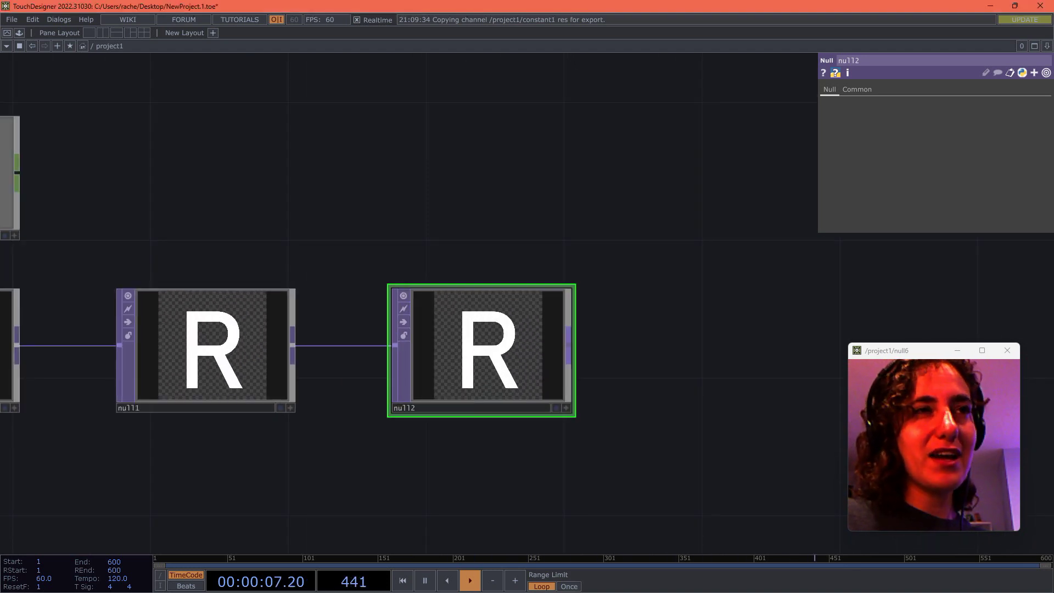
key("Tab")
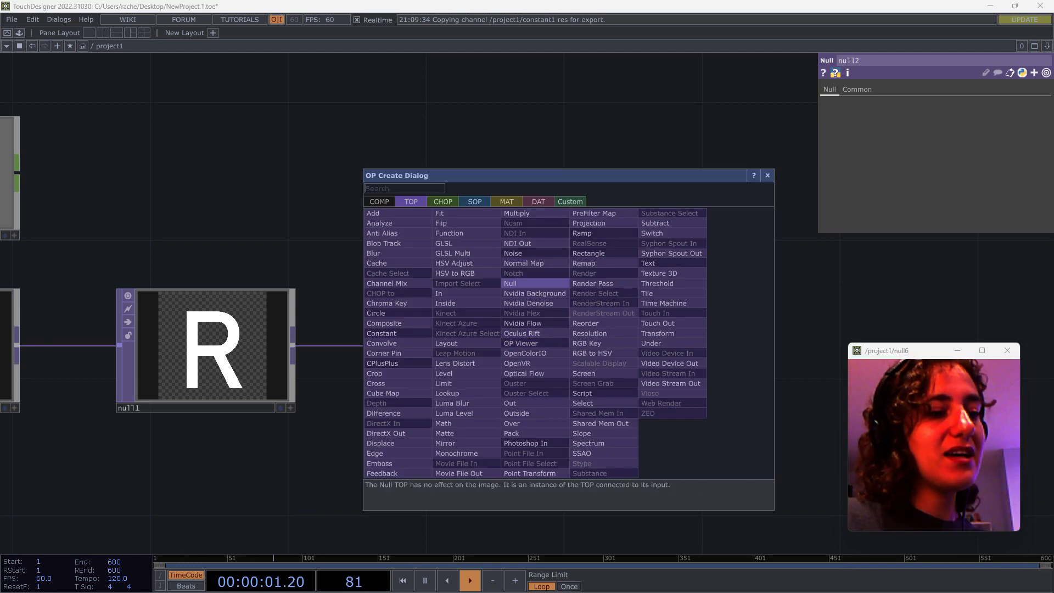
type("out")
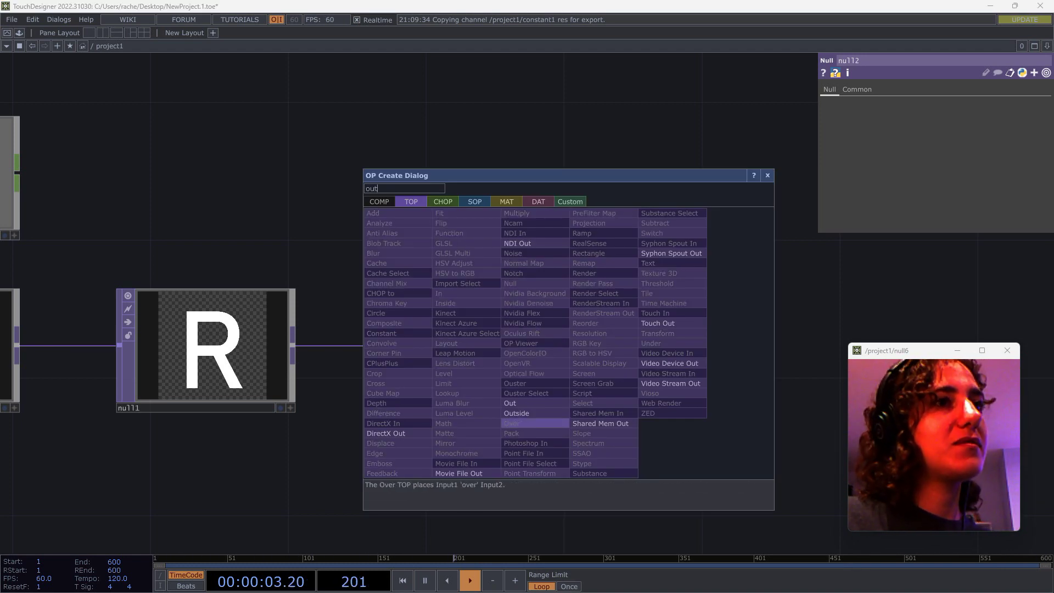
key("Return")
left_click(723, 344)
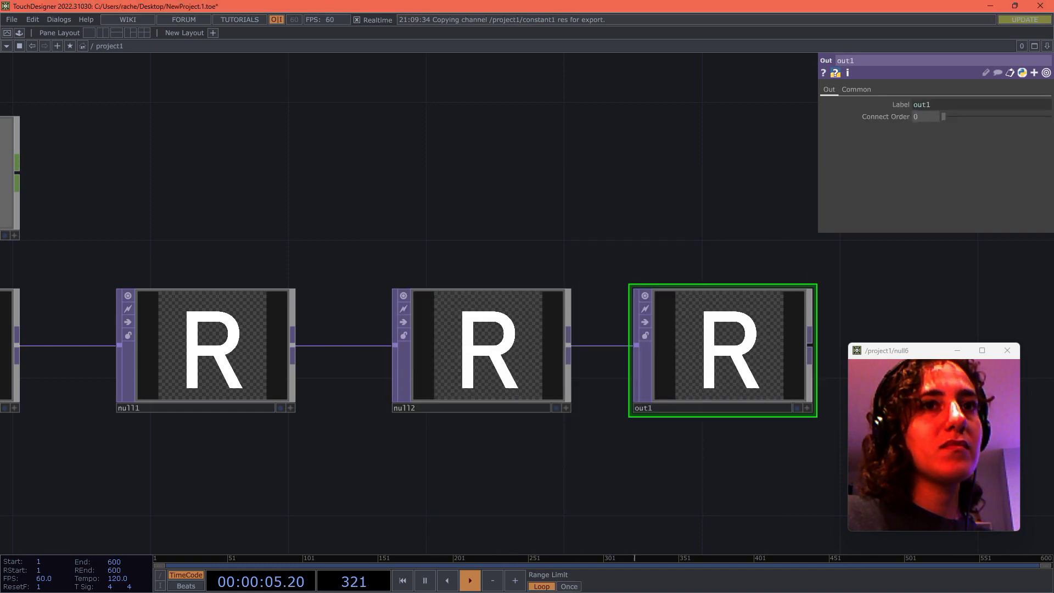
left_click(797, 408)
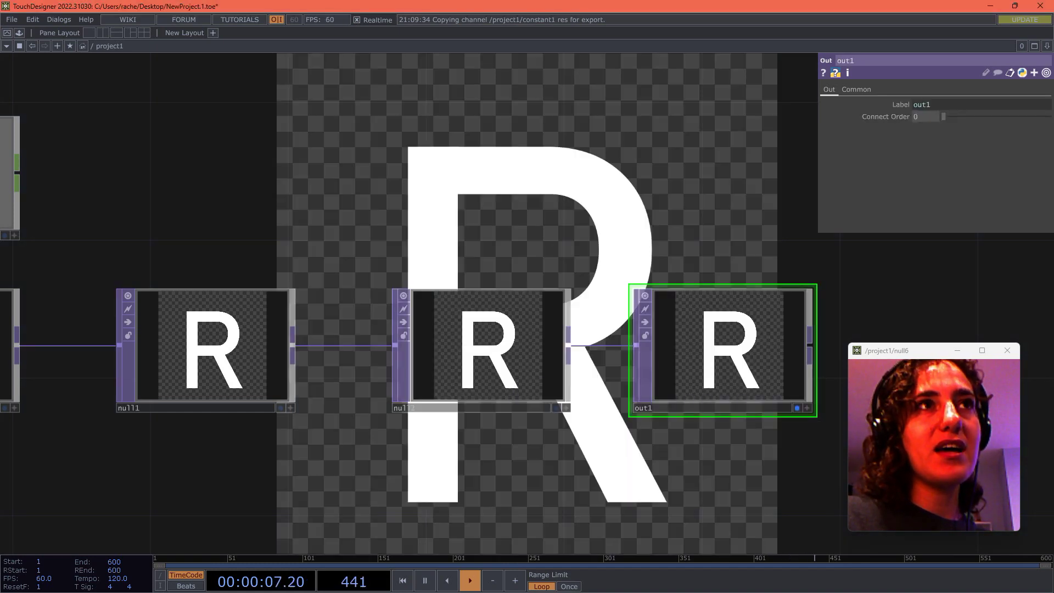
Move the second Null and the Out TOP together away from the first Null to open a gap between the Nulls
scroll(785, 393, "down", 3)
left_click_drag(747, 439, 799, 399)
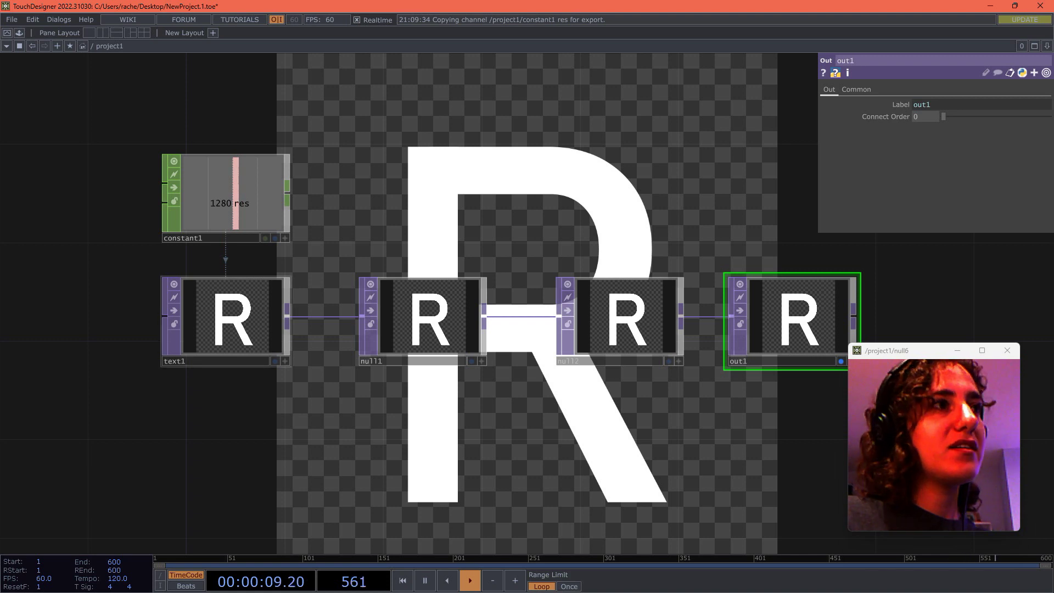
left_click(226, 322)
left_click(423, 321)
left_click(621, 322)
left_click_drag(706, 343, 647, 335)
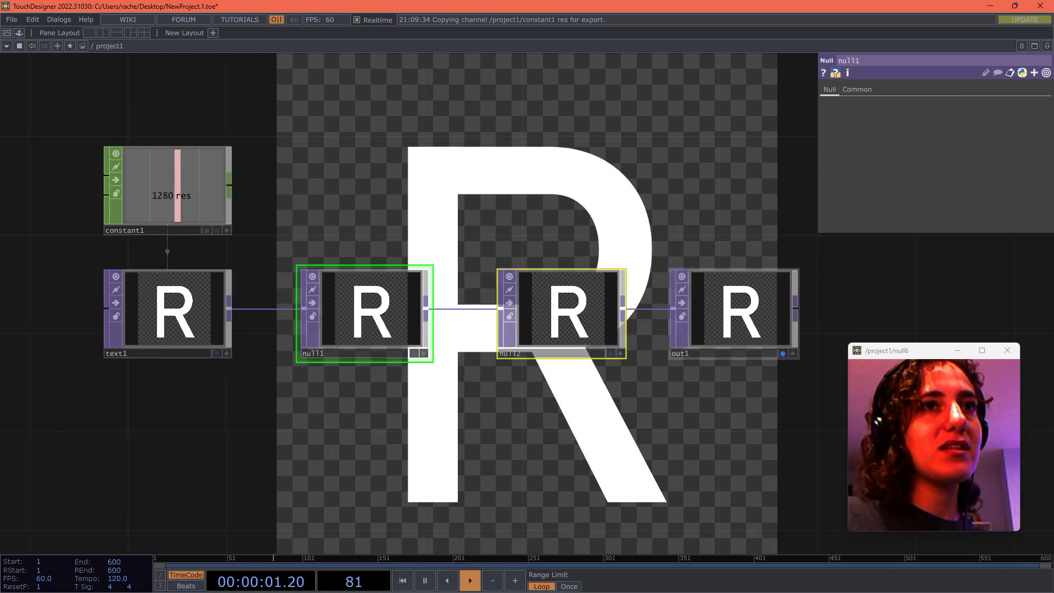
left_click(736, 312)
scroll(607, 468, "down", 4)
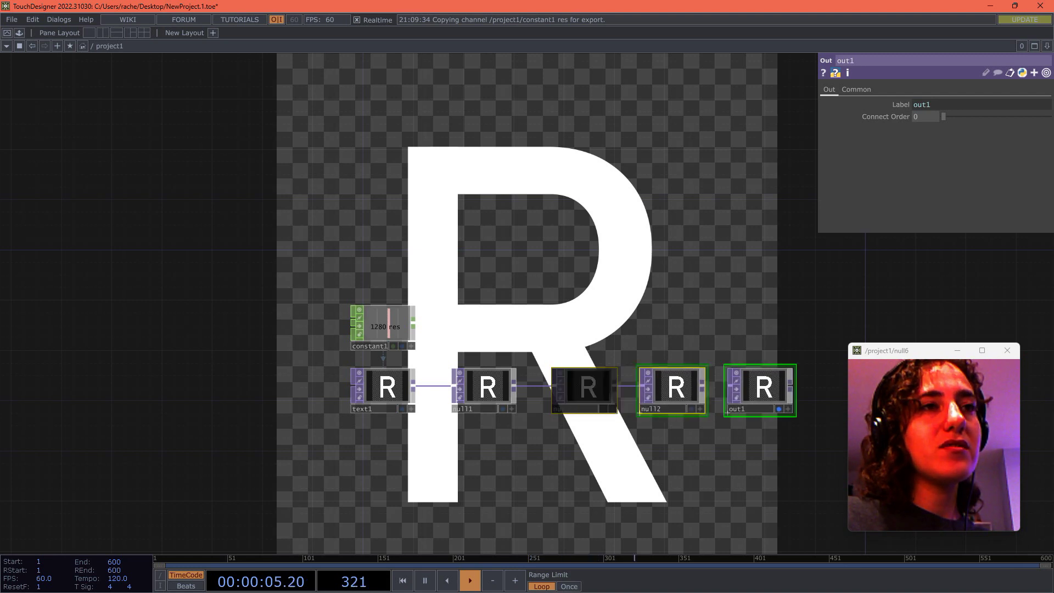
scroll(475, 340, "up", 5)
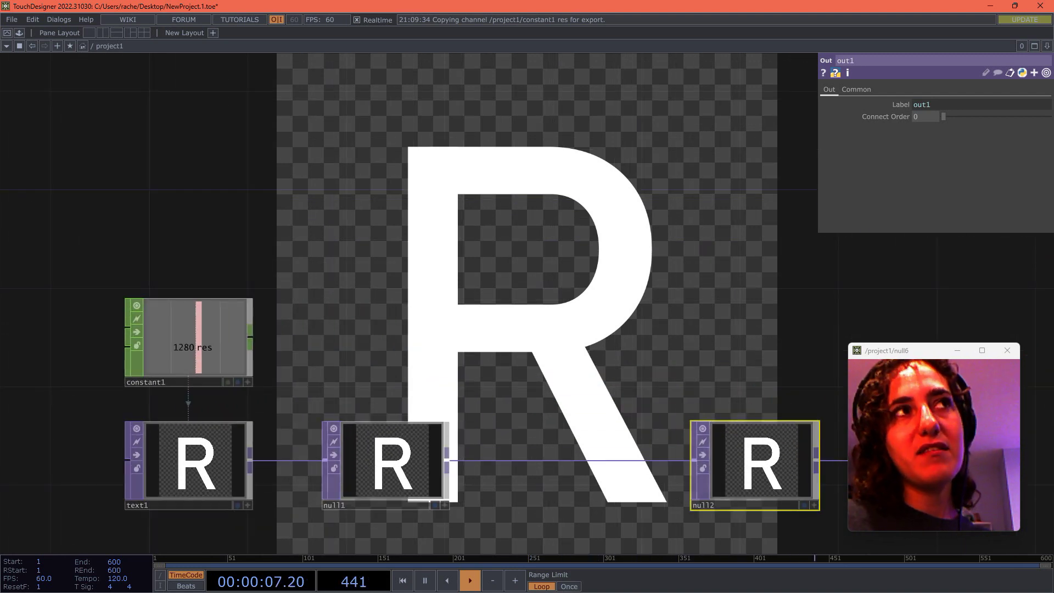
Widen the gap between the two Nulls by shifting the second Null and the Out TOP further along the chain
left_click_drag(476, 339, 294, 202)
left_click_drag(745, 324, 770, 324)
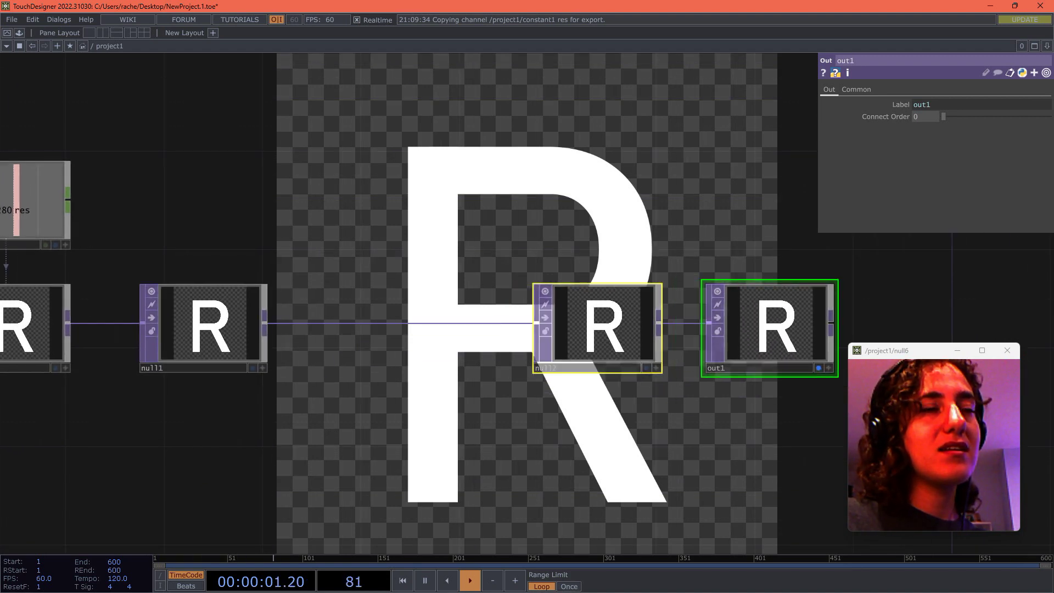
left_click(770, 324)
scroll(557, 224, "down", 3)
right_click_drag(548, 216, 669, 314)
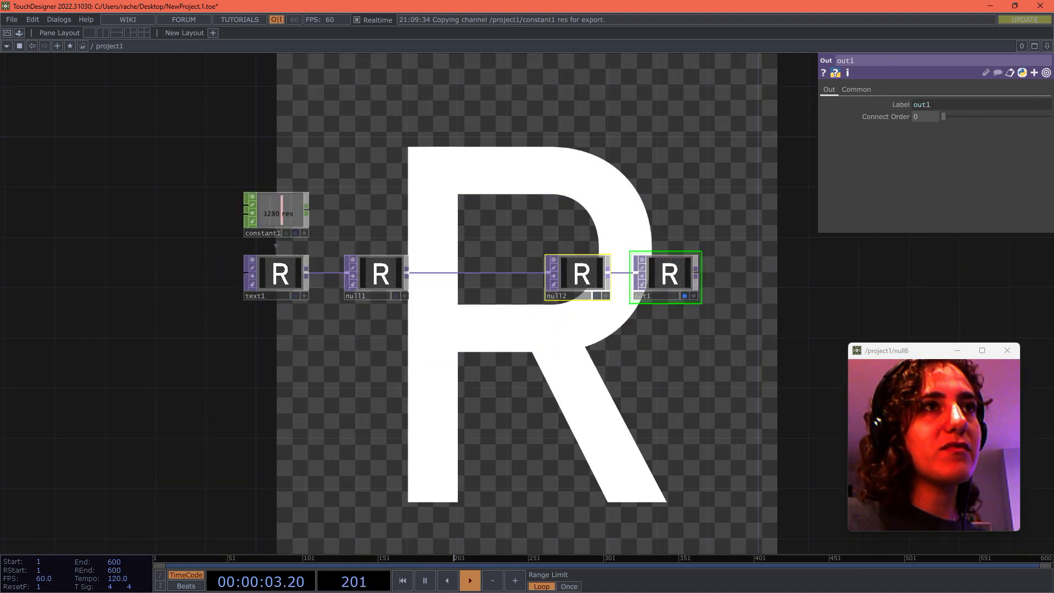
left_click_drag(669, 276, 757, 276)
scroll(476, 270, "up", 5)
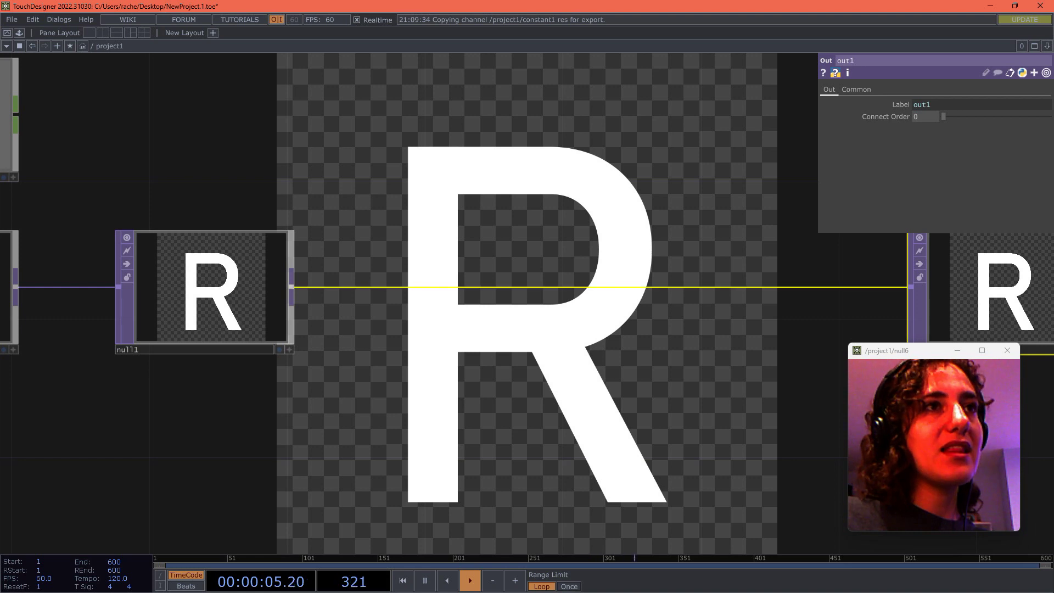
Insert a Displace TOP into the wire between the two Null TOPs
right_click(556, 286)
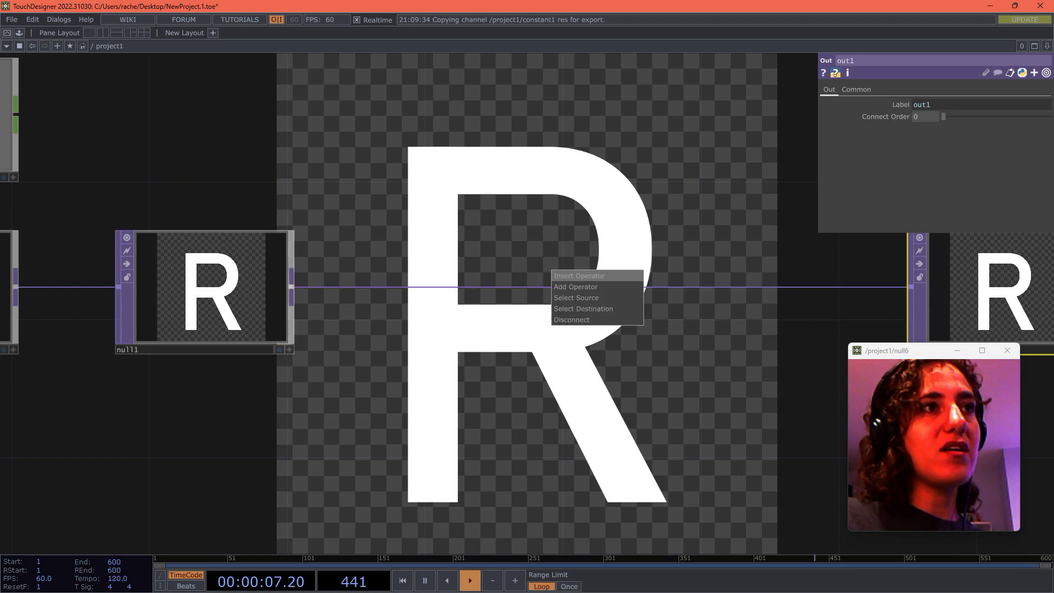
left_click(560, 277)
type("displ")
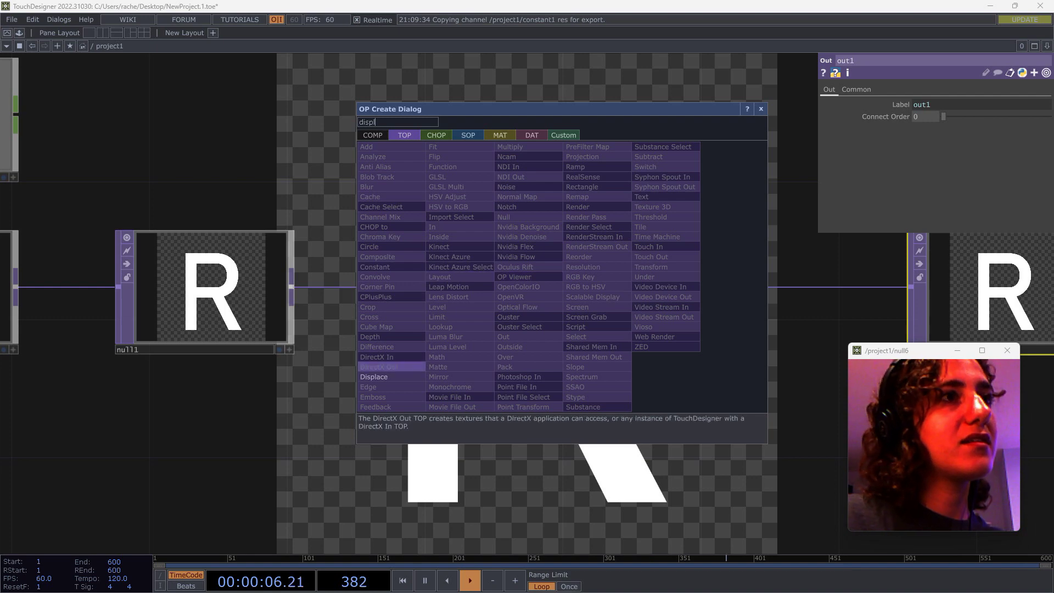
left_click(374, 377)
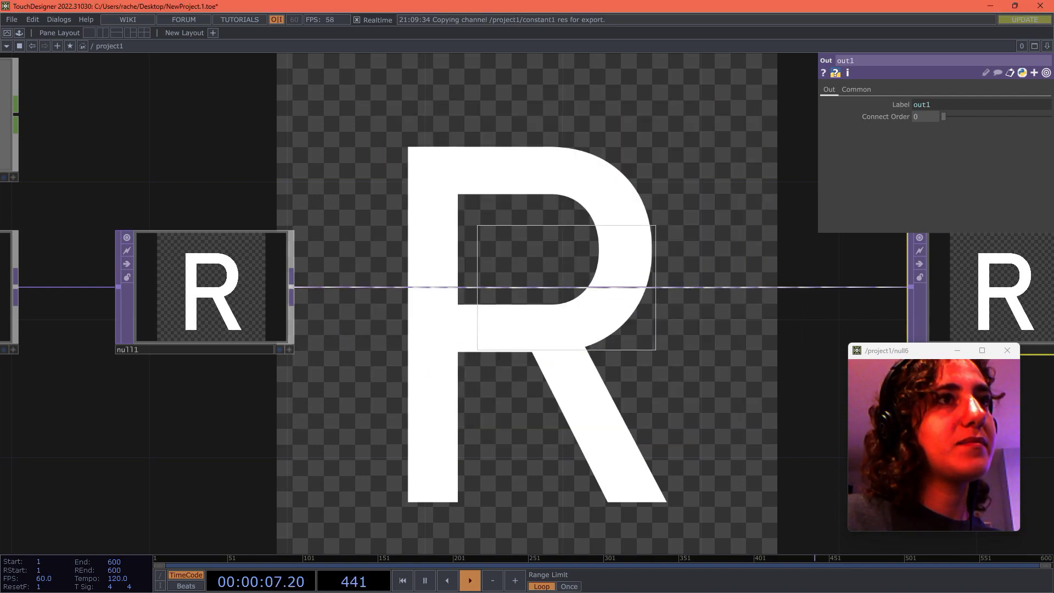
left_click(584, 292)
Add a Noise TOP to the network above the Displace TOP
scroll(604, 282, "down", 2)
scroll(670, 261, "up", 4)
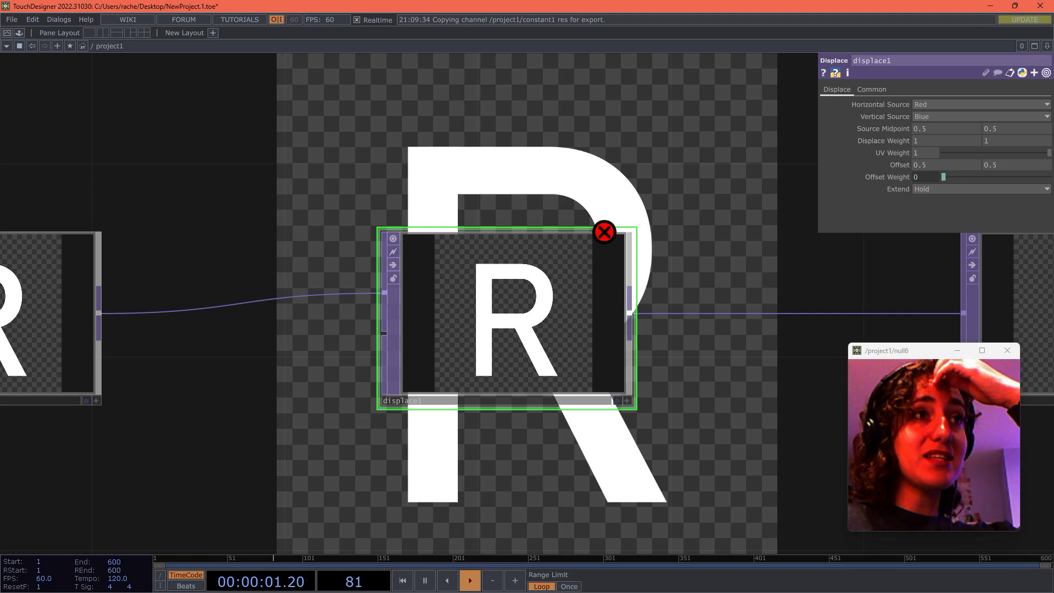
scroll(605, 225, "down", 2)
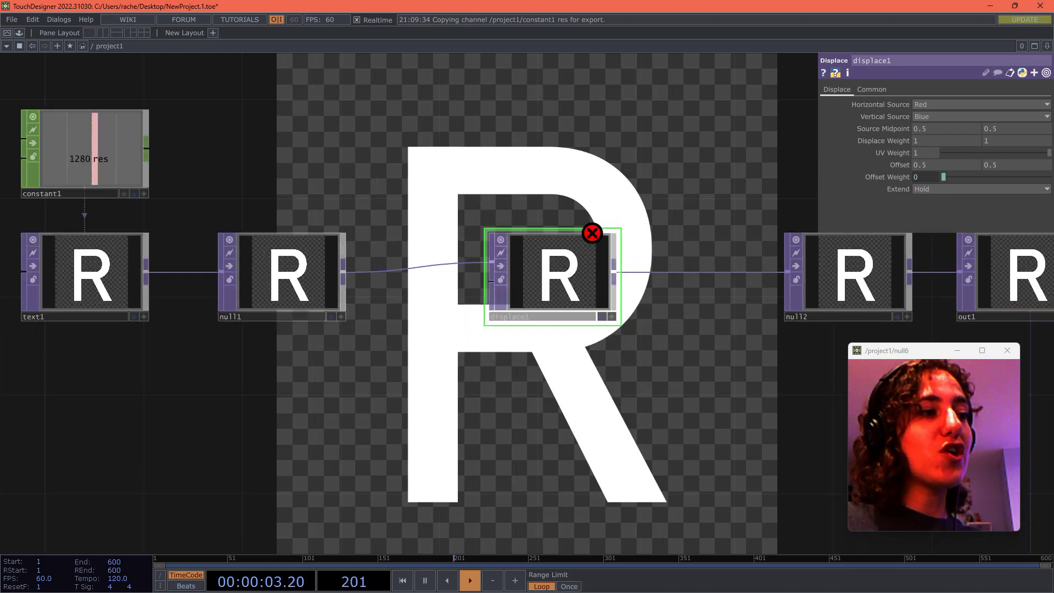
left_click_drag(604, 220, 621, 313)
key("Tab")
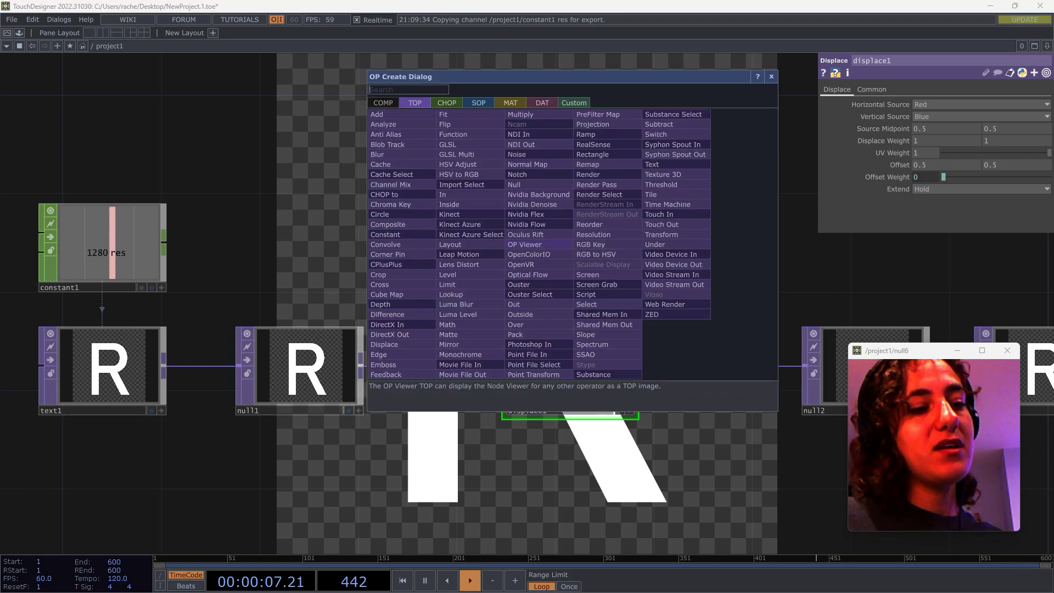
type("noi")
left_click(517, 154)
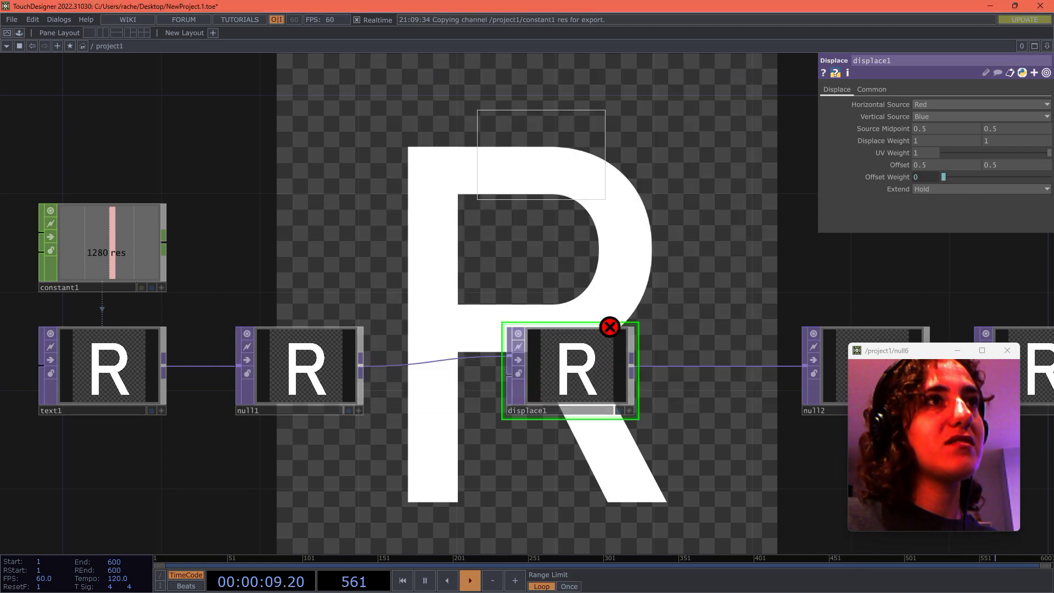
left_click(564, 252)
Wire the Noise TOP into the Displace TOP's second input and position it directly above the Displace TOP
scroll(559, 243, "up", 4)
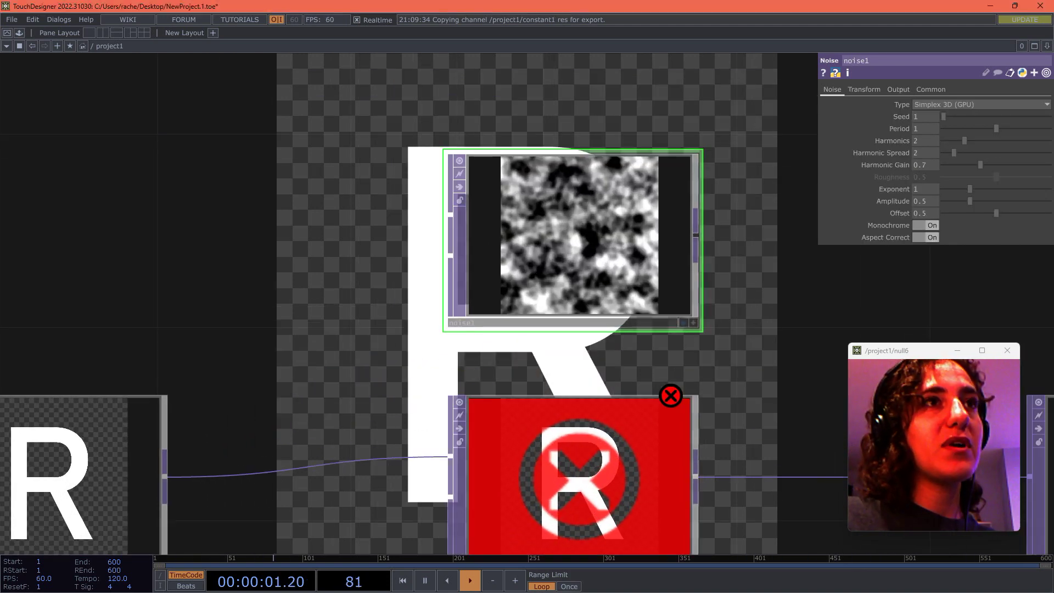
scroll(463, 251, "down", 2)
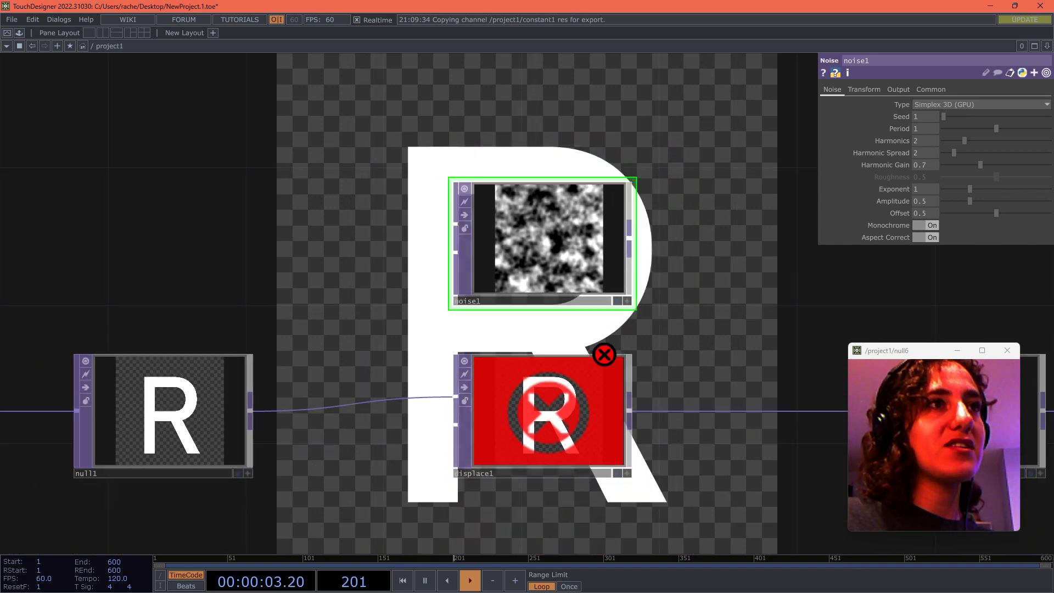
left_click_drag(409, 285, 493, 142)
left_click_drag(626, 104, 419, 448)
mouse_move(505, 438)
left_mouse_down()
mouse_move(519, 385)
mouse_move(472, 295)
mouse_move(538, 281)
left_mouse_up()
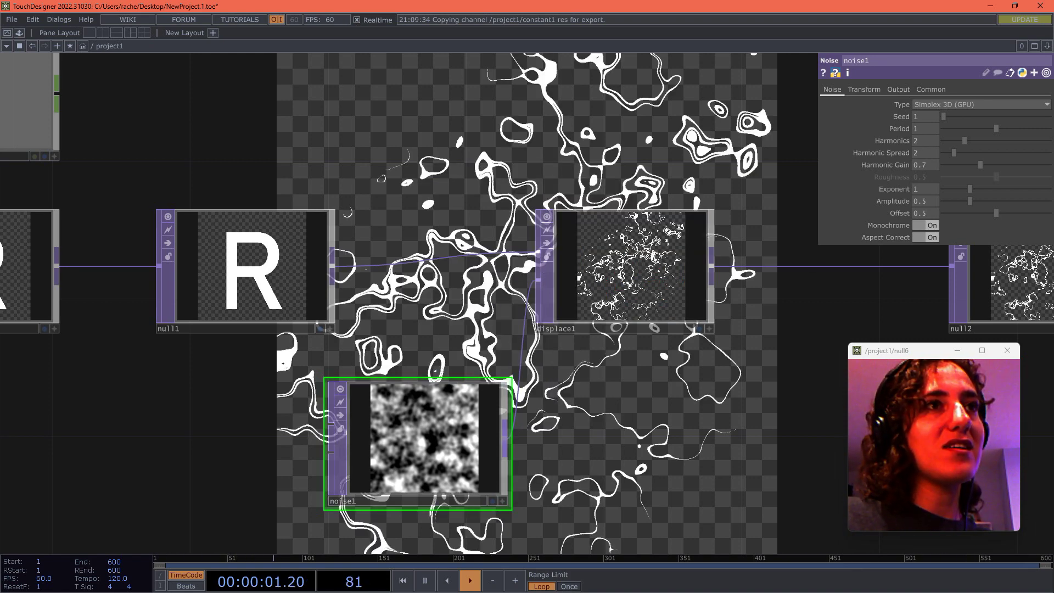
left_click_drag(420, 439, 627, 129)
left_click_drag(775, 214, 697, 257)
Set both Displace Weight values of the Displace TOP to 0.002
left_click(617, 334)
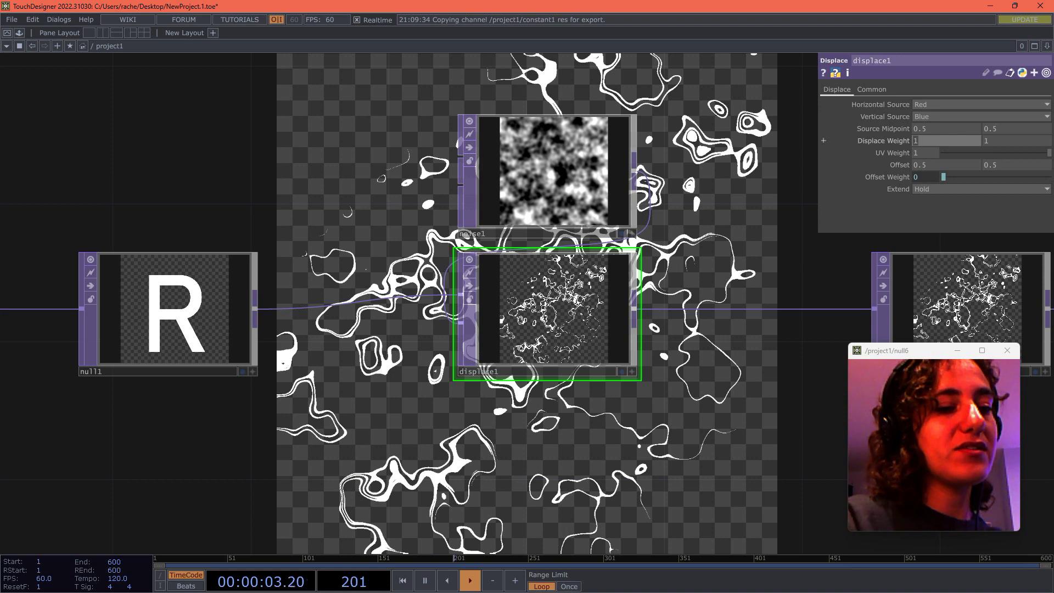
type("0.002")
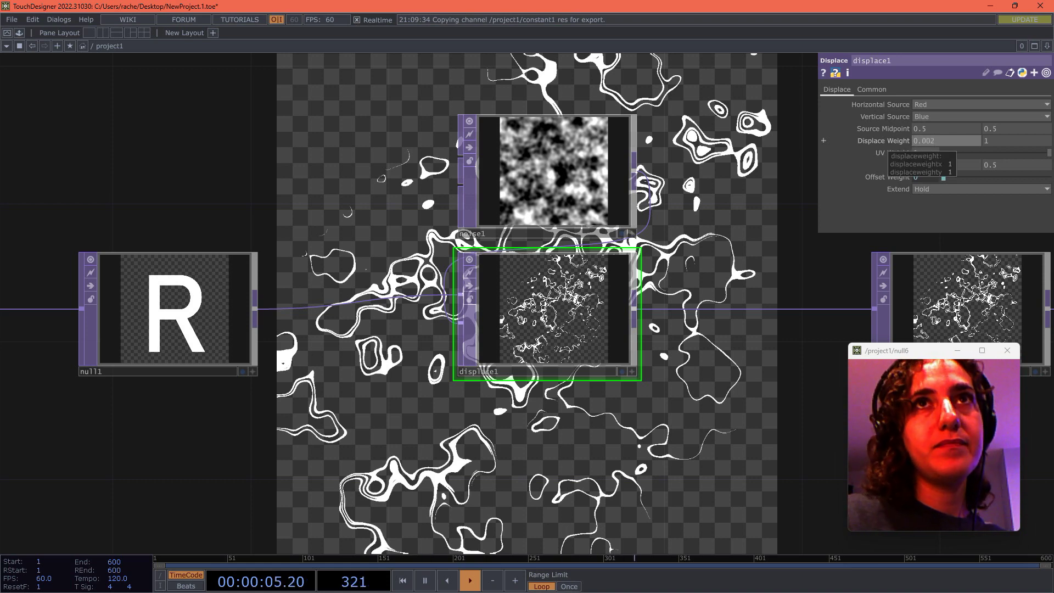
double_click(929, 142)
left_click(1002, 141)
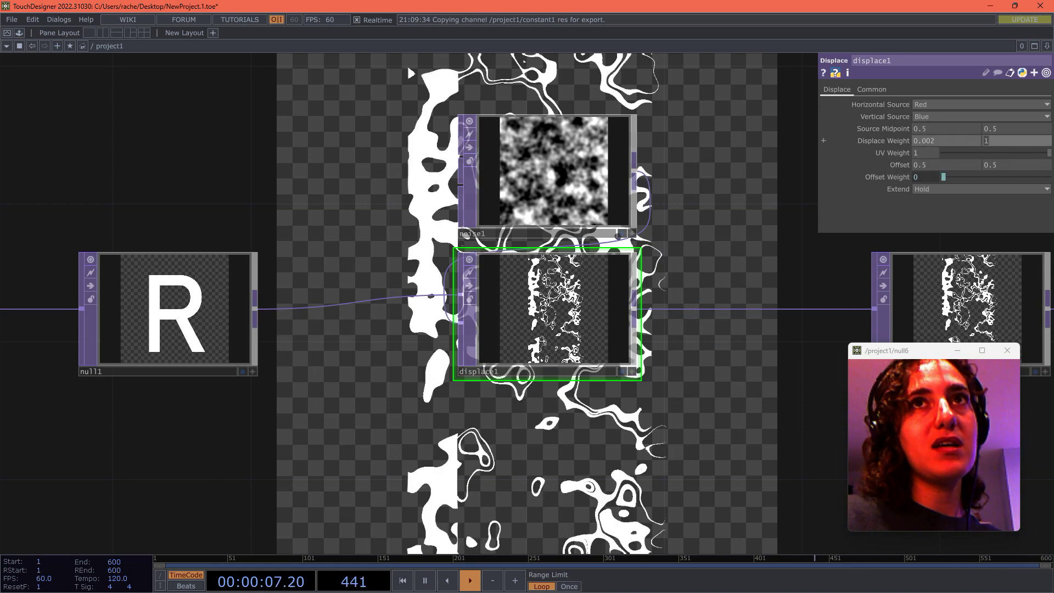
type("0.002")
key("Return")
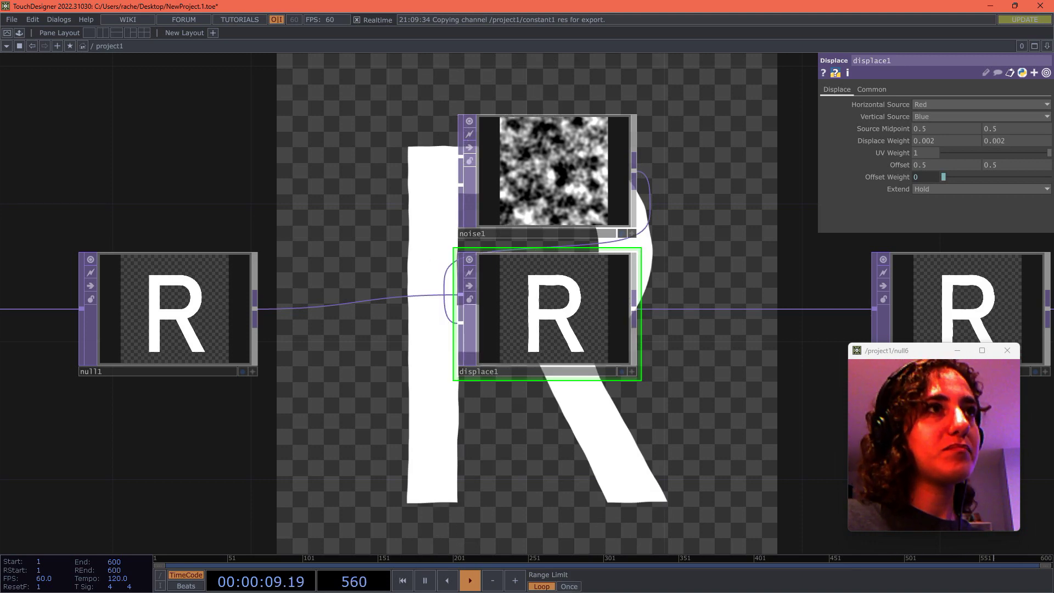
Set the Noise TOP's Period to 0.04
left_click_drag(340, 186, 294, 176)
left_click(503, 160)
left_click_drag(362, 181, 437, 381)
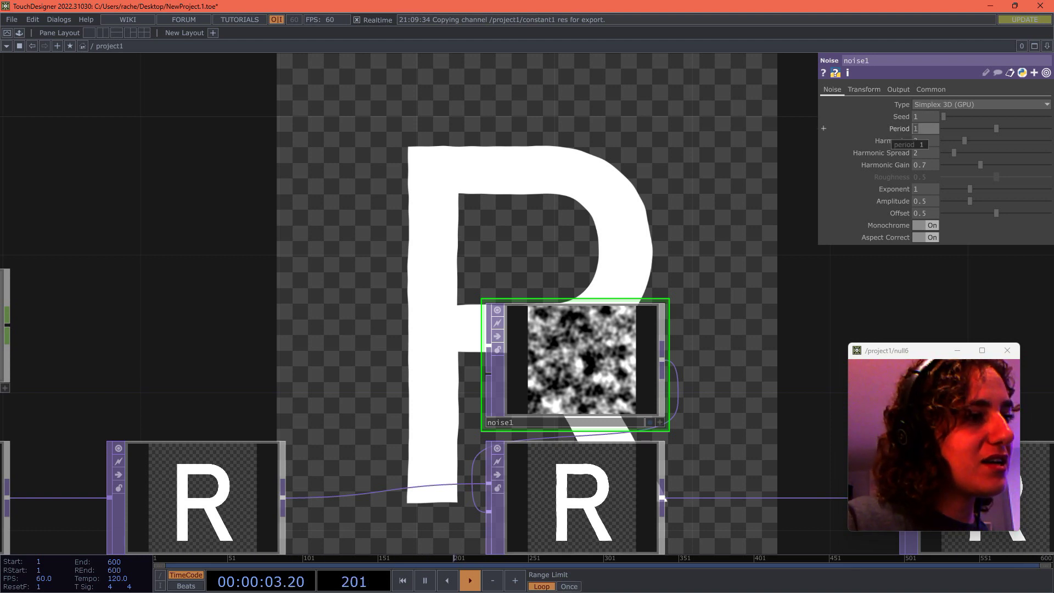
type("0.04")
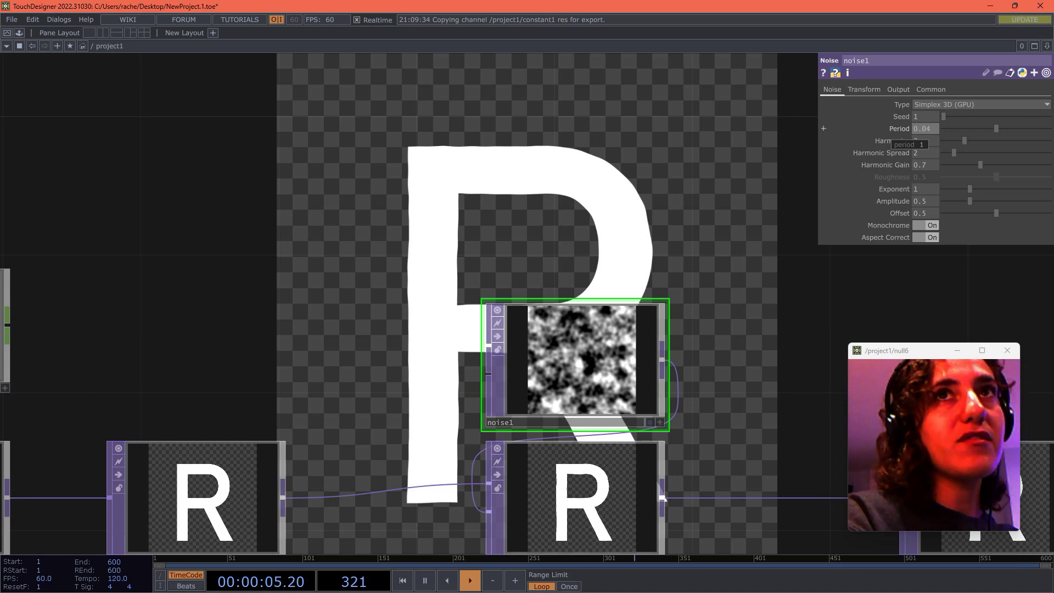
key("Return")
scroll(578, 328, "up", 5)
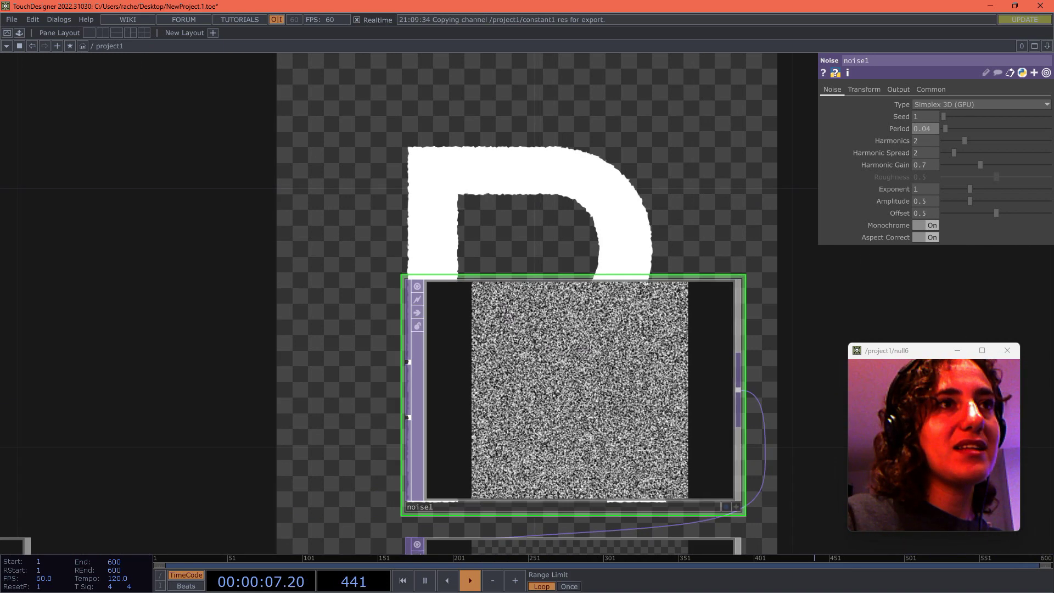
scroll(604, 264, "down", 3)
Set the Noise TOP's Harmonics to 9 and its Harmonic Spread to 18.5
left_click_drag(461, 388, 615, 349)
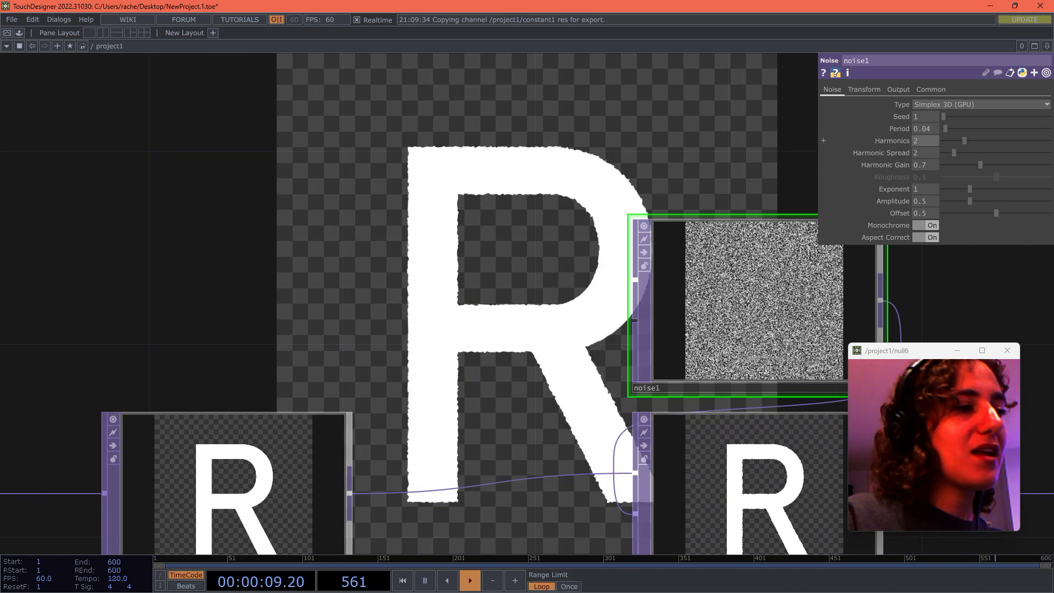
left_click(926, 141)
type("9")
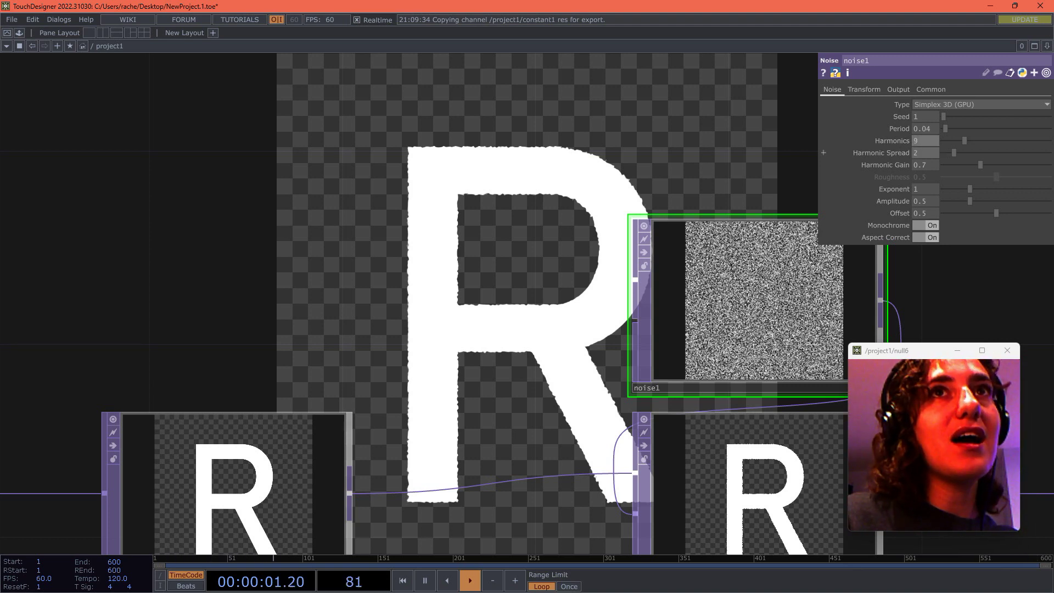
left_click(926, 154)
key("BackSpace")
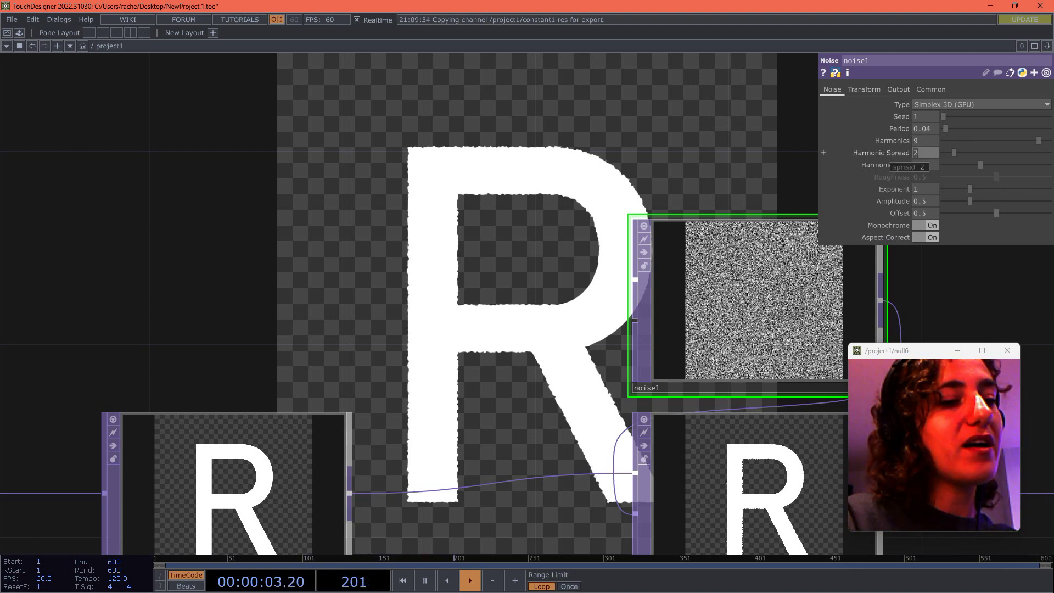
type("18.5")
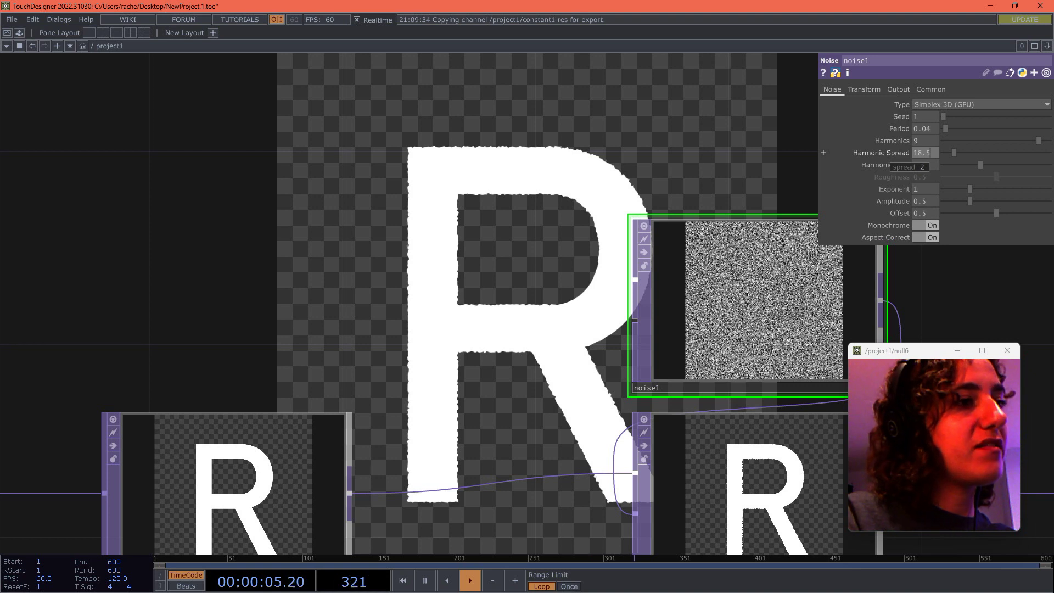
key("Return")
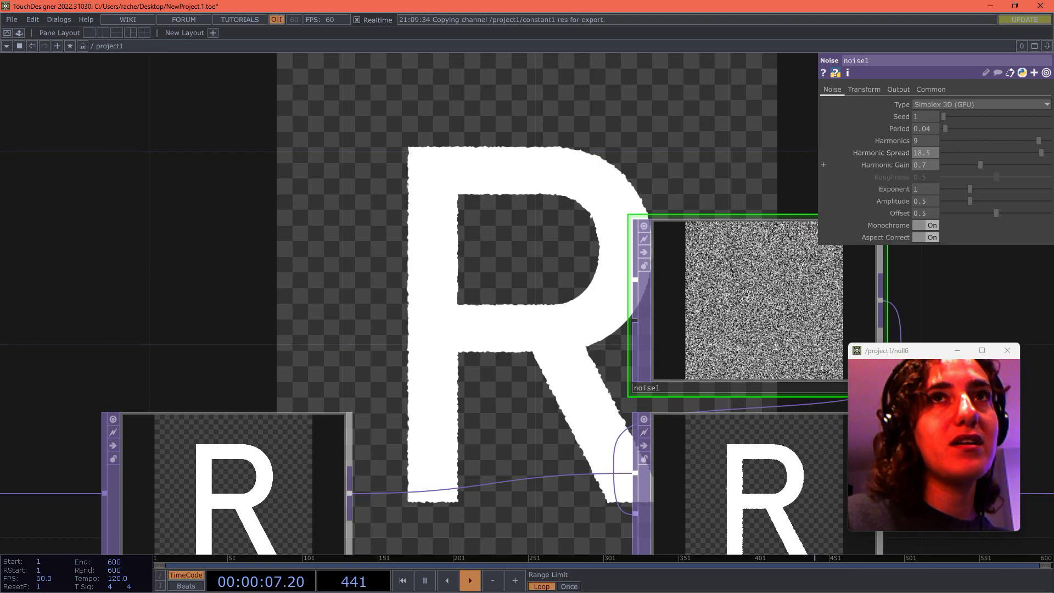
Set the Noise TOP's Harmonic Gain to 1.01 and its Exponent to 3.79
key("Tab")
type("1.")
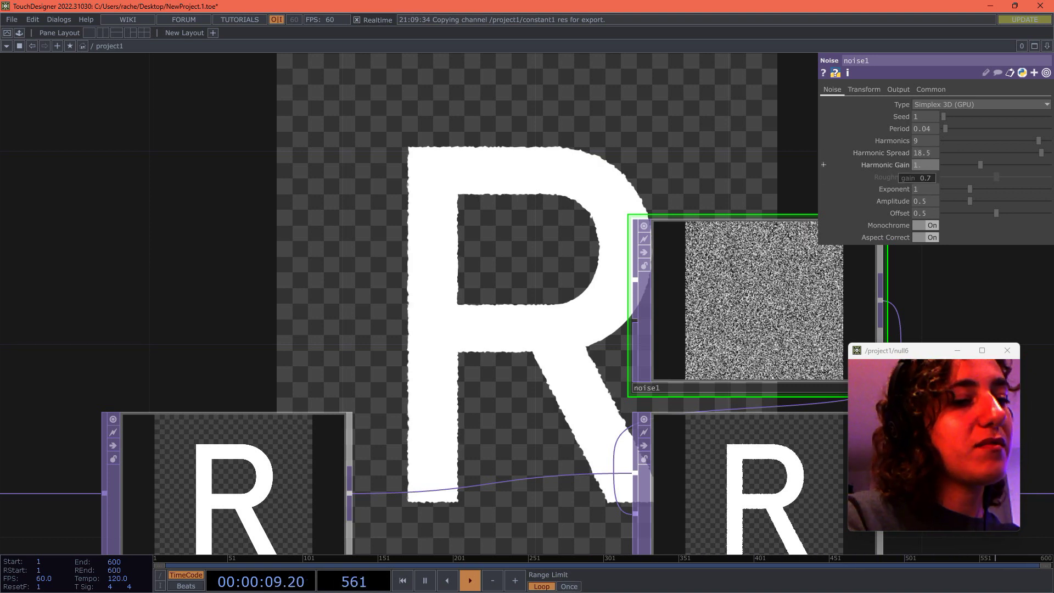
type("01")
key("Return")
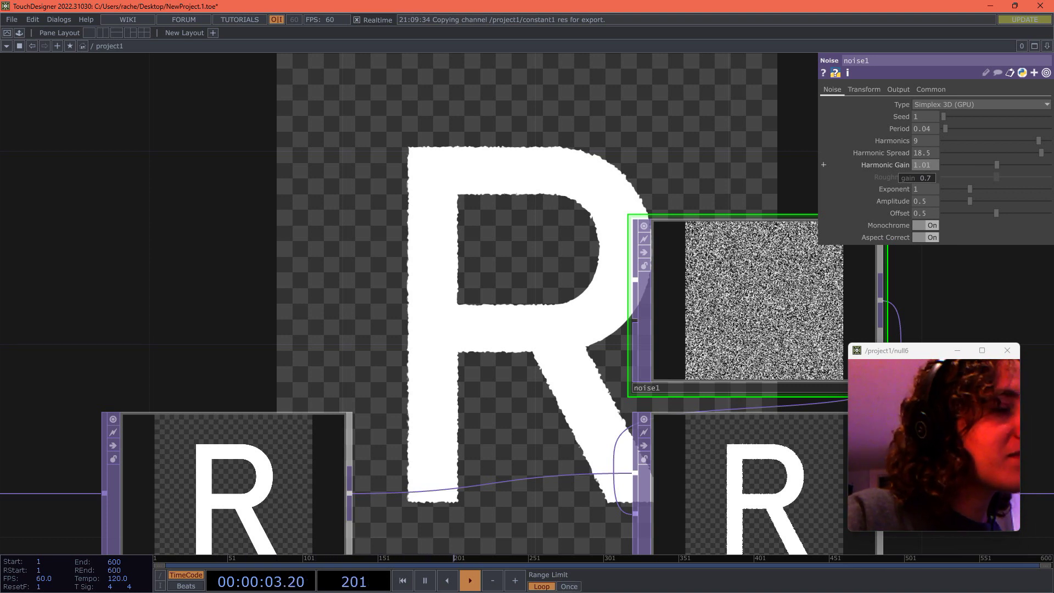
key("Tab")
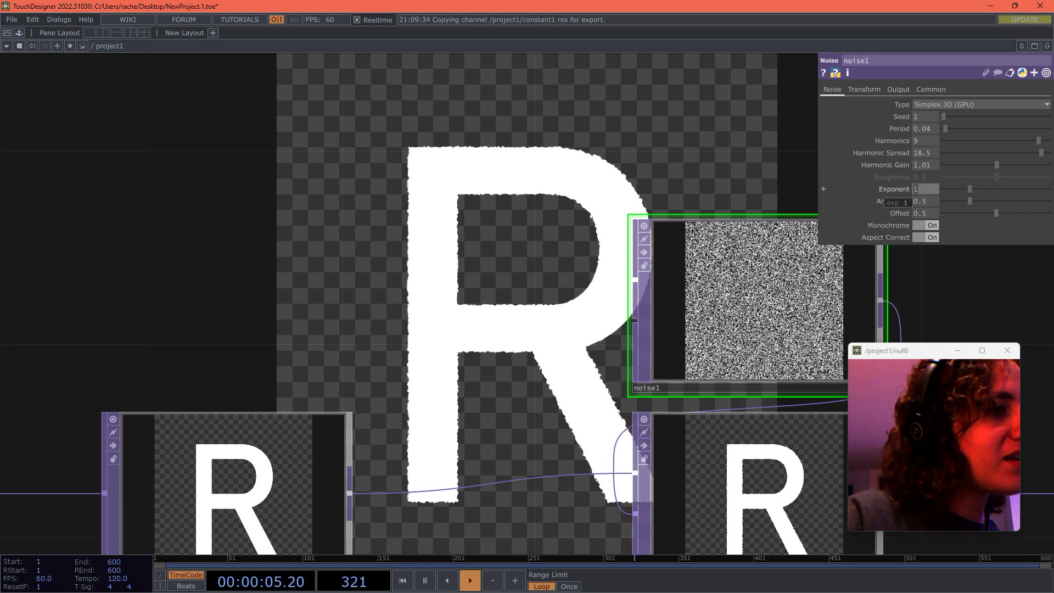
type("3.79")
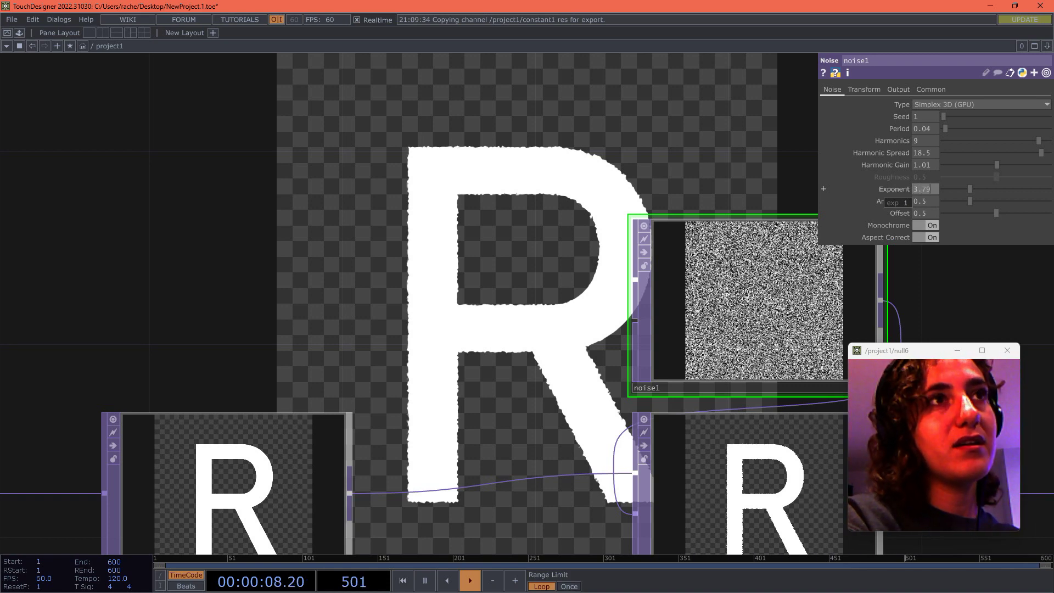
key("Return")
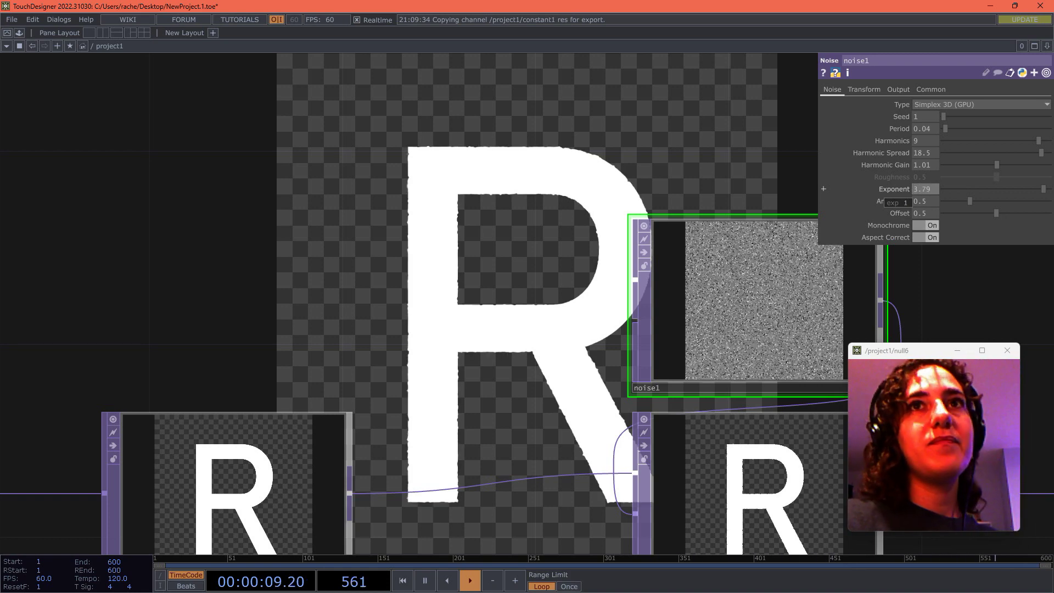
scroll(709, 267, "up", 4)
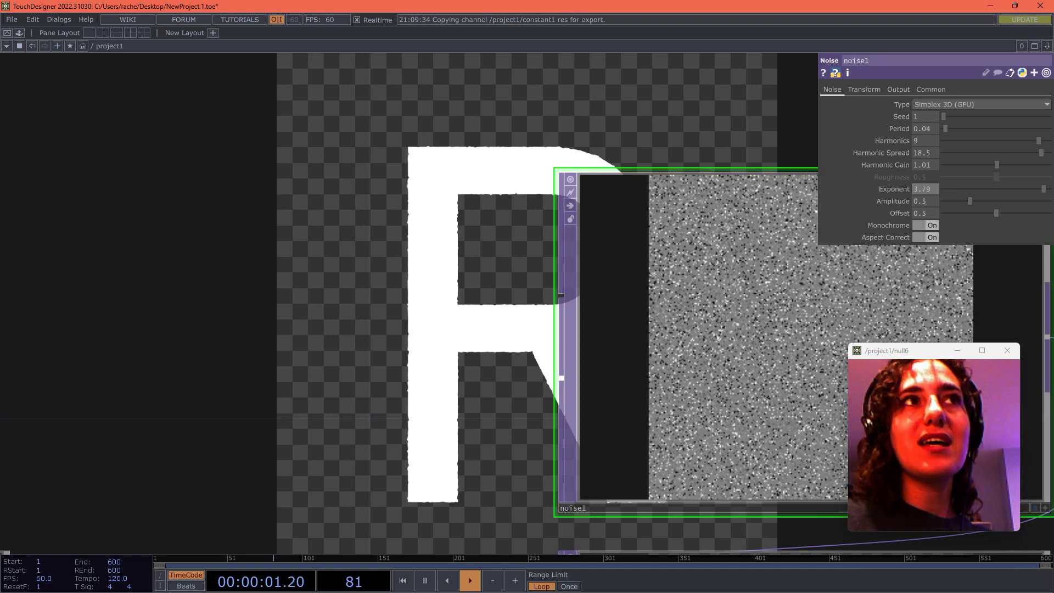
scroll(650, 143, "down", 4)
Animate the Noise TOP by entering the expression absTime.seconds for its Z translation
left_click_drag(649, 143, 750, 259)
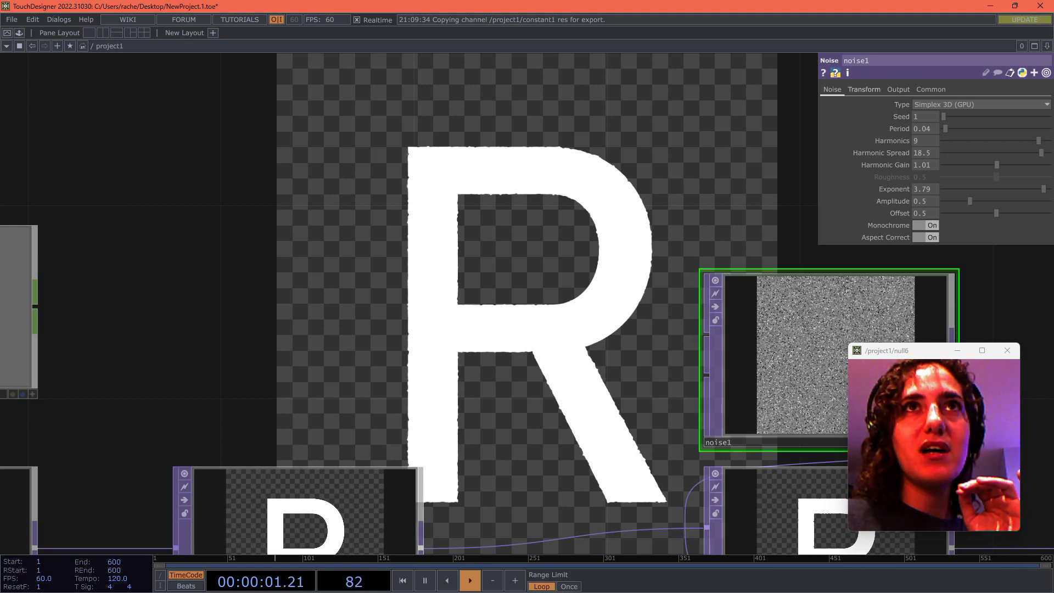
left_click(864, 90)
left_click_drag(664, 253, 511, 110)
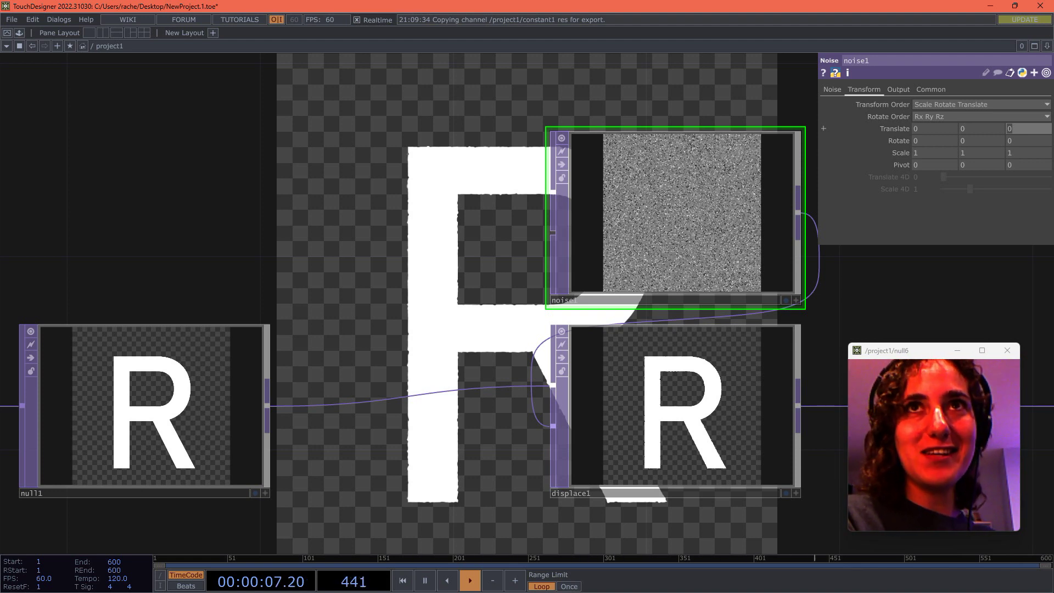
type("ab")
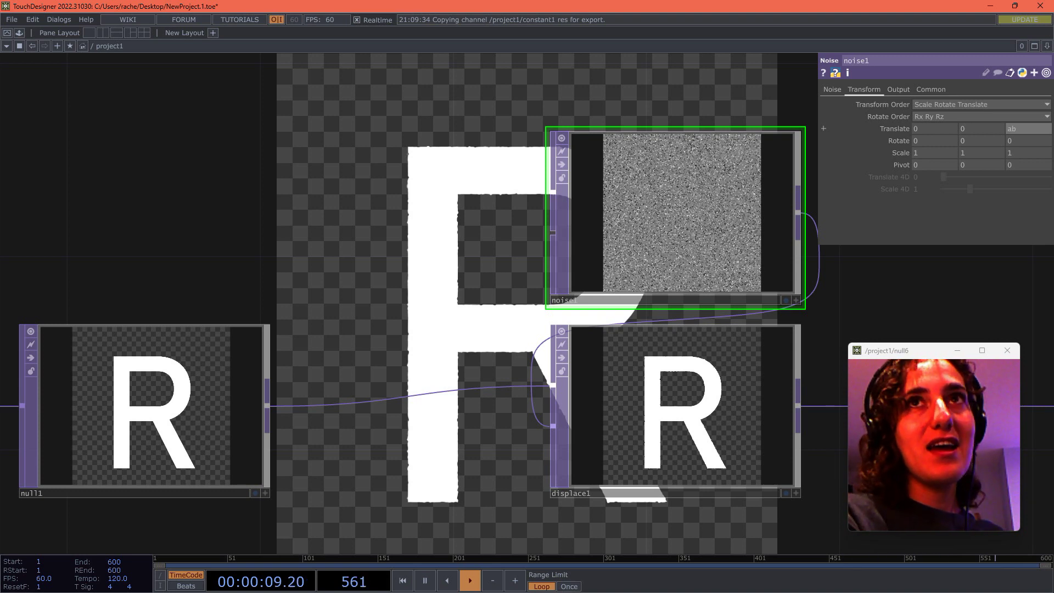
type("s")
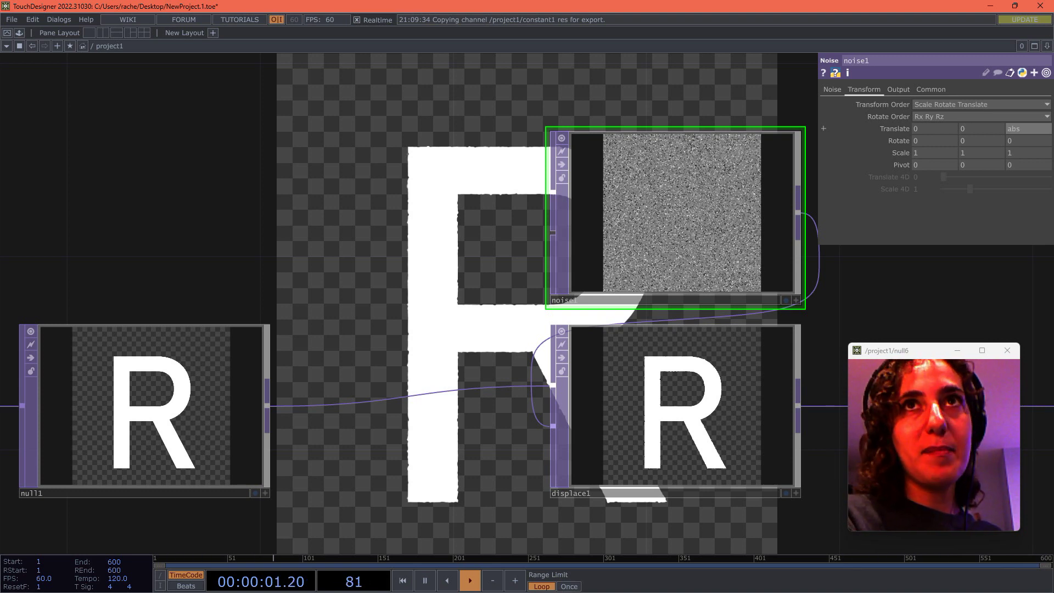
type("Time.sec")
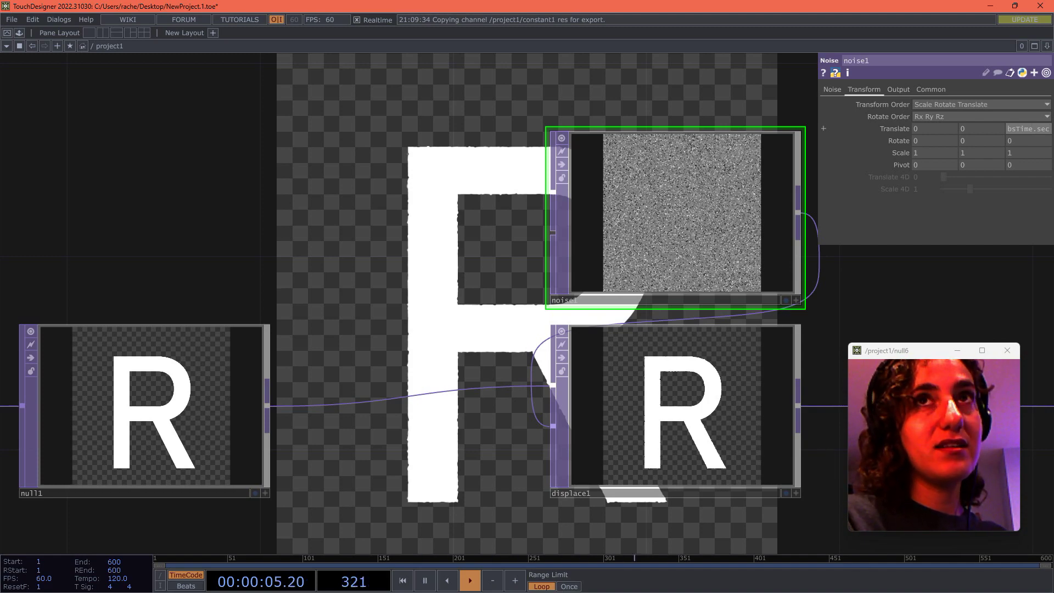
key("Return")
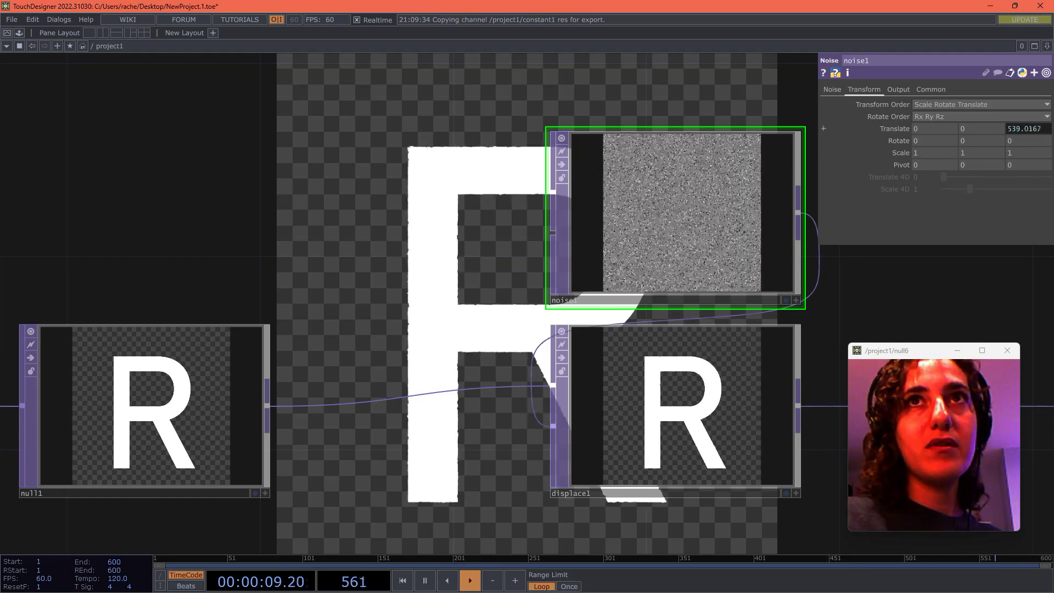
Slow the noise animation by changing the Z translation expression to absTime.seconds/10
left_click(895, 128)
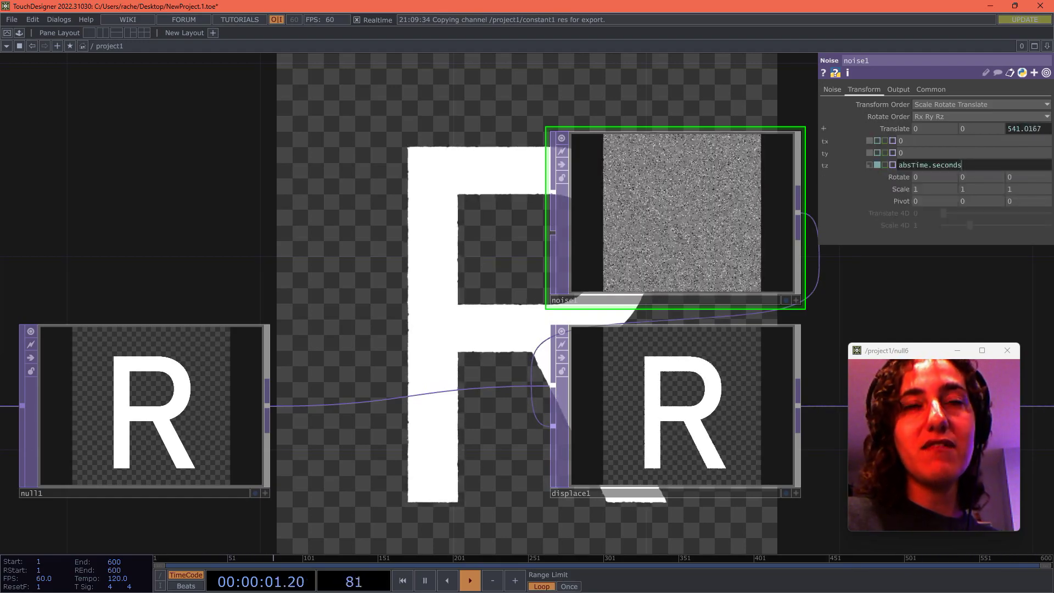
type("/10")
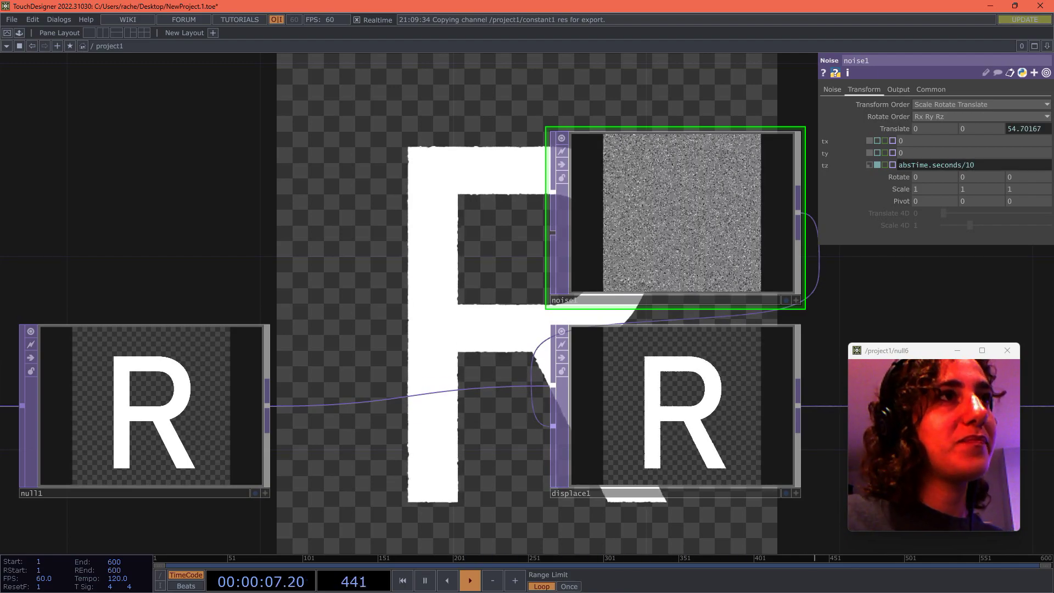
left_click(894, 128)
scroll(411, 223, "down", 5)
left_click_drag(411, 223, 287, 217)
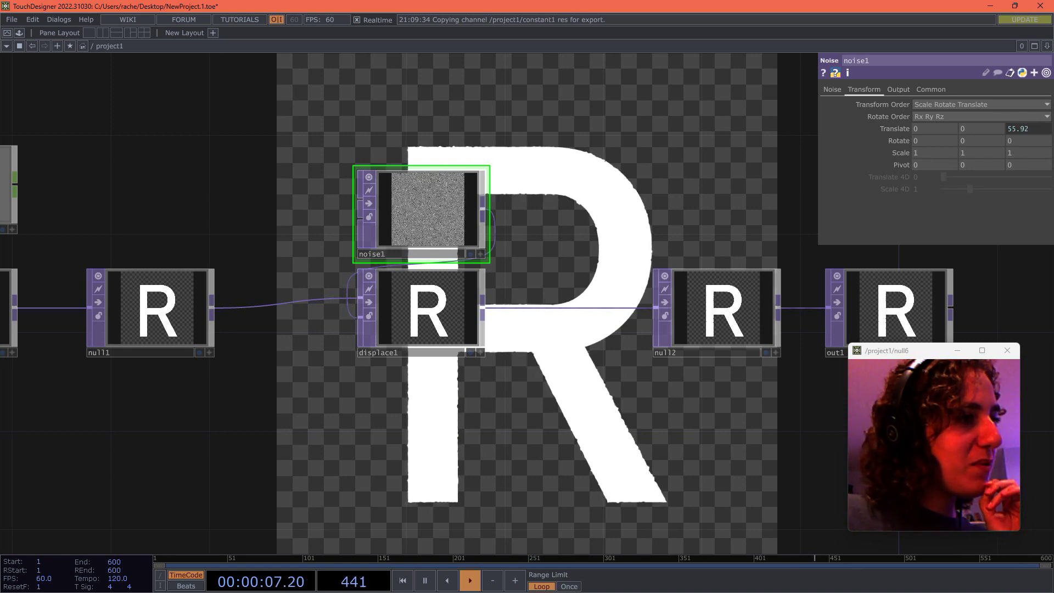
scroll(555, 464, "down", 2)
scroll(634, 226, "down", 2)
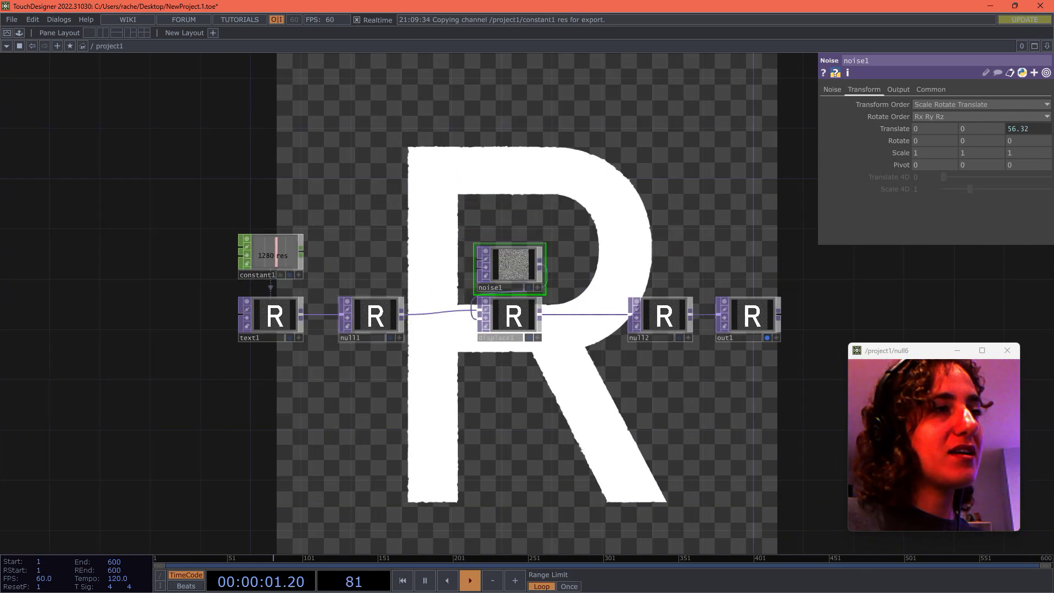
Spread out the nodes, moving text1 and constant1 away from null1 to open a gap in the text1–null1 connection
left_click_drag(339, 341, 326, 341)
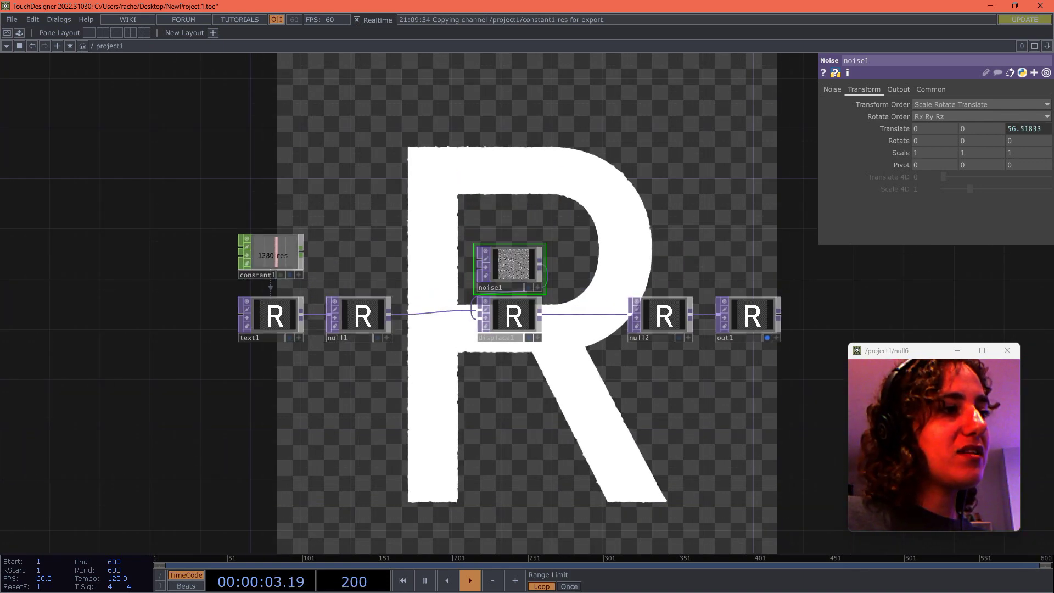
left_click_drag(428, 396, 534, 391)
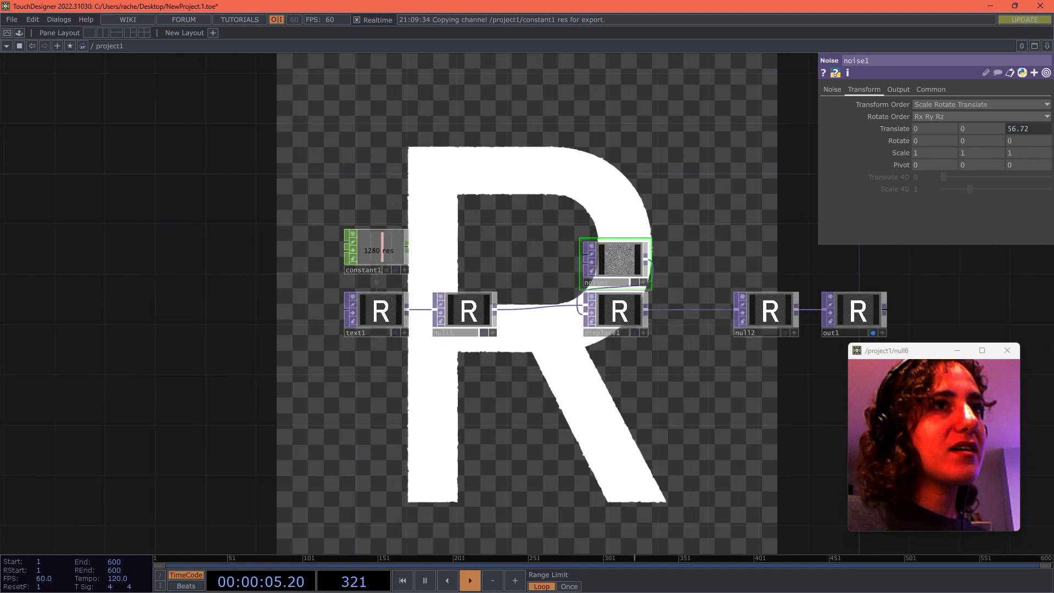
scroll(416, 270, "up", 5)
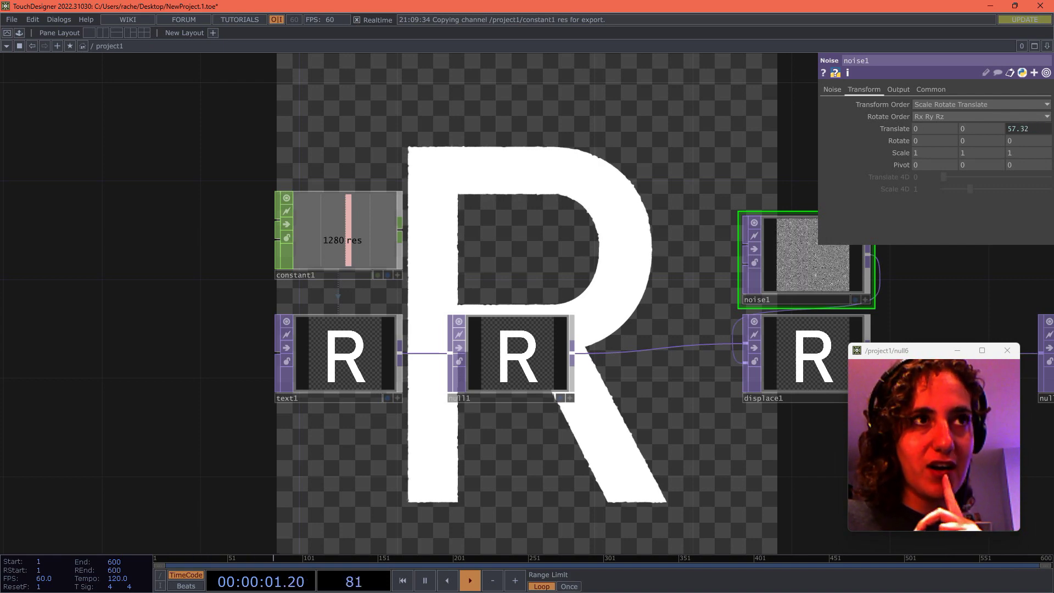
left_click_drag(275, 402, 176, 402)
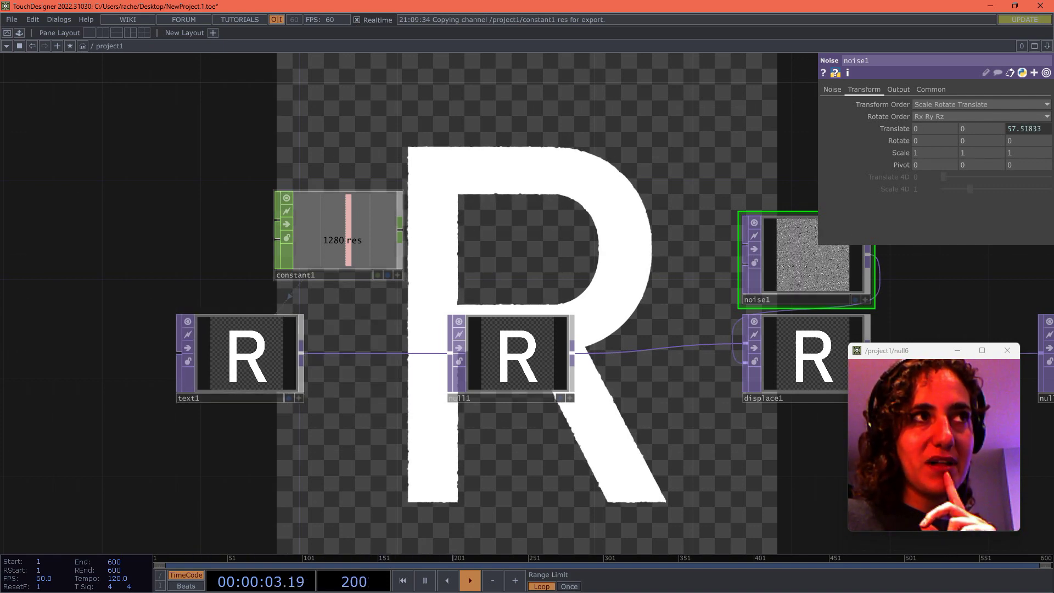
left_click_drag(280, 274, 182, 275)
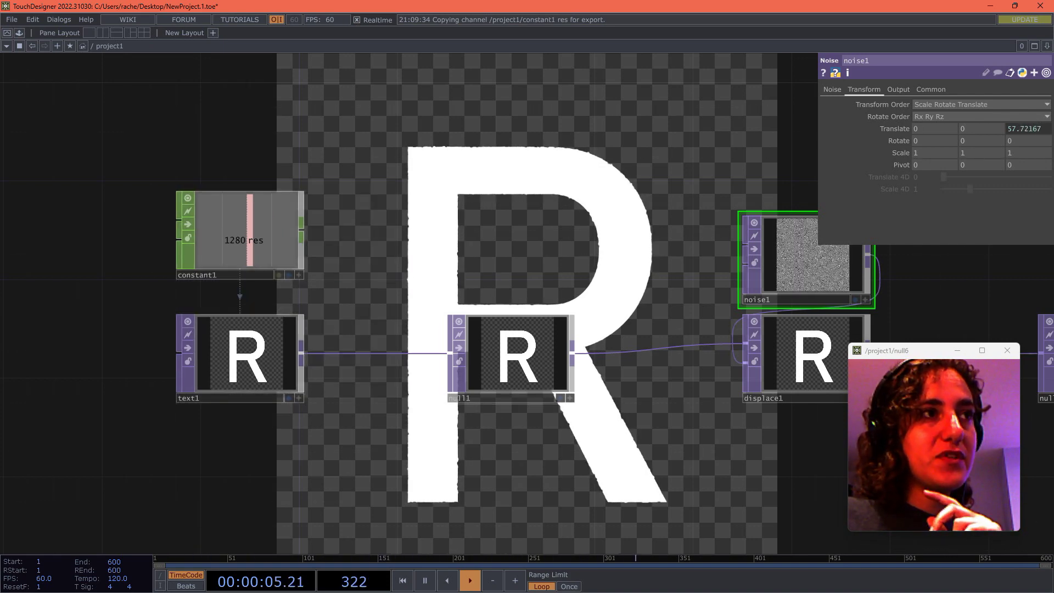
mouse_move(241, 357)
left_mouse_down()
mouse_move(316, 382)
mouse_move(241, 357)
left_mouse_up()
left_click_drag(511, 357, 610, 357)
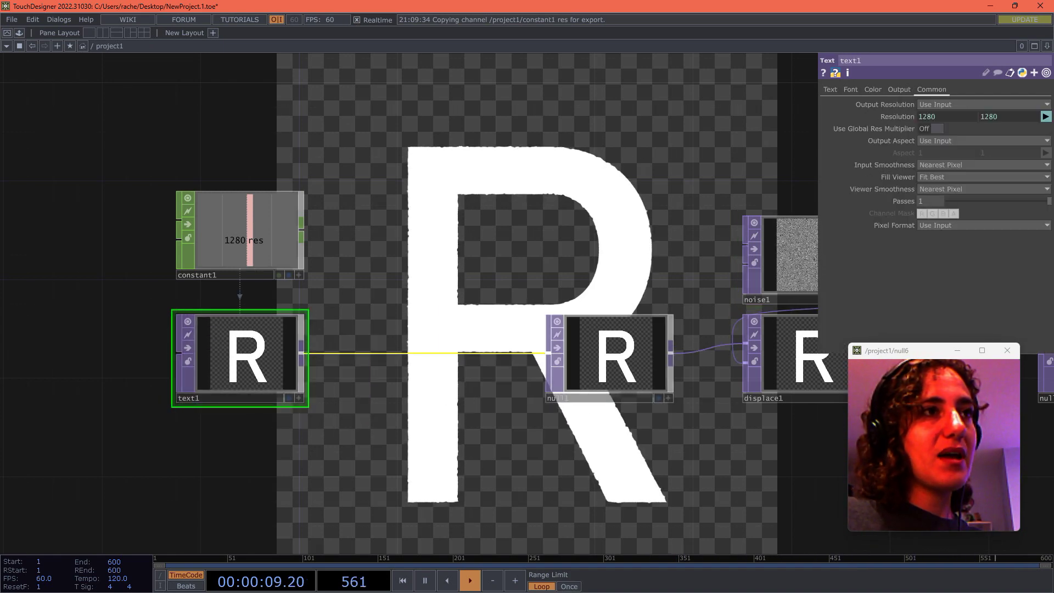
Insert a Level TOP into the connection between text1 and null1
right_click(406, 353)
left_click(428, 341)
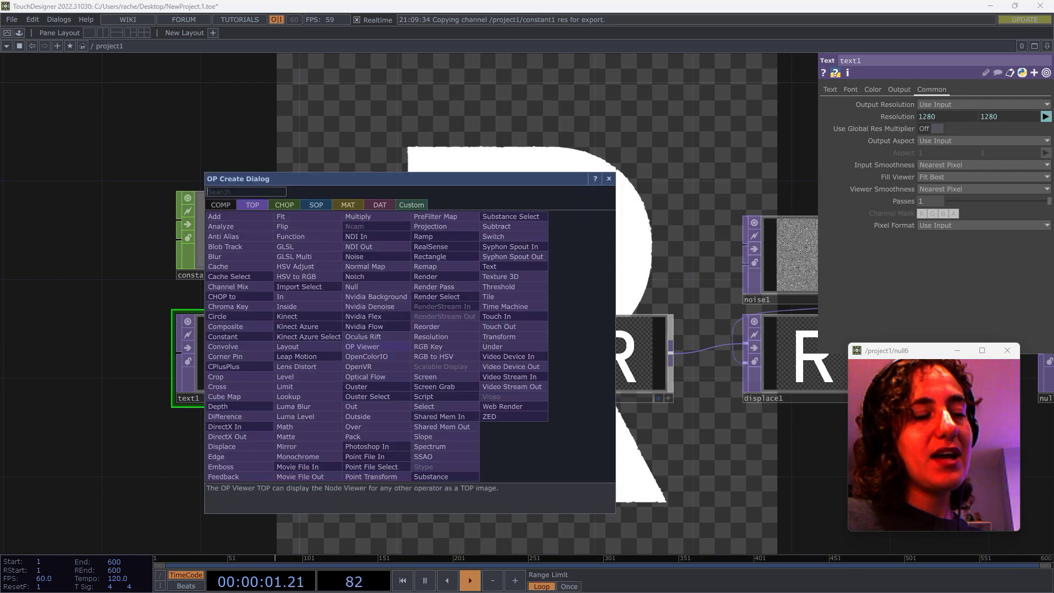
type("level")
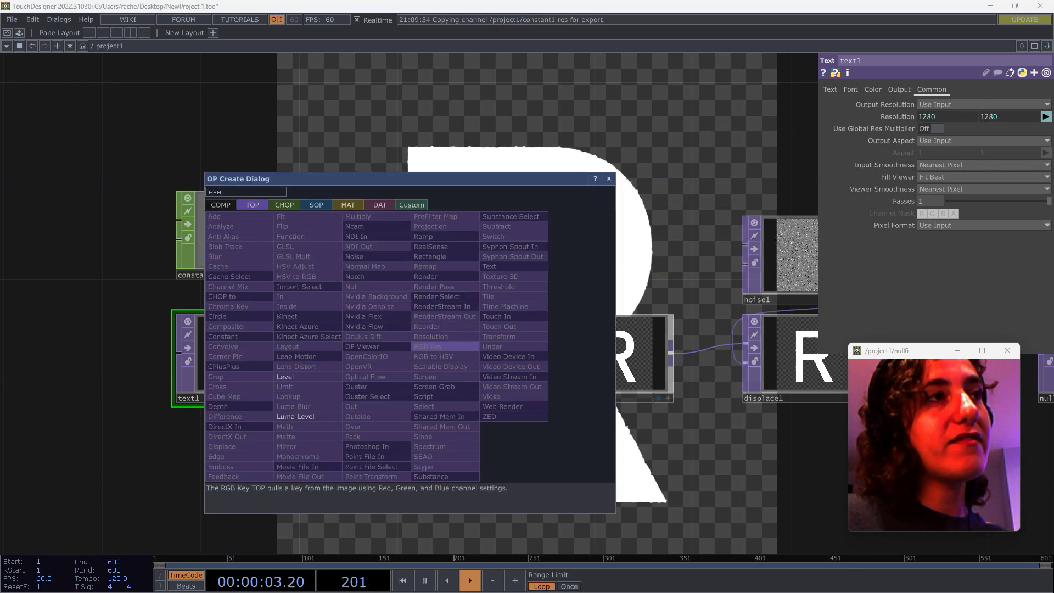
left_click(308, 377)
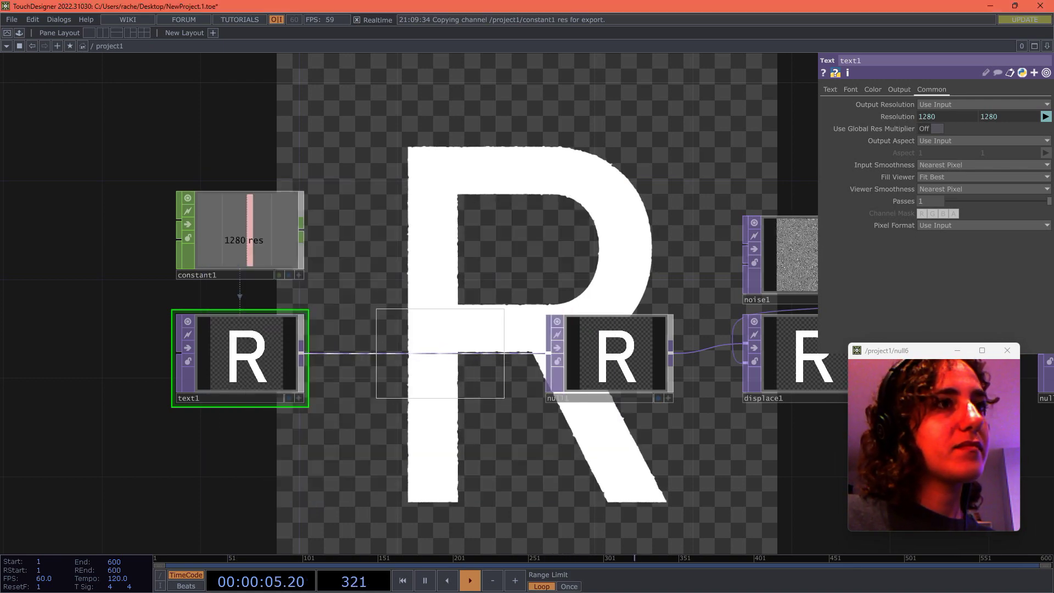
left_click(437, 358)
scroll(411, 338, "up", 3)
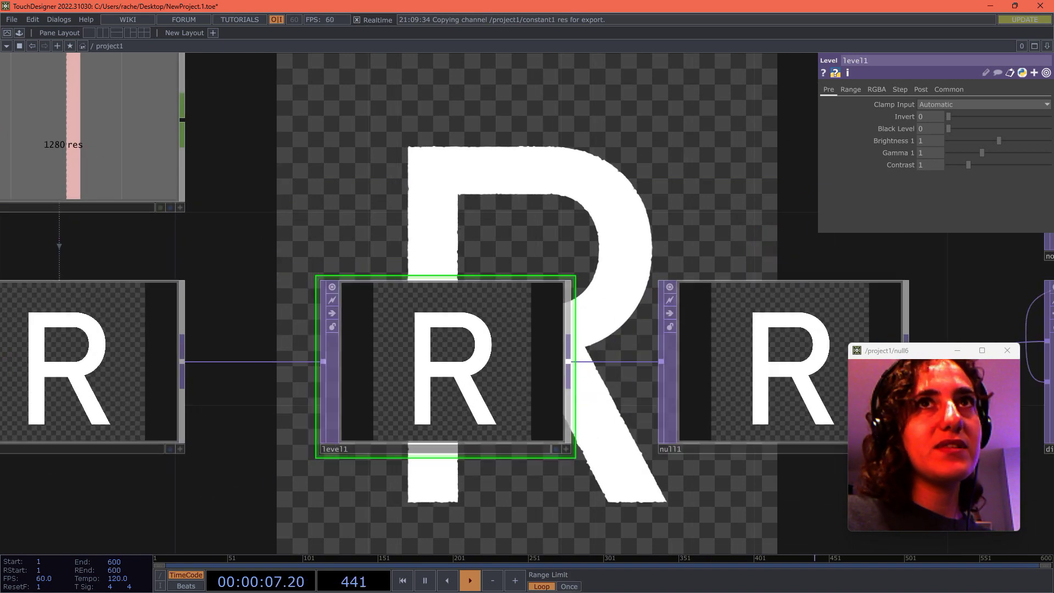
left_click_drag(407, 242, 474, 291)
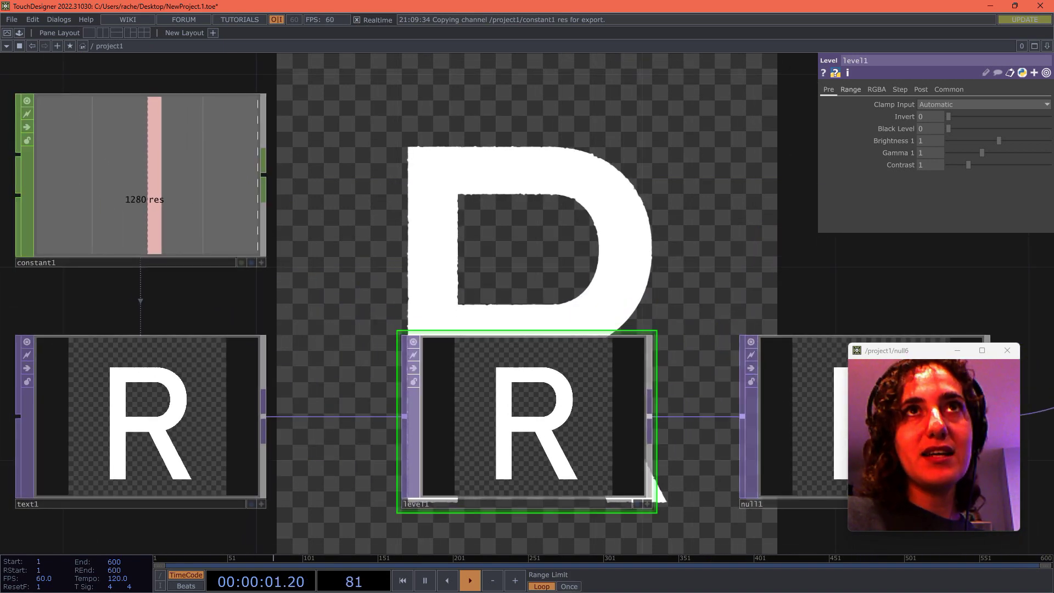
Set the Level TOP's Opacity to 0.65
left_click(921, 89)
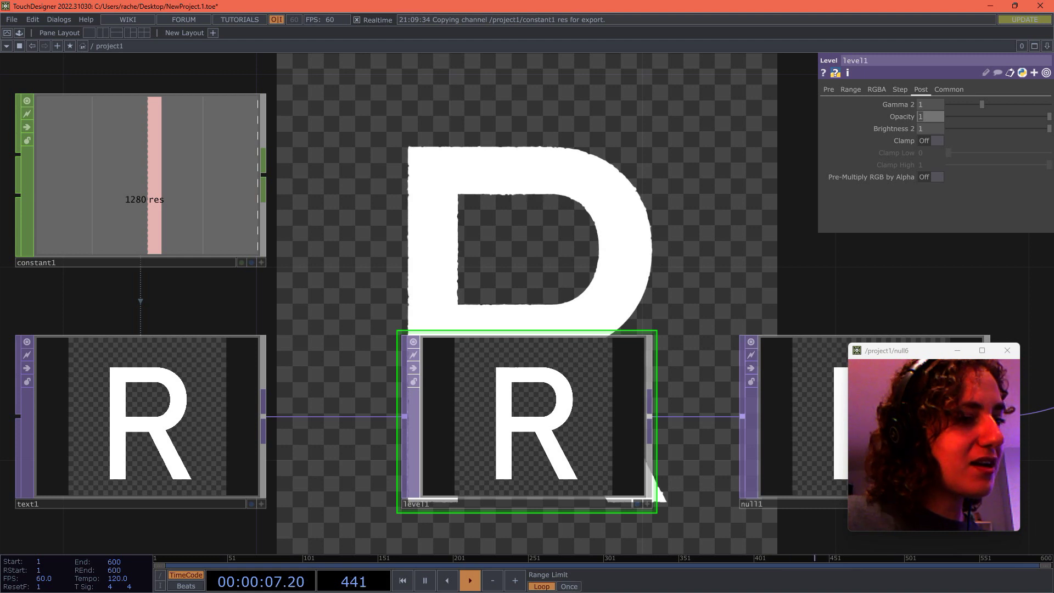
type("0.065")
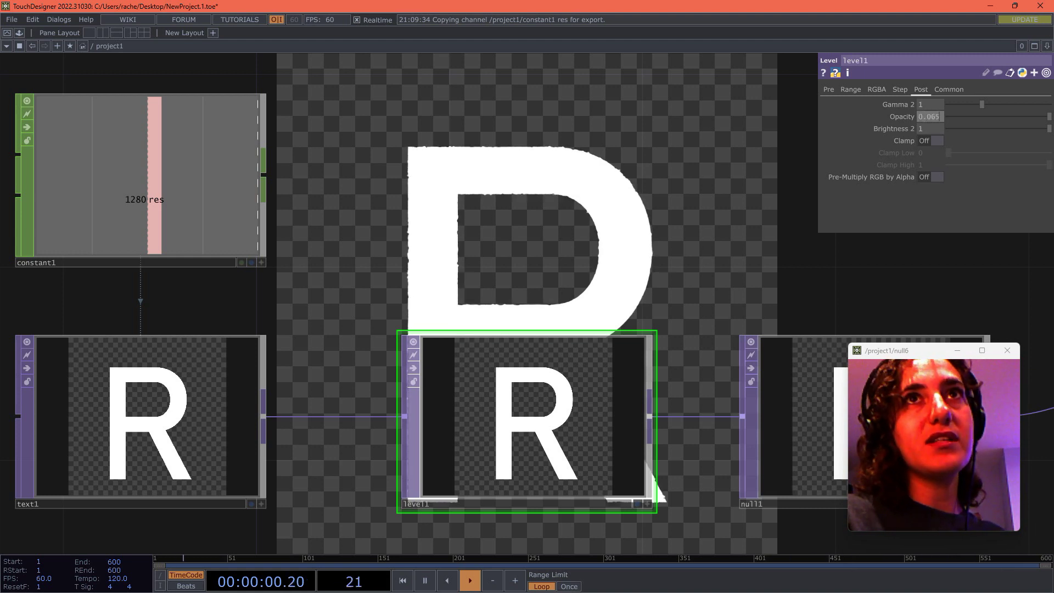
key("Return")
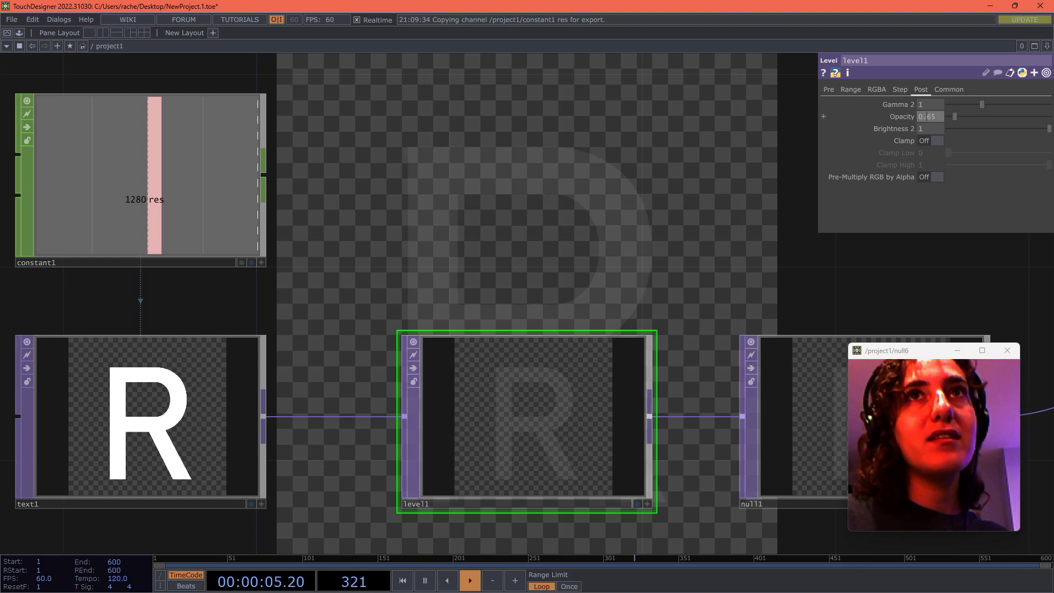
key("Return")
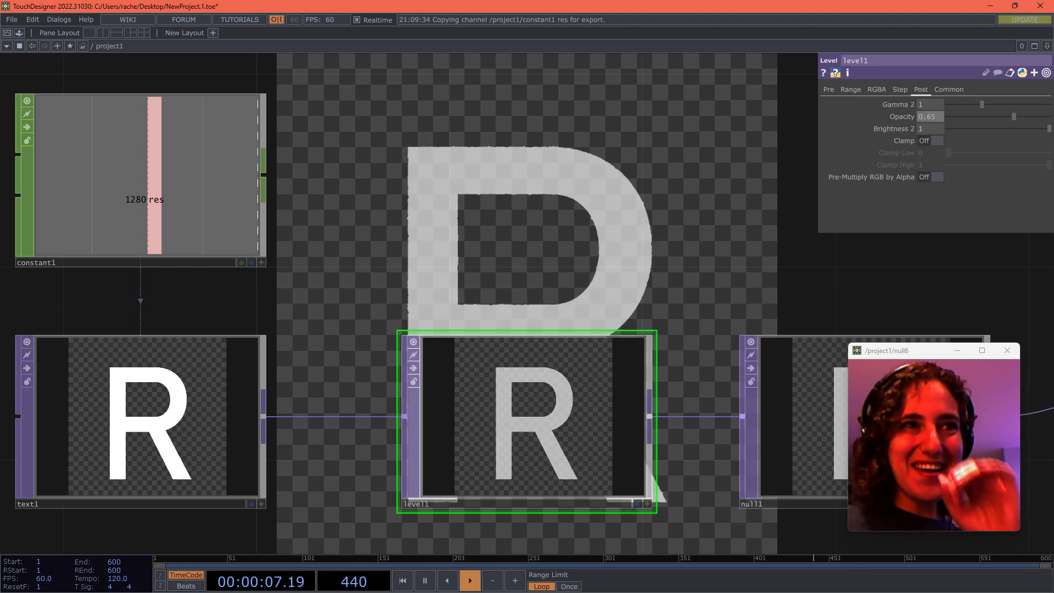
Move displace1 together with noise1 closer to null2, leaving more space after null1
scroll(740, 230, "down", 2)
left_click_drag(741, 229, 711, 292)
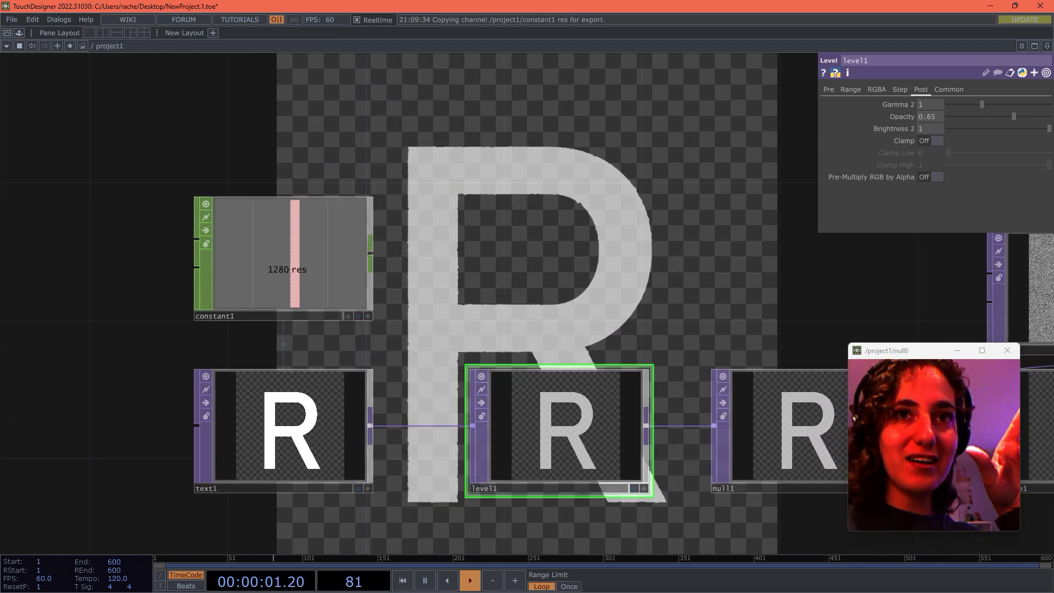
scroll(644, 372, "down", 2)
left_click_drag(725, 319, 540, 258)
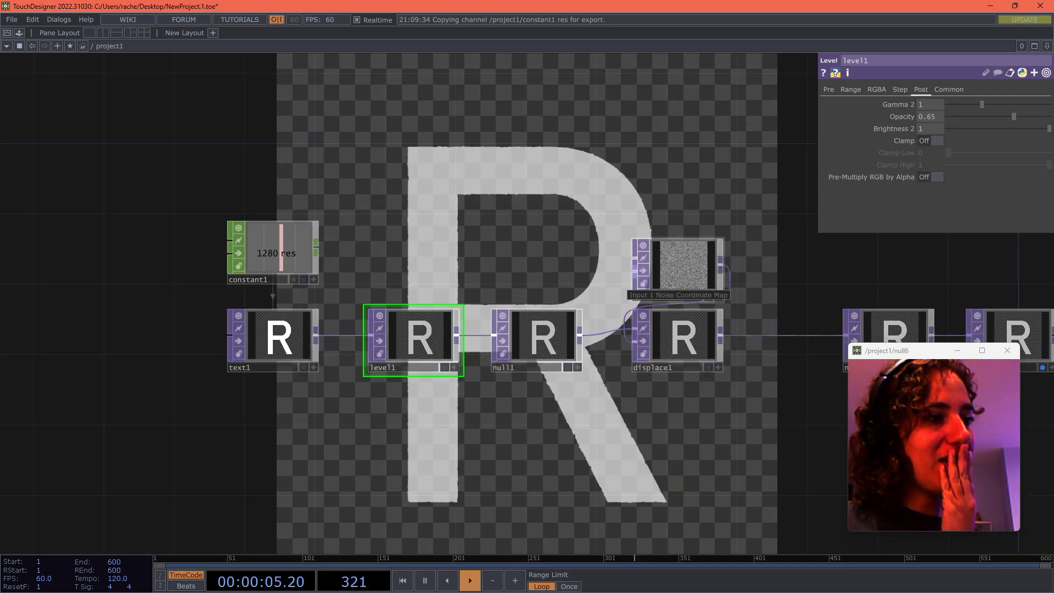
right_click_drag(702, 367, 702, 368)
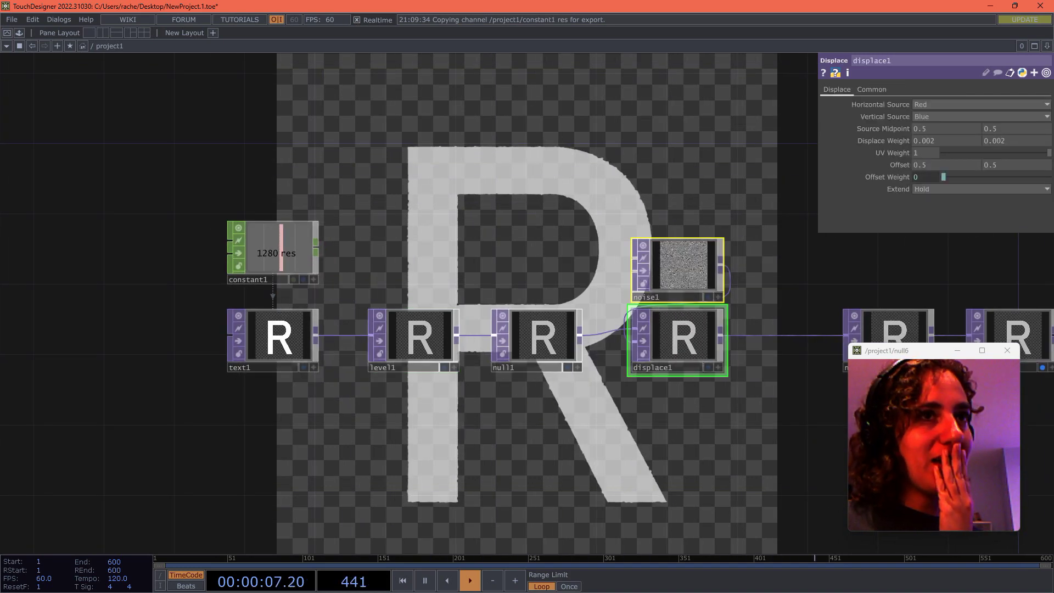
left_click_drag(693, 343, 675, 344)
left_click_drag(763, 390, 623, 373)
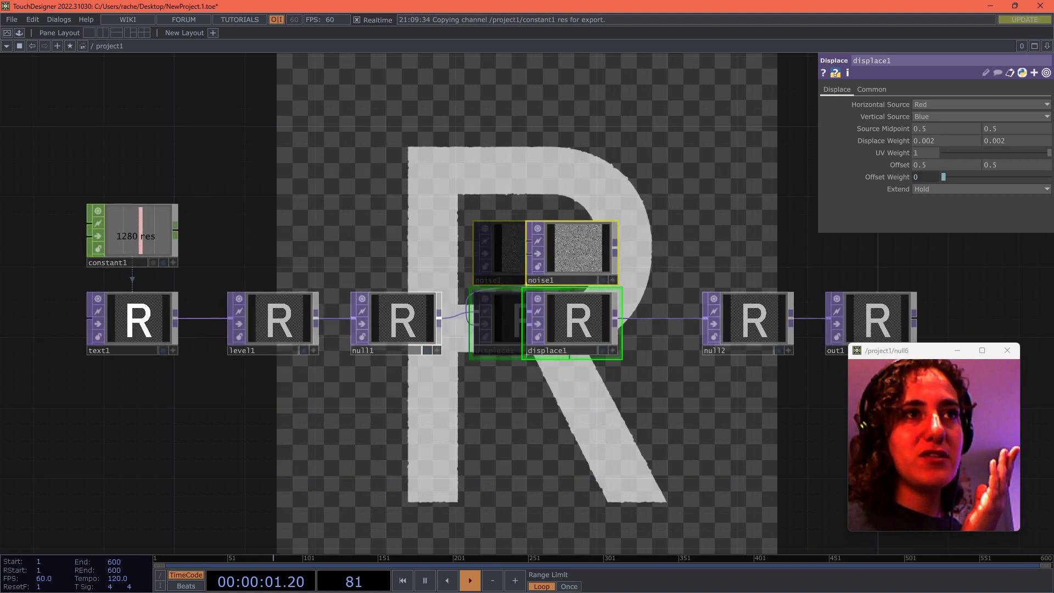
left_click_drag(572, 324, 625, 324)
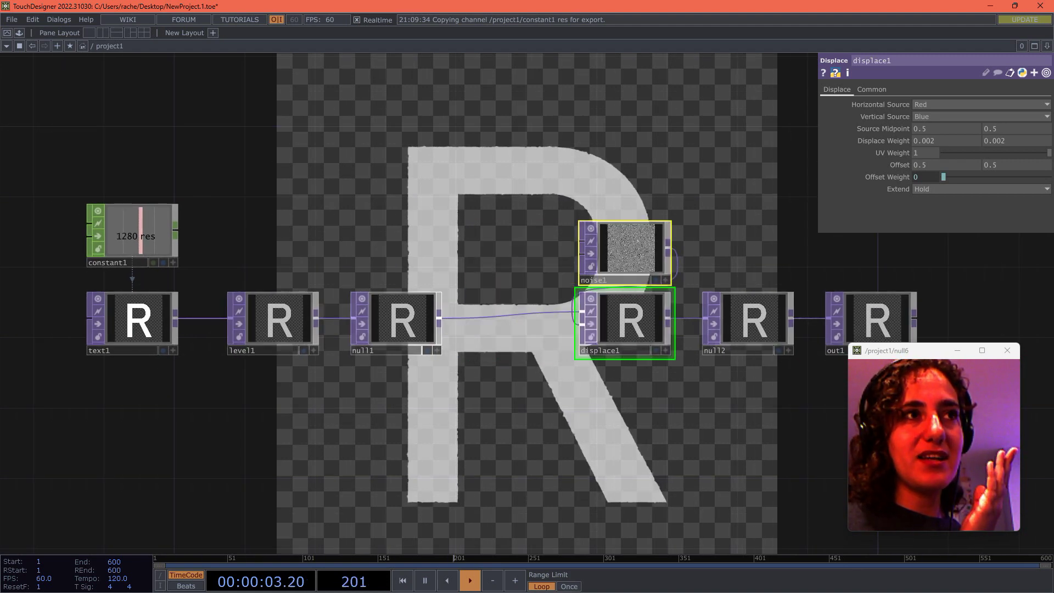
Add a Constant TOP above the connection between null1 and displace1
scroll(524, 368, "up", 5)
left_click(280, 280)
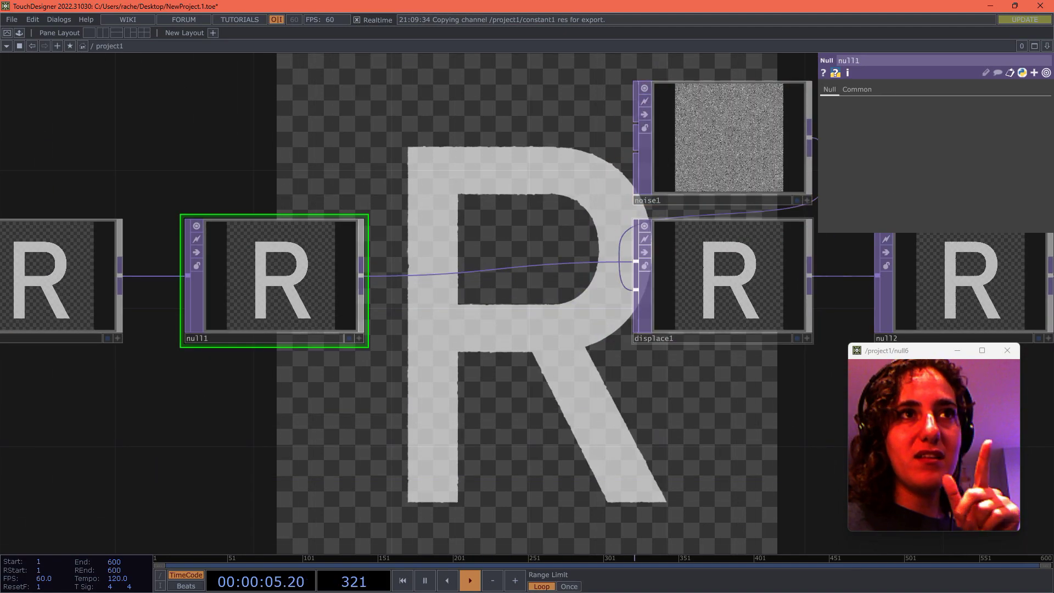
left_click(724, 280)
left_click_drag(571, 242, 603, 343)
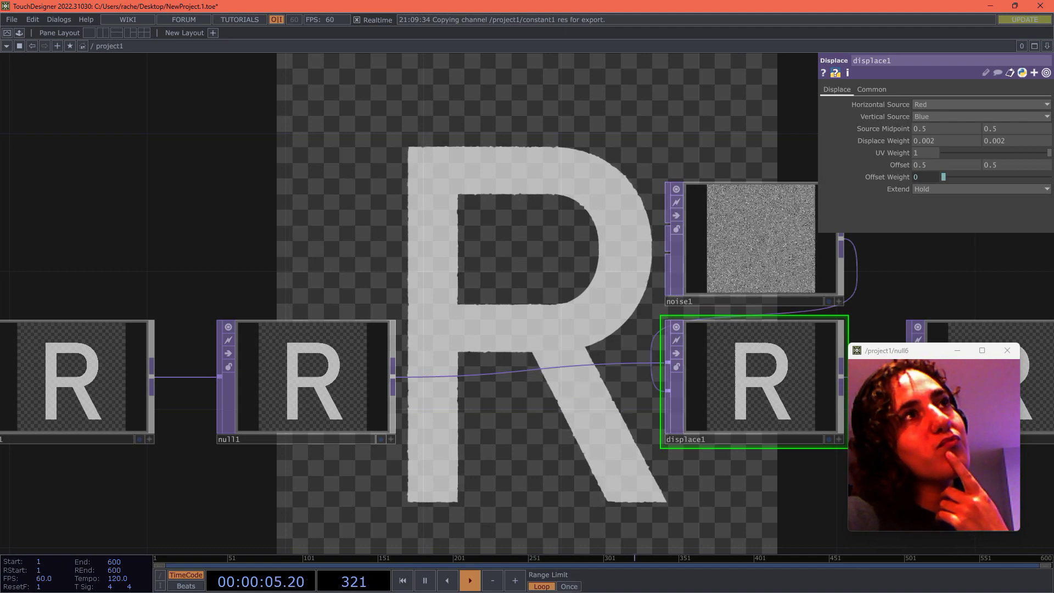
key("Tab")
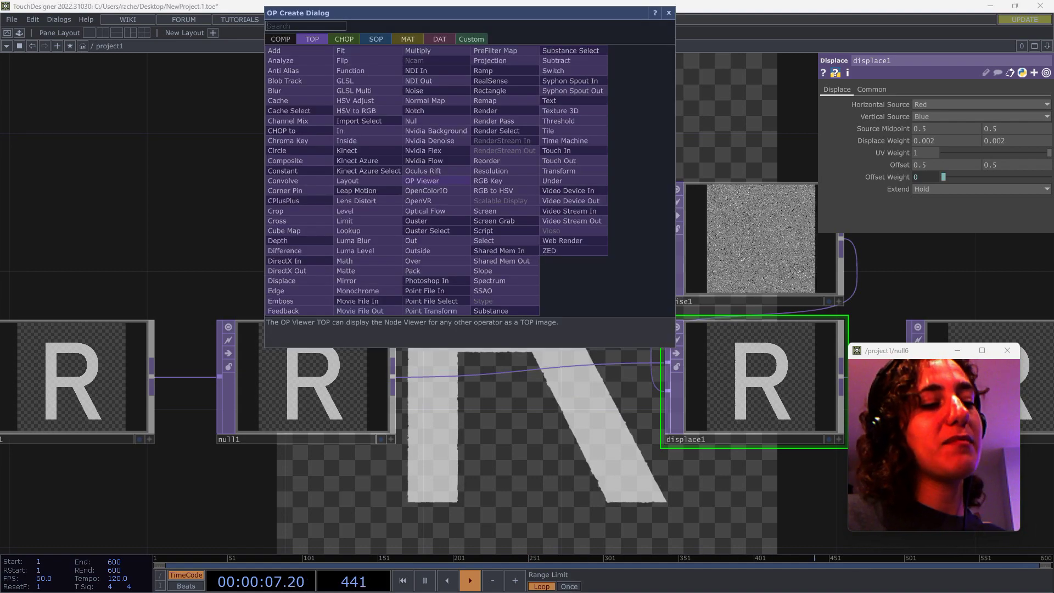
type("co")
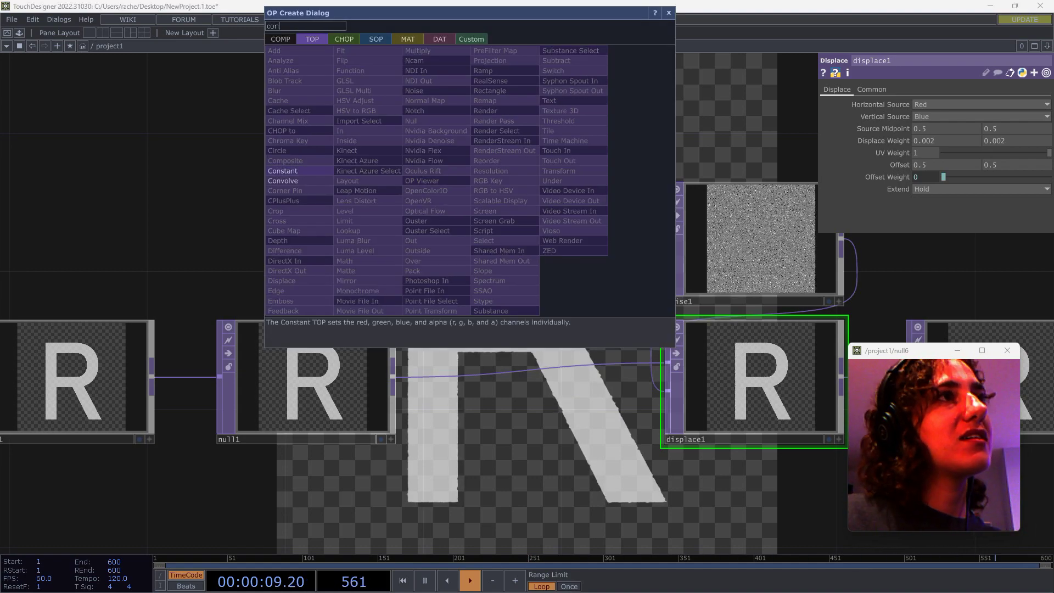
type("n")
key("Return")
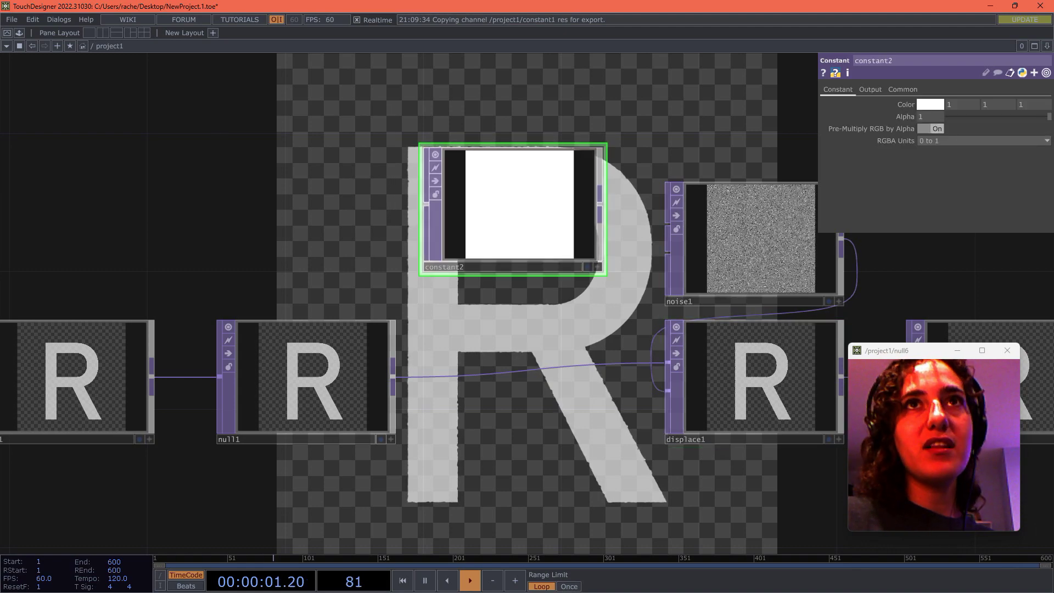
Link the new Constant TOP's resolution to the res channel of constant1 with a CHOP Reference
scroll(718, 514, "down", 3)
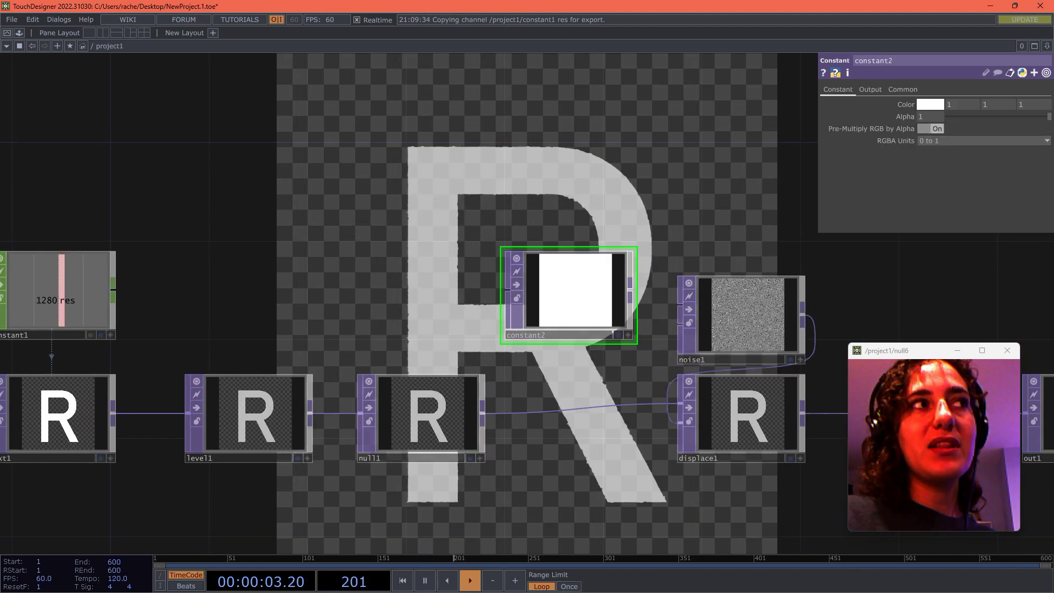
left_click(903, 90)
scroll(691, 135, "down", 3)
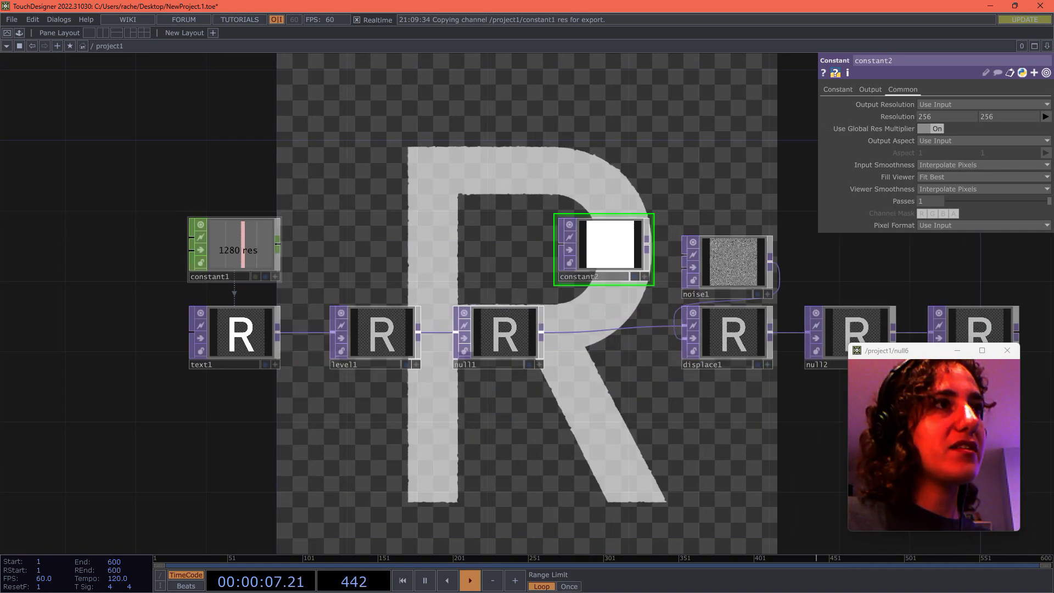
left_click(275, 277)
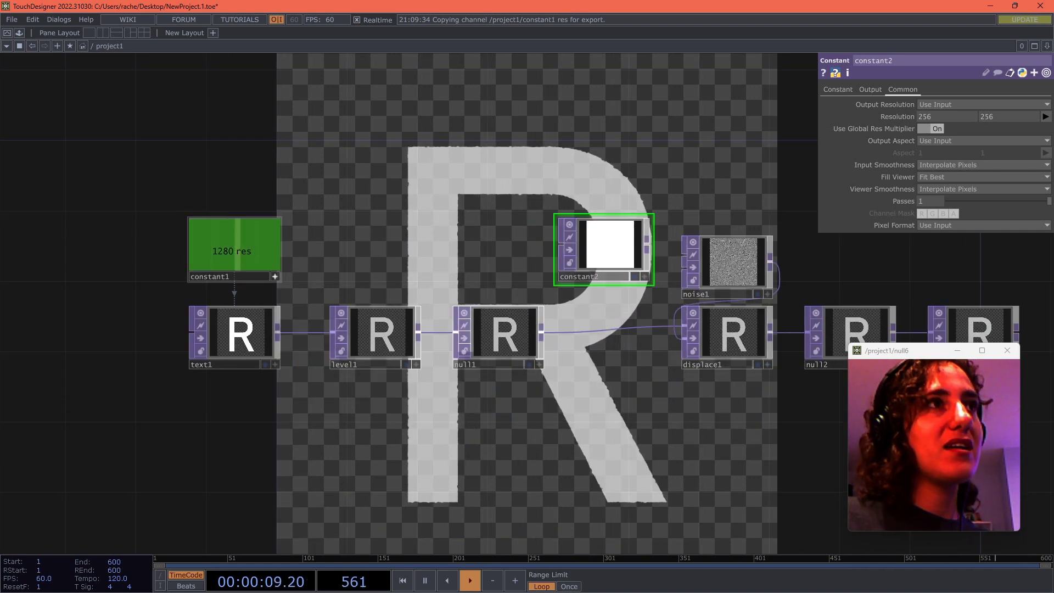
left_click_drag(236, 251, 824, 140)
left_click_drag(898, 118, 898, 117)
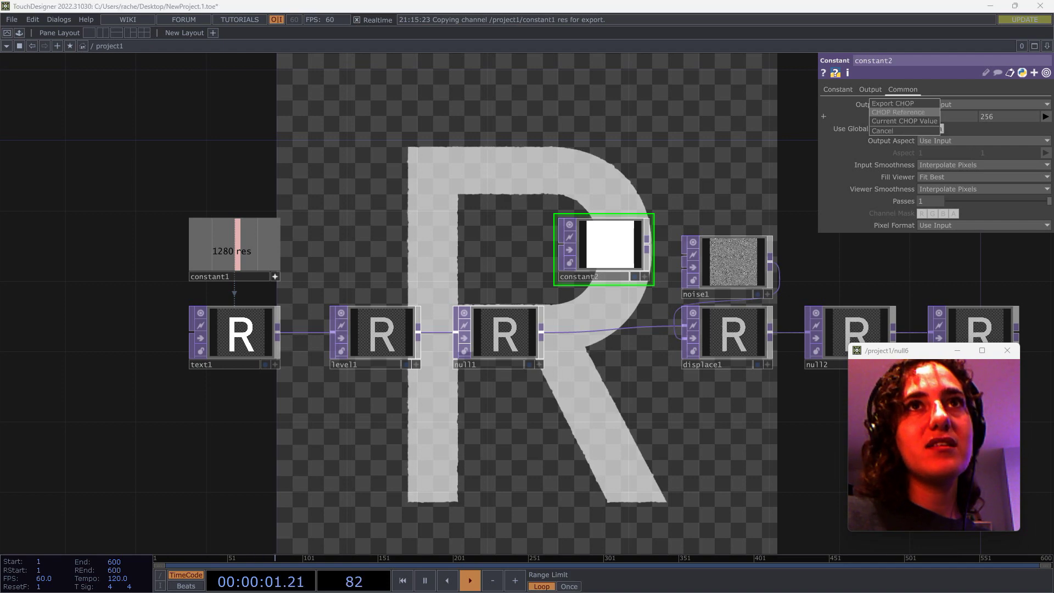
left_click(897, 114)
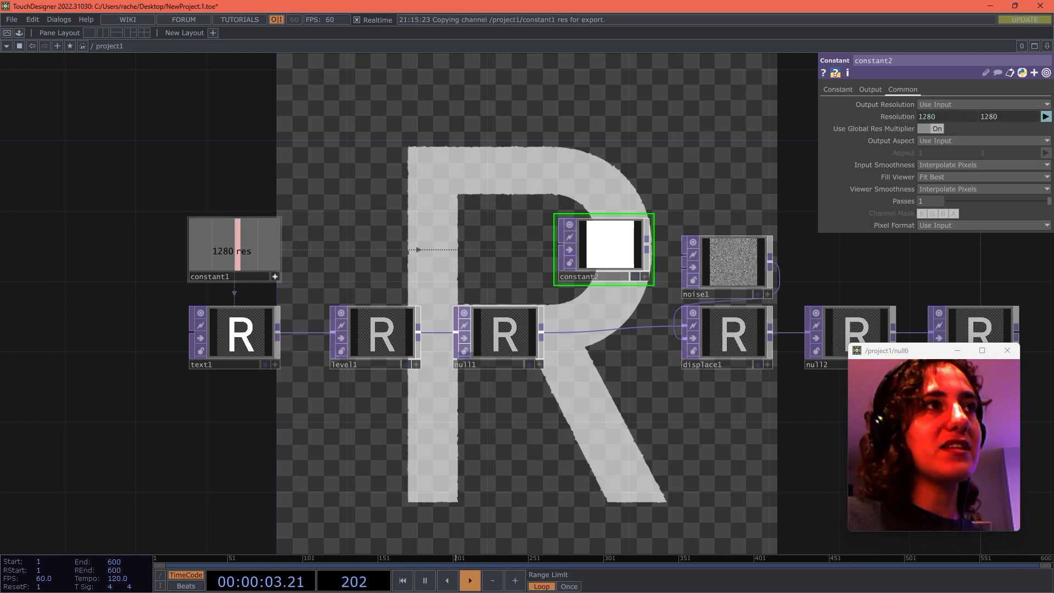
Set the Constant TOP's color to pink with RGB values 1, 0.448 and 0.75322
scroll(596, 302, "up", 5)
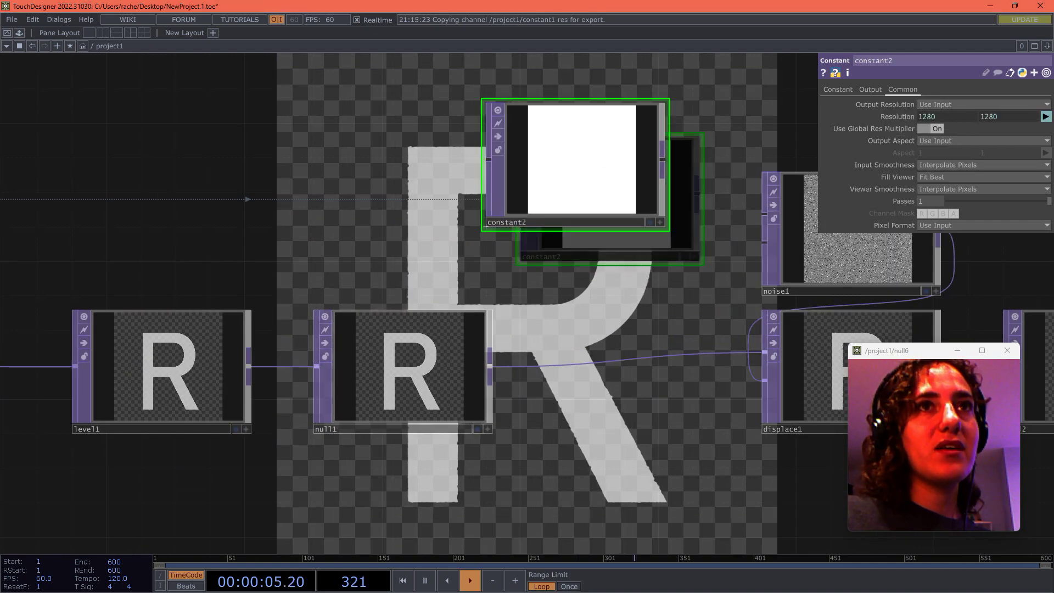
left_click_drag(610, 165, 609, 199)
left_click_drag(741, 132, 695, 155)
left_click(838, 90)
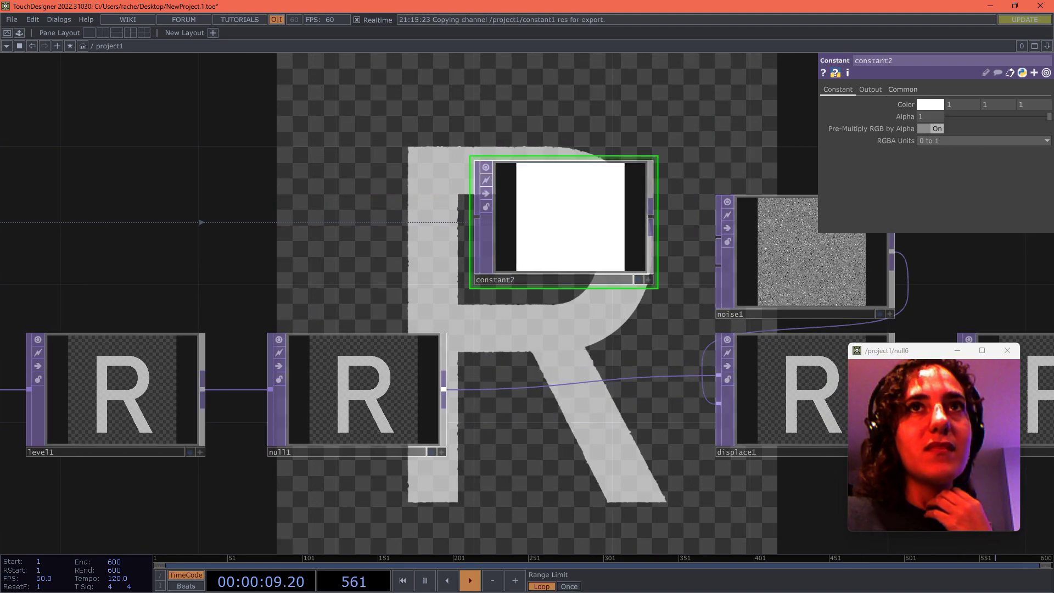
left_click(931, 104)
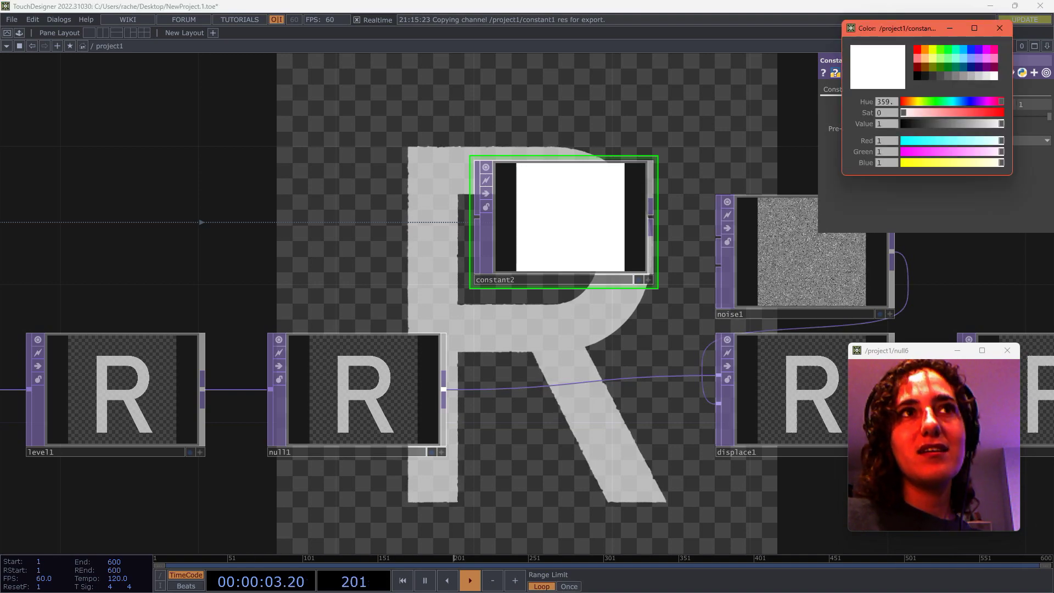
left_click(994, 49)
left_click_drag(1002, 112, 958, 112)
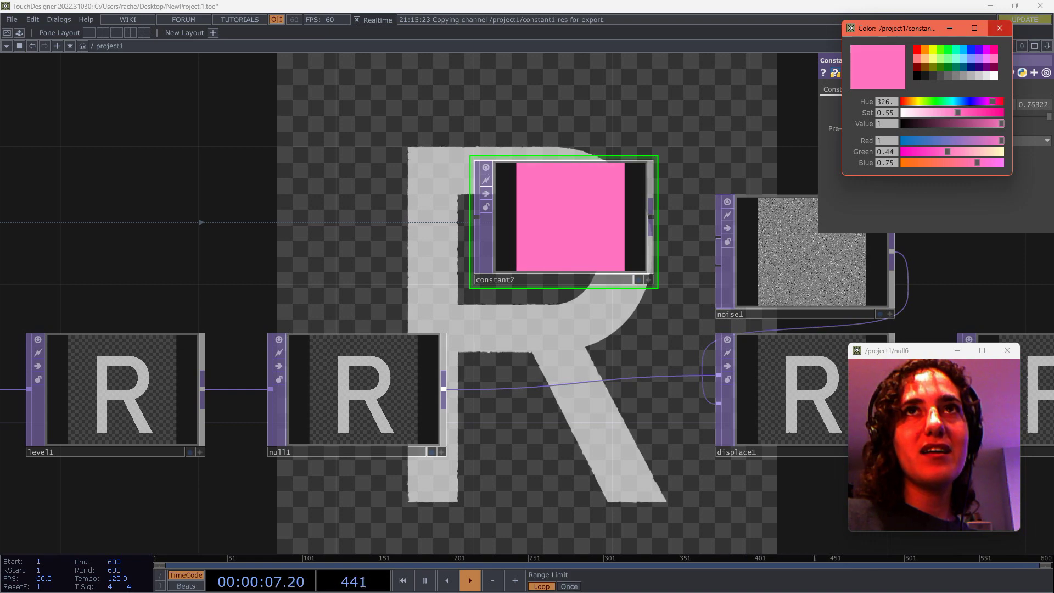
left_click(1001, 28)
scroll(578, 204, "down", 4)
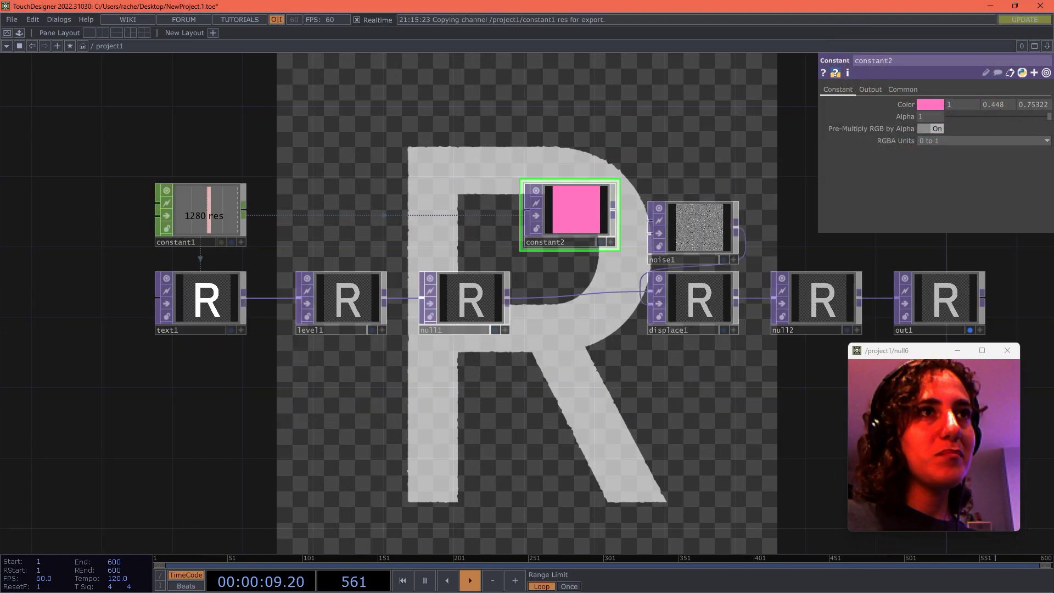
Align constant2 beside noise1 and insert a Composite TOP between null1 and displace1, directly below constant2
left_click_drag(592, 207, 592, 224)
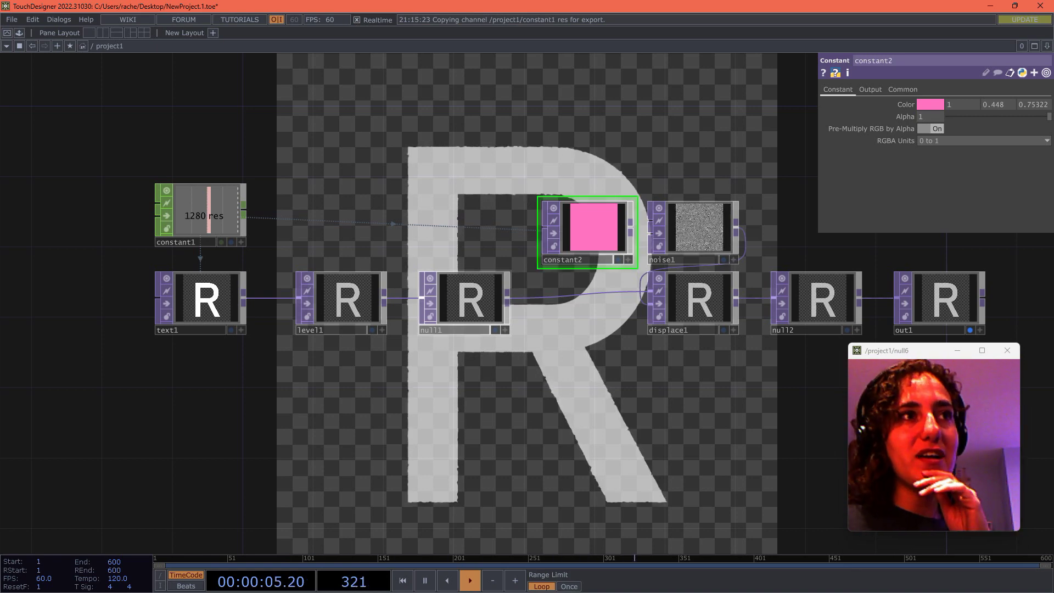
left_click(474, 300)
scroll(550, 310, "up", 5)
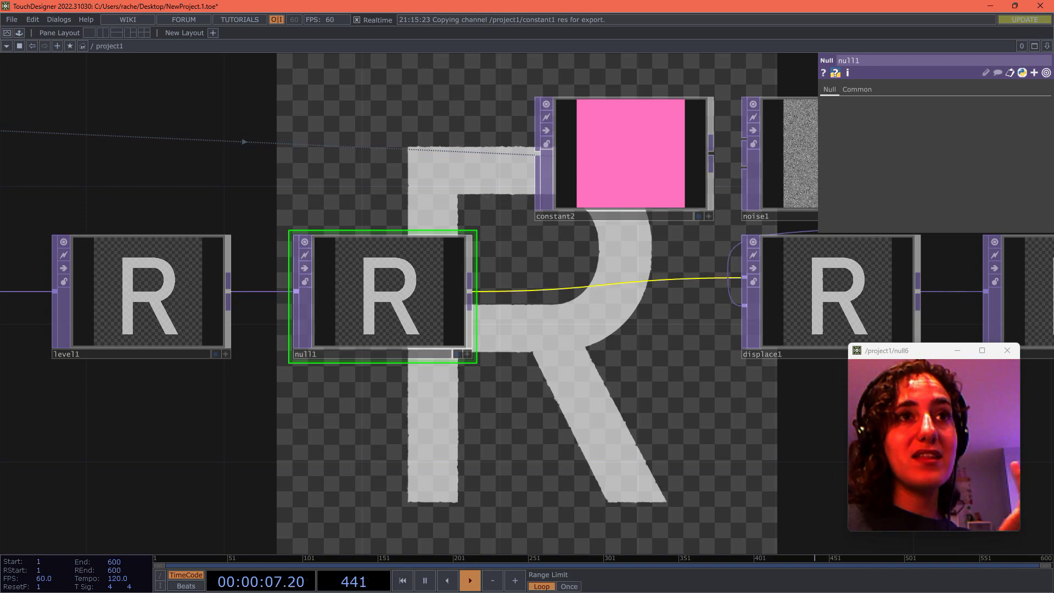
right_click(591, 285)
left_click(610, 274)
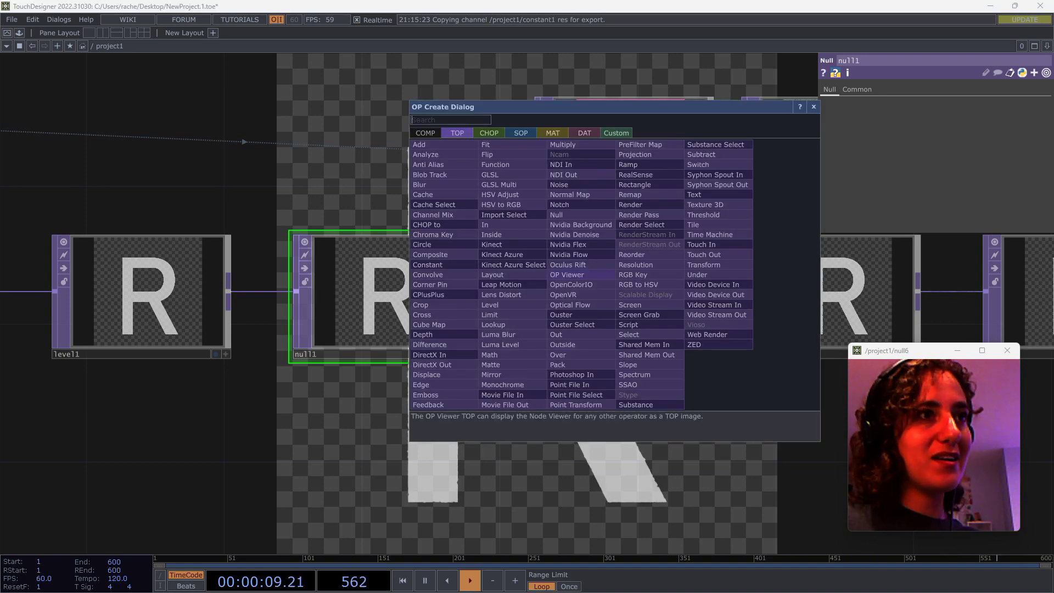
type("com")
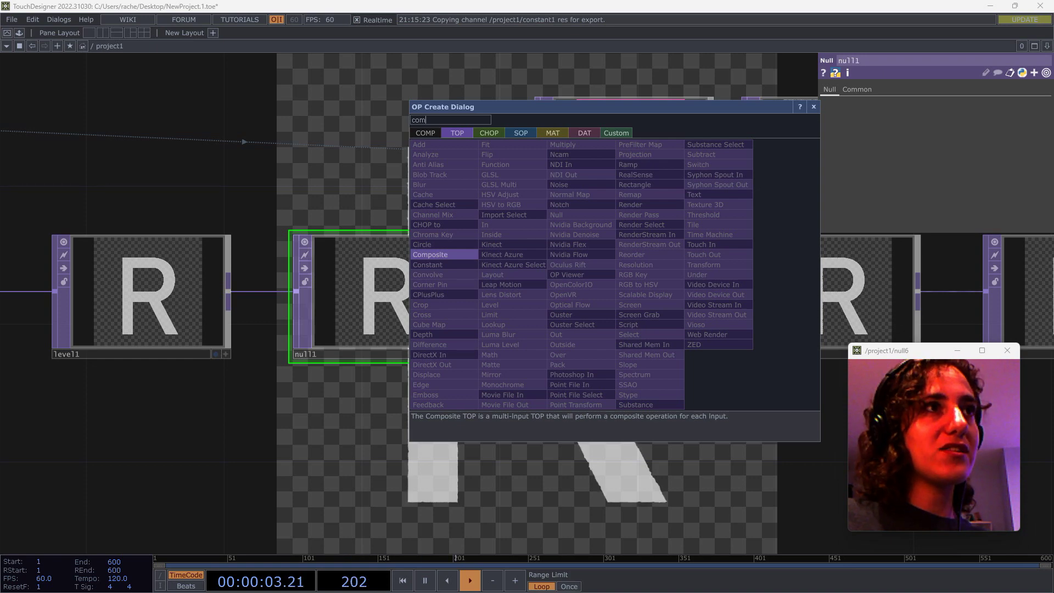
key("Return")
left_click(624, 296)
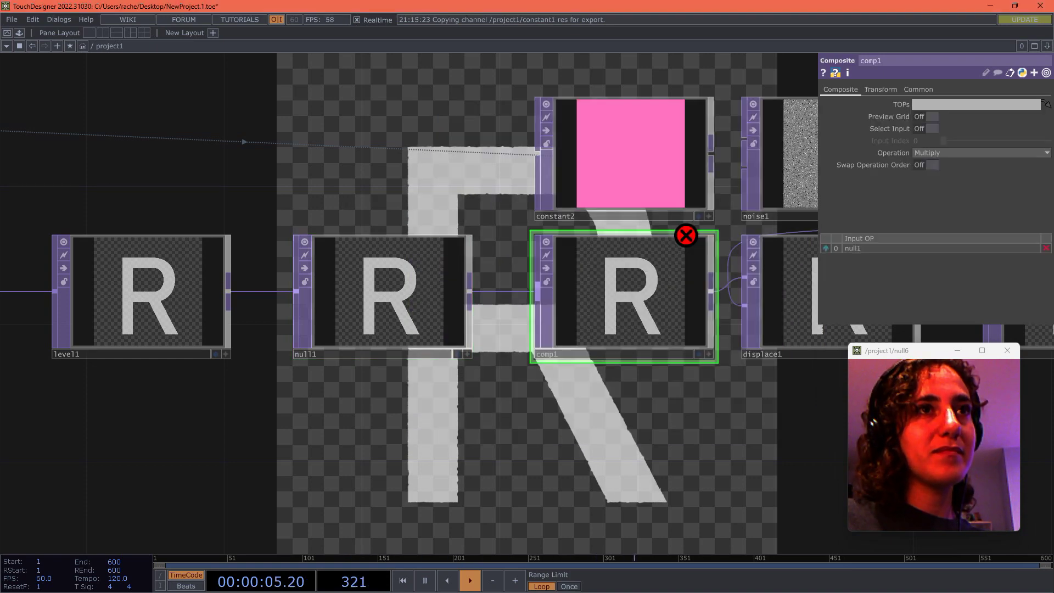
Move constant2 above null1 and connect it to comp1 as the second input
scroll(610, 292, "down", 5)
scroll(645, 264, "up", 5)
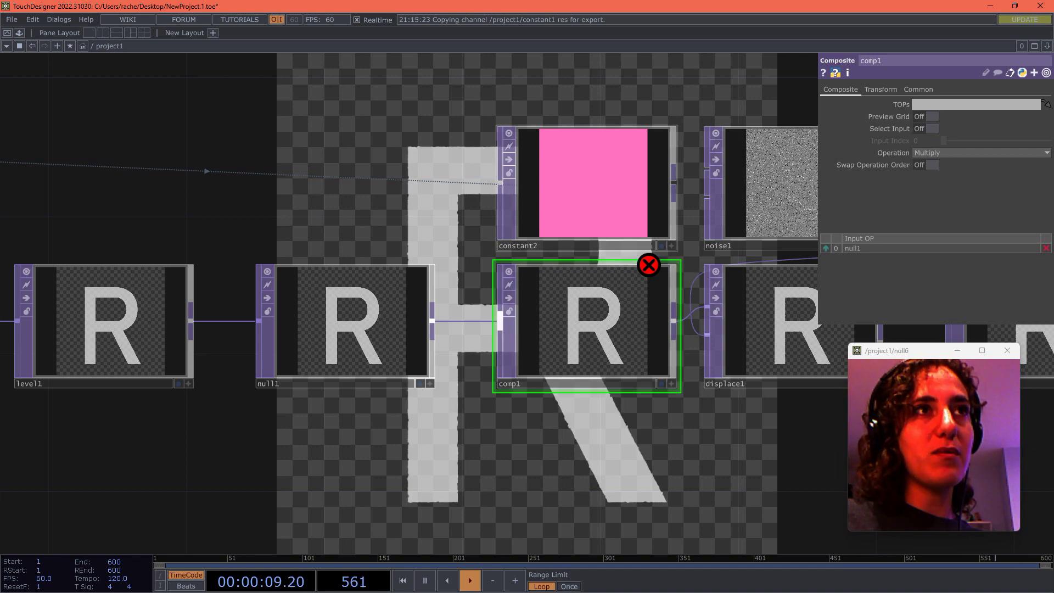
left_click_drag(467, 285, 502, 246)
left_click_drag(621, 148, 379, 148)
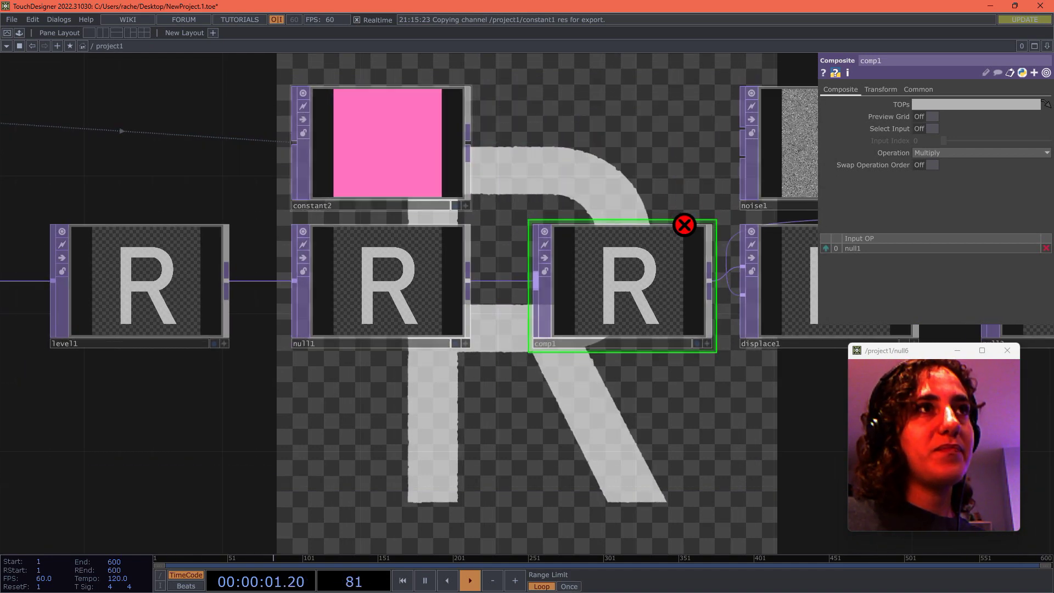
left_click(468, 142)
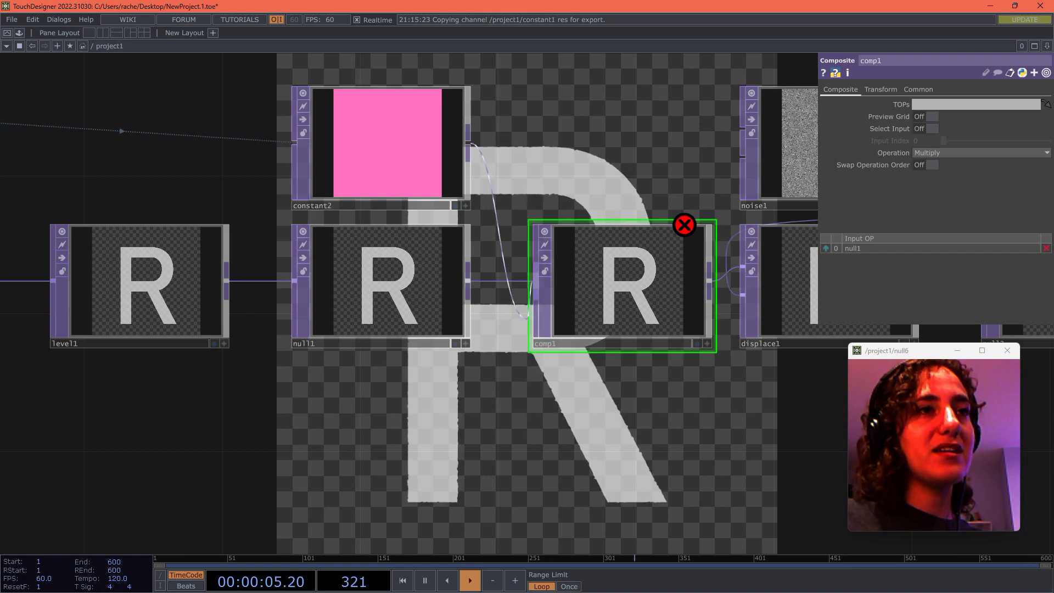
left_click(536, 280)
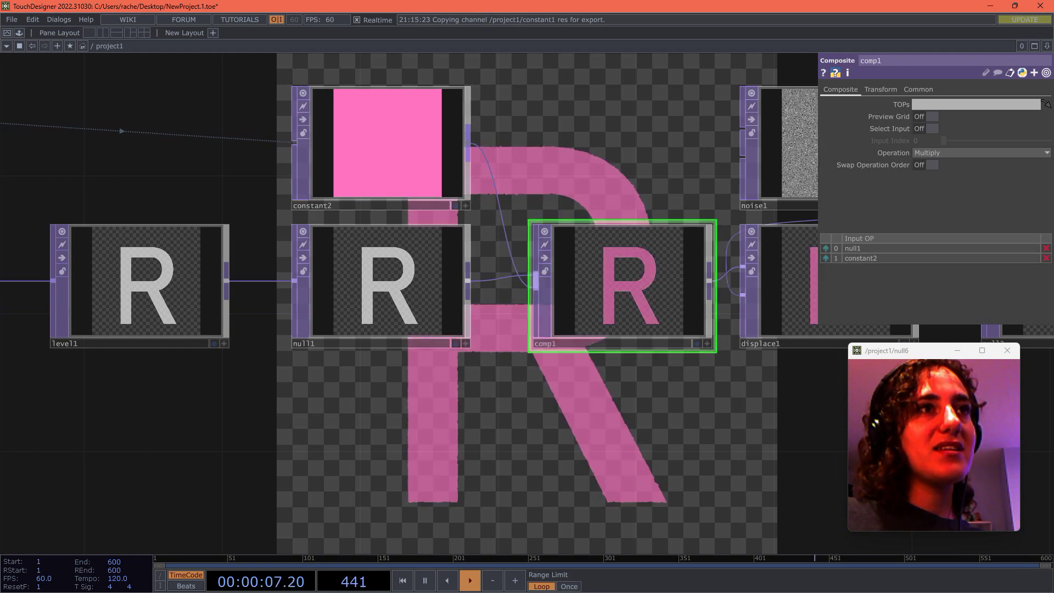
Move constant2 back so it sits directly above comp1
left_click_drag(648, 176, 601, 228)
left_click_drag(373, 190, 615, 190)
scroll(614, 191, "down", 3)
scroll(612, 184, "down", 1)
left_click_drag(612, 149, 649, 370)
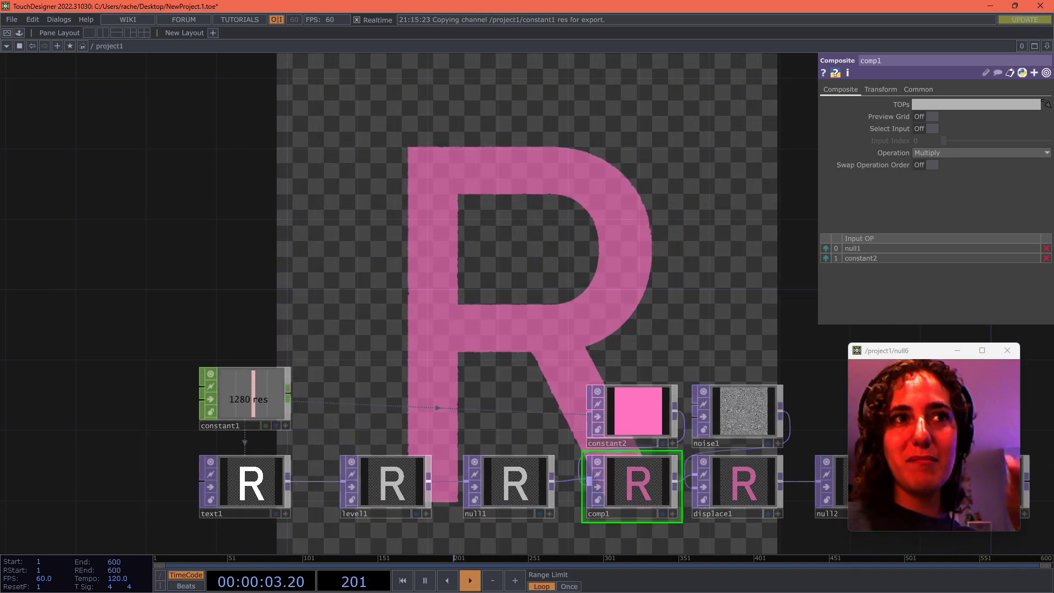
Review the node chain from text1 and level1 through the constant2 and comp1 pair to displace1 with noise1
scroll(664, 355, "up", 4)
left_click_drag(664, 355, 600, 122)
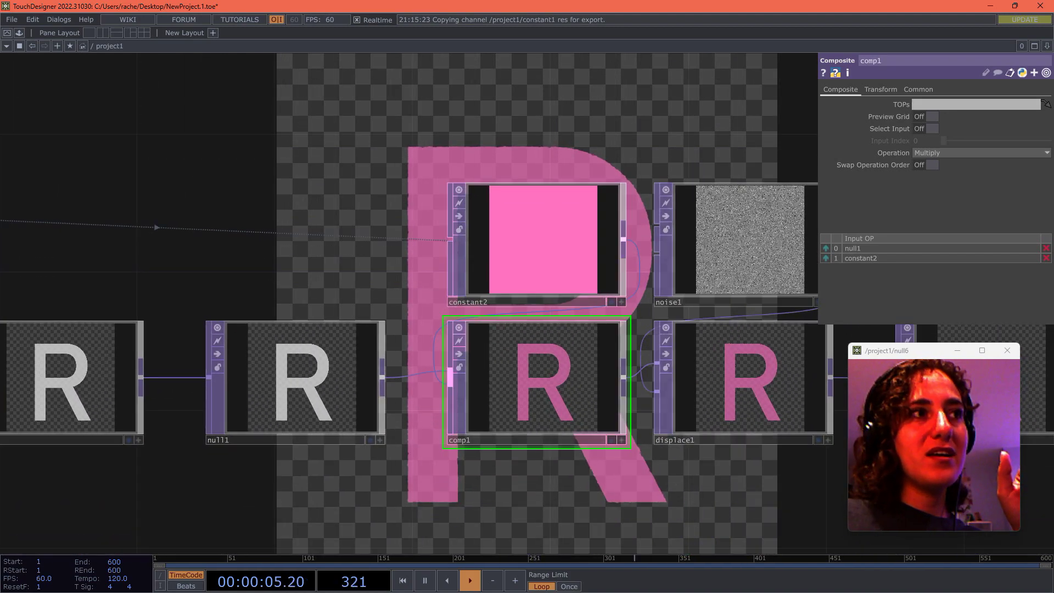
scroll(635, 133, "down", 2)
left_click_drag(122, 247, 282, 270)
left_click(220, 336)
left_click(382, 327)
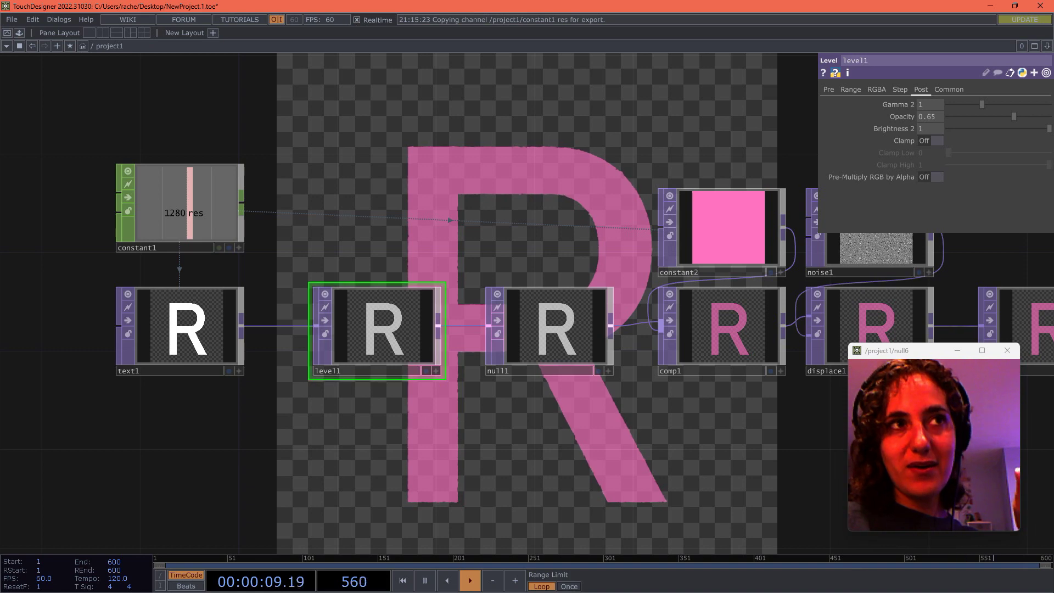
left_click_drag(468, 267, 196, 271)
right_click_drag(504, 412, 458, 220)
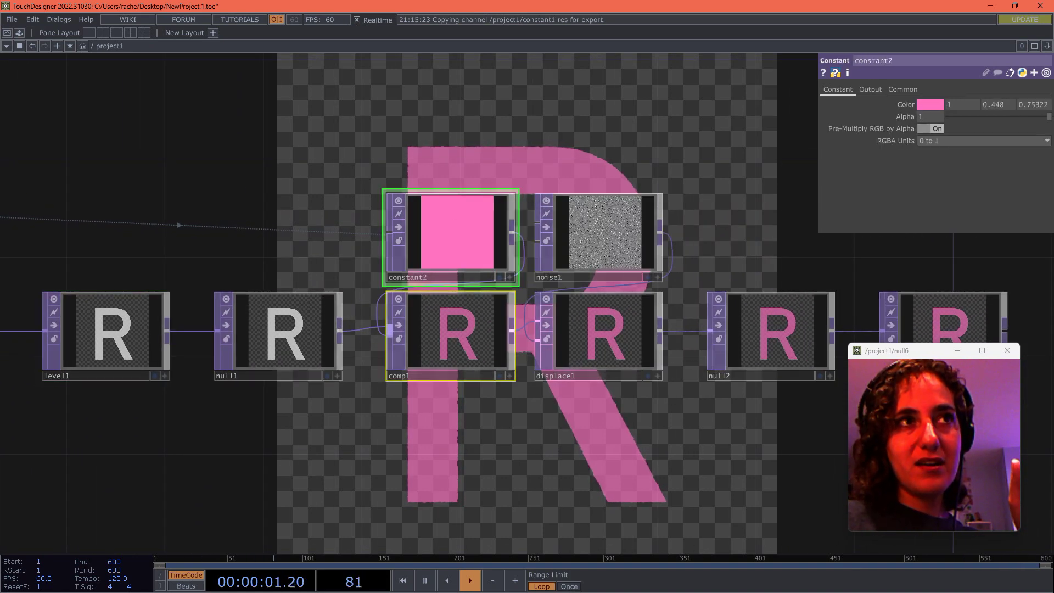
right_click_drag(631, 441, 598, 242)
left_click_drag(690, 265, 463, 269)
scroll(916, 327, "down", 5)
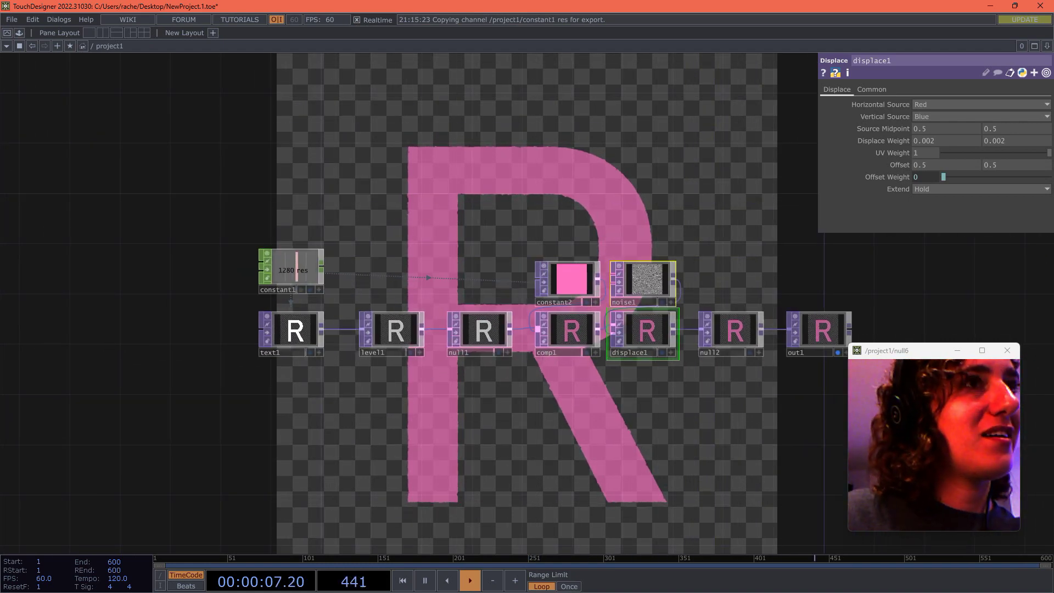
Try the Atop operation on comp1 with both input orders, and return the operation to Multiply
left_click(572, 332)
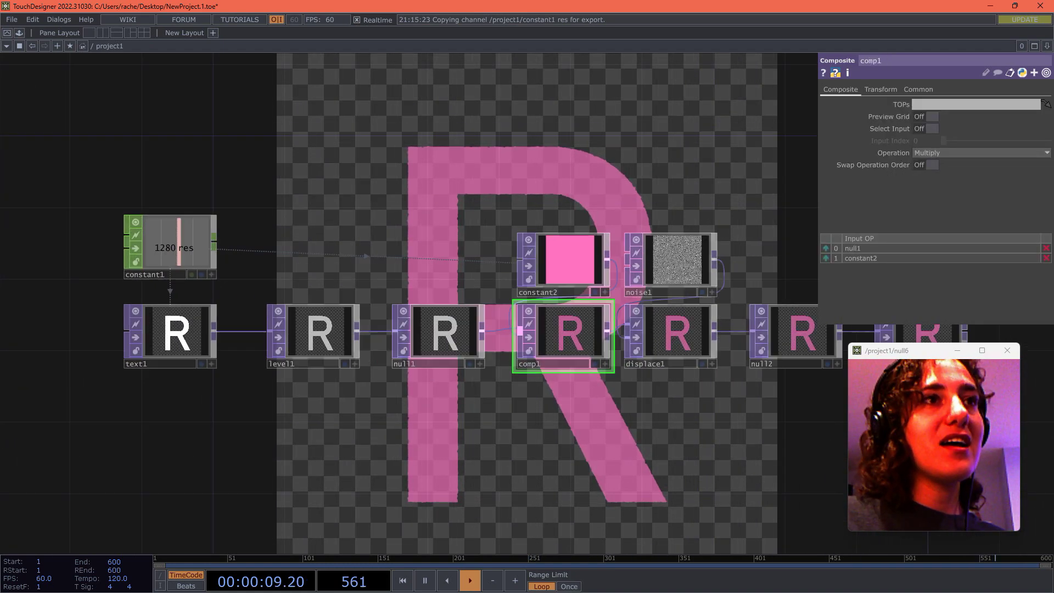
scroll(577, 327, "up", 4)
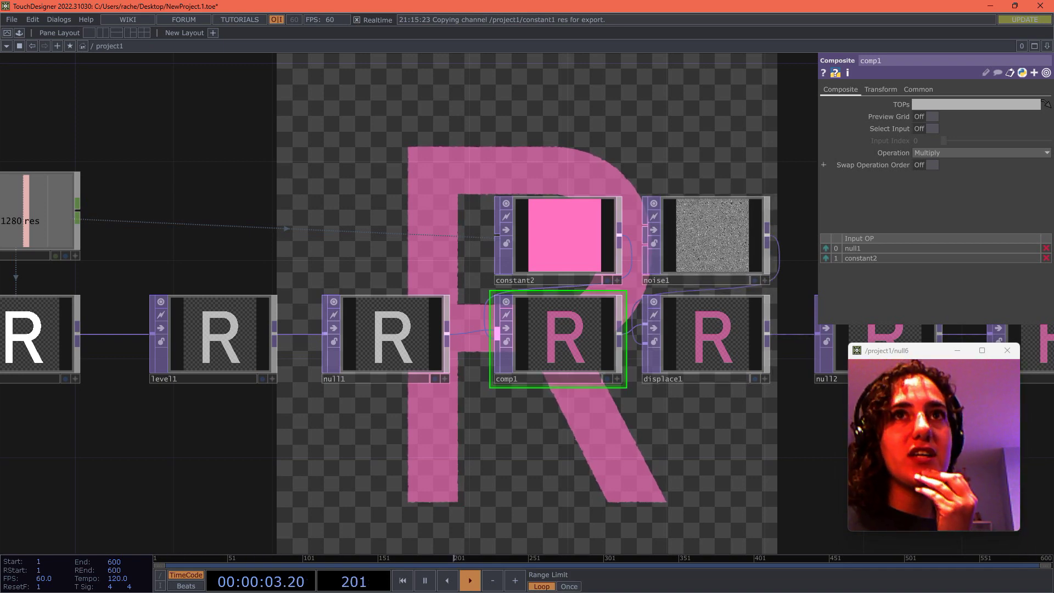
left_click(967, 153)
left_click(941, 176)
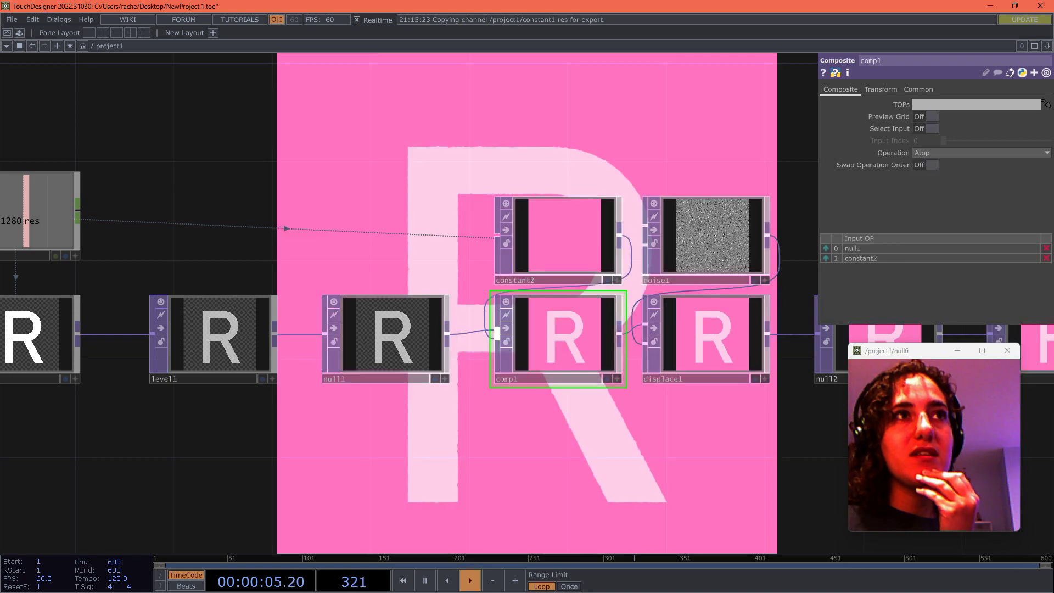
left_click(966, 153)
left_click(940, 175)
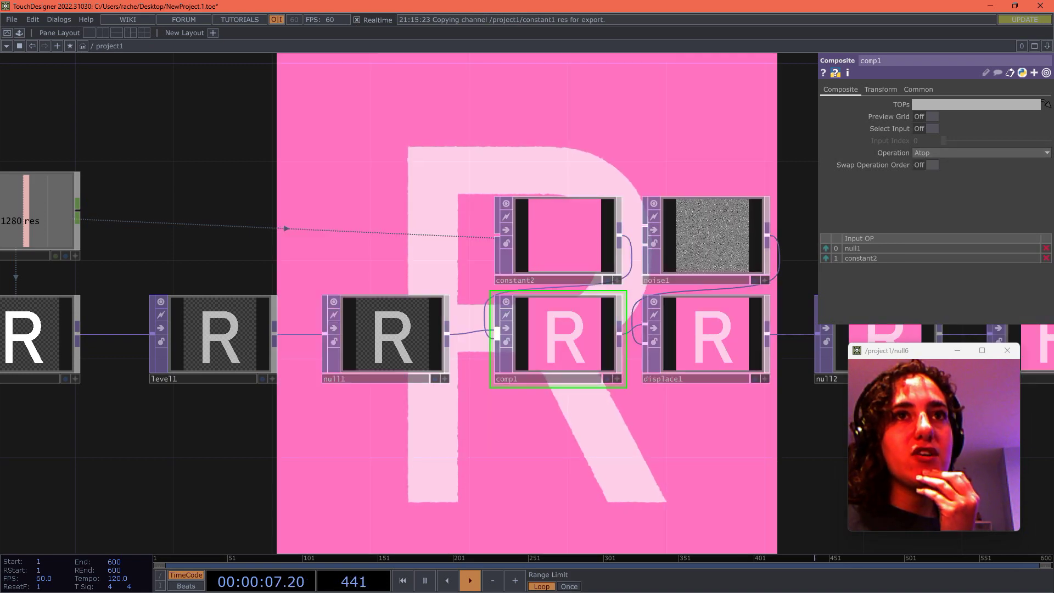
left_click(826, 258)
left_click(826, 258)
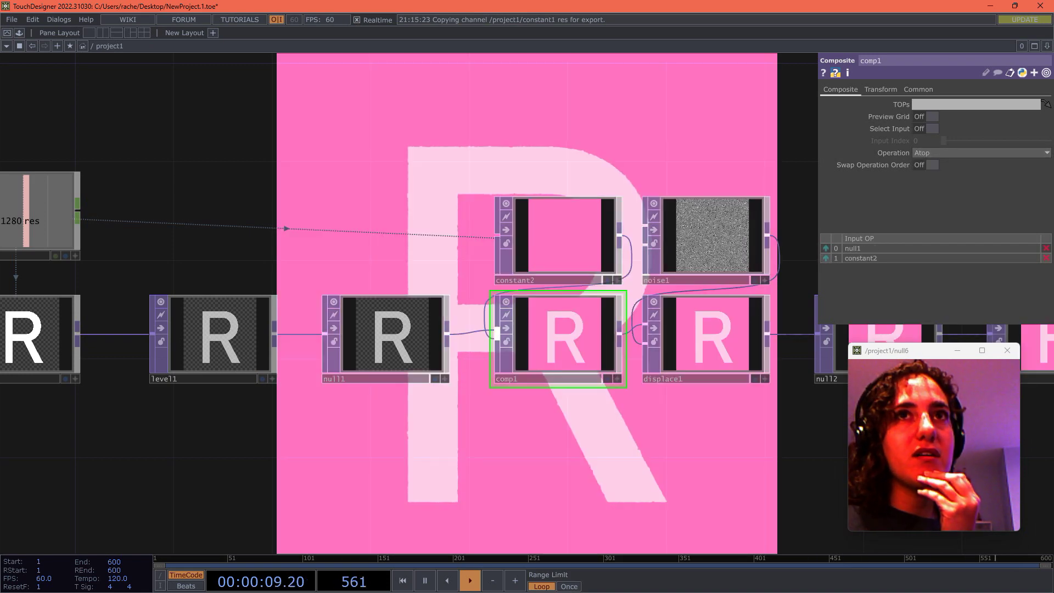
left_click(966, 153)
left_click(992, 209)
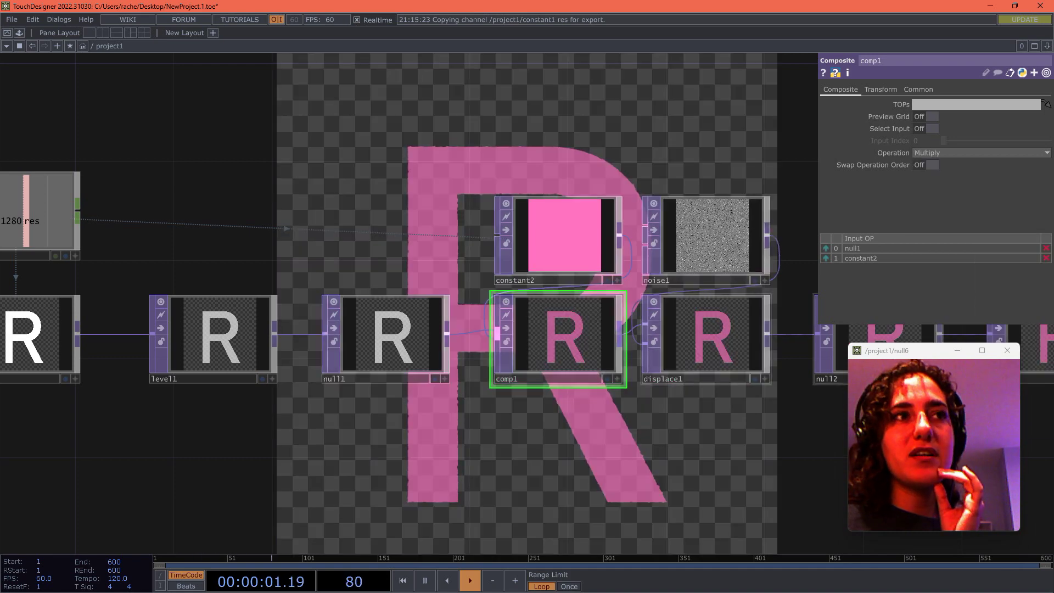
Swap comp1's input order to put constant2 first, and switch it back to null1 first
scroll(556, 357, "up", 3)
left_click_drag(708, 384, 742, 396)
left_click(826, 258)
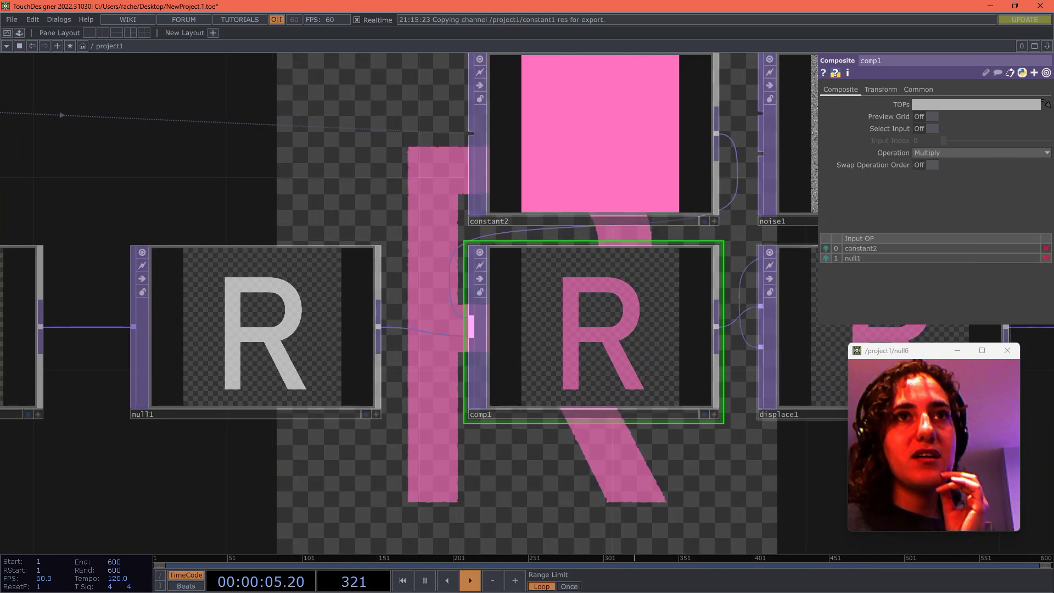
left_click(826, 258)
Move out1 farther away from null2 to leave a wide gap between them
scroll(573, 249, "down", 3)
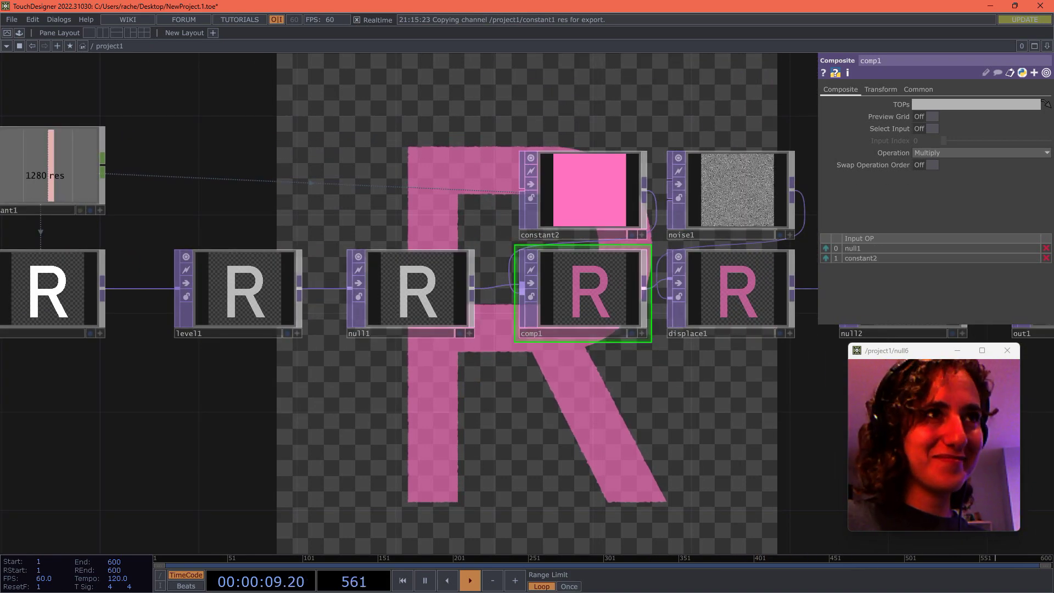
scroll(668, 407, "down", 4)
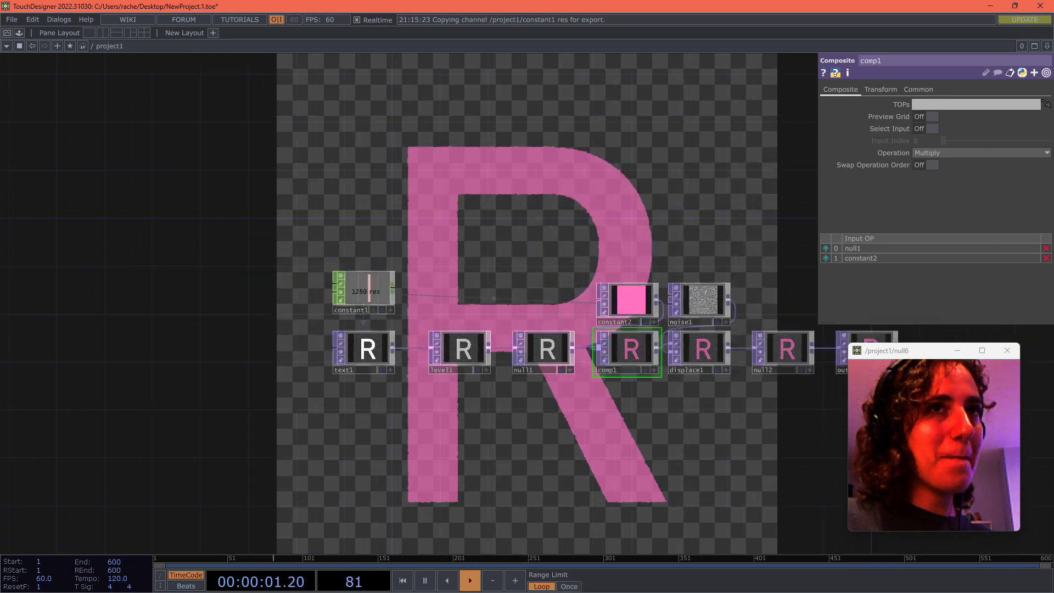
left_click_drag(669, 406, 560, 360)
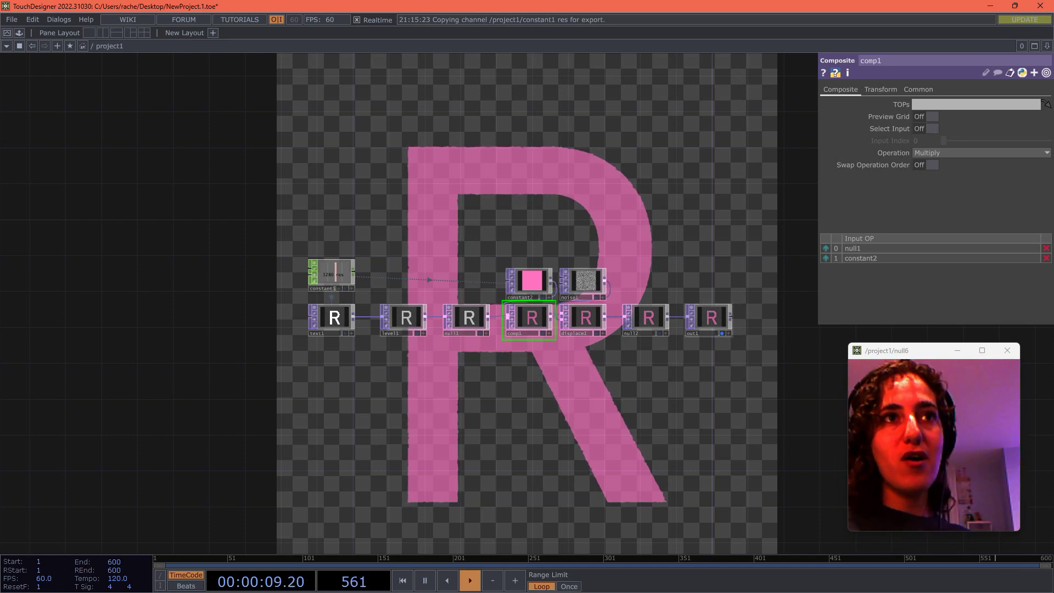
scroll(645, 385, "up", 4)
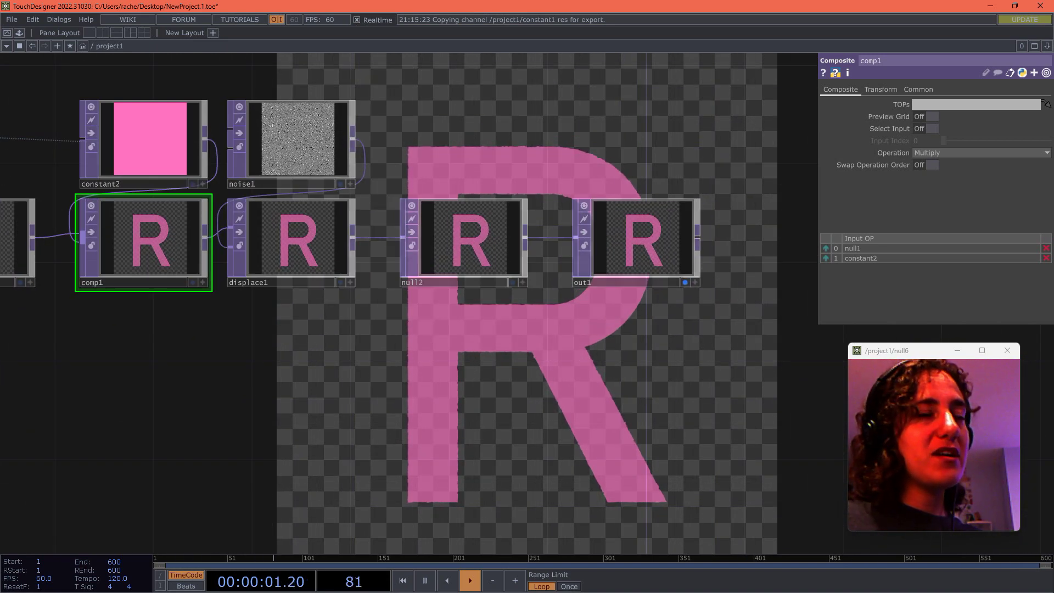
scroll(427, 438, "down", 3)
left_click_drag(503, 363, 741, 362)
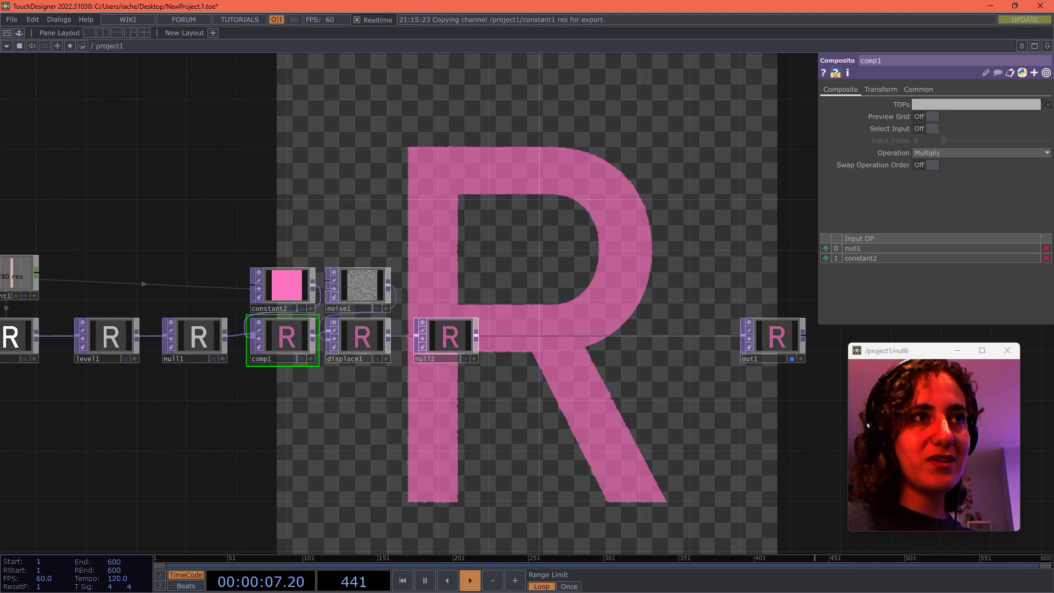
Insert a Composite TOP between null2 and out1
scroll(577, 406, "up", 2)
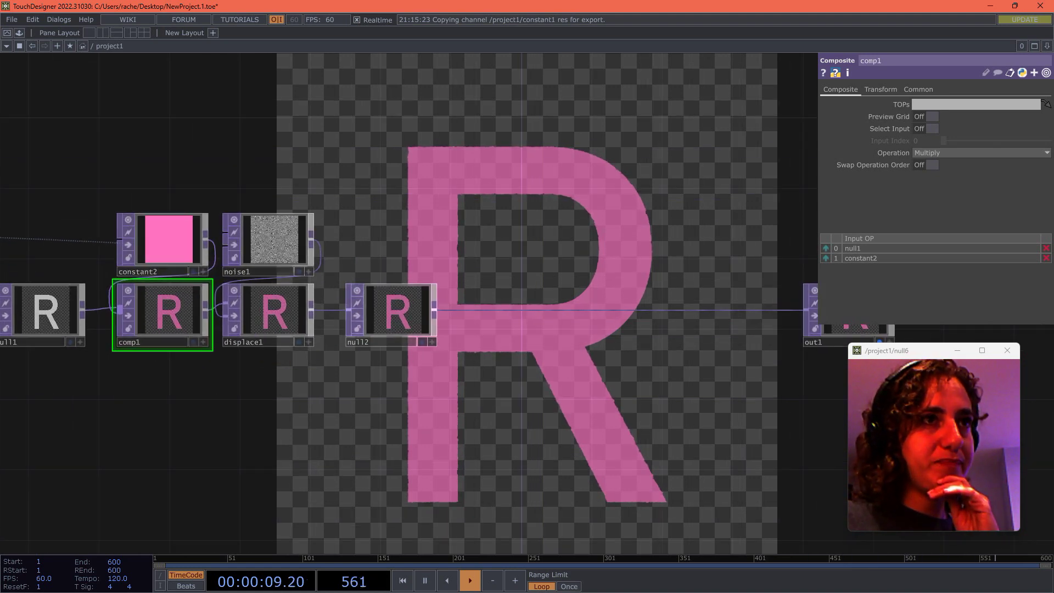
right_click(530, 311)
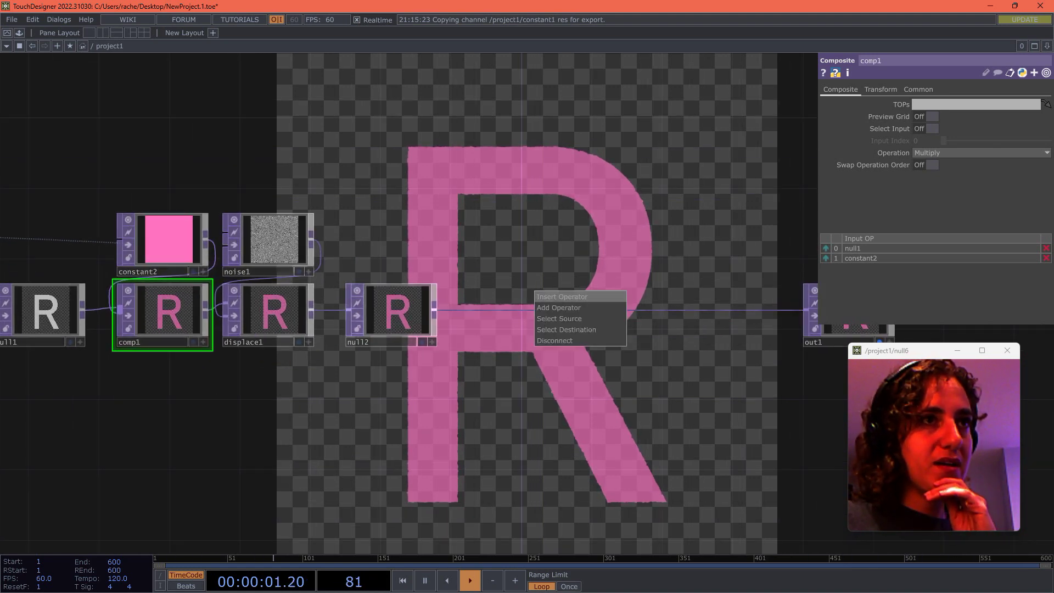
left_click(565, 296)
type("compo")
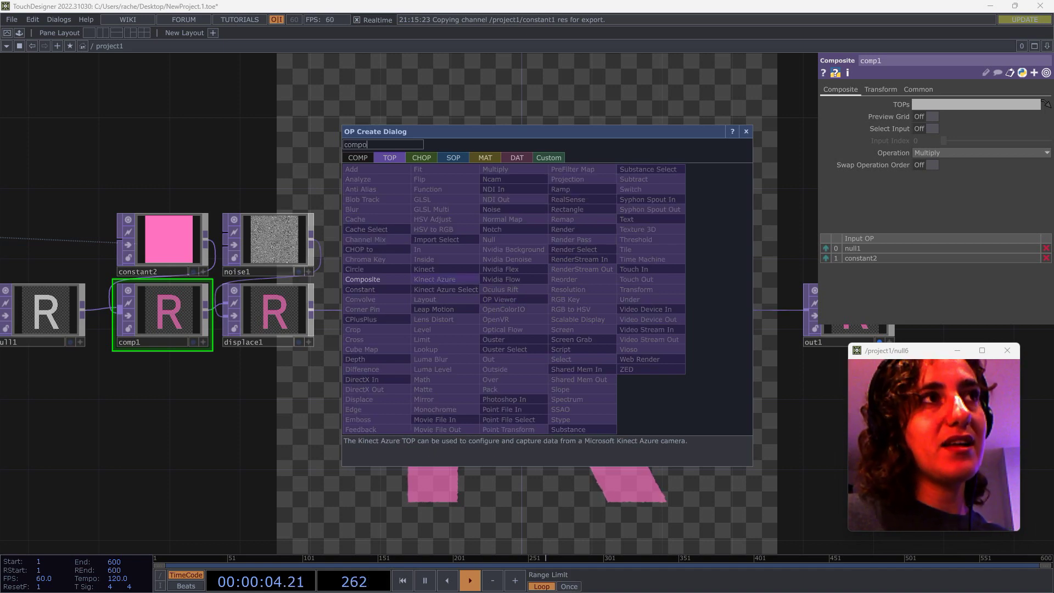
left_click(392, 279)
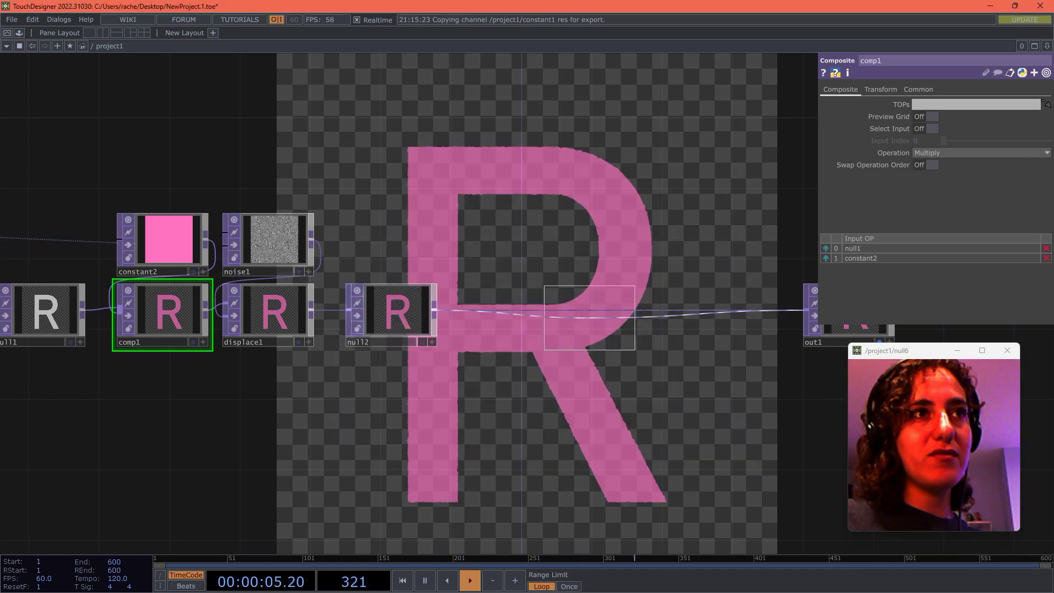
left_click(517, 280)
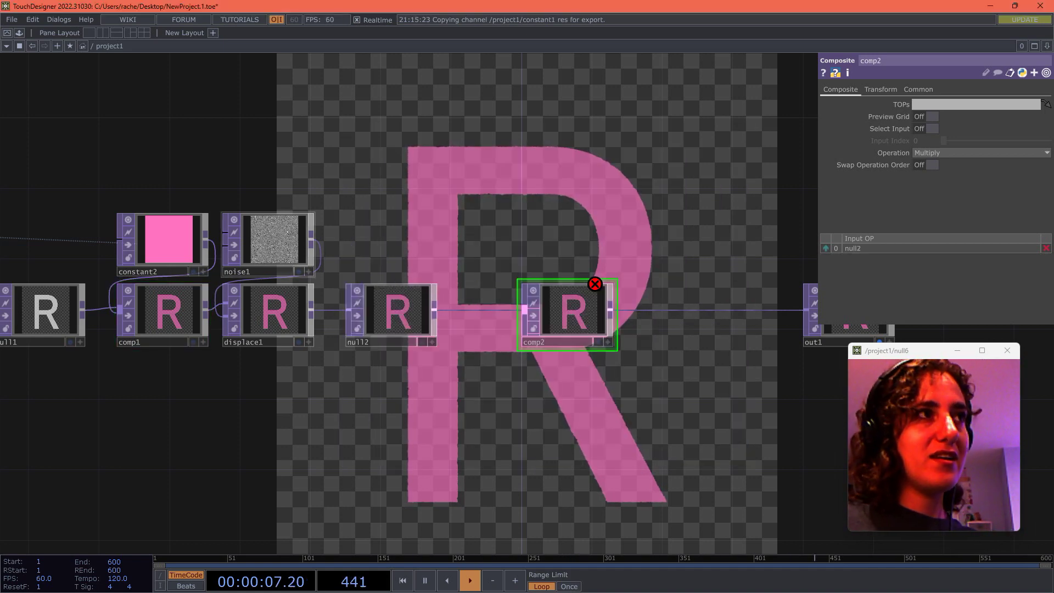
Duplicate constant2, place the copy above comp2, and set the copy's color to white
left_click(166, 242)
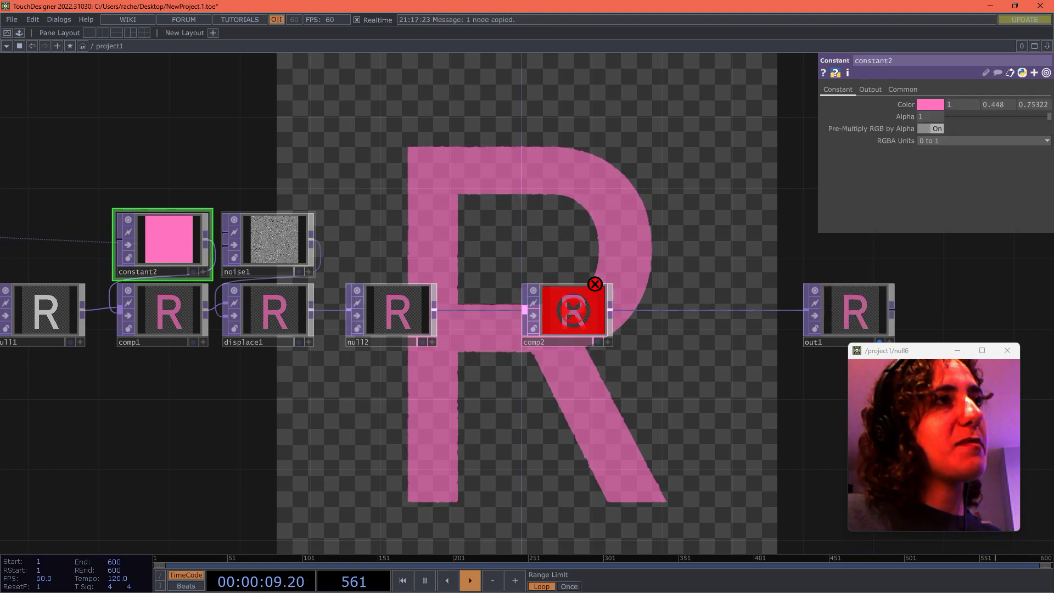
key("ctrl+v")
left_click(567, 226)
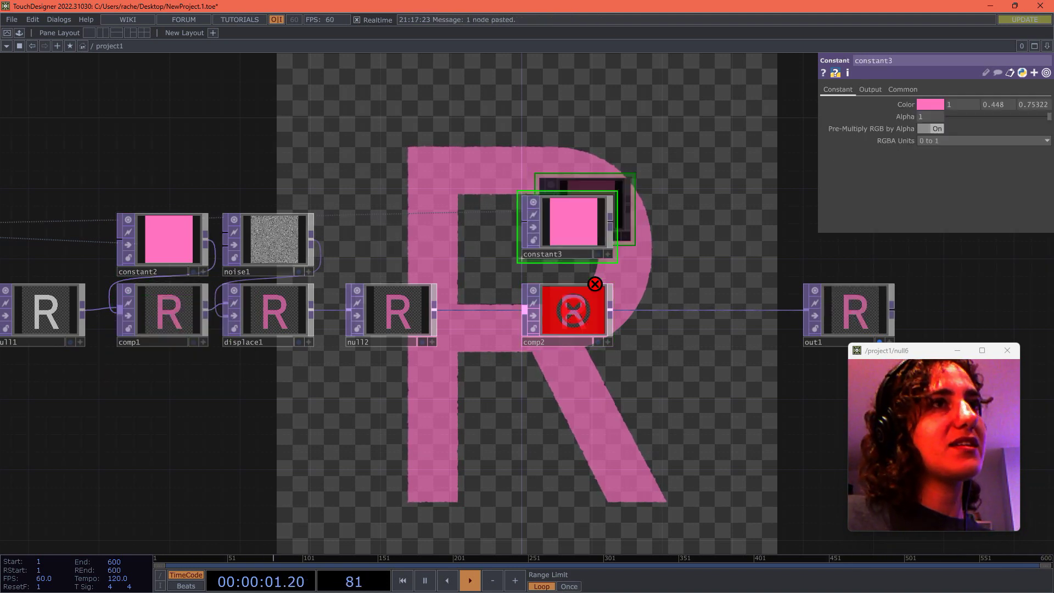
left_click(928, 105)
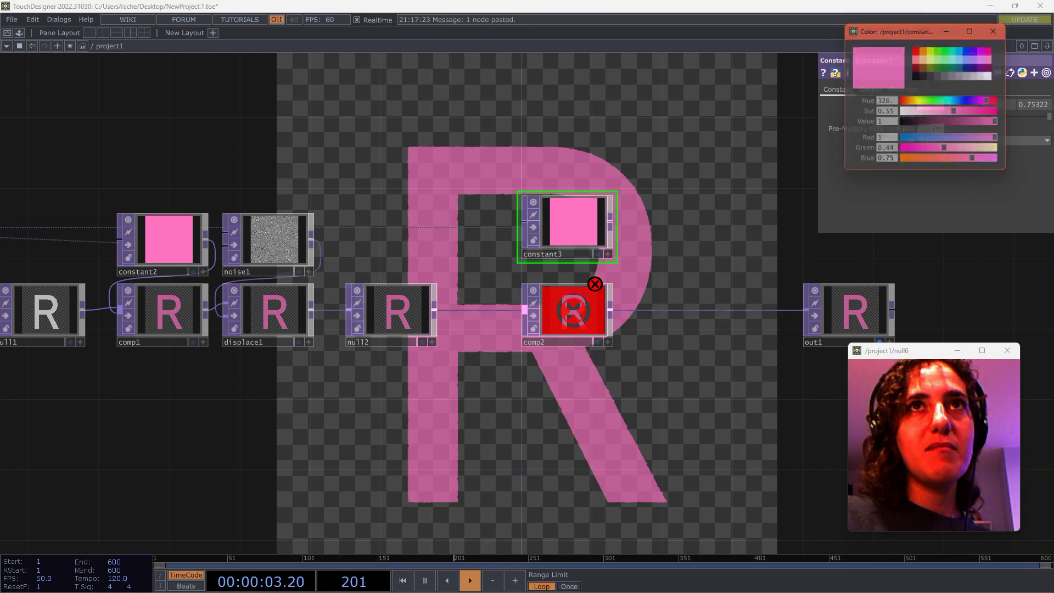
left_click(995, 76)
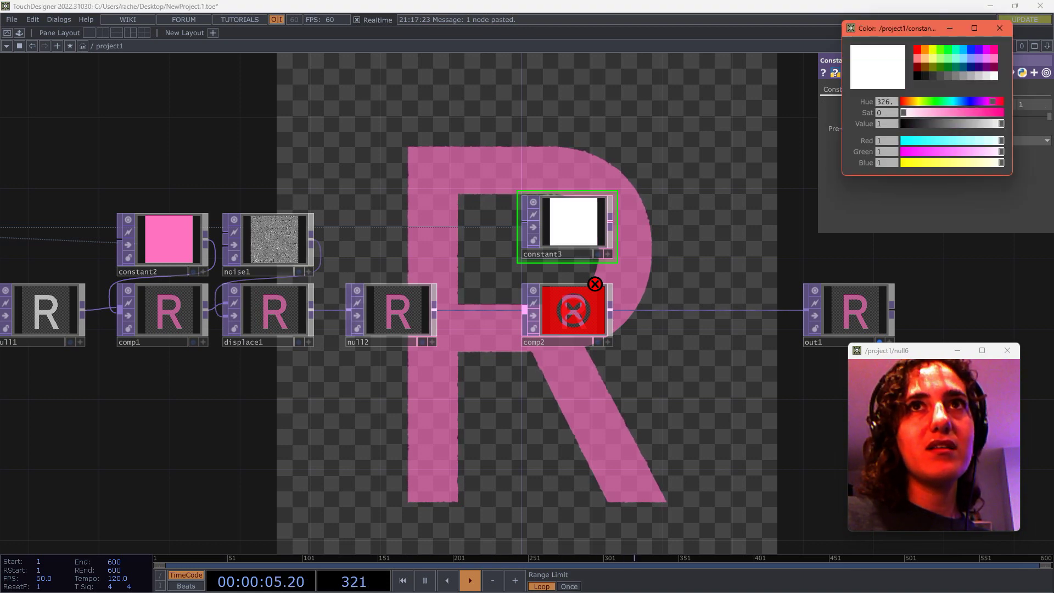
Tint constant3 pale cyan with red at 0.93 and connect it as the second input of comp2
left_click_drag(1002, 141, 998, 141)
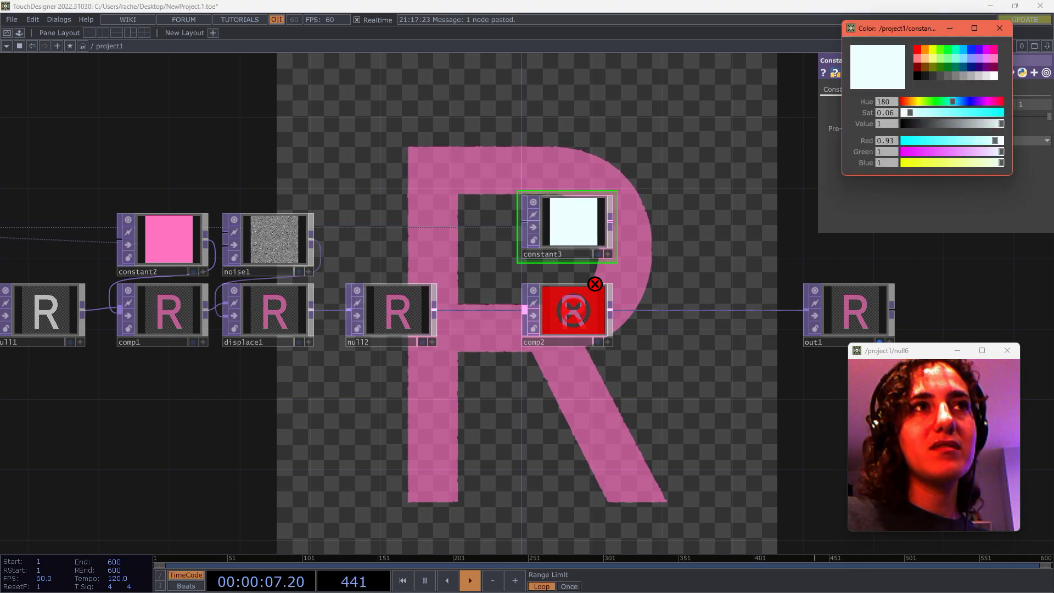
left_click(541, 251)
scroll(541, 251, "up", 2)
left_click(541, 251)
left_click_drag(541, 251, 393, 251)
left_click_drag(492, 213, 516, 336)
left_click(576, 342)
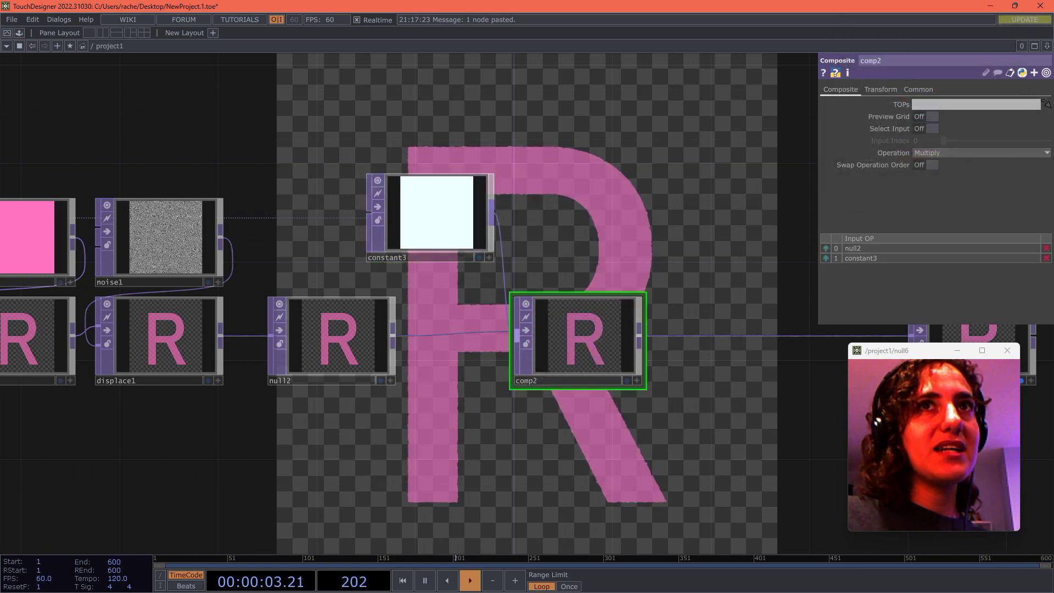
Set comp2's operation to Atop
scroll(592, 293, "up", 2)
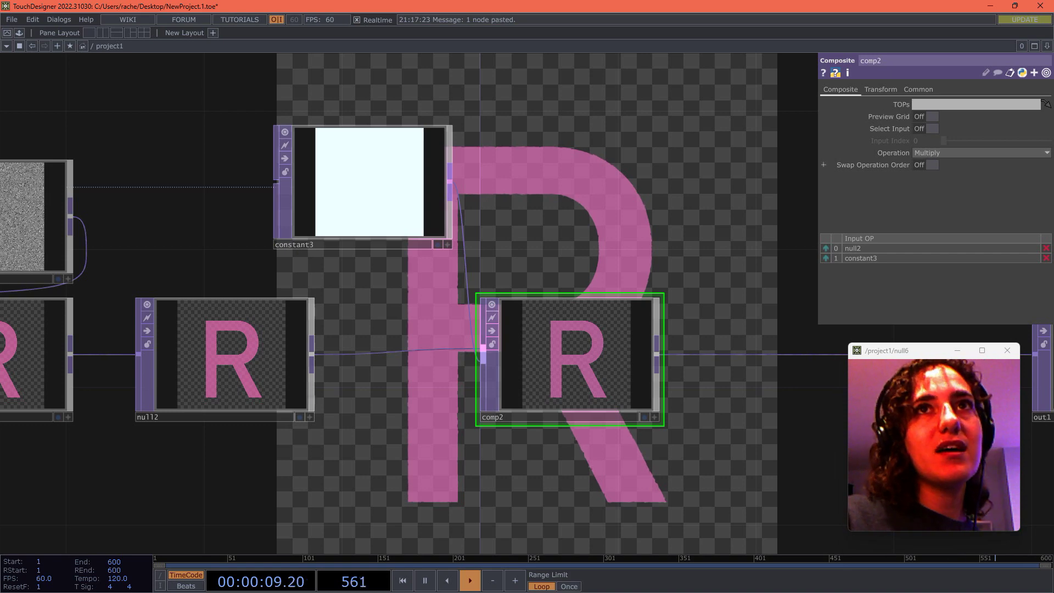
left_click(955, 153)
left_click(945, 175)
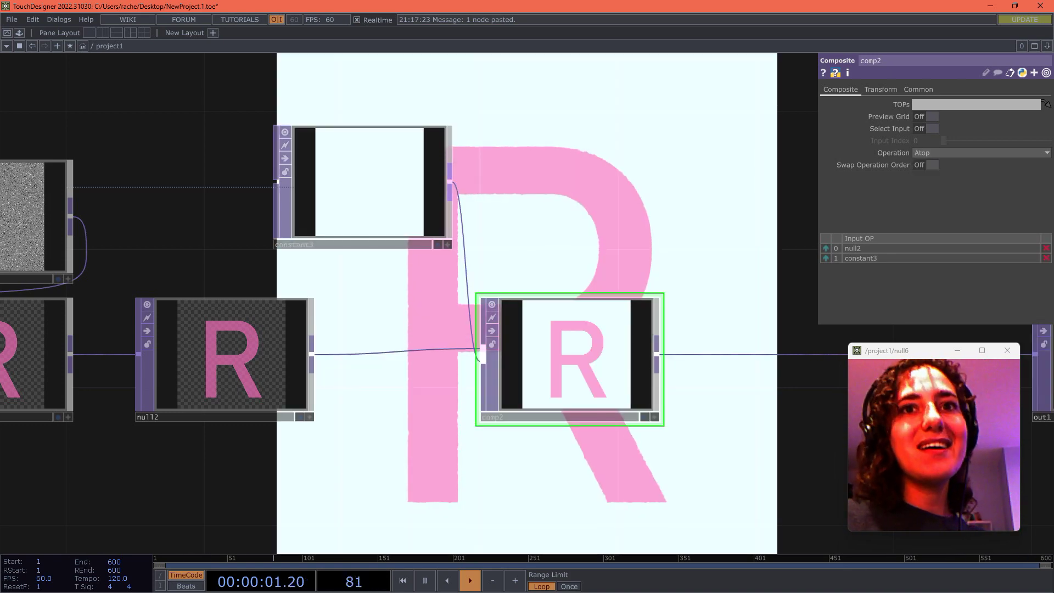
Align constant3 directly above comp2 and move the pair a little closer to null2
scroll(620, 253, "down", 5)
mouse_move(621, 254)
left_mouse_down()
mouse_move(674, 485)
mouse_move(636, 264)
left_mouse_up()
left_click_drag(509, 226, 443, 242)
scroll(615, 242, "up", 5)
left_click_drag(604, 384, 673, 384)
left_click_drag(440, 247, 681, 247)
right_click_drag(672, 145, 635, 351)
left_click_drag(681, 384, 578, 385)
scroll(555, 146, "down", 4)
left_click_drag(555, 146, 651, 167)
right_click(318, 217)
right_click_drag(379, 159, 385, 291)
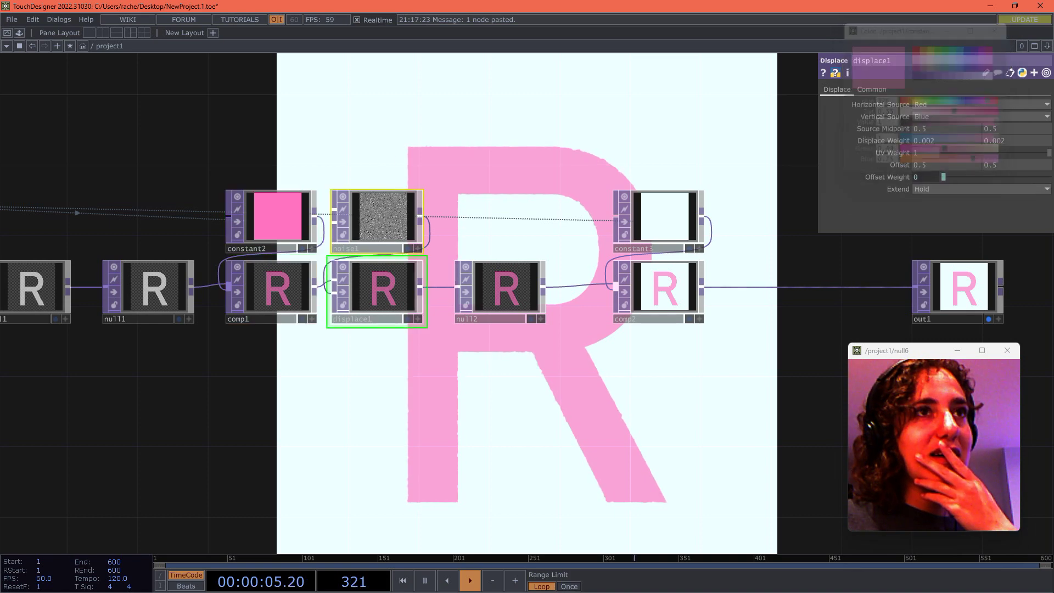
right_click_drag(652, 140, 664, 291)
left_click(664, 291)
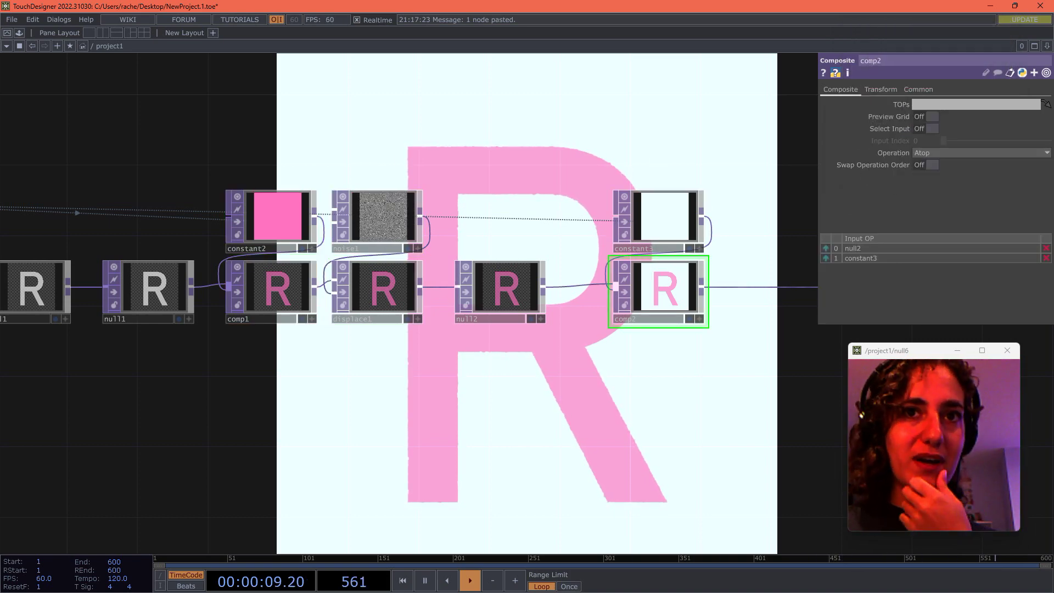
Bring the brown_texture node up from the lower part of the network to beneath comp2 and select it
left_click_drag(659, 374, 552, 388)
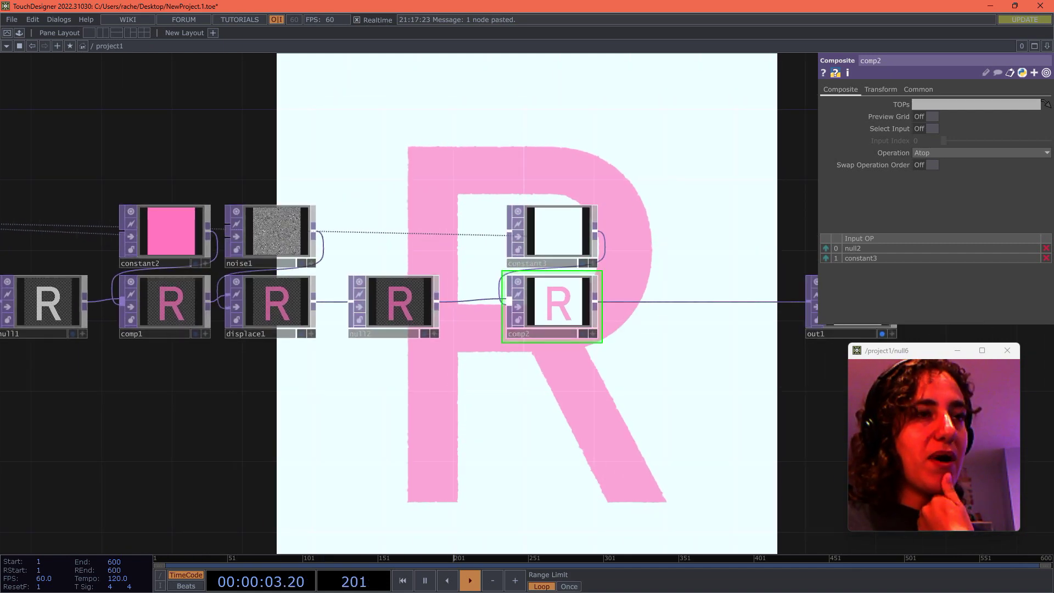
key("h")
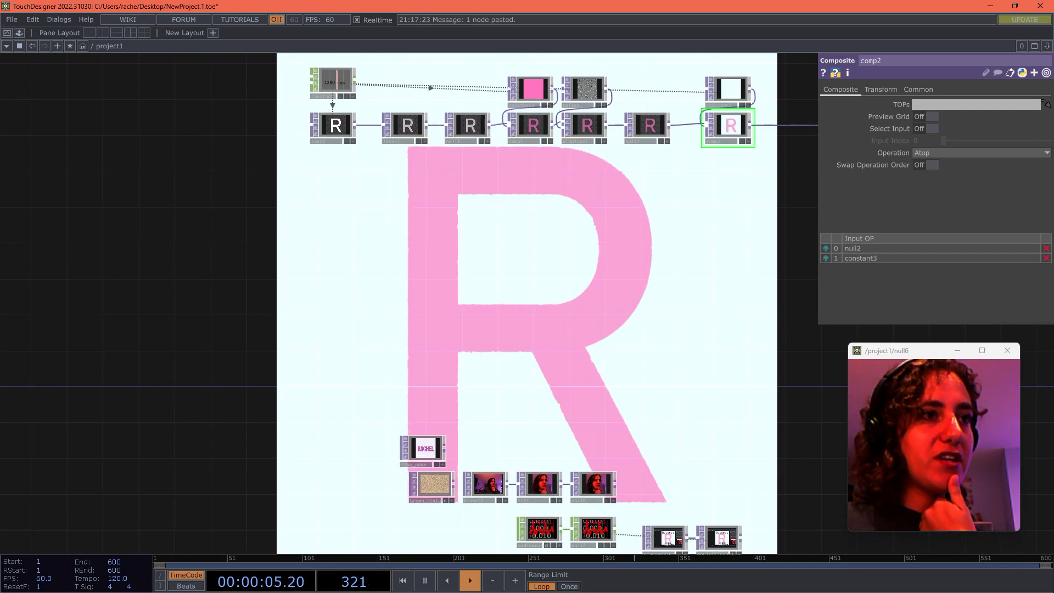
left_click_drag(434, 485, 748, 188)
left_click_drag(774, 223, 663, 381)
scroll(663, 382, "up", 4)
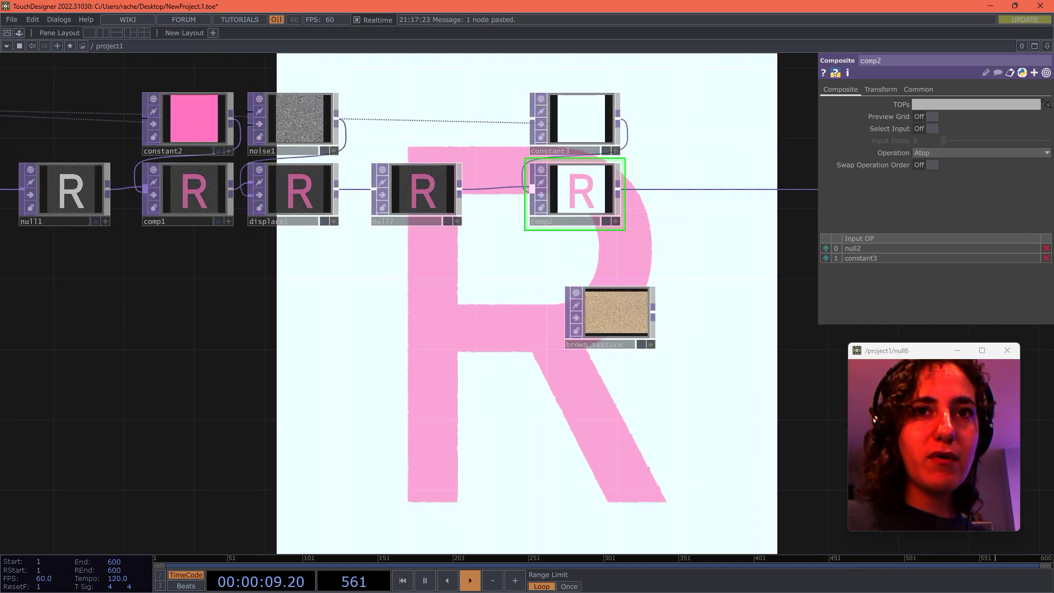
left_click_drag(641, 318, 590, 302)
left_click(624, 302)
scroll(624, 302, "up", 1)
scroll(625, 302, "up", 3)
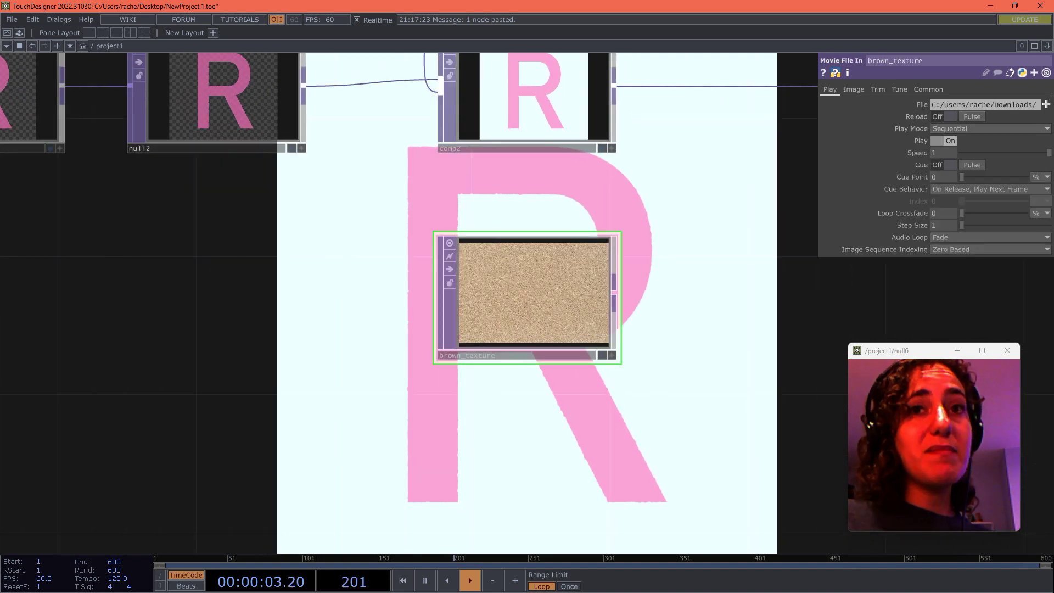
scroll(555, 298, "up", 2)
scroll(612, 291, "down", 2)
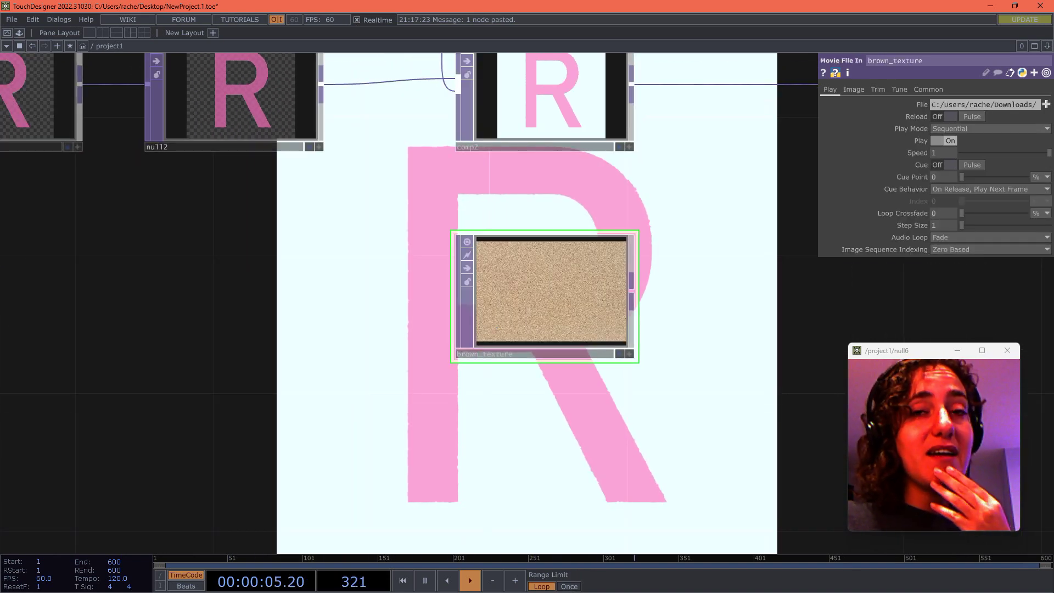
Append a Fit TOP to brown_texture and shift both nodes slightly left beneath comp2
key("Tab")
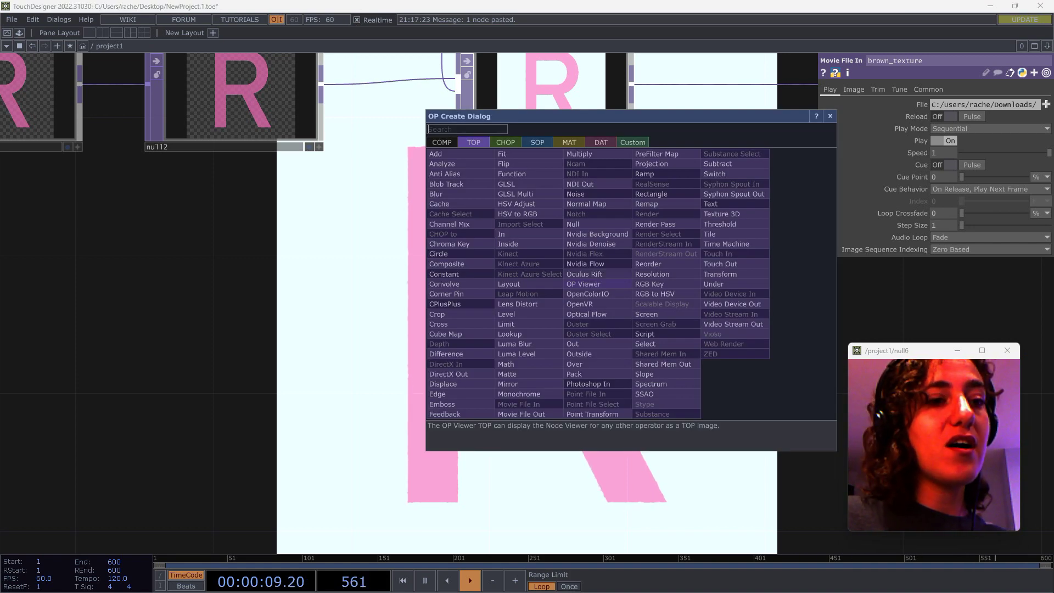
type("fit")
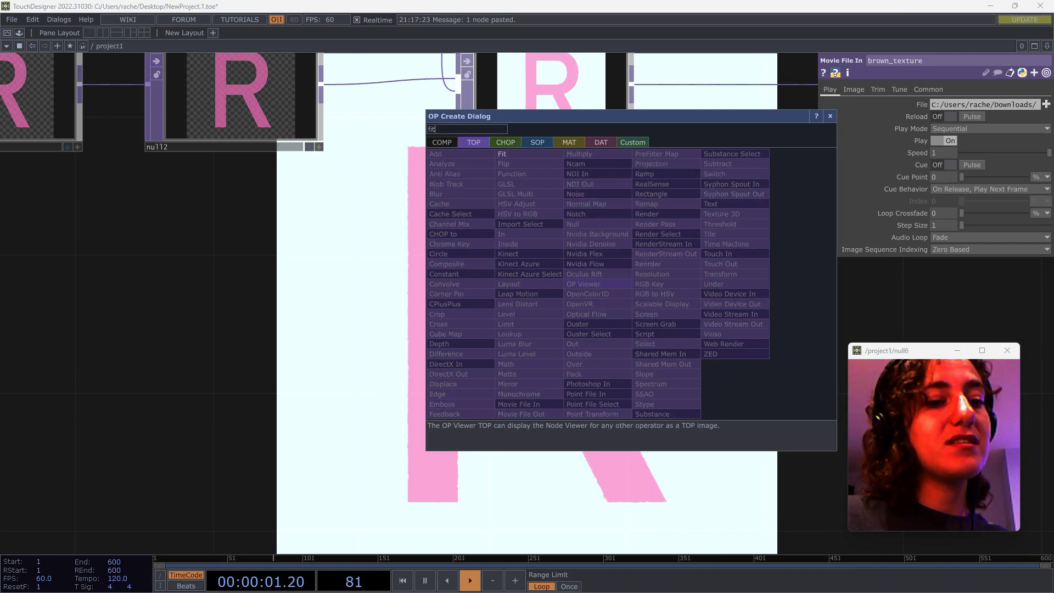
key("Return")
left_click(786, 292)
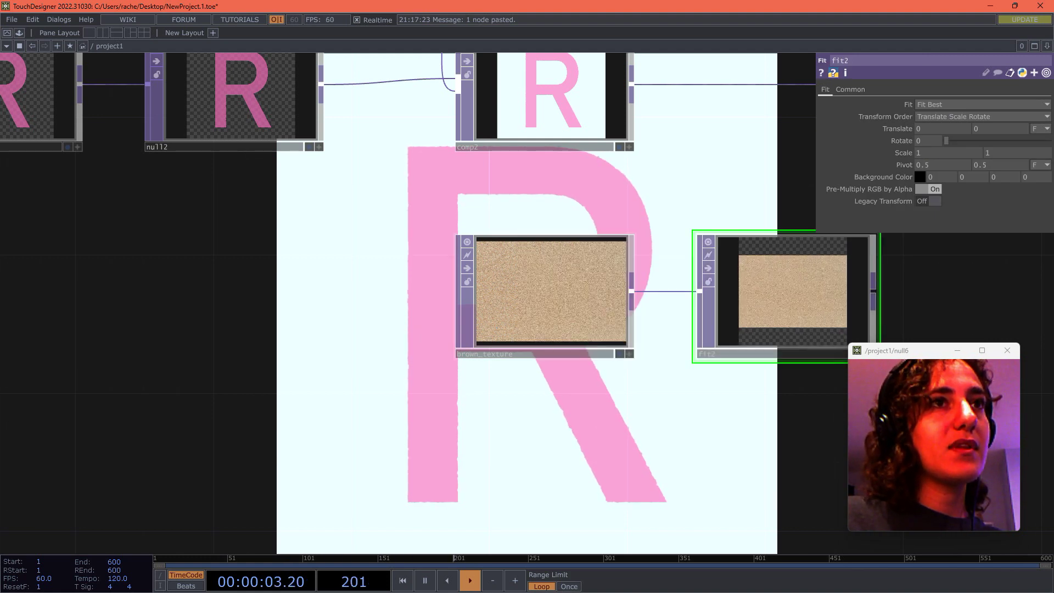
left_click_drag(551, 293, 482, 293)
left_click_drag(786, 294, 717, 293)
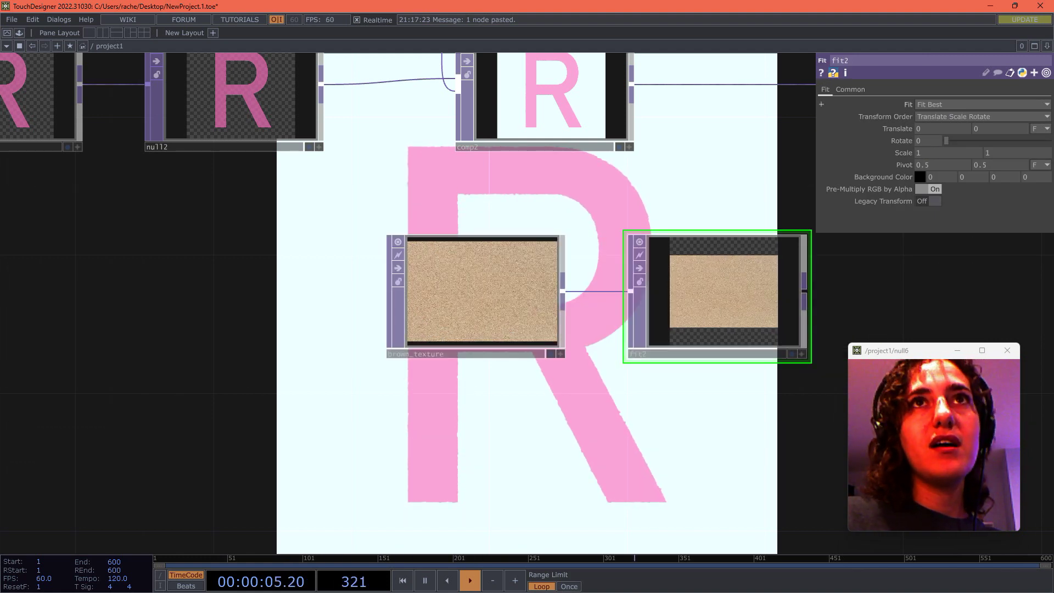
Set the fit mode of fit2 to Fit Outside
left_click(934, 105)
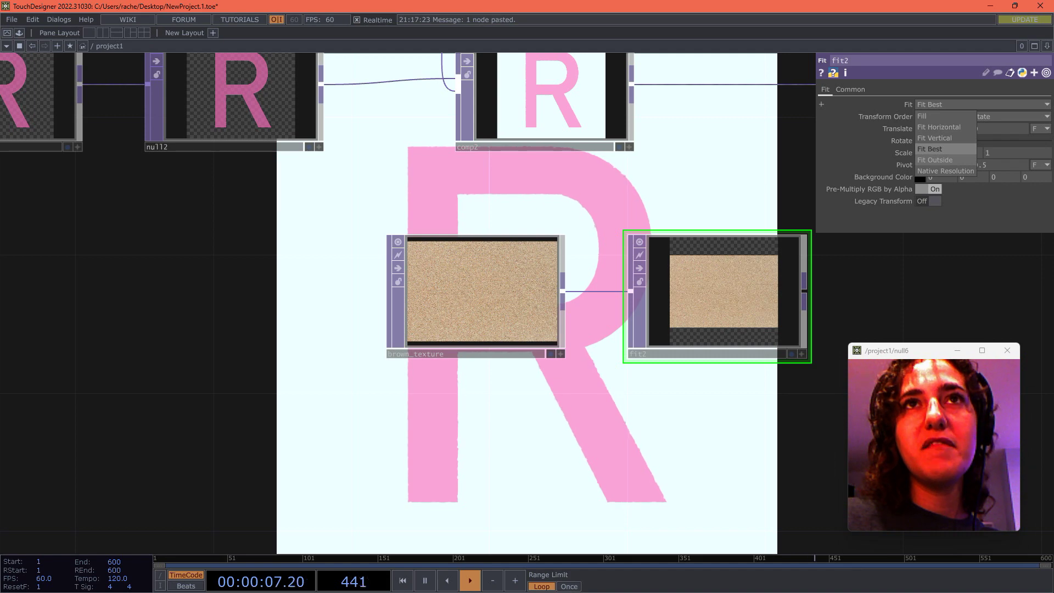
left_click(936, 160)
scroll(395, 311, "down", 5)
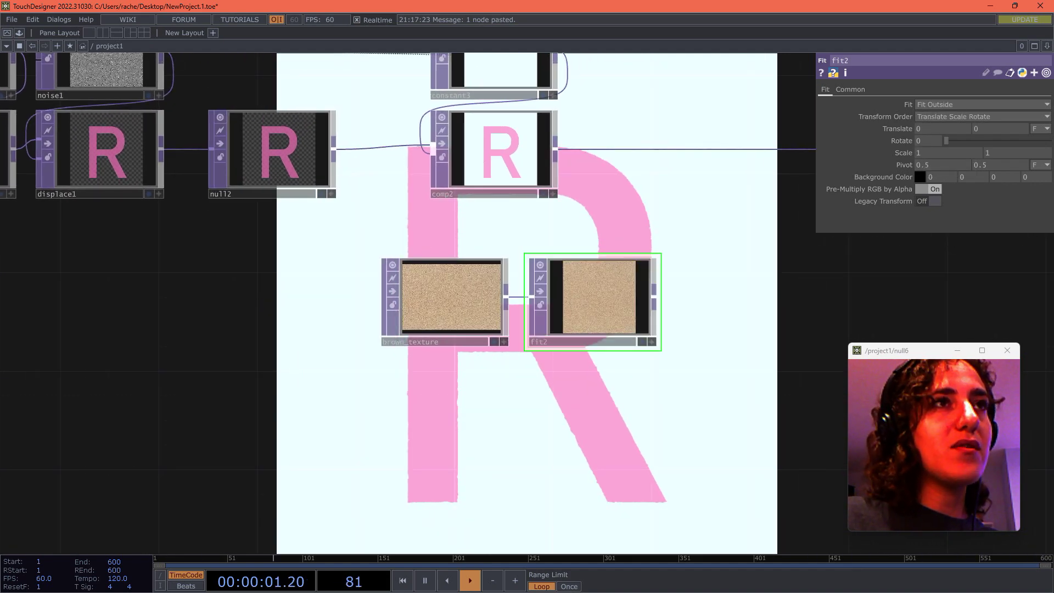
Append a Level TOP to the output of fit2
left_click_drag(494, 395, 330, 410)
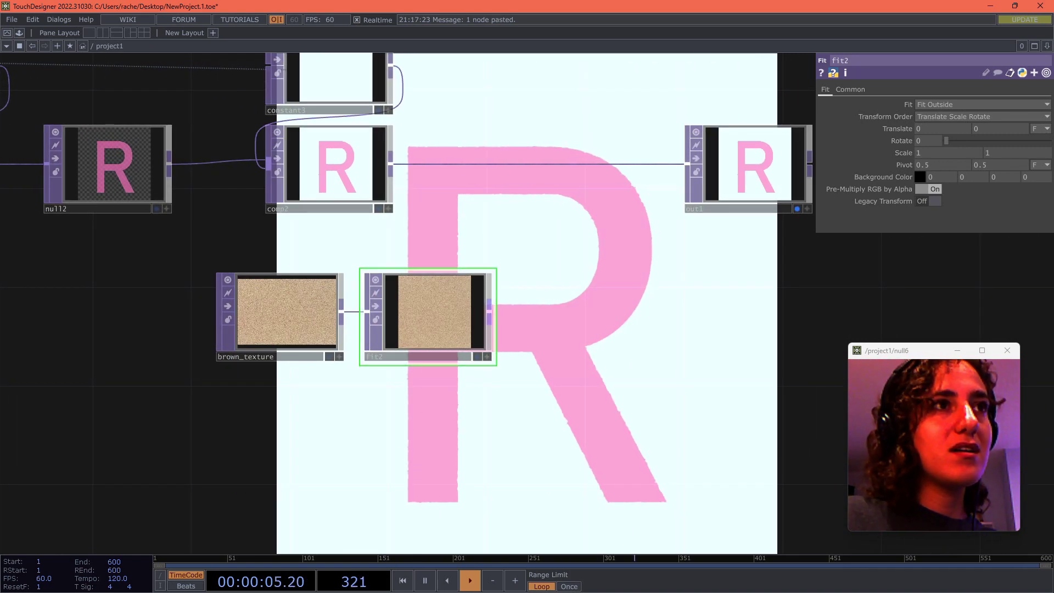
key("Tab")
type("l")
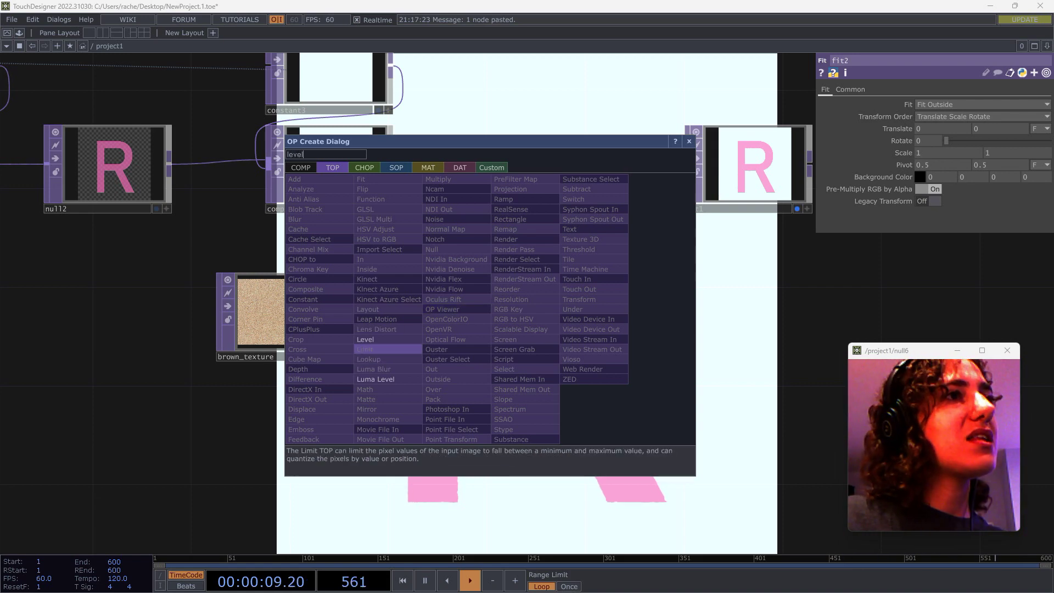
key("Return")
left_click(572, 323)
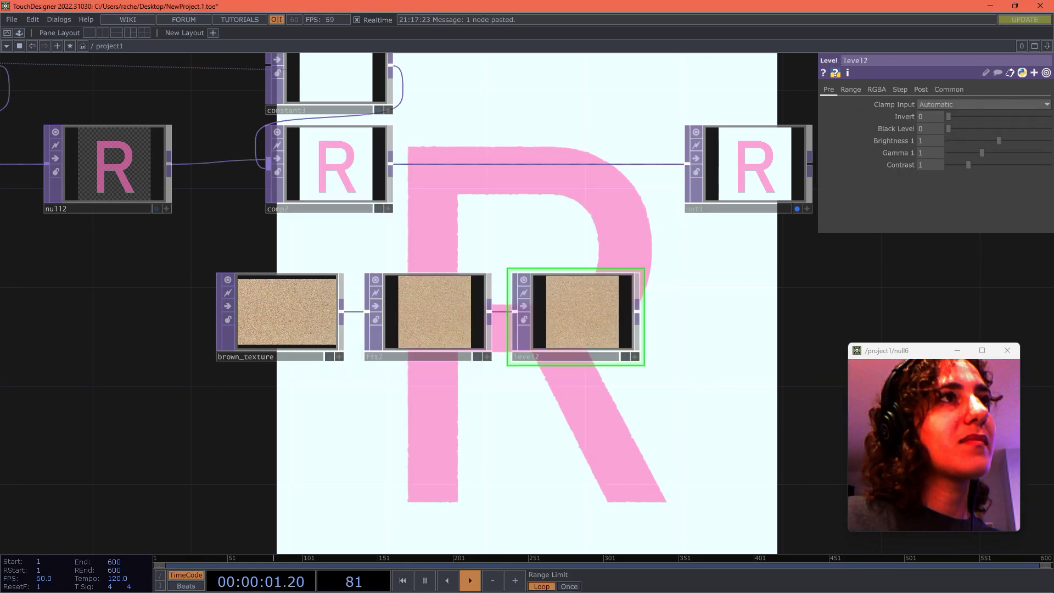
Move brown_texture, fit2 and level2 together farther below the main node chain
right_click_drag(601, 421, 263, 345)
left_click_drag(264, 341, 115, 390)
left_click_drag(181, 286, 288, 319)
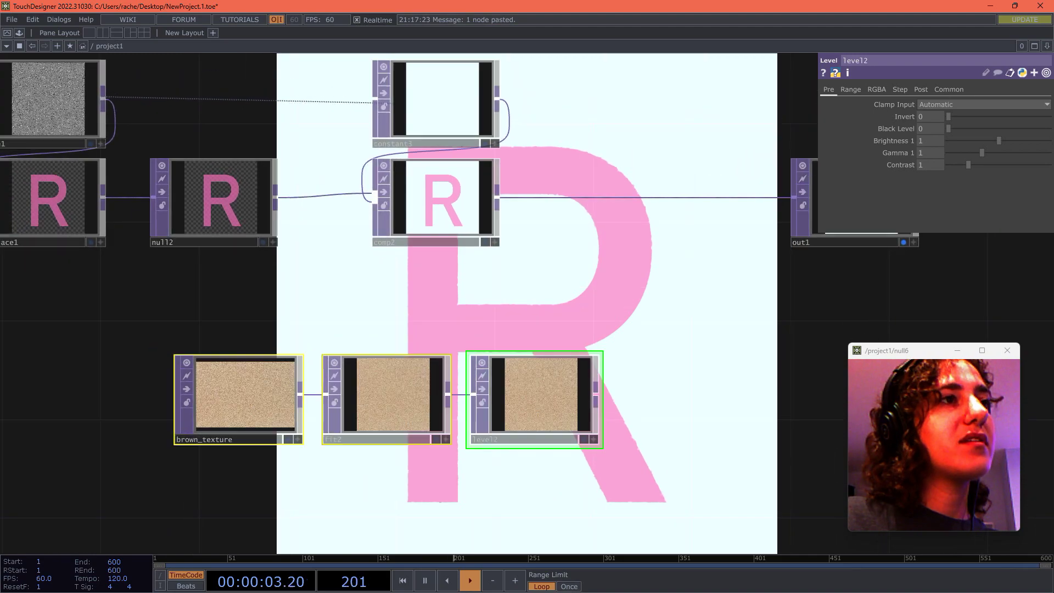
scroll(546, 373, "up", 5)
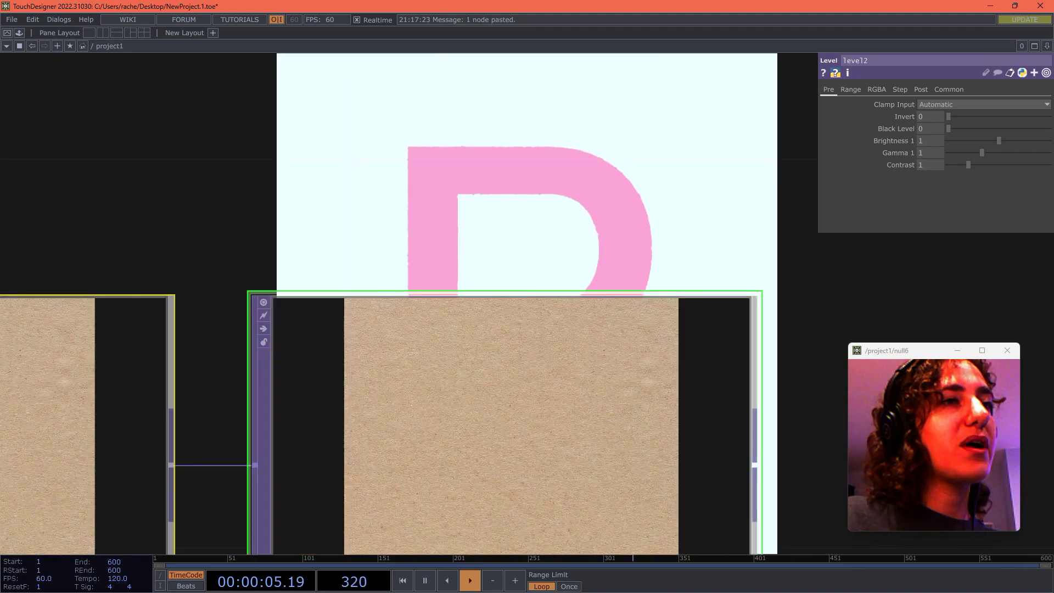
scroll(546, 247, "down", 6)
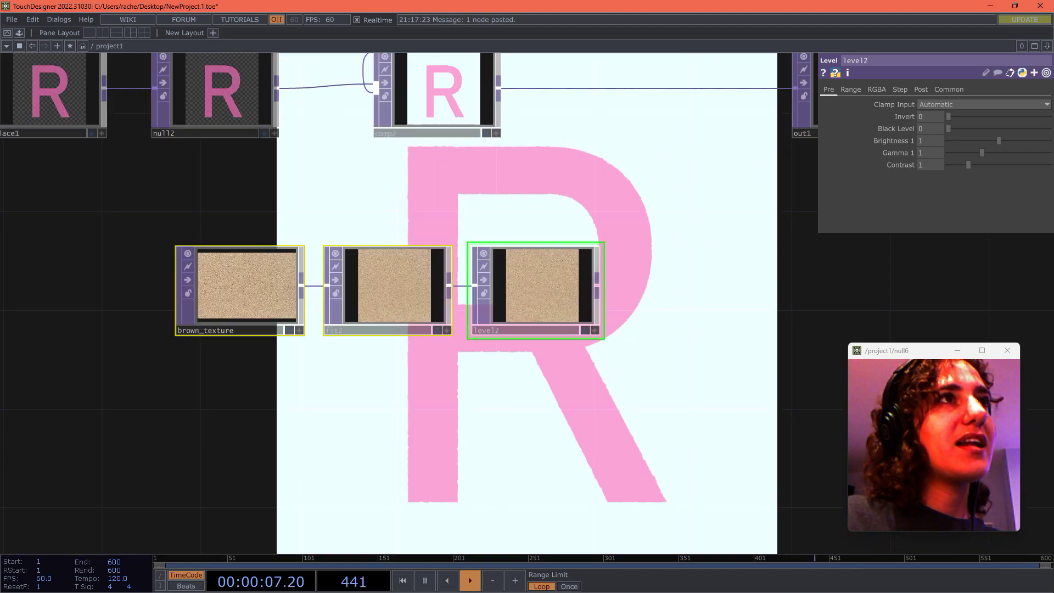
left_click_drag(549, 203, 491, 374)
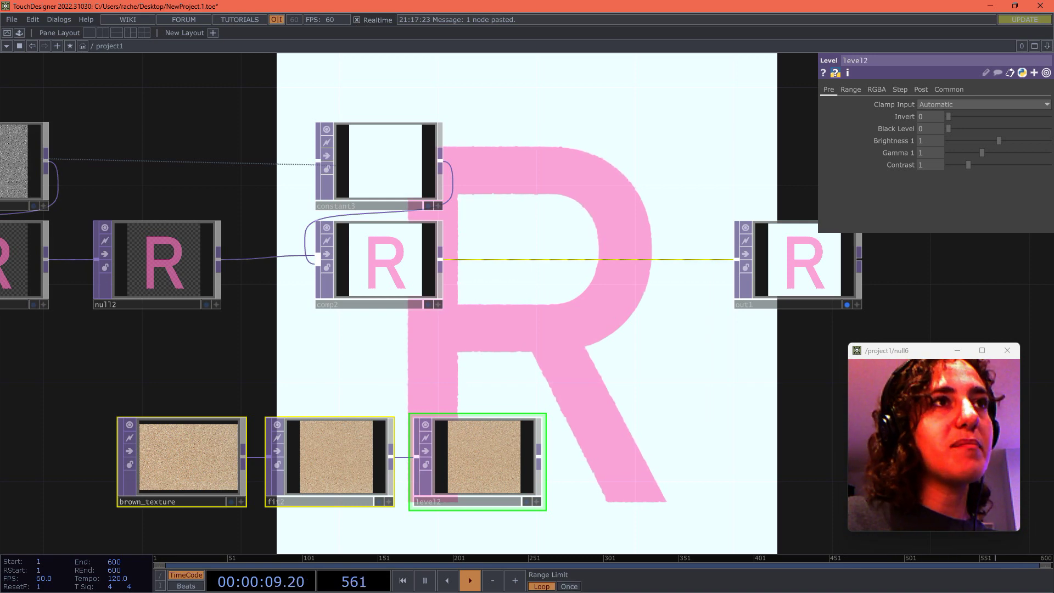
Insert a Composite TOP between comp2 and out1 and connect level2 as its second input
right_click(527, 259)
left_click(549, 246)
type("c")
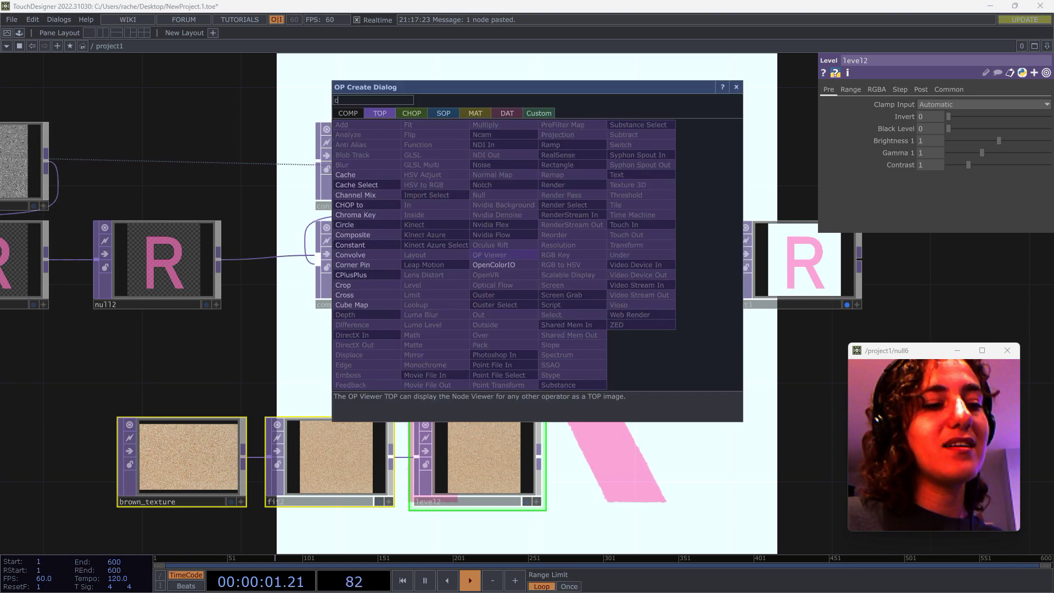
type("om")
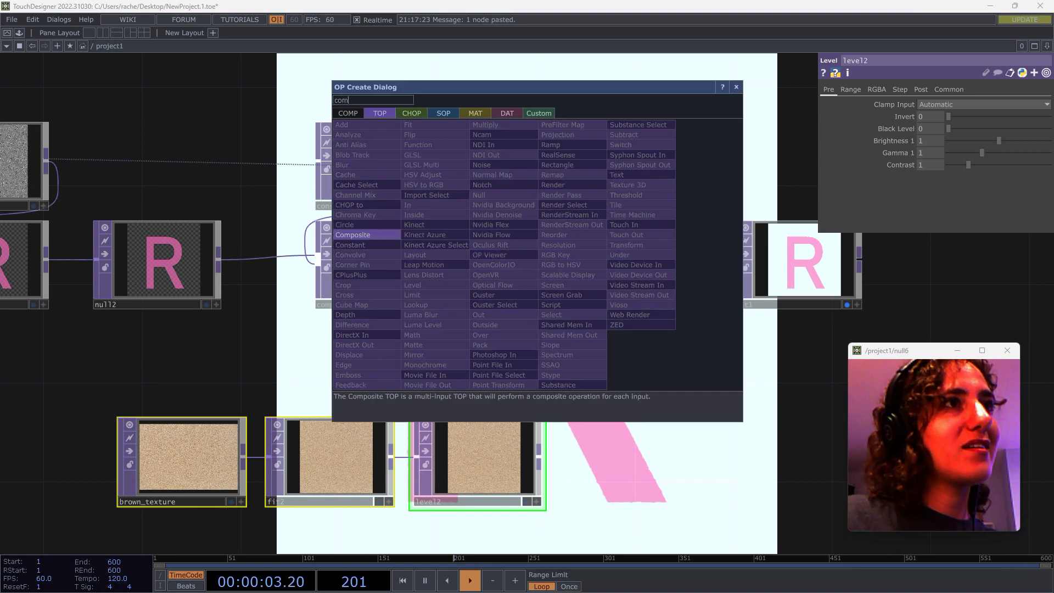
left_click(353, 236)
left_click(547, 262)
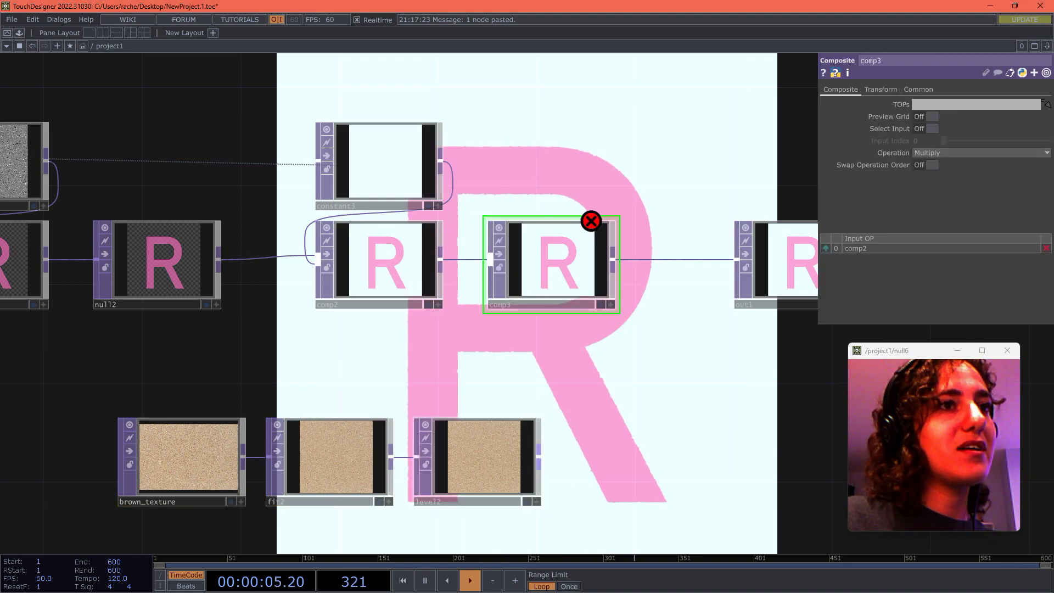
left_click_drag(496, 328, 491, 260)
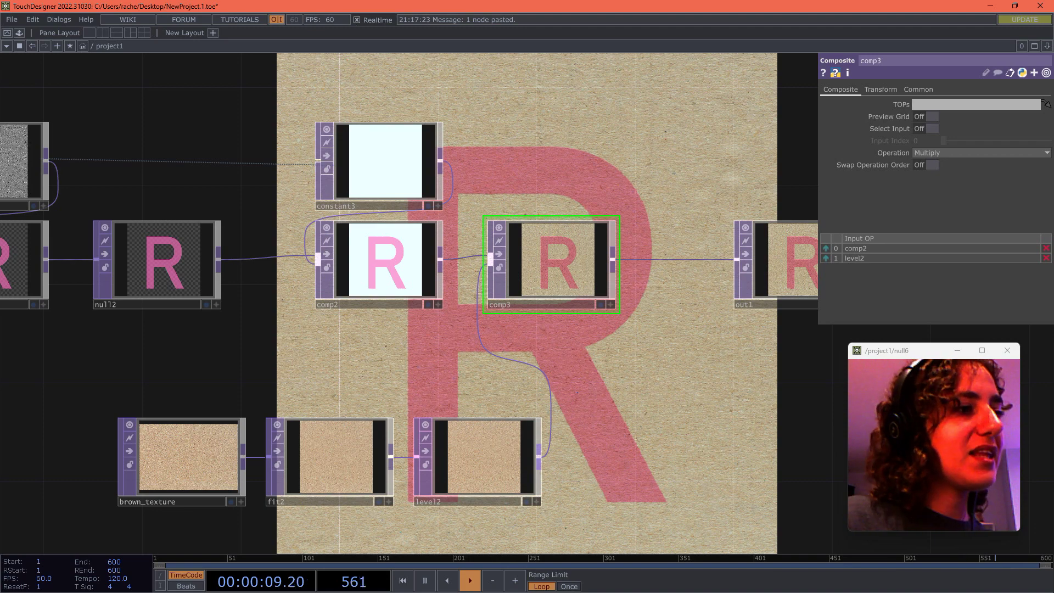
Try the Pinlight operation on comp3 and swap its input order back and forth
left_click_drag(571, 181, 466, 344)
left_click(981, 152)
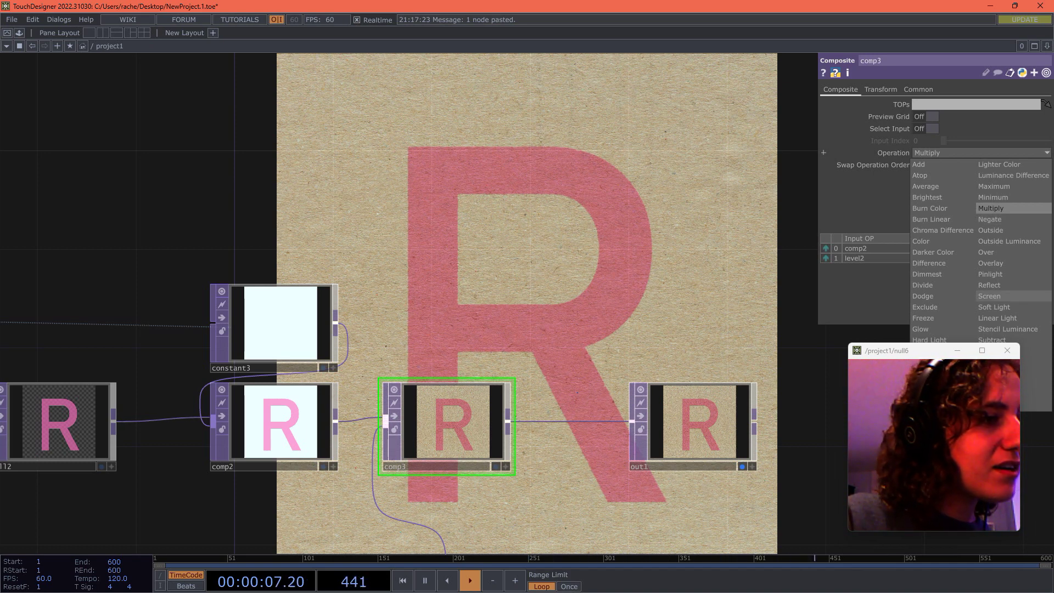
left_click_drag(940, 351, 843, 370)
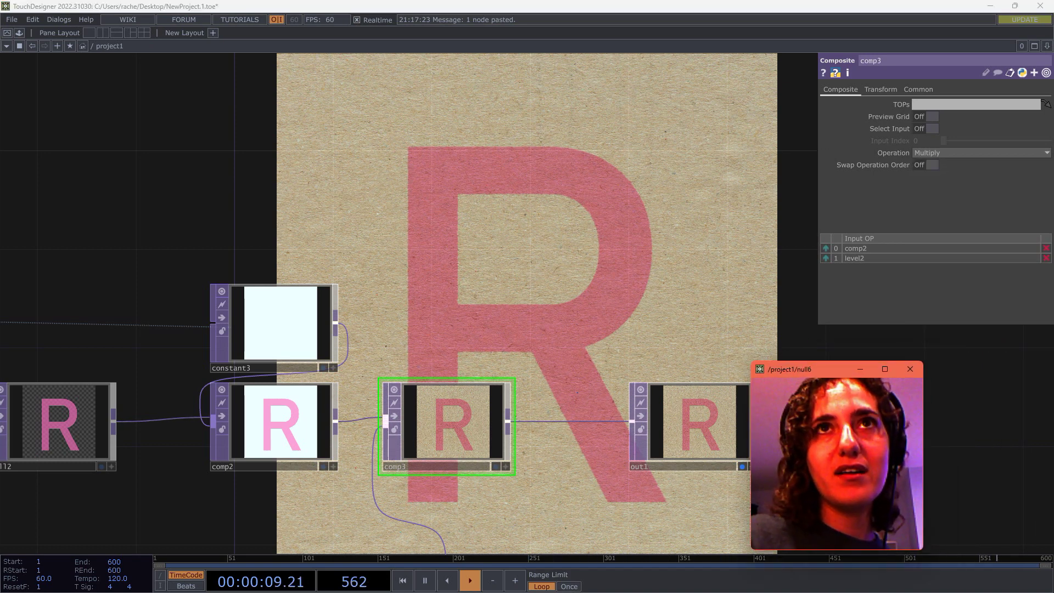
left_click(982, 152)
left_click(1014, 275)
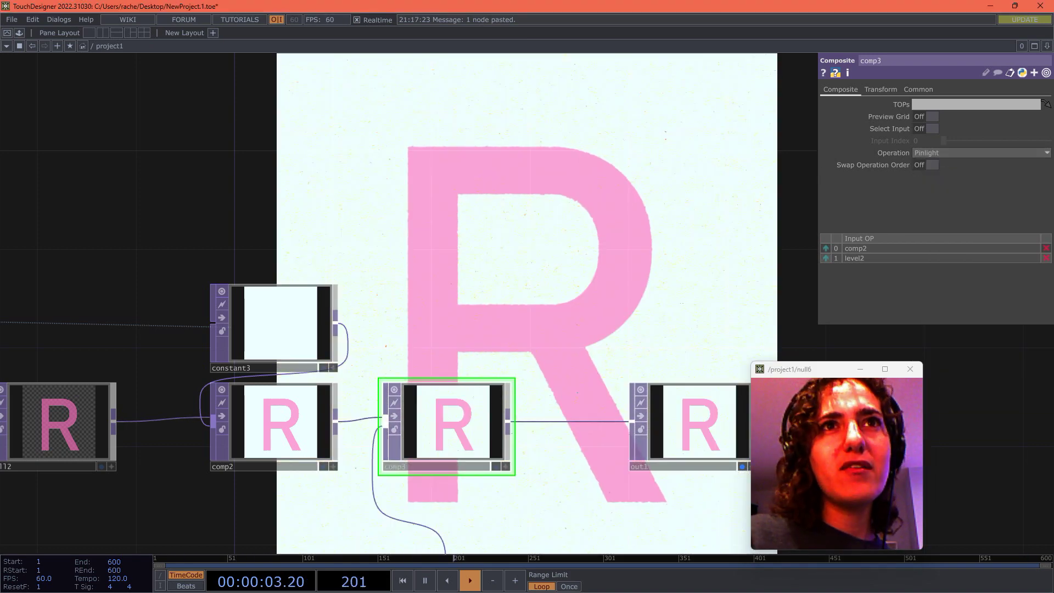
left_click(826, 259)
left_click(826, 259)
Undo comp3's input order changes and the switch to the Pinlight operation
left_click(981, 153)
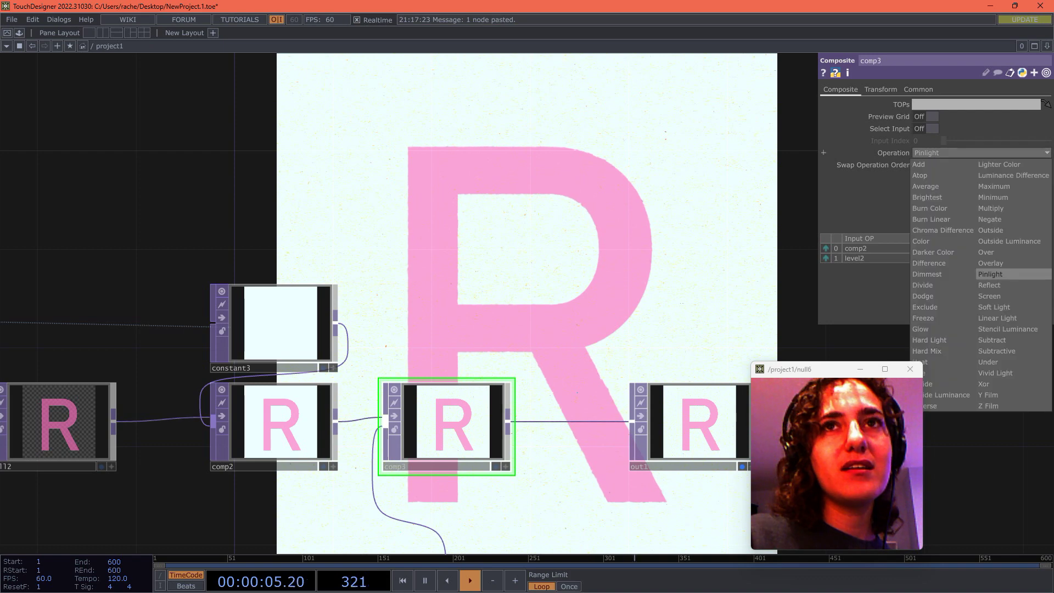
key("Escape")
key("ctrl+z")
key("ctrl+z")
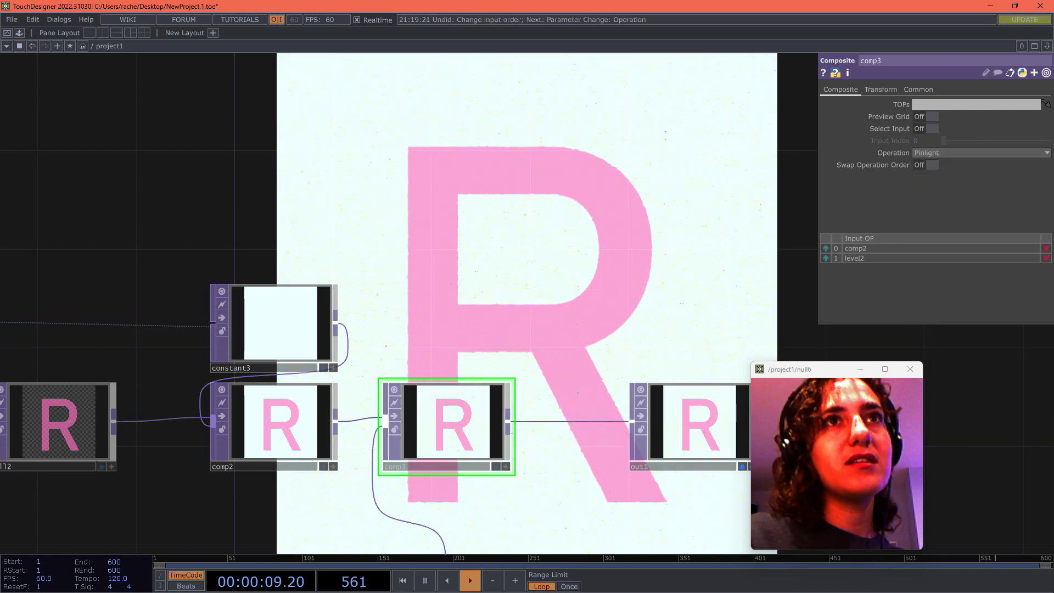
key("ctrl+z")
left_click_drag(834, 369, 928, 342)
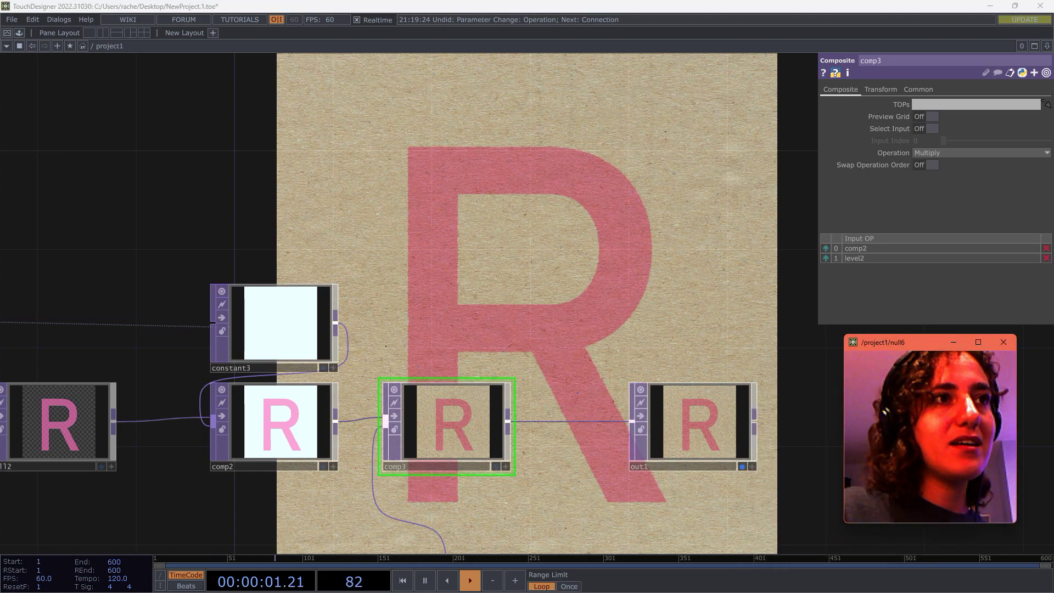
Lower level2's post opacity to 0.158
left_click_drag(571, 513, 633, 303)
left_click(434, 409)
left_click_drag(527, 484, 500, 244)
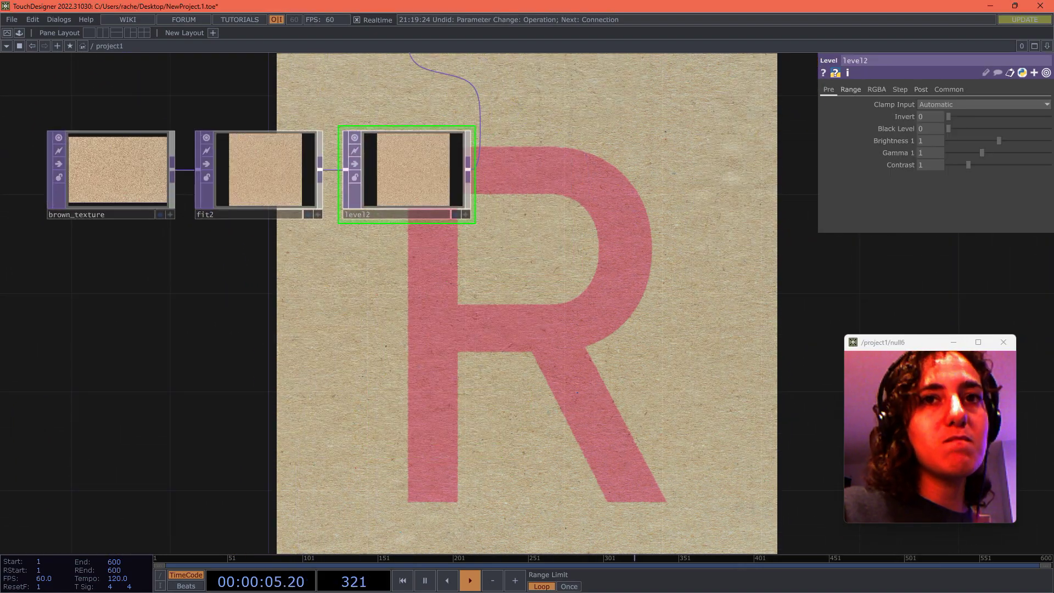
left_click(921, 89)
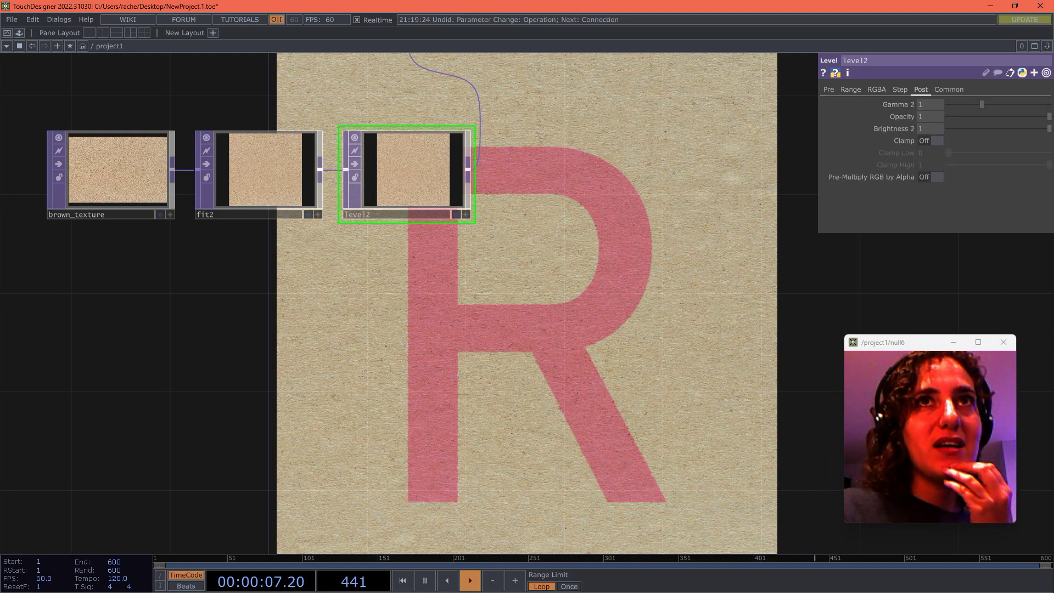
left_click_drag(1045, 116, 964, 116)
Move the floating null6 window clear of the operation list and try Pinlight as comp3's operation
left_click_drag(758, 142, 626, 385)
left_click(352, 220)
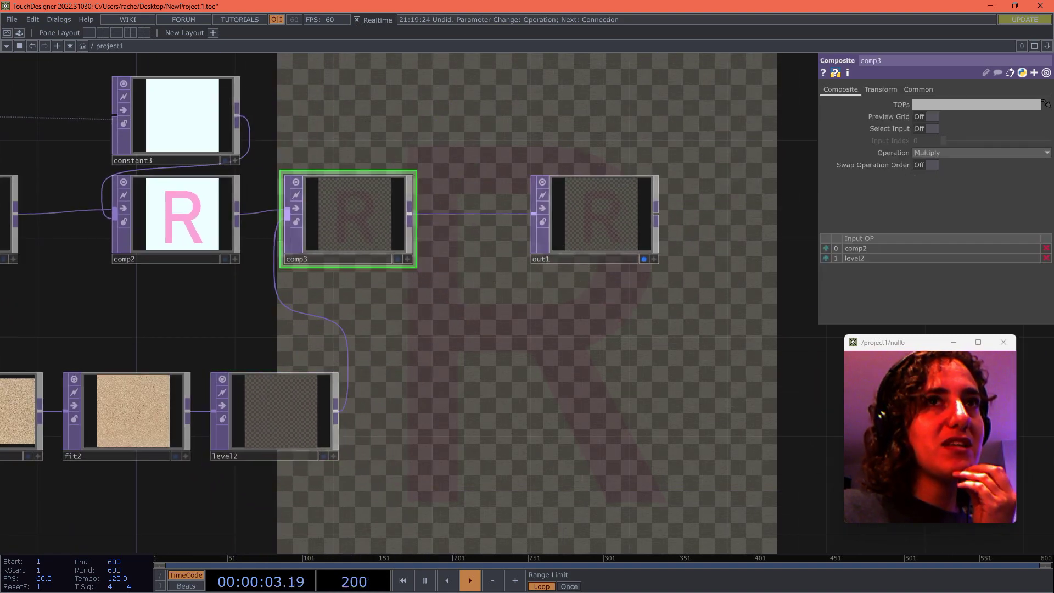
left_click(967, 153)
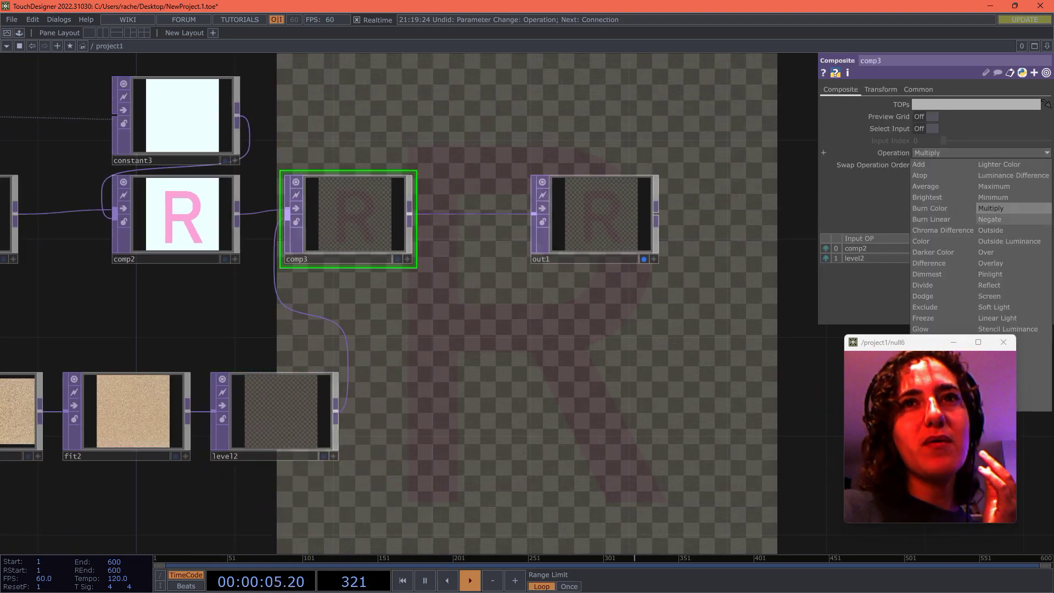
left_click_drag(907, 342, 808, 366)
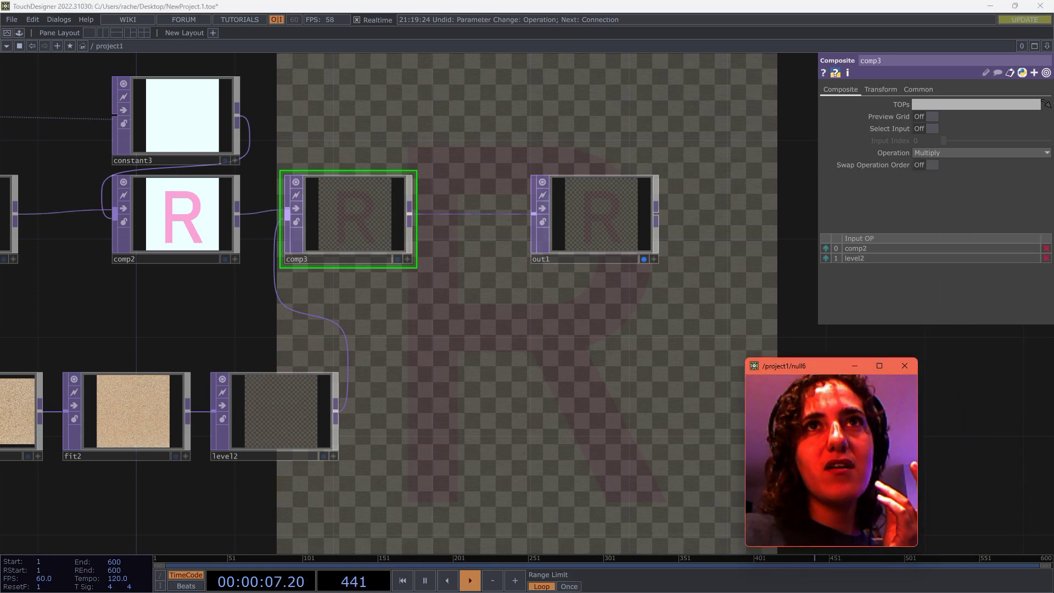
left_click(967, 153)
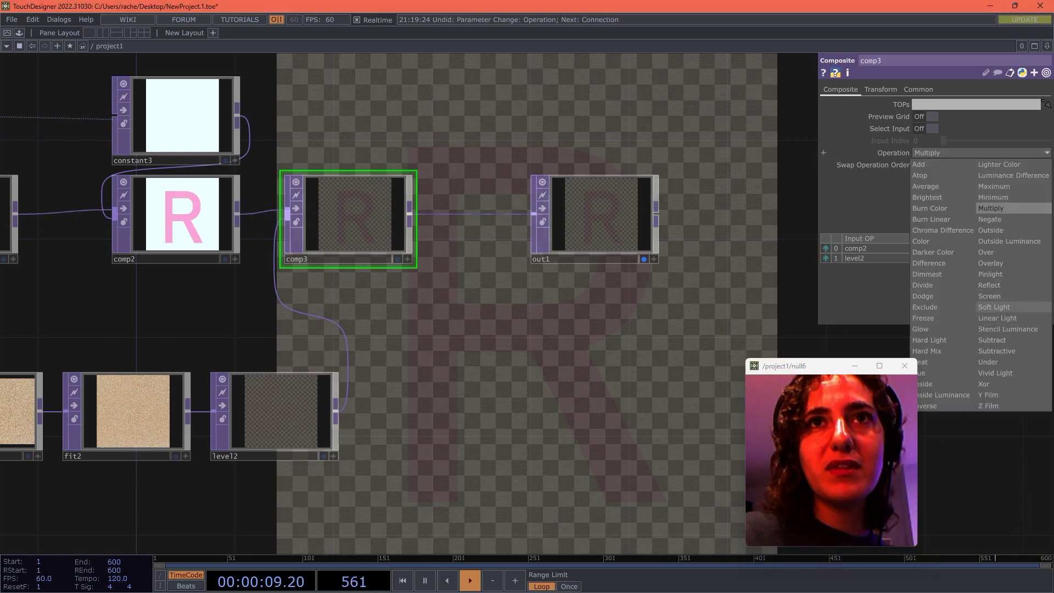
left_click(990, 274)
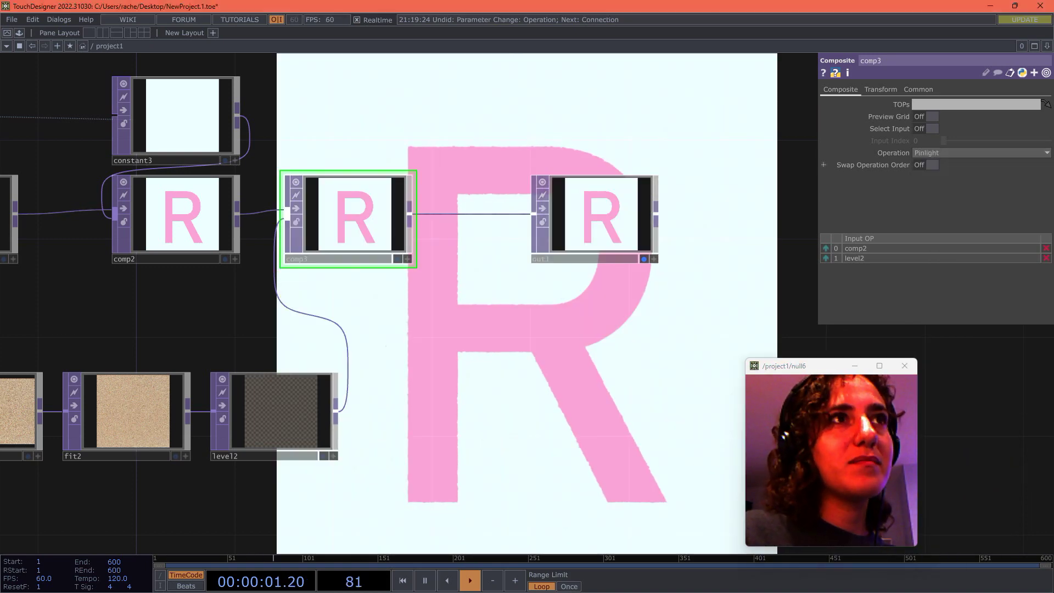
Raise level2's post opacity to 0.435 to test the texture under the Pinlight blend
scroll(307, 238, "up", 7)
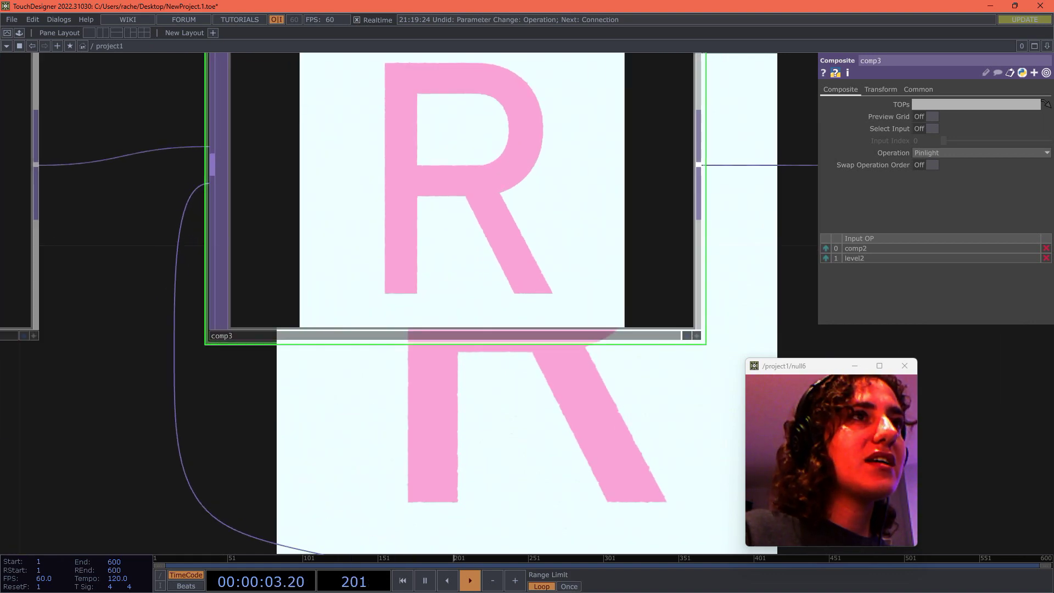
scroll(412, 300, "down", 5)
left_click(328, 508)
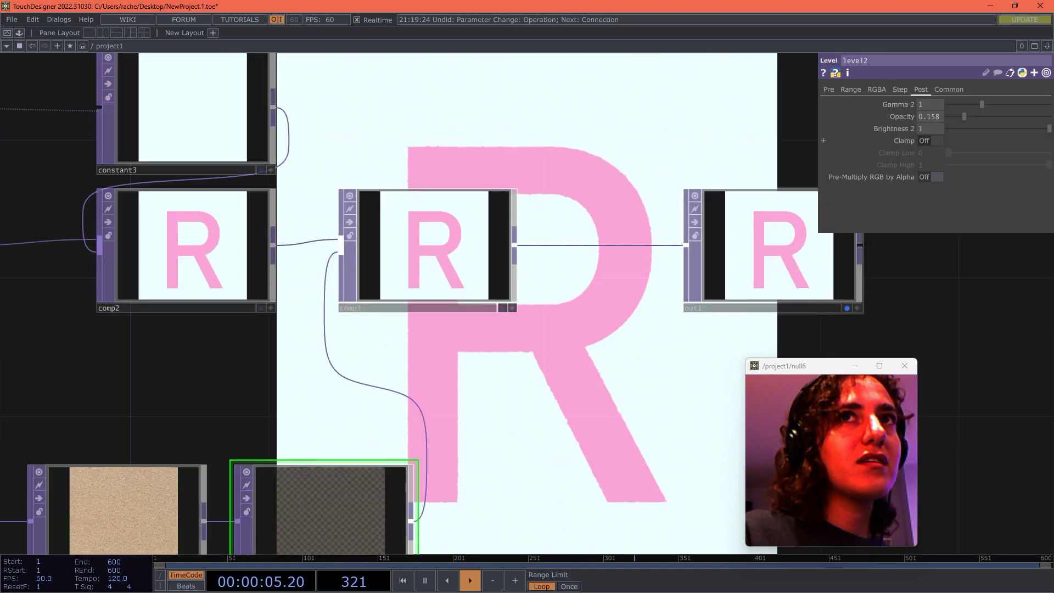
left_click_drag(964, 117, 993, 116)
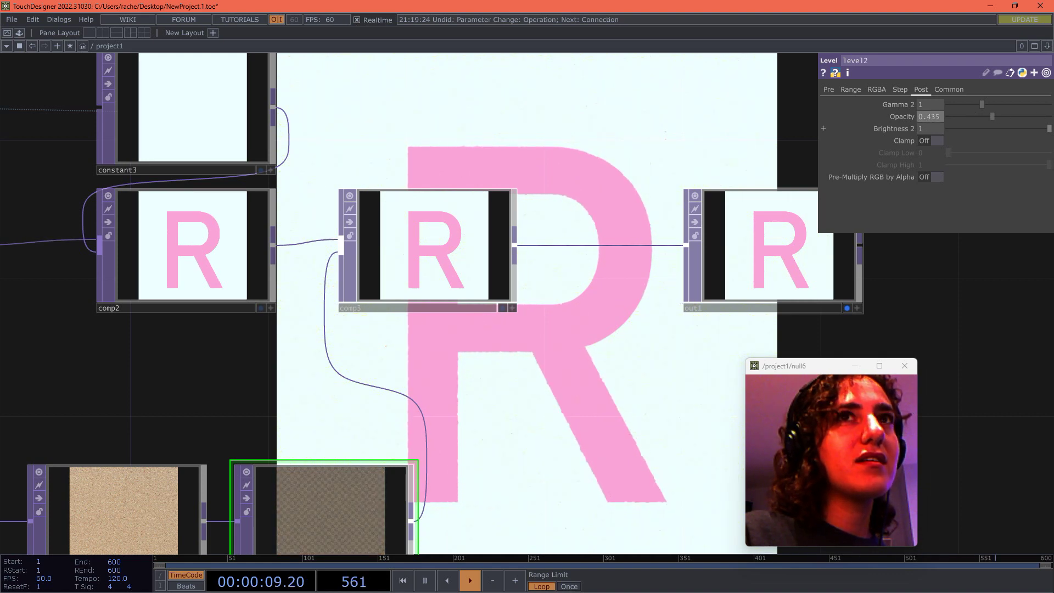
Set comp3's operation to Add, trying level2 as its first input before putting comp2 back first
left_click(439, 247)
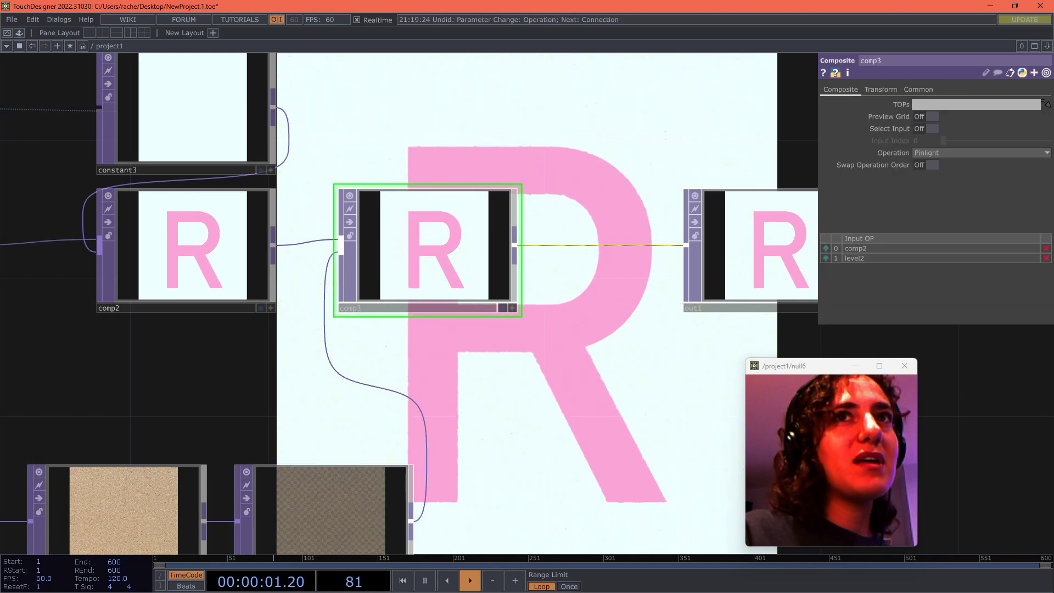
left_click(826, 258)
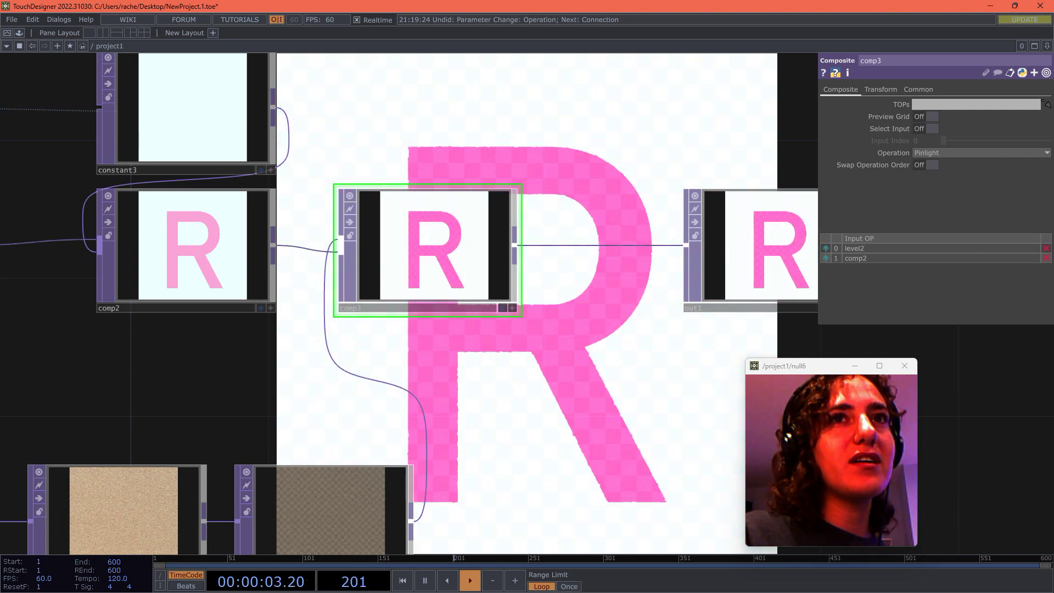
left_click(978, 152)
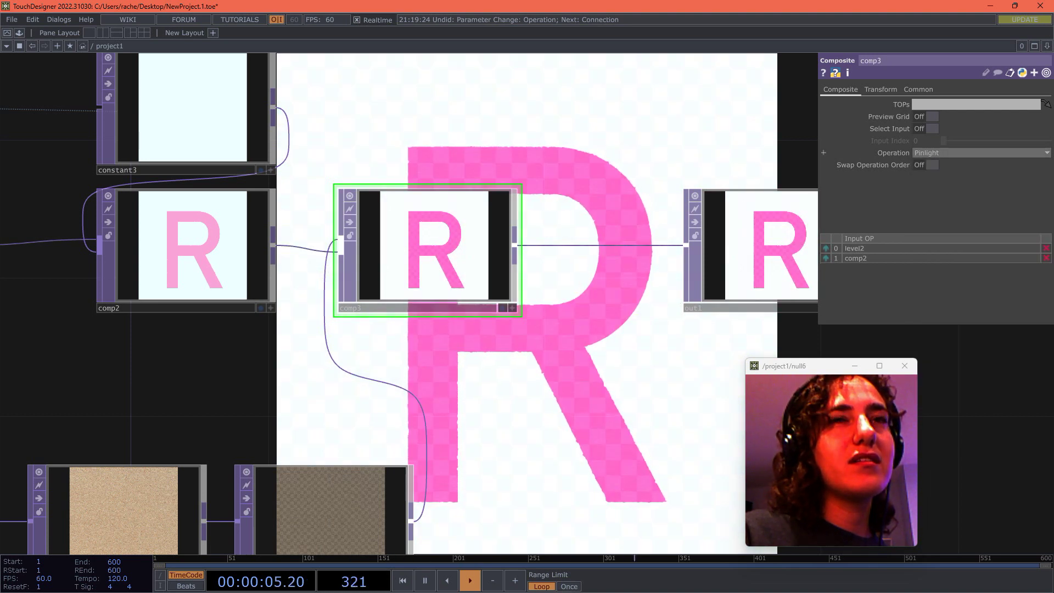
left_click(960, 153)
left_click(950, 164)
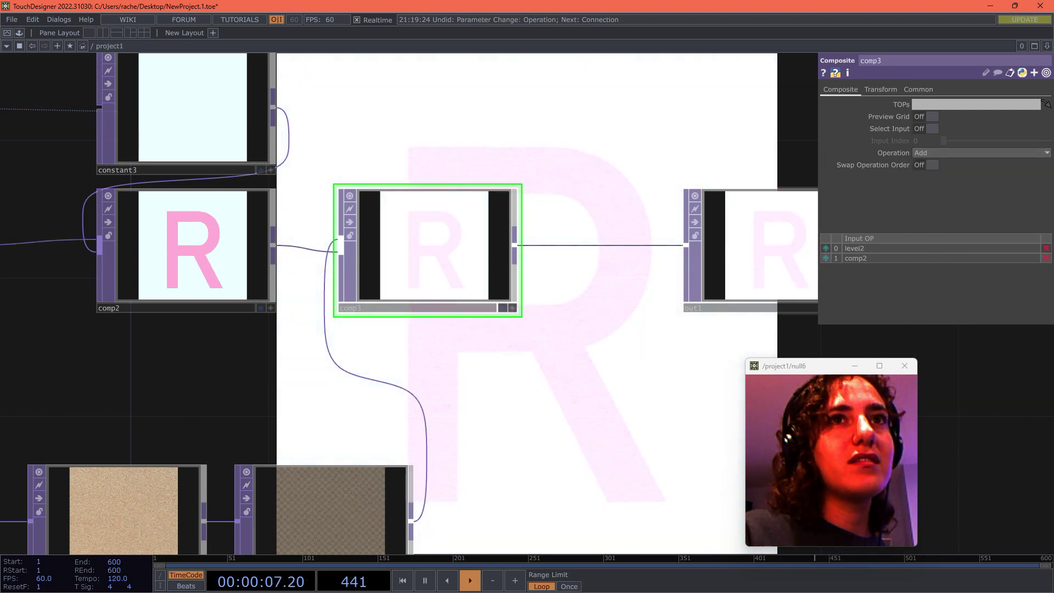
left_click(826, 258)
Reduce level2's post opacity to 0.065 to test the texture under the Add blend
left_click_drag(495, 407, 558, 295)
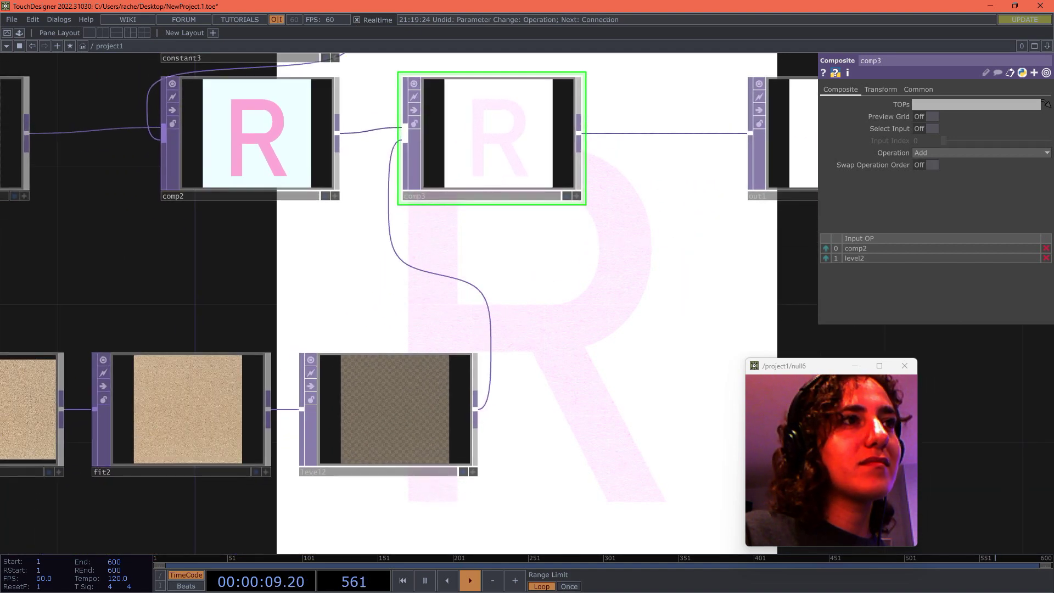
left_click(394, 409)
left_click_drag(993, 116, 956, 117)
left_click_drag(697, 231, 521, 378)
Turn on comp3's preview grid to compare all composite operations
left_click(665, 285)
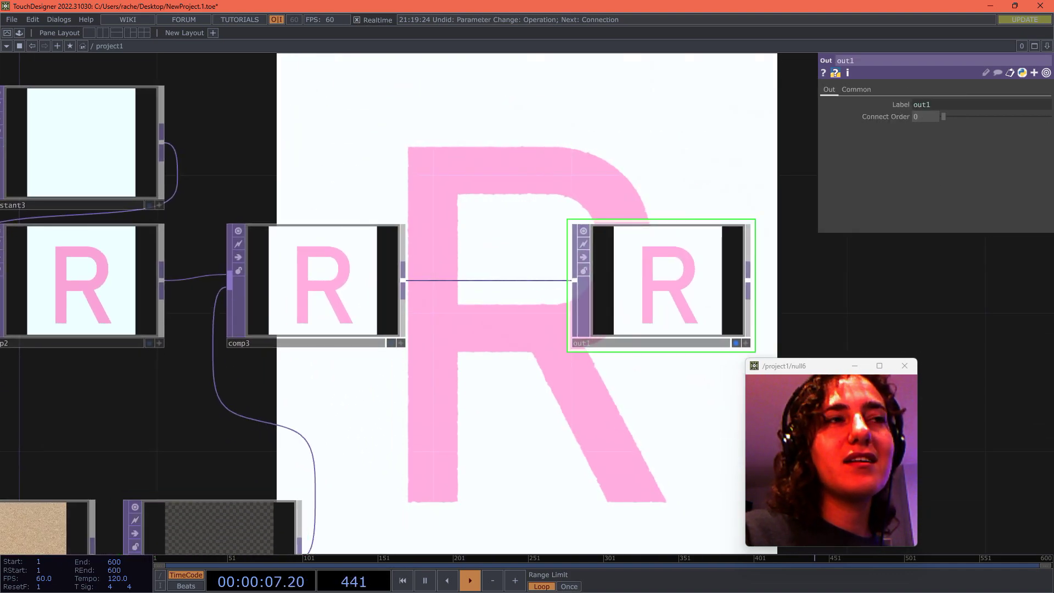
left_click(323, 286)
left_click_drag(385, 395, 575, 389)
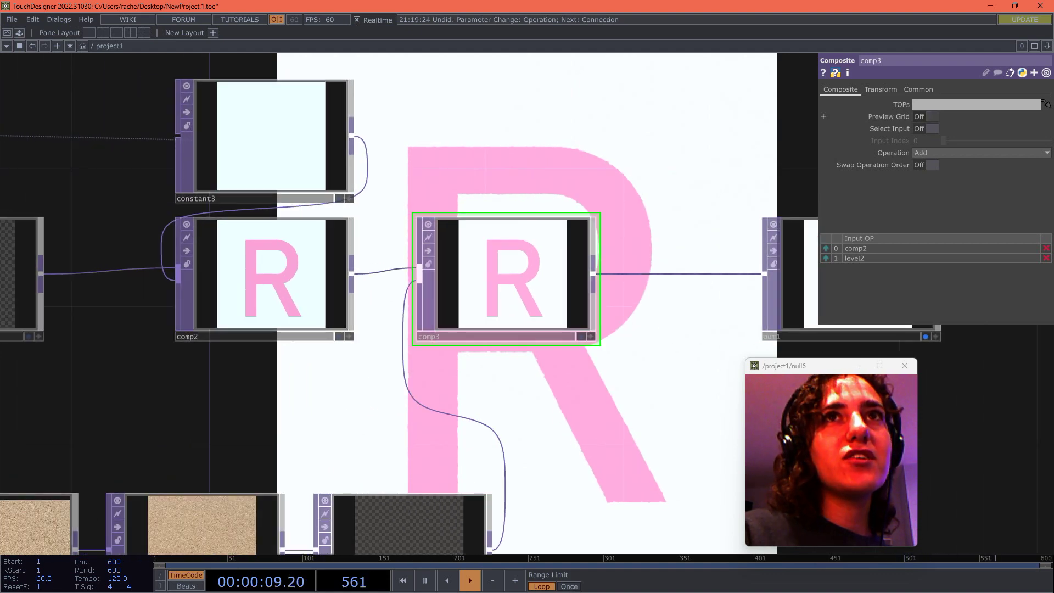
left_click(932, 117)
Set level2's post opacity to 0.533 and compare the blend modes in comp3's preview grid
left_click_drag(670, 192, 611, 129)
left_click(350, 488)
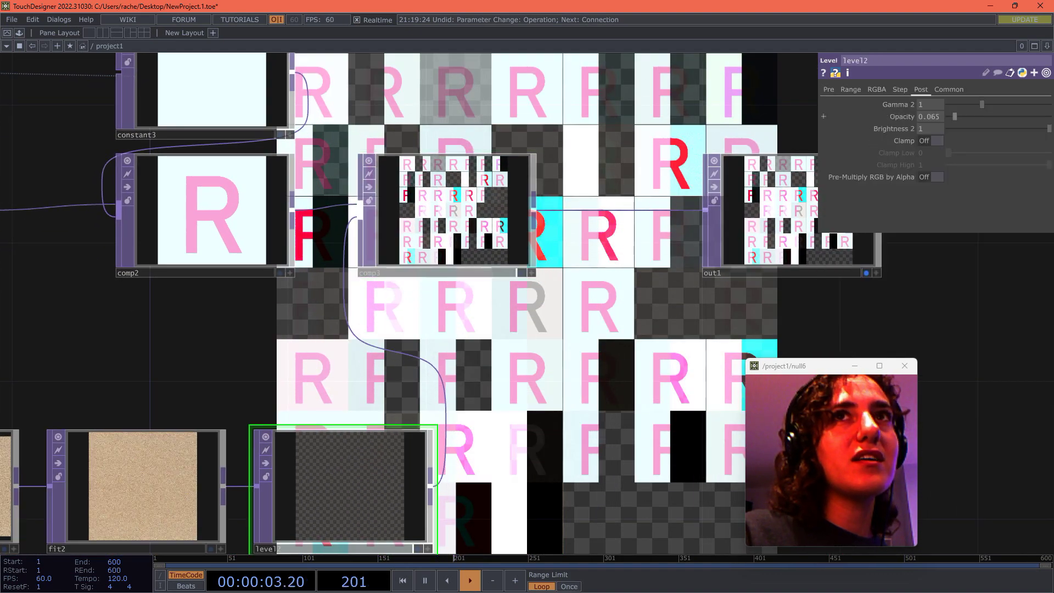
left_click_drag(955, 116, 1004, 117)
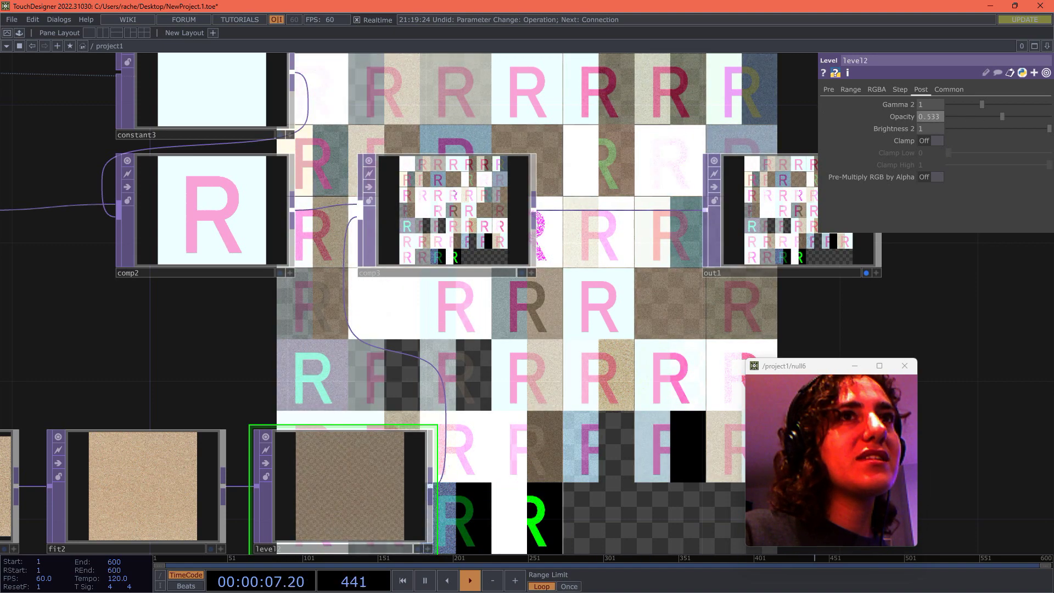
left_click_drag(730, 115, 581, 473)
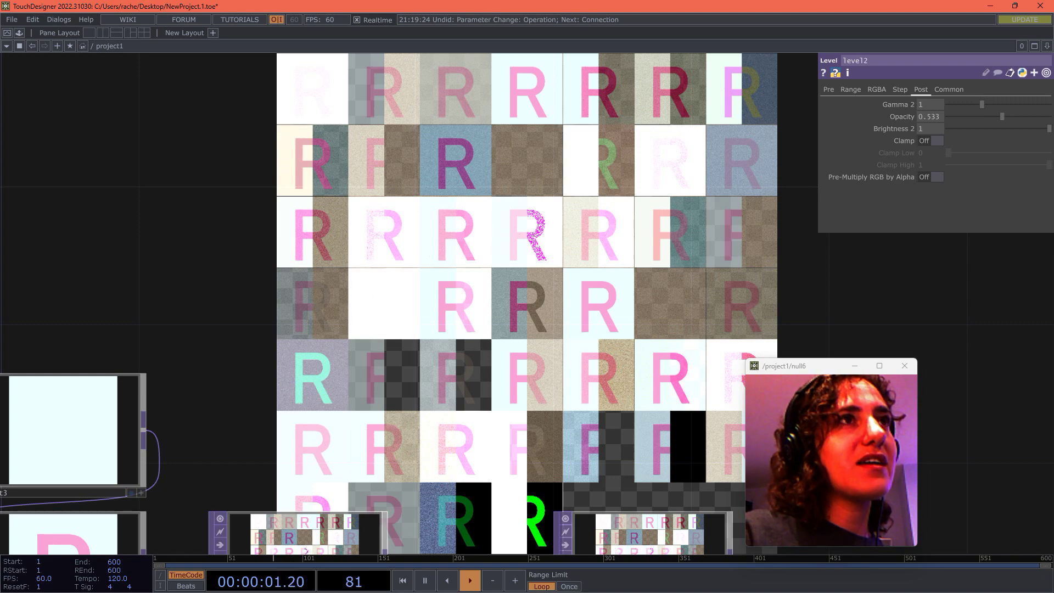
Turn off comp3's preview grid and set its operation to Freeze
left_click_drag(297, 473, 428, 207)
left_click(432, 302)
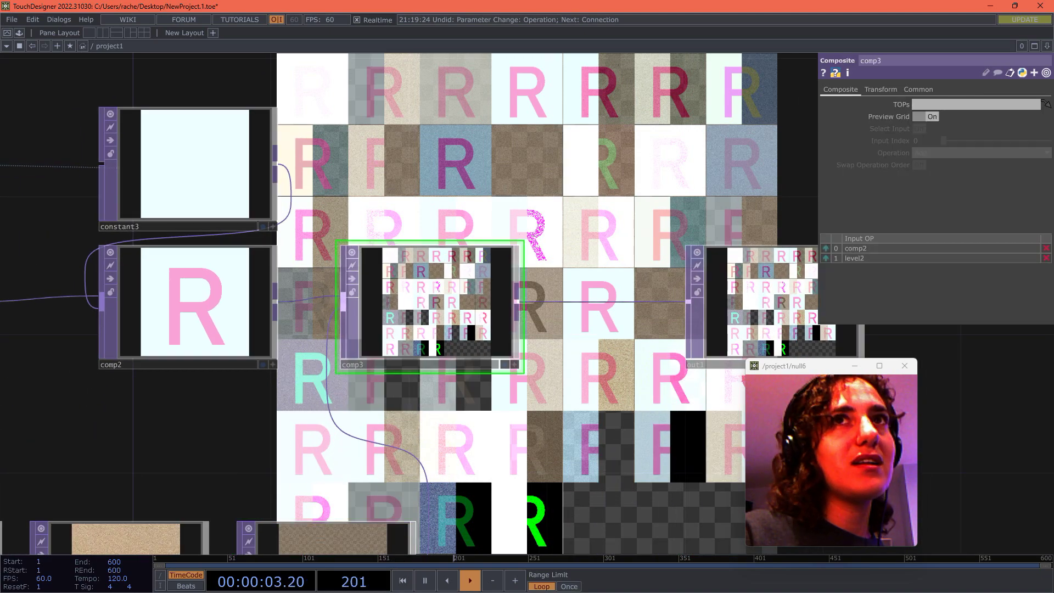
left_click(929, 116)
left_click(978, 152)
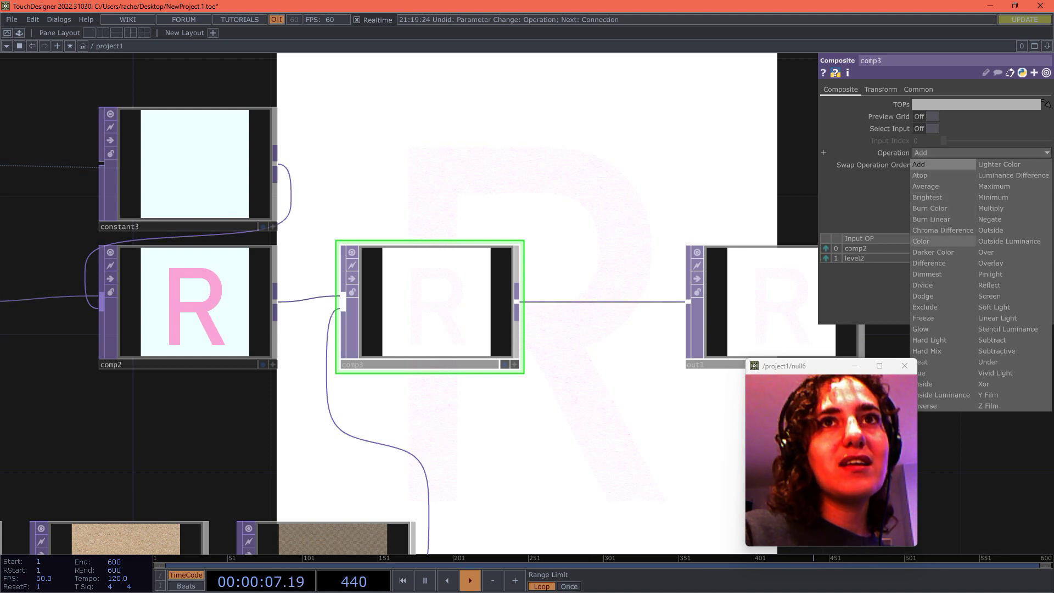
left_click(934, 318)
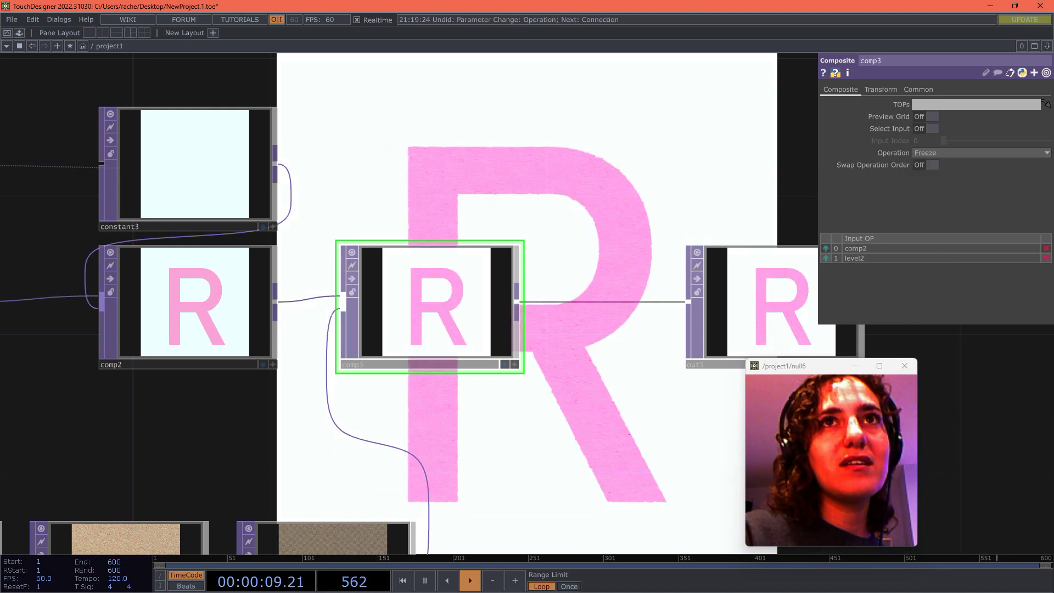
Move brown_texture, fit2 and level2 together up closer beneath the main node chain
left_click_drag(593, 428, 568, 363)
scroll(513, 345, "down", 4)
right_click_drag(190, 481, 395, 431)
left_click_drag(403, 428, 475, 375)
left_click_drag(494, 439, 495, 443)
Select constant3, comp2, comp3, brown_texture, fit2 and level2 and collapse them into one Base component
left_click_drag(357, 159, 658, 545)
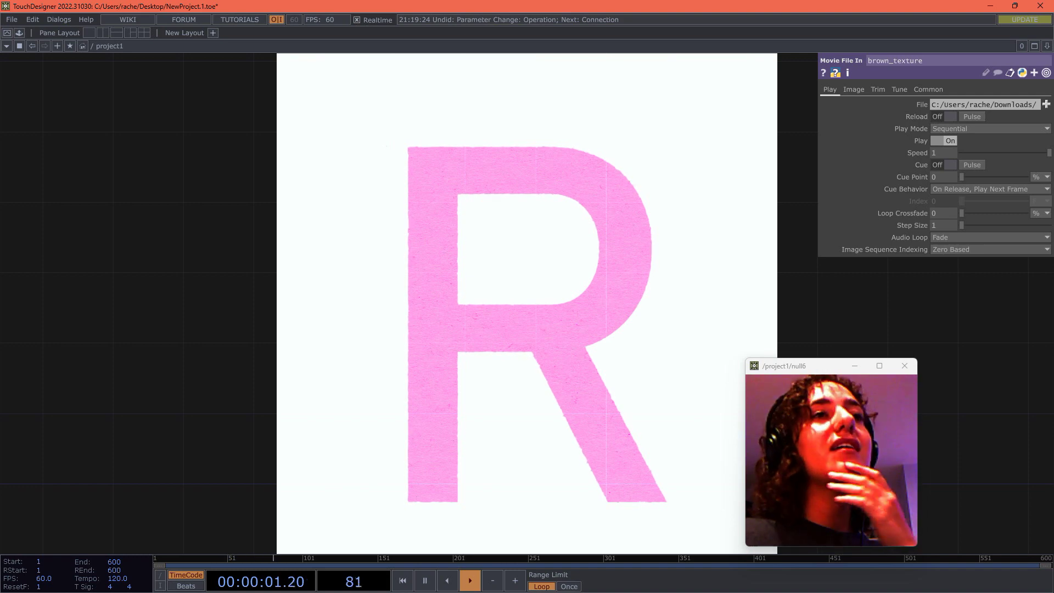
scroll(625, 276, "down", 8)
left_click_drag(683, 407, 629, 311)
scroll(628, 311, "up", 8)
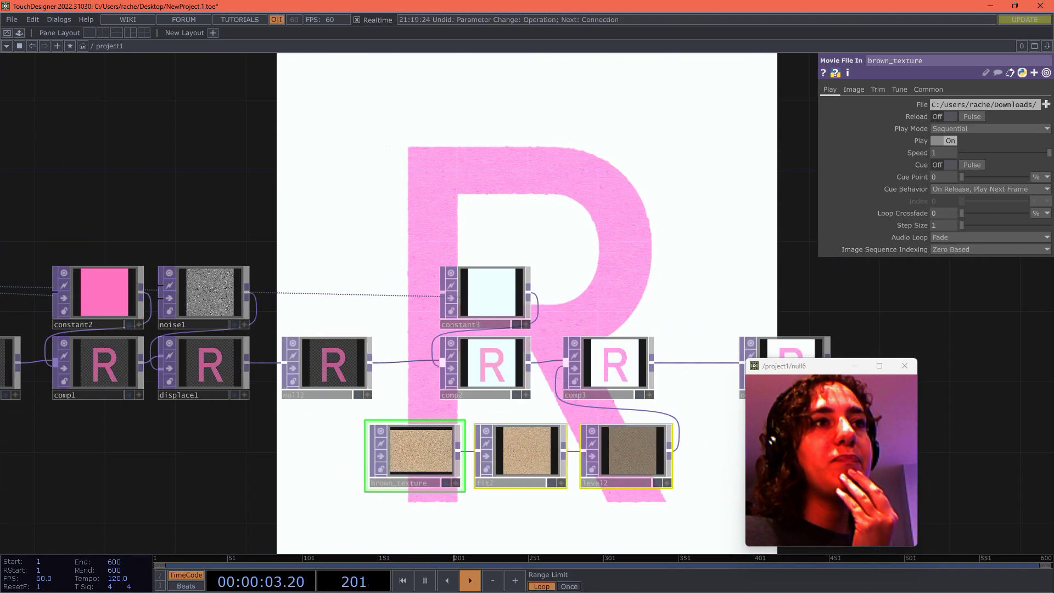
left_click_drag(421, 533, 360, 442)
right_click_drag(359, 442, 613, 137)
left_click_drag(561, 274, 580, 275)
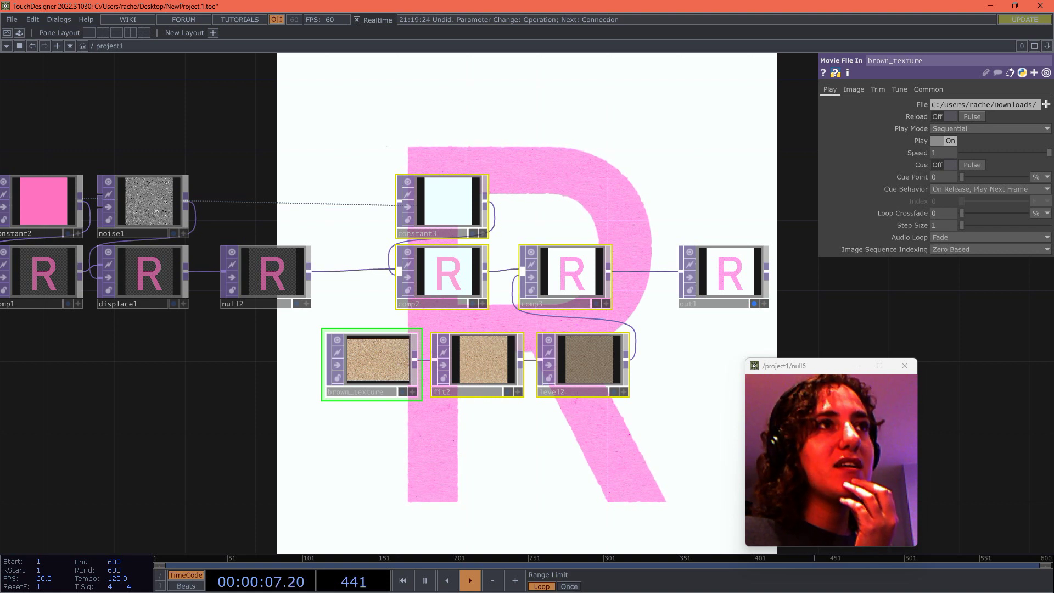
left_click(579, 219)
right_click_drag(349, 107, 608, 490)
right_click(679, 363)
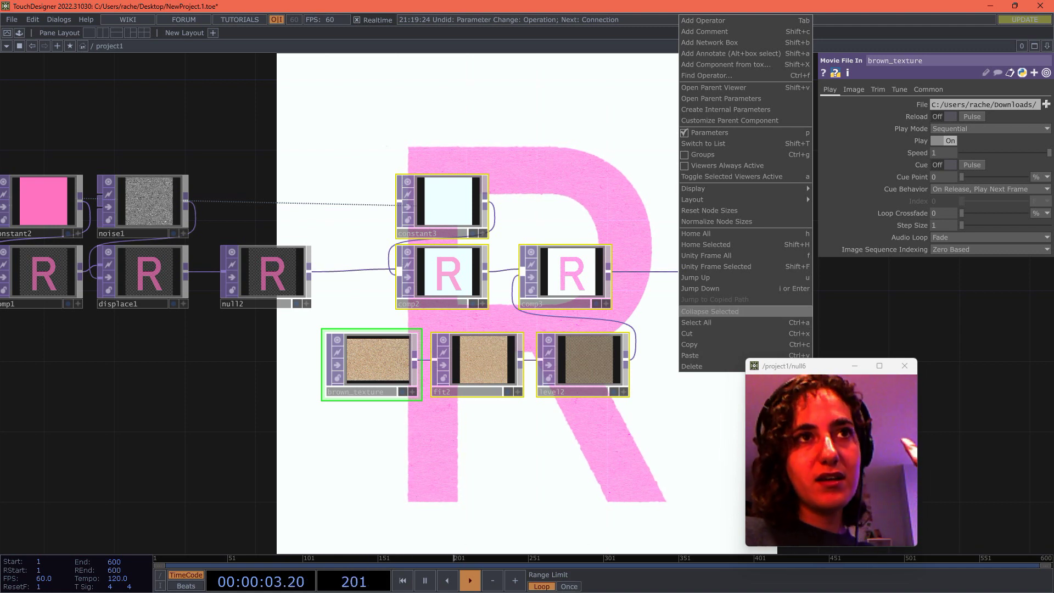
left_click(710, 312)
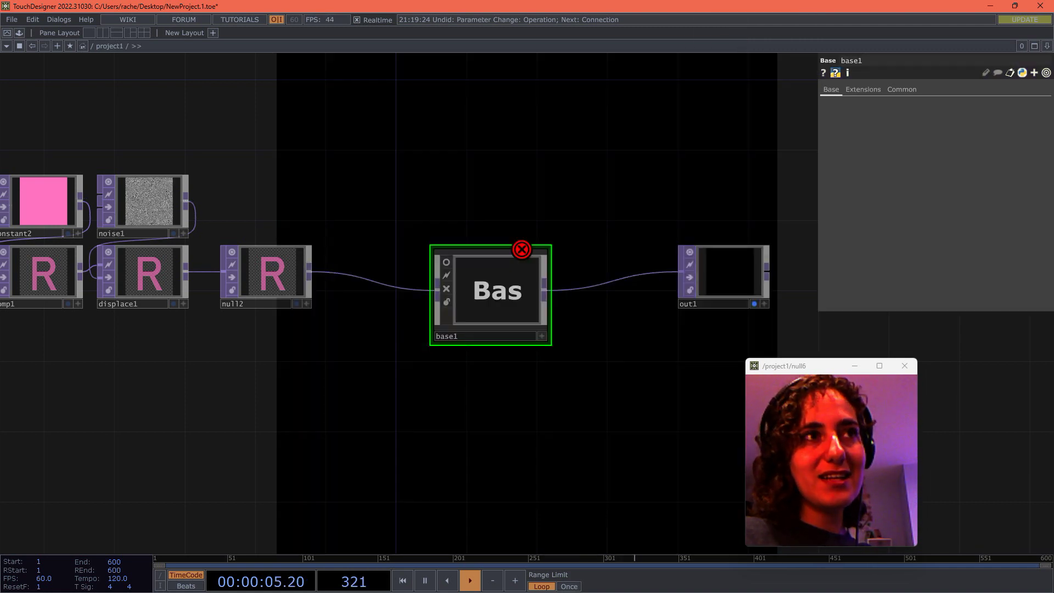
Go inside the Base component and show constant3's common output settings
key("i")
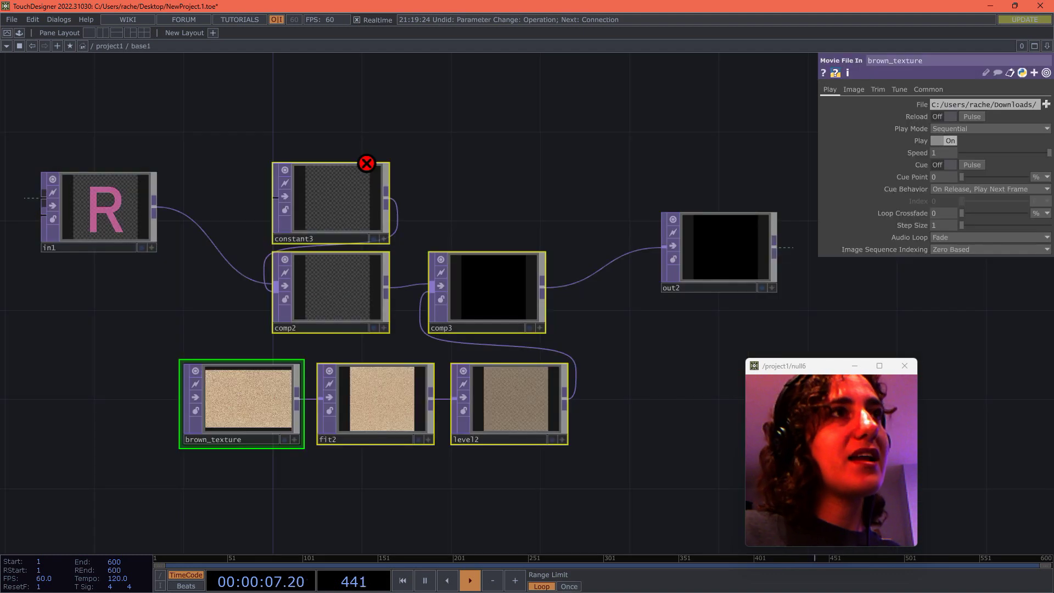
left_click_drag(576, 209, 728, 215)
left_click(484, 204)
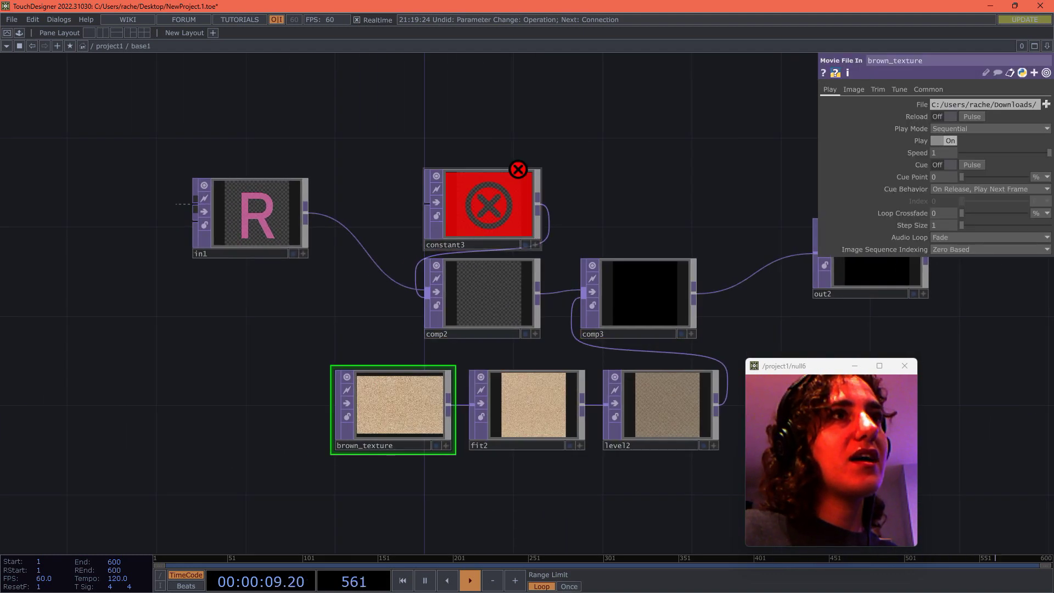
left_click(935, 105)
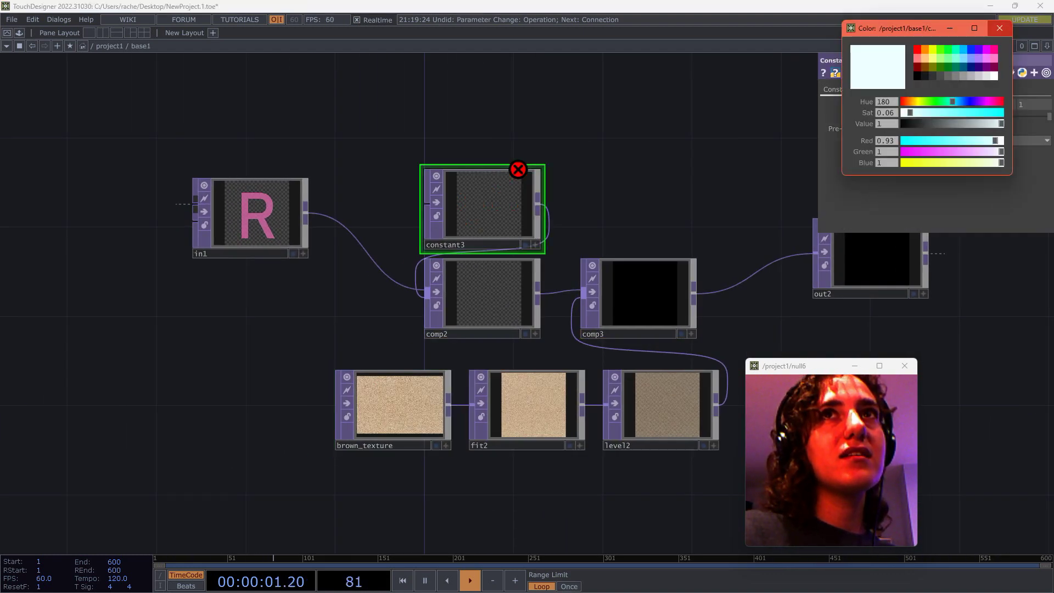
left_click(1000, 28)
left_click(903, 90)
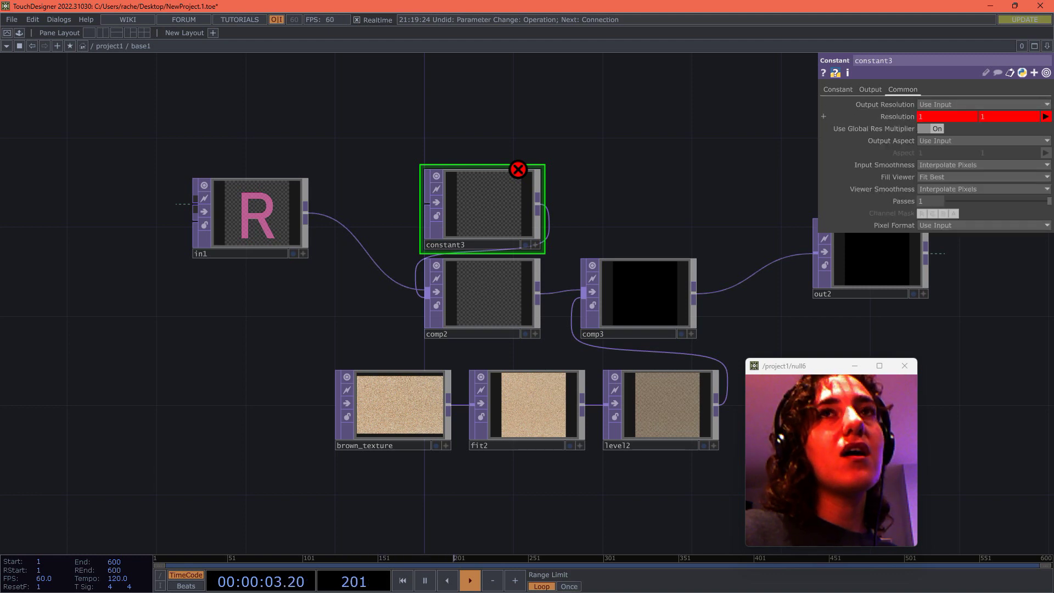
Replace both of constant3's resolution expressions with 1280, then return to the parent network
left_click(948, 116)
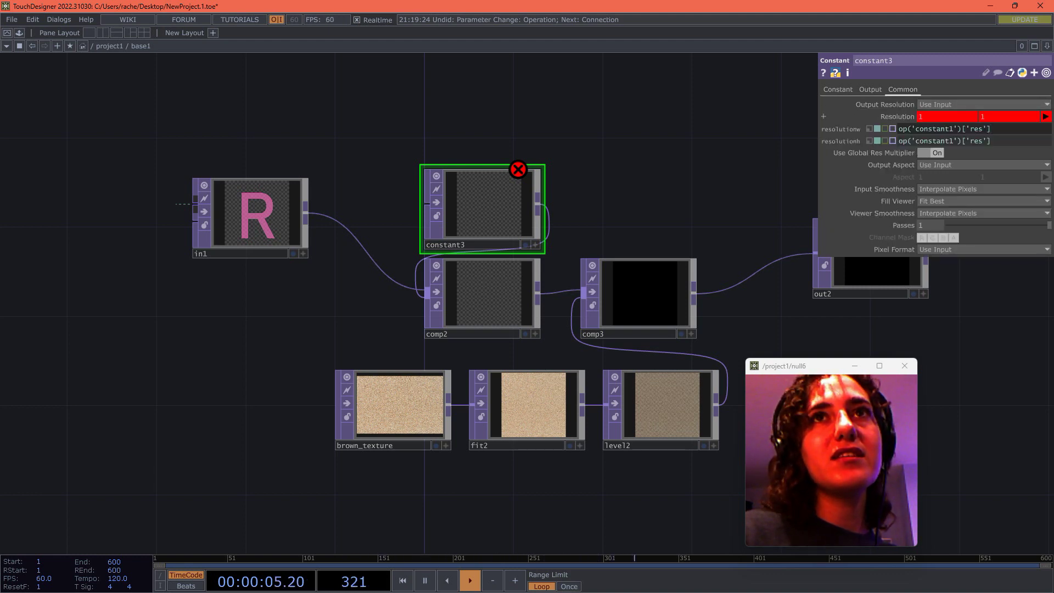
key("Return")
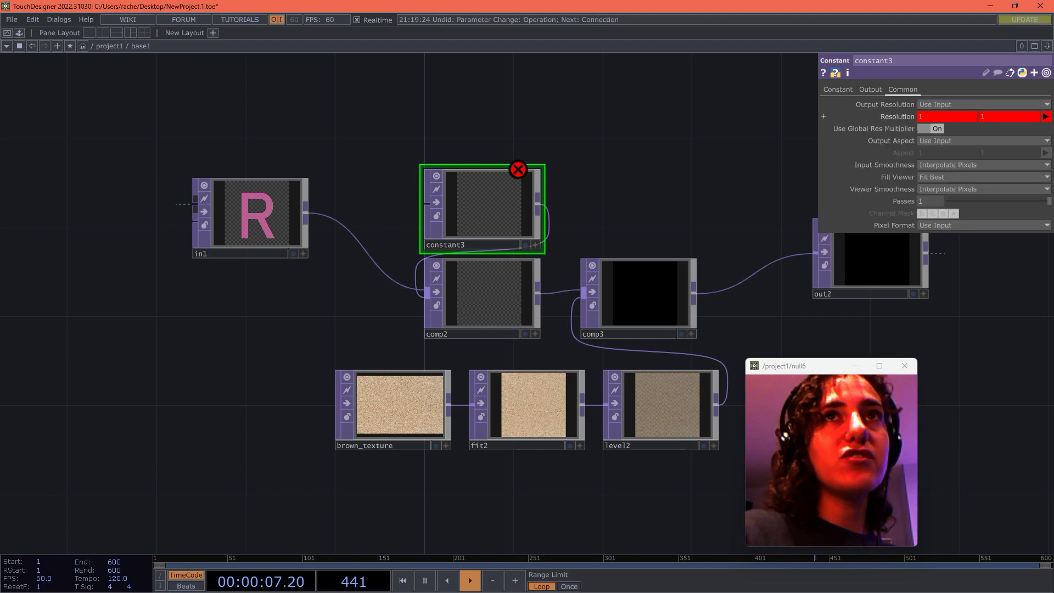
left_click(898, 116)
left_click(898, 116)
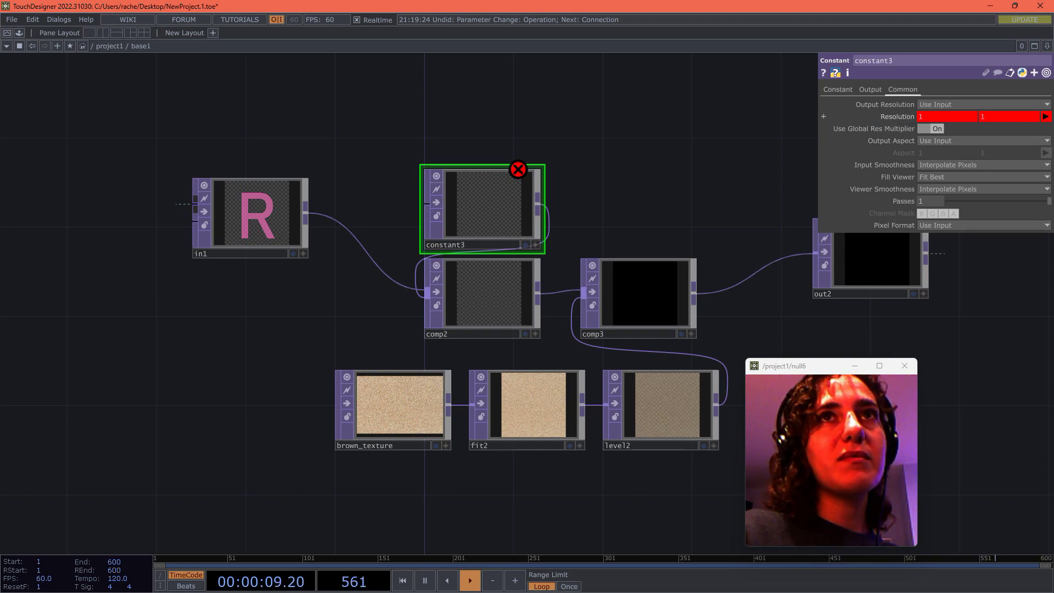
left_click(898, 116)
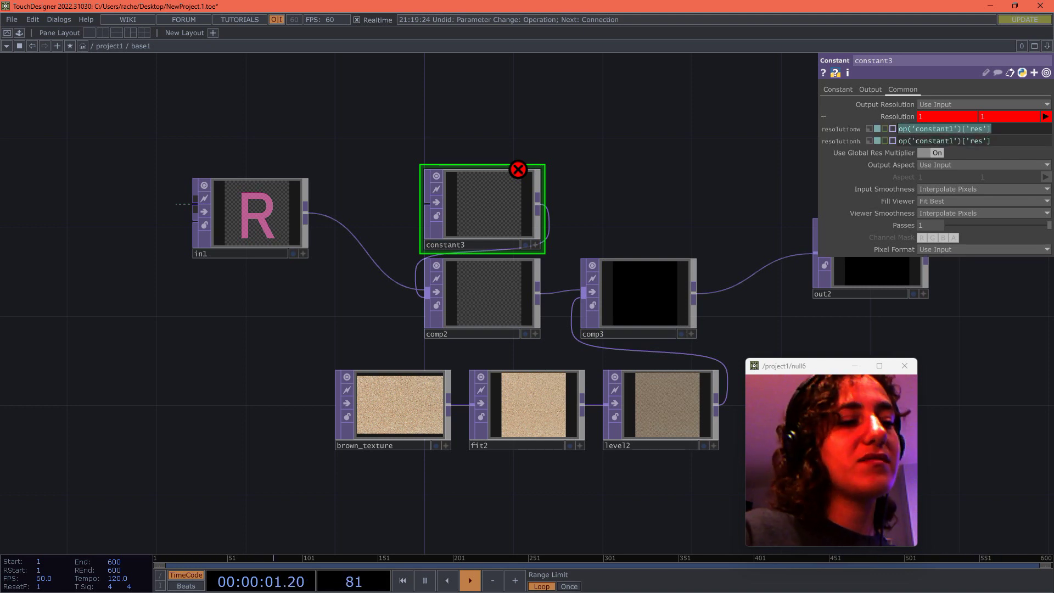
type("1280")
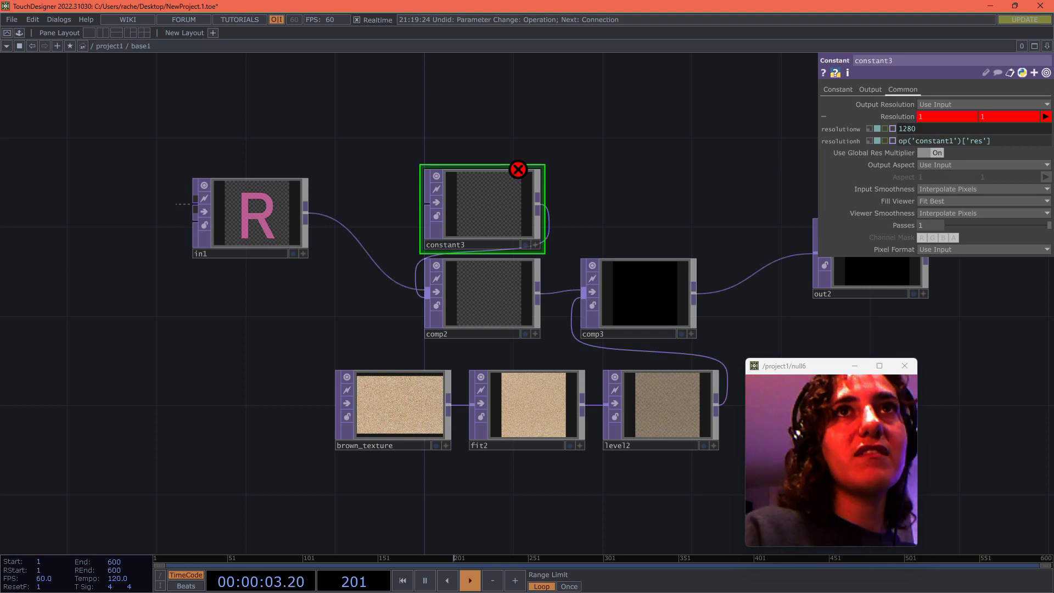
left_click(929, 140)
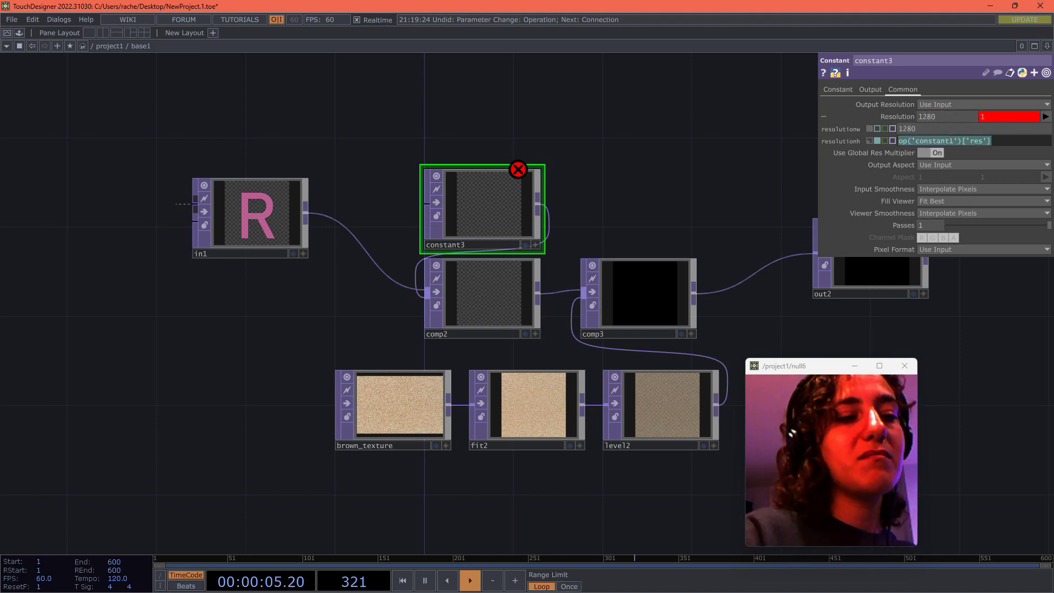
key("Return")
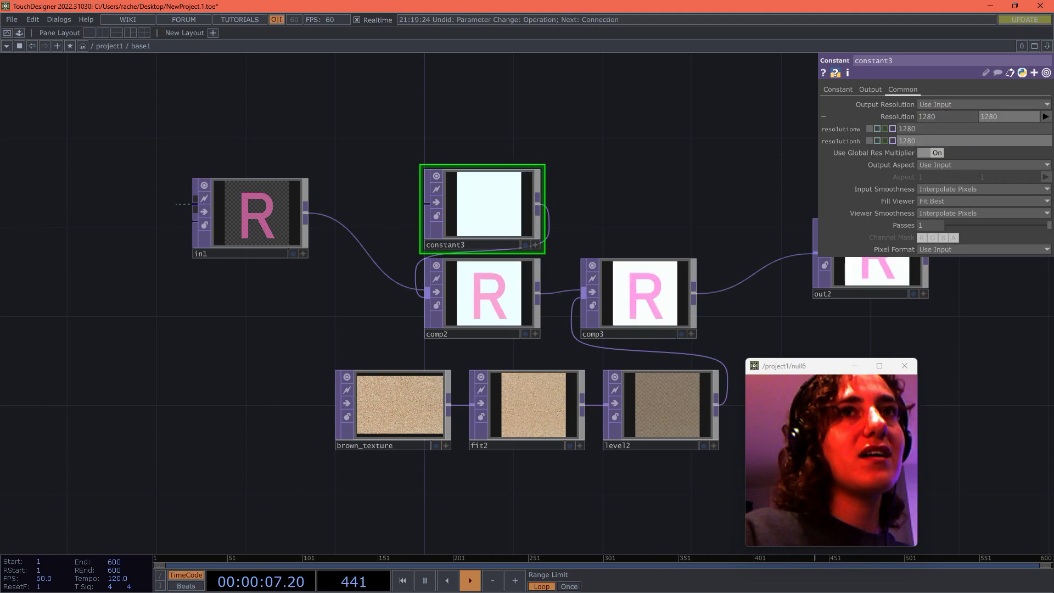
key("u")
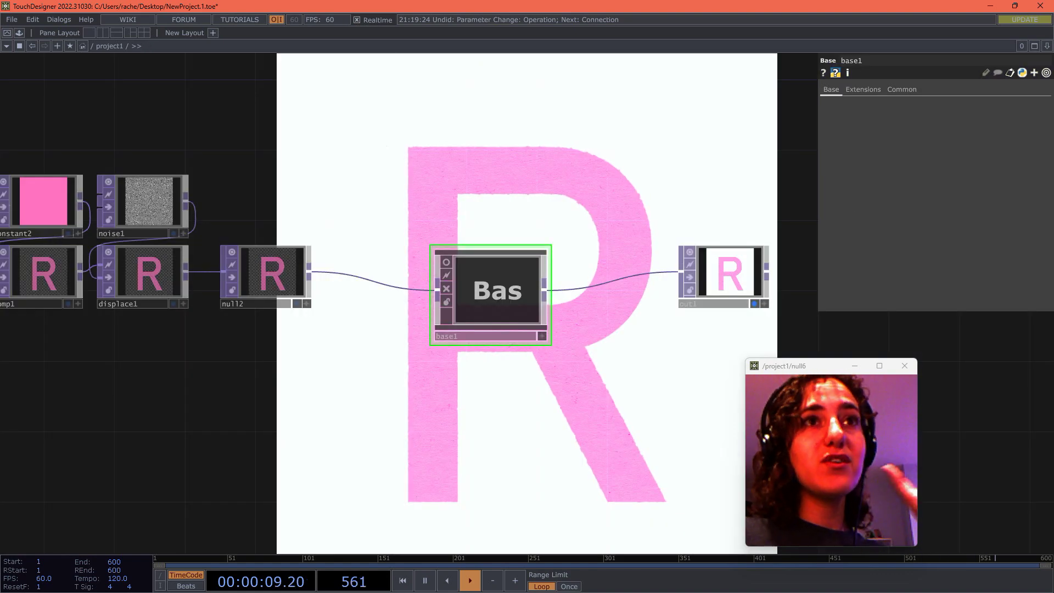
Nudge base1 slightly upward, and inside it move in1 and out2 farther out from the compositing nodes
mouse_move(497, 290)
left_mouse_down()
mouse_move(511, 293)
mouse_move(495, 275)
left_mouse_up()
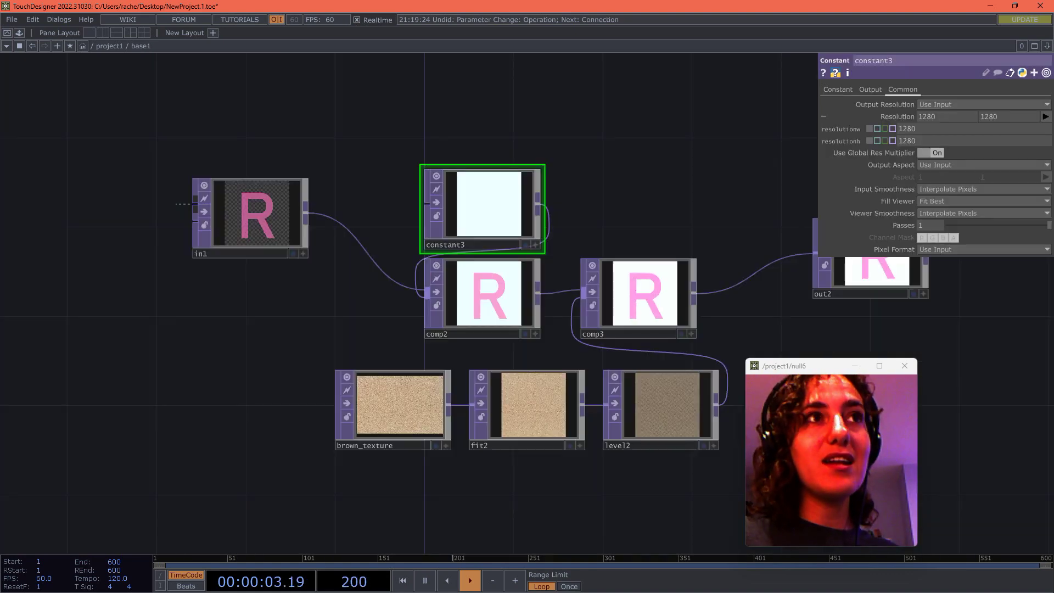
key("i")
left_click_drag(665, 199, 562, 163)
scroll(562, 164, "down", 3)
left_click_drag(267, 176, 81, 217)
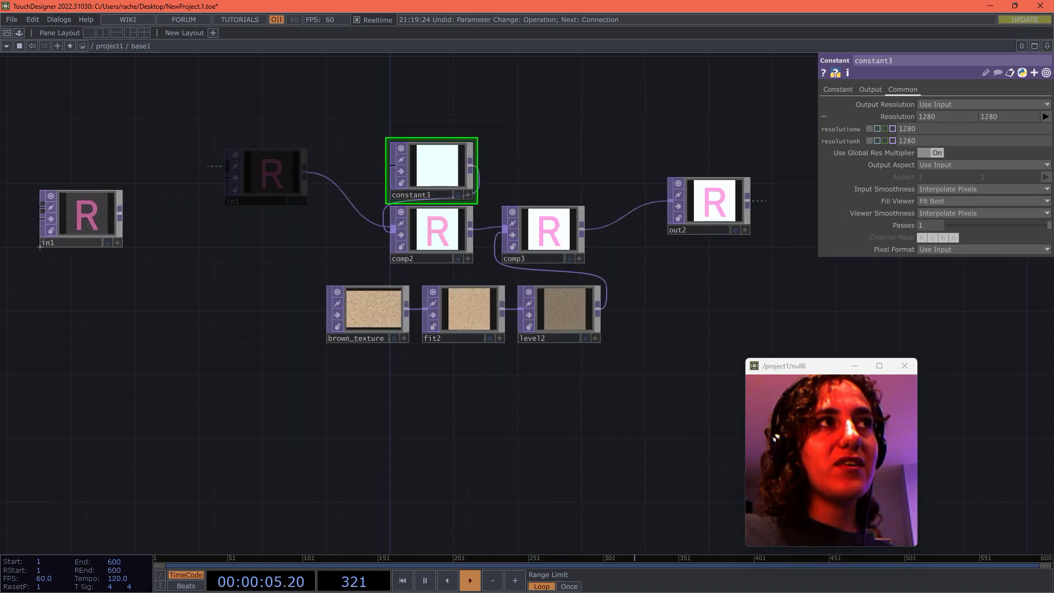
left_click_drag(710, 206, 830, 218)
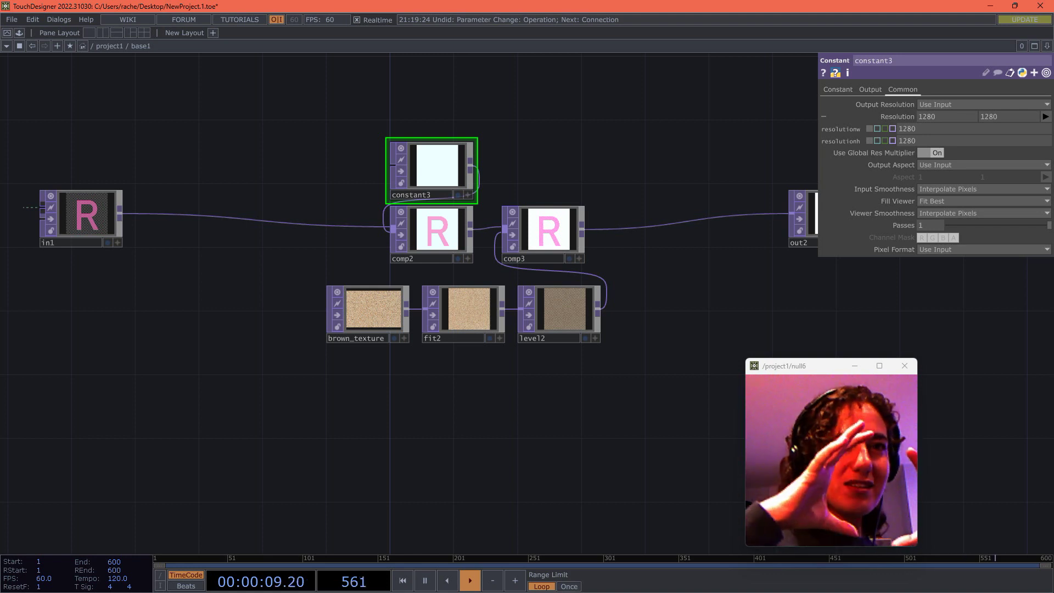
Select the background and texture nodes between in1 and out2 inside the Base, then go back to the parent network
left_click_drag(307, 93, 321, 162)
right_click_drag(321, 162, 604, 477)
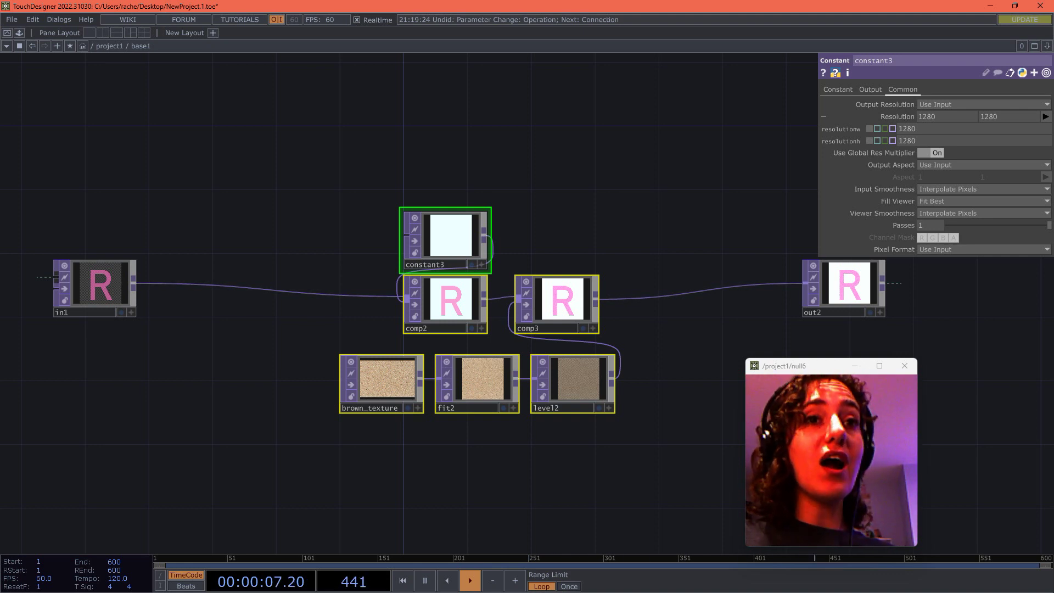
key("u")
key("i")
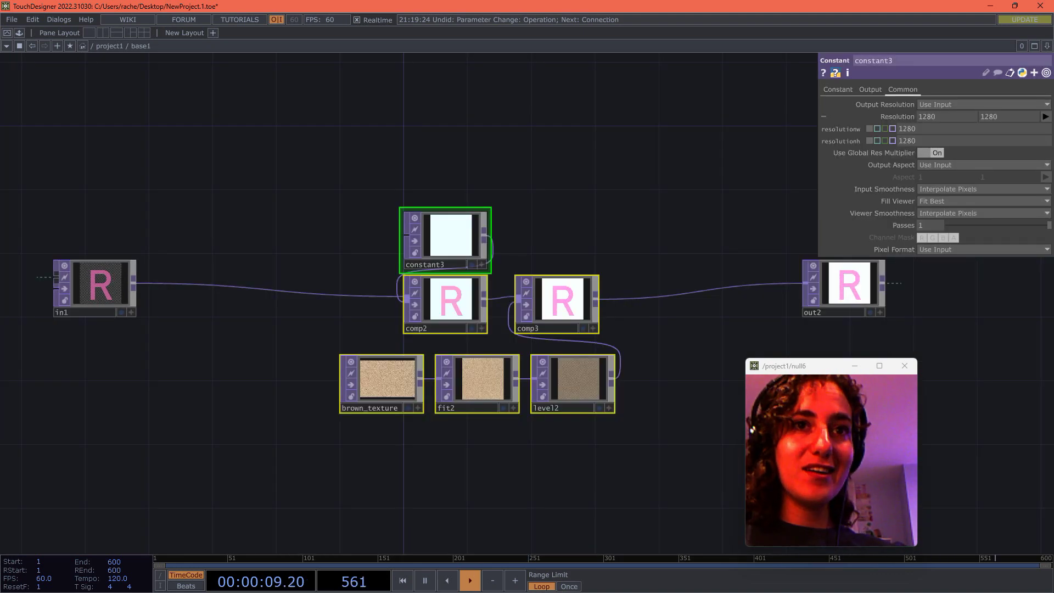
key("u")
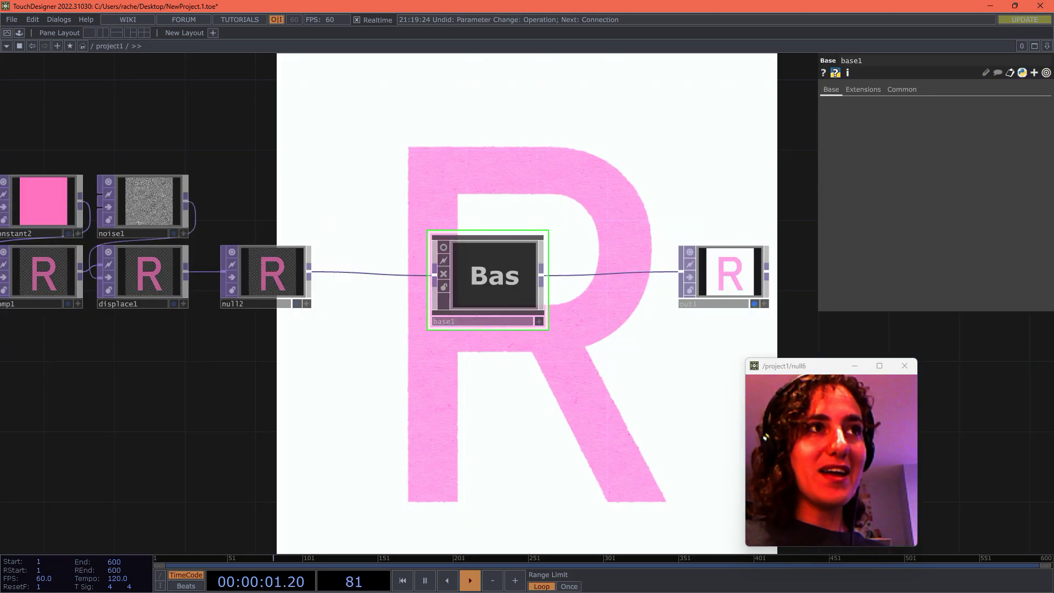
Rename the Base component as paper_layers
scroll(438, 301, "up", 4)
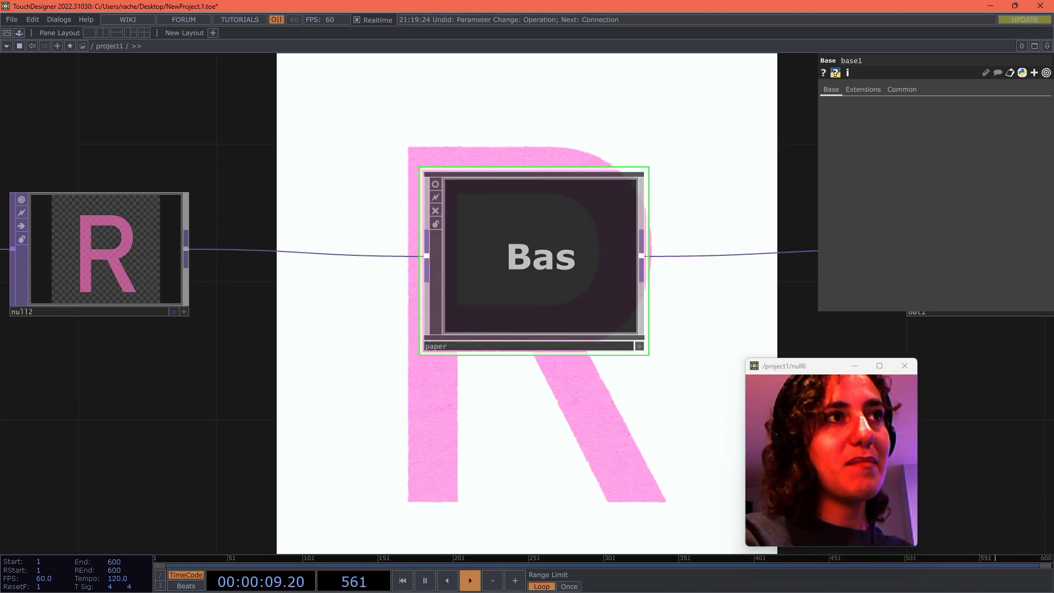
type("yers")
key("Return")
scroll(481, 297, "down", 5)
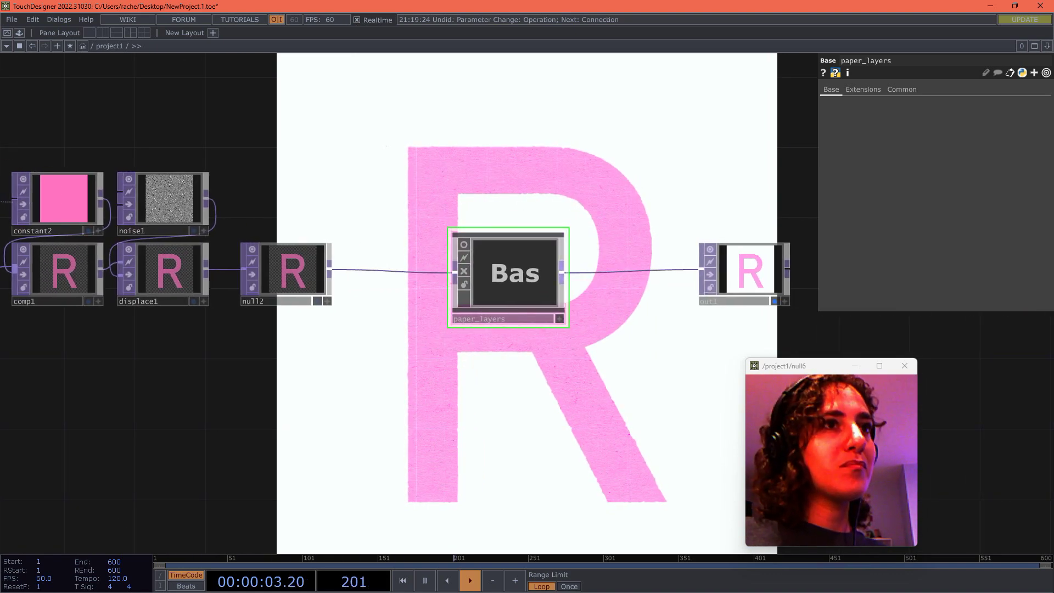
Move out1 right beside paper_layers and place null2 next to displace1
left_click_drag(749, 271, 627, 271)
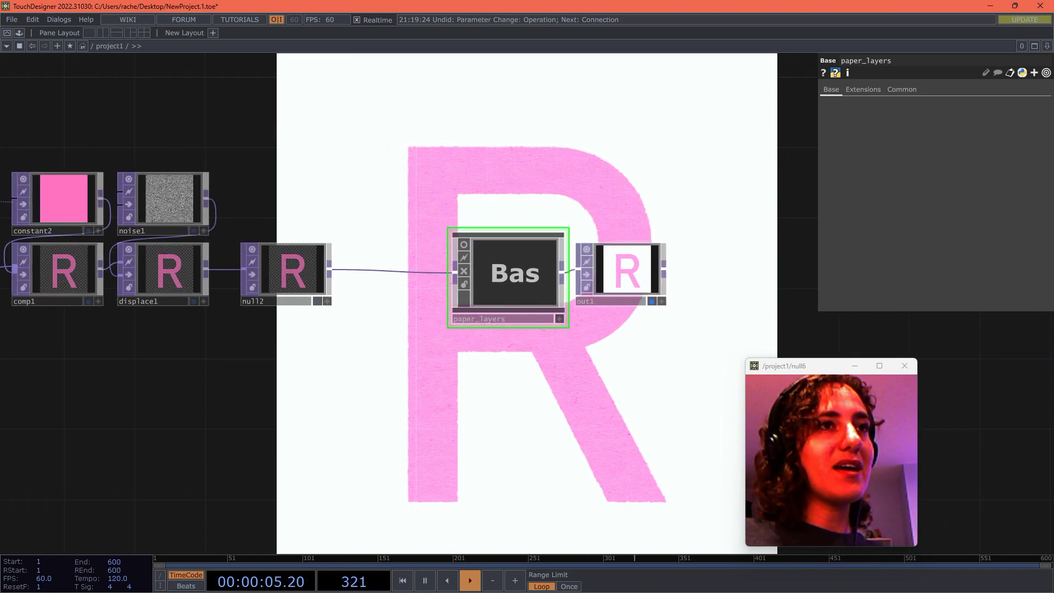
left_click_drag(396, 324, 472, 332)
left_click_drag(369, 277, 474, 277)
scroll(615, 267, "down", 5)
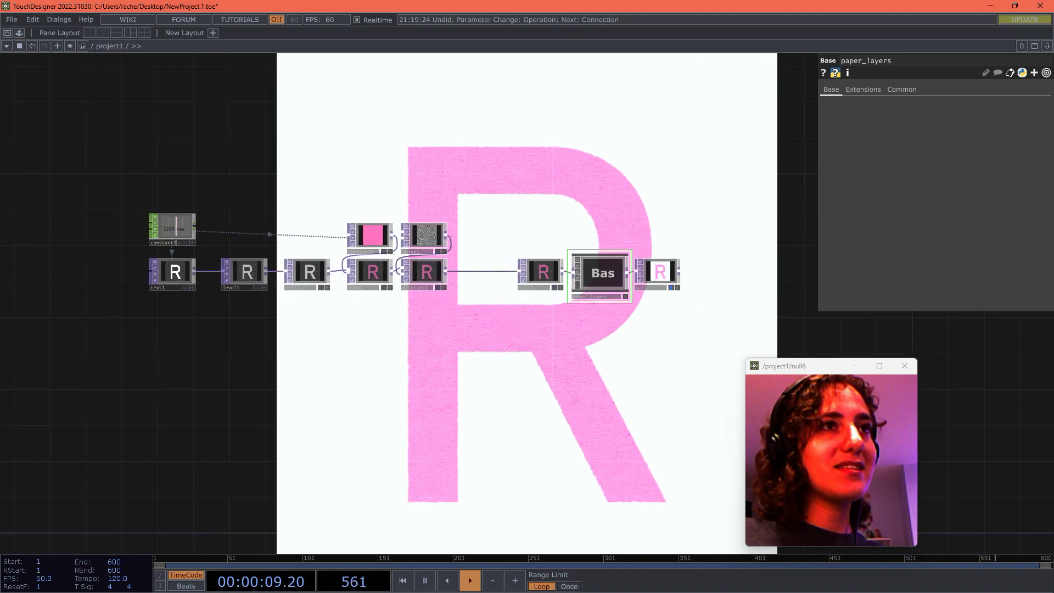
left_click_drag(541, 271, 486, 271)
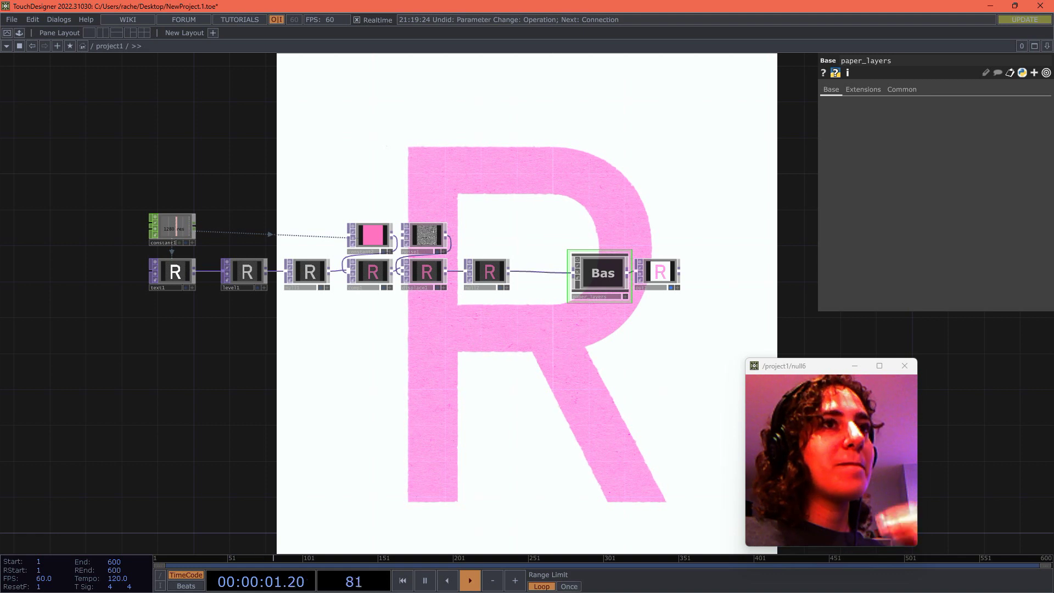
left_click_drag(494, 335, 525, 351)
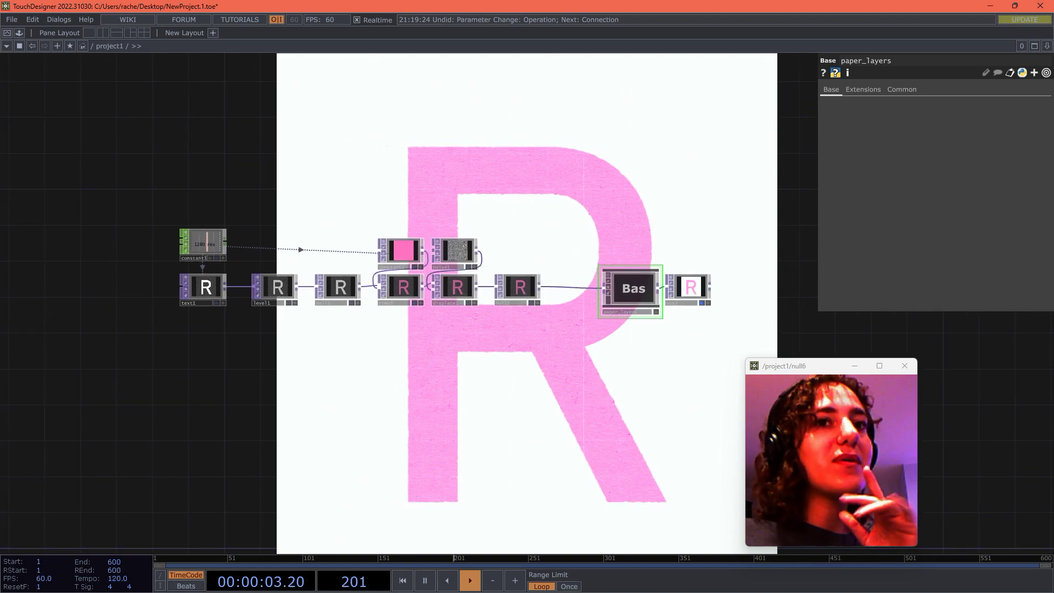
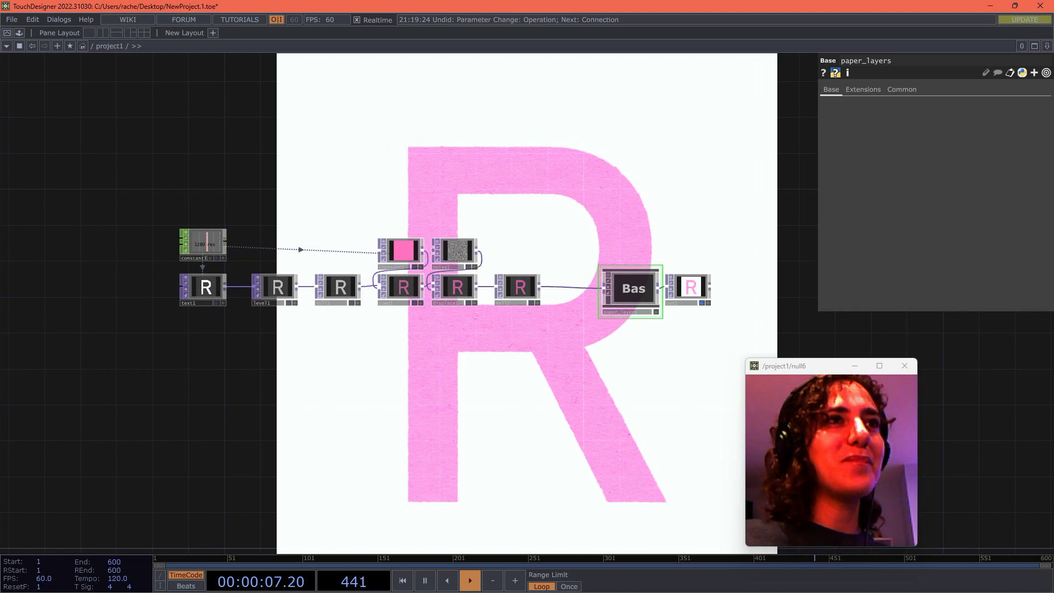
Move null2 close to paper_layers, leaving free space between it and displace1
scroll(618, 378, "up", 3)
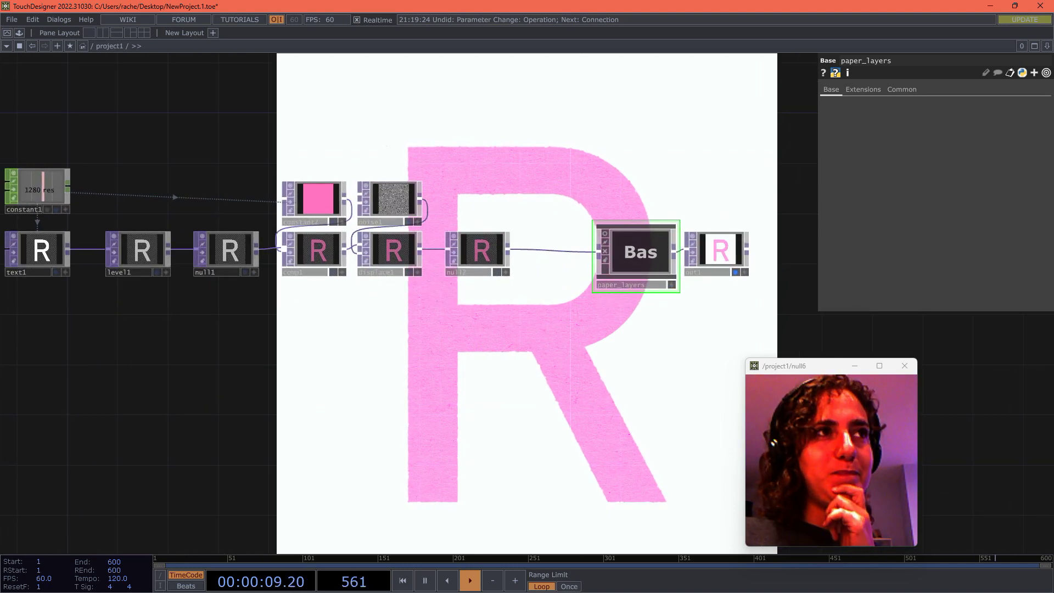
left_click_drag(617, 378, 752, 375)
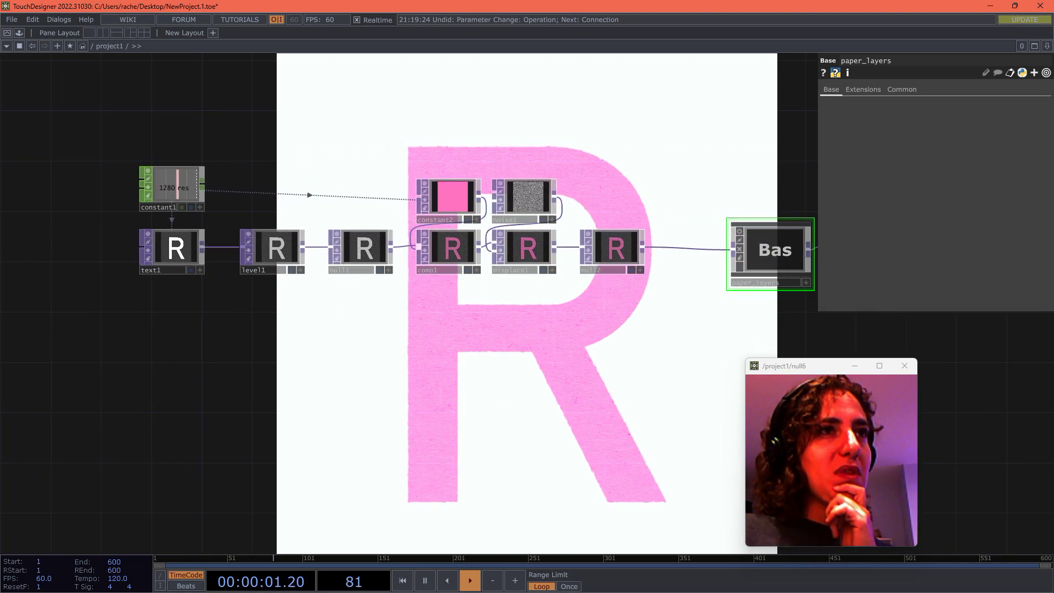
mouse_move(344, 308)
right_mouse_down()
mouse_move(588, 230)
mouse_move(642, 176)
right_mouse_up()
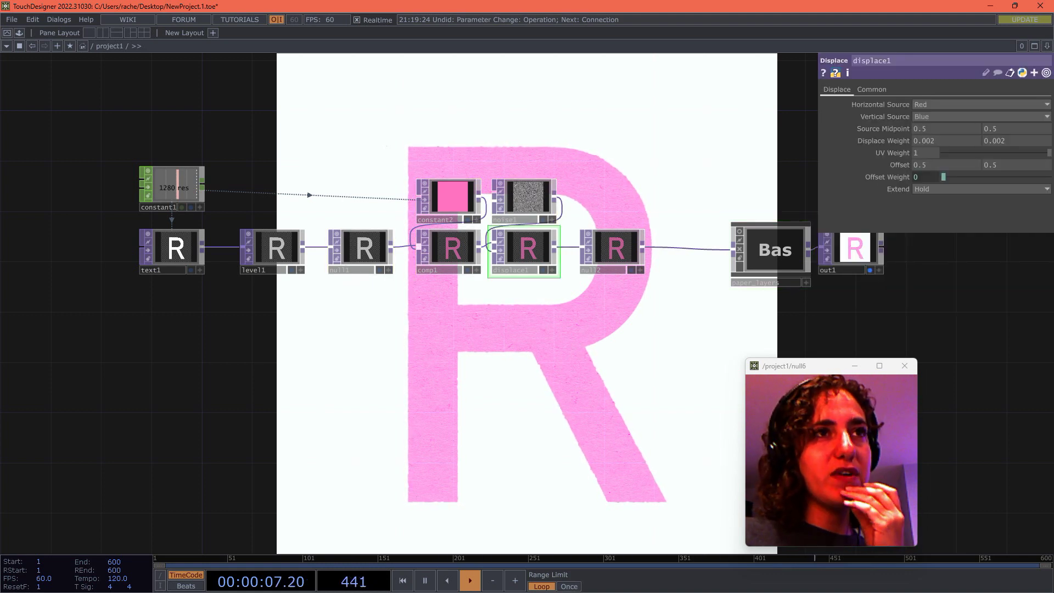
scroll(539, 280, "up", 3)
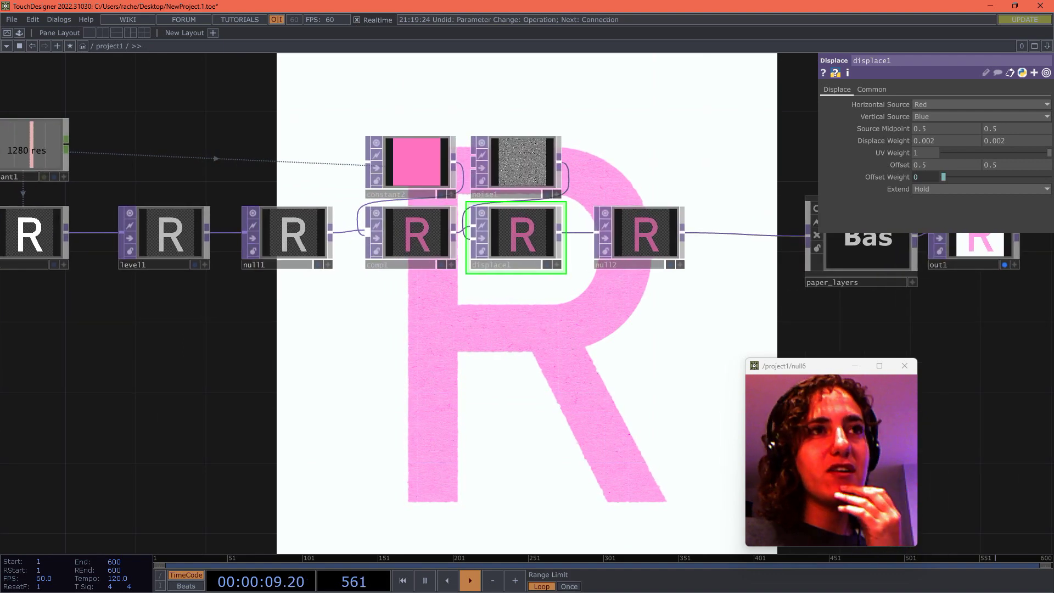
left_click_drag(539, 283, 518, 295)
left_click_drag(625, 244, 730, 245)
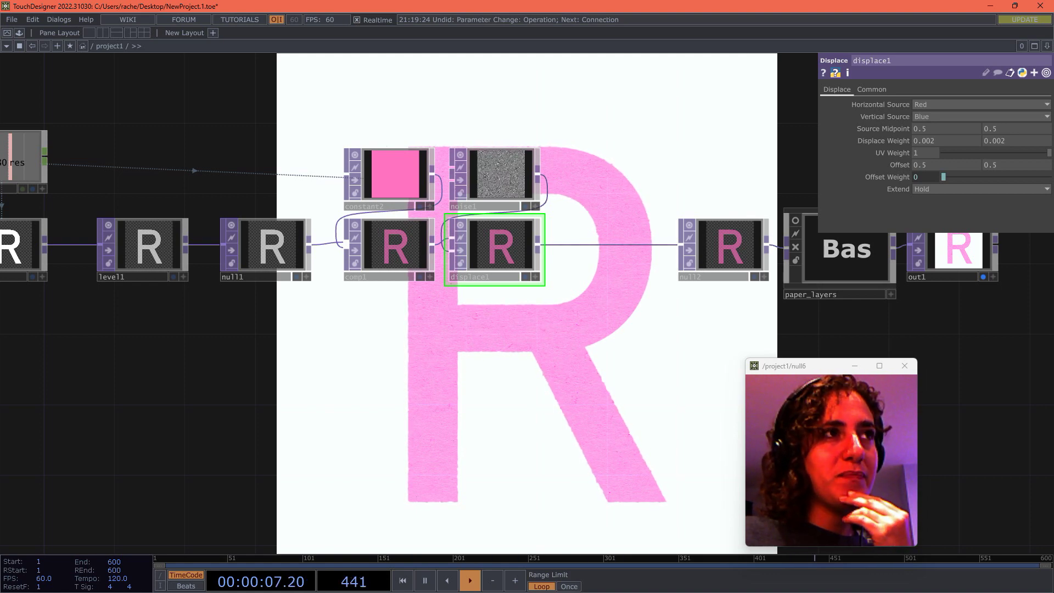
Copy null1, constant2, noise1, comp1 and displace1 and paste the group below the original chain
left_click_drag(286, 324, 387, 323)
left_click(373, 245)
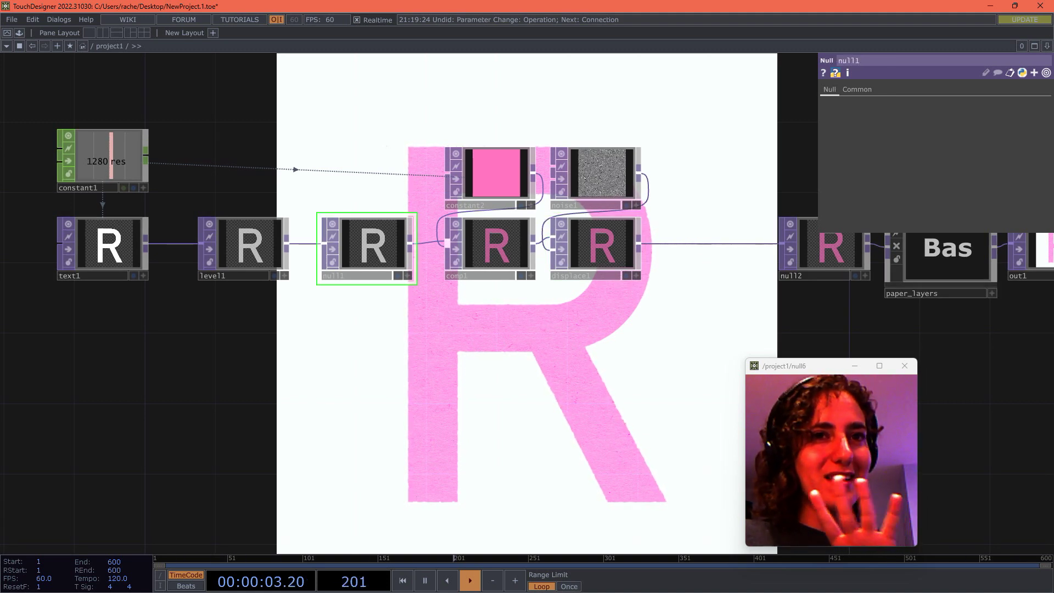
right_click_drag(397, 299, 600, 153)
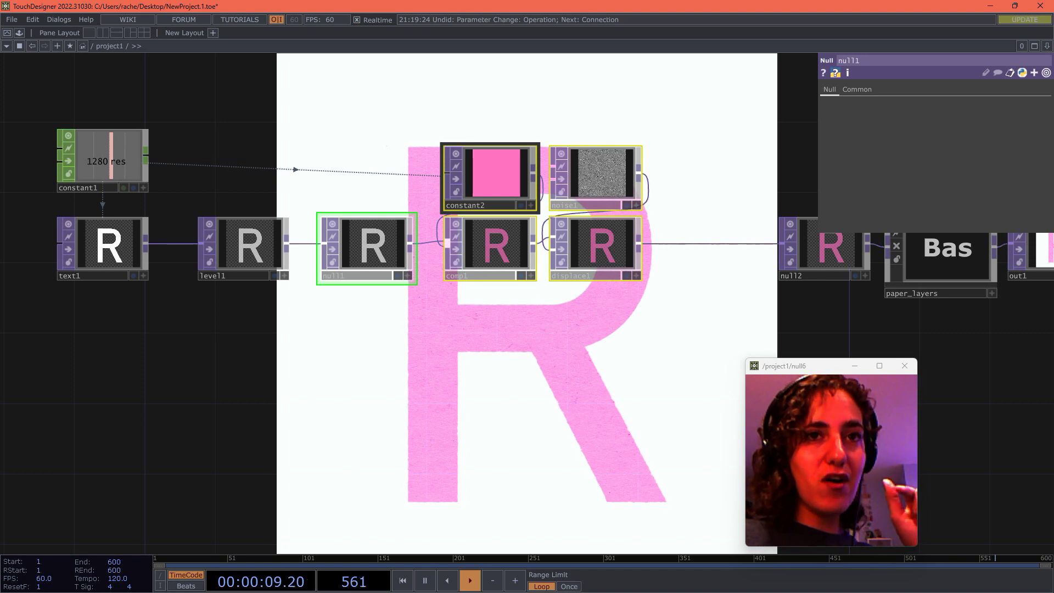
key("ctrl+c")
scroll(542, 208, "down", 3)
key("ctrl+v")
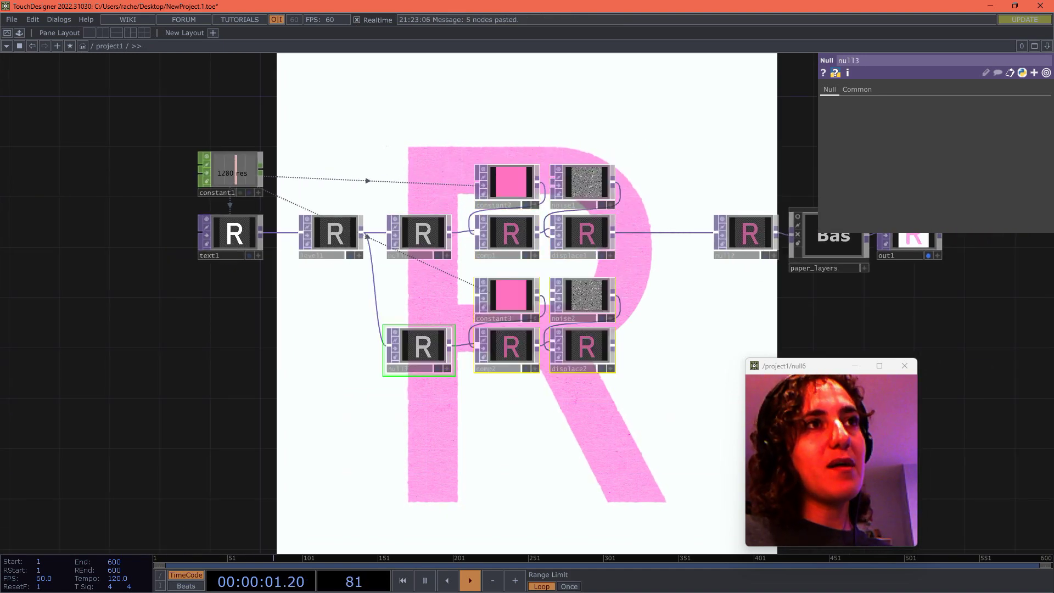
Paste another copy of the five-node color chain below the first copy and move level1 closer to text1
left_click_drag(695, 388, 424, 409)
key("ctrl+v")
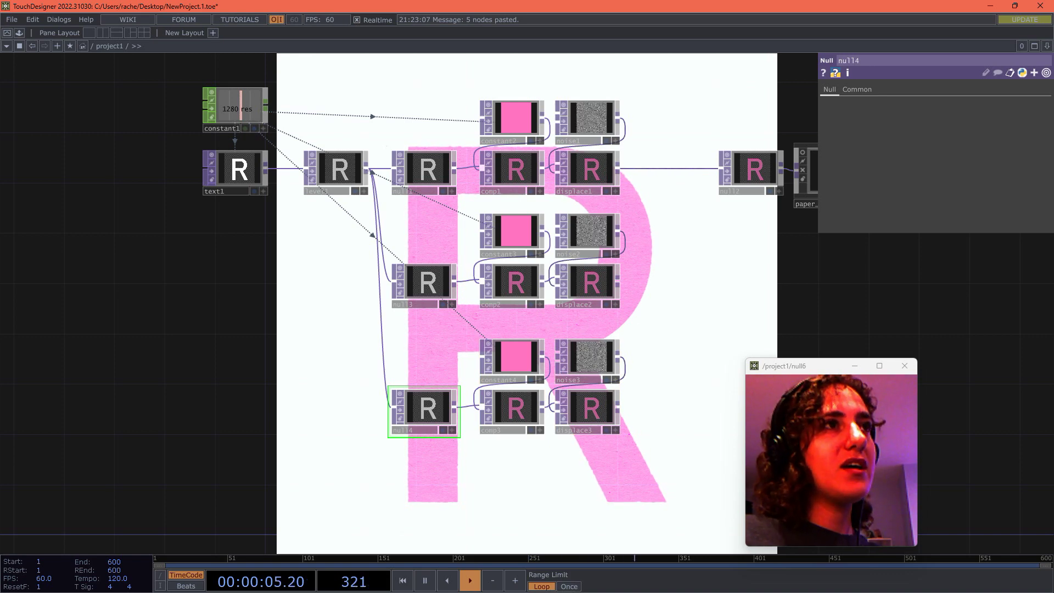
left_click_drag(344, 168, 319, 169)
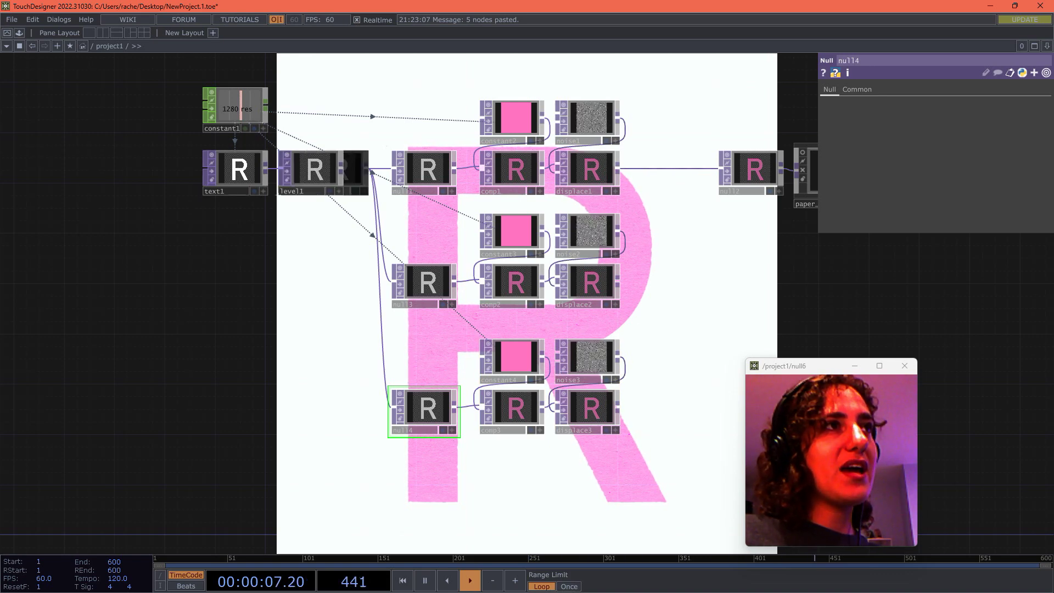
Rename the null at the start of the top color chain as pink_start
scroll(319, 169, "up", 3)
scroll(351, 153, "down", 3)
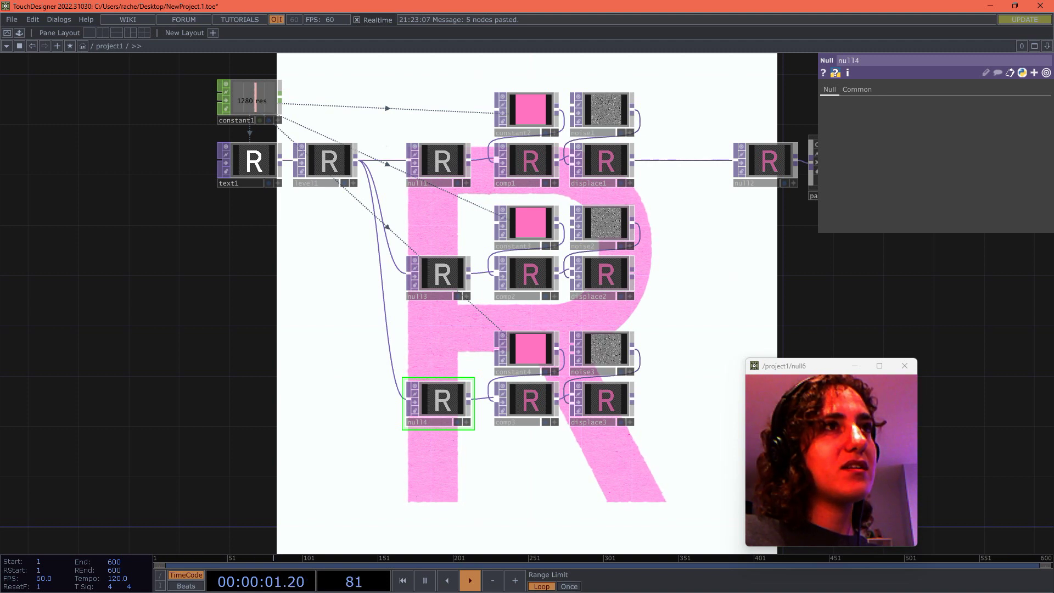
left_click(426, 181)
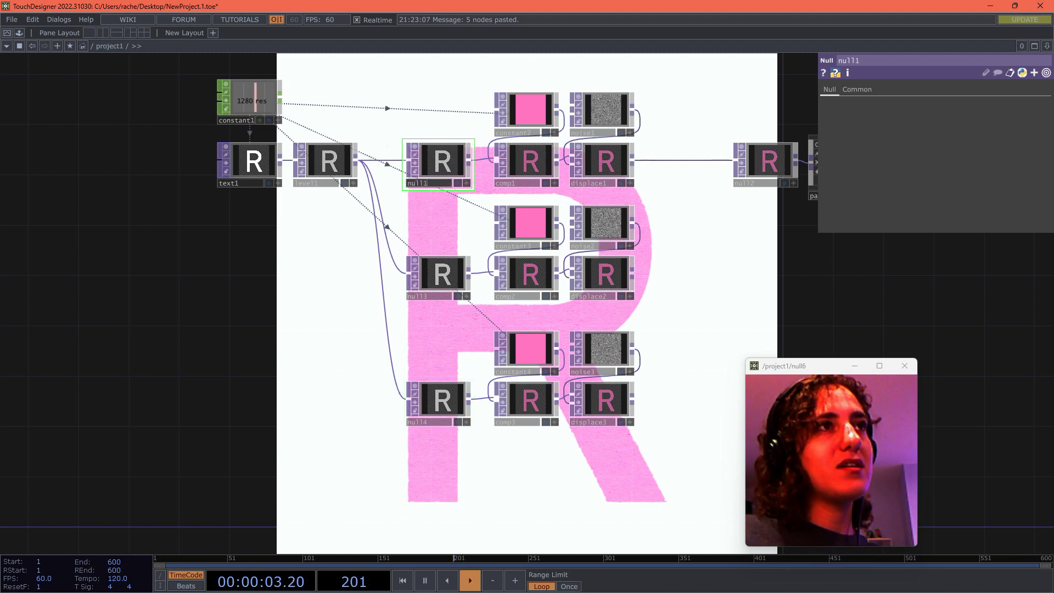
left_click(434, 282)
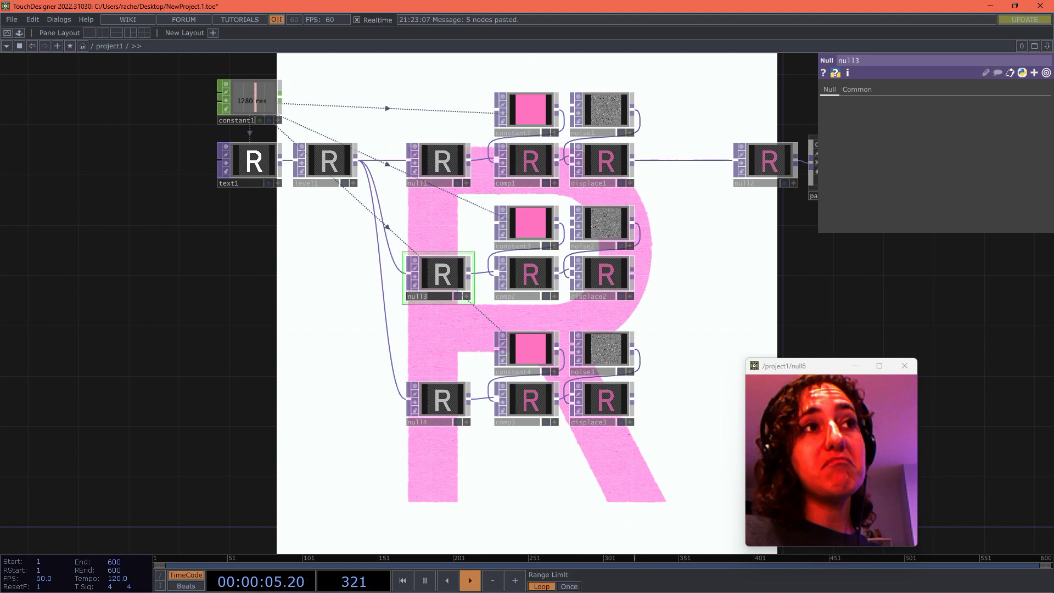
left_click(431, 413)
left_click(430, 179)
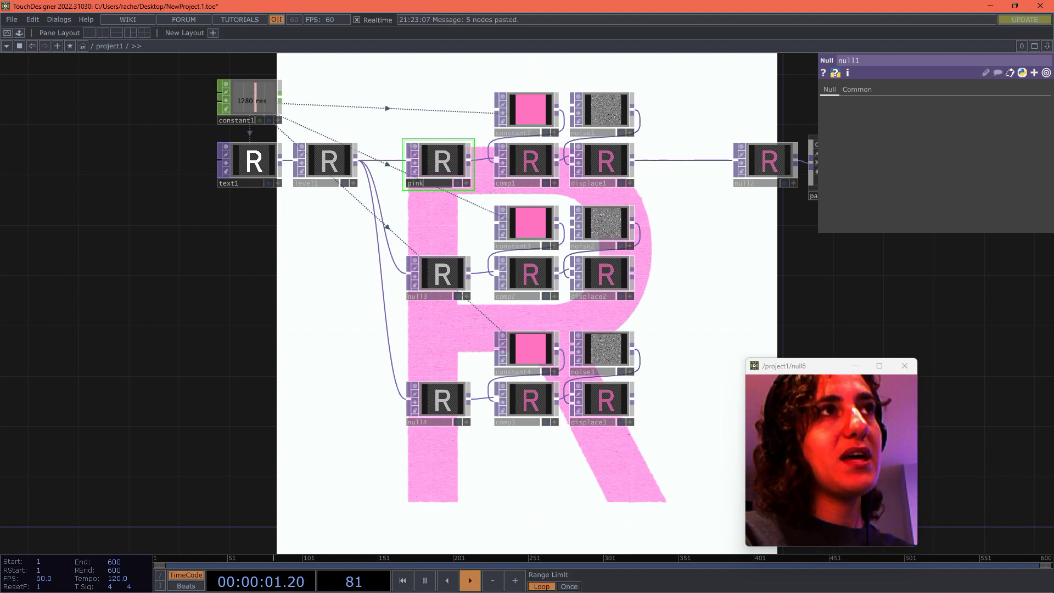
type("pink_start")
key("Return")
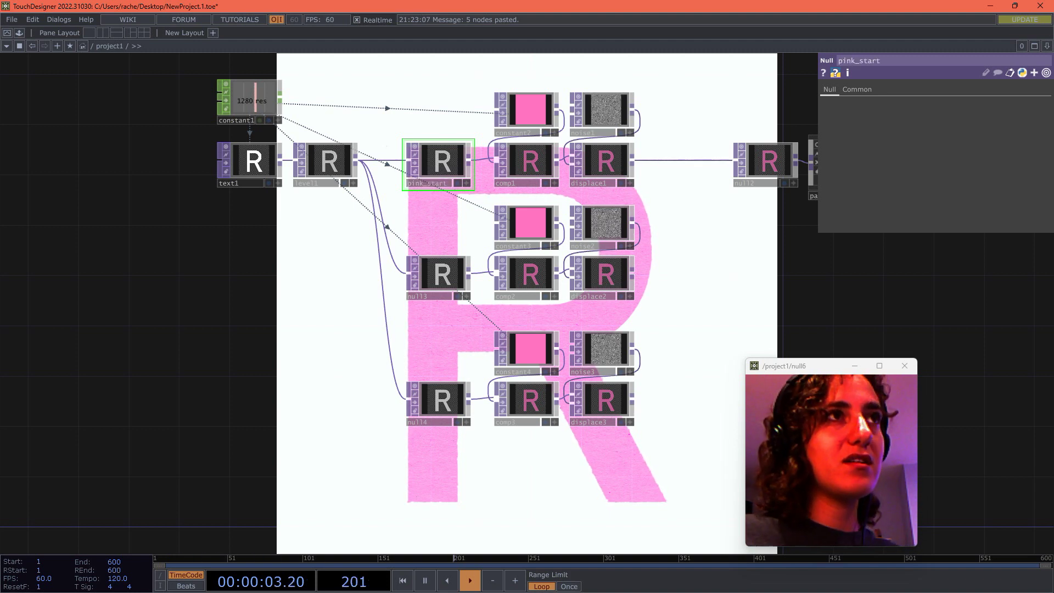
Rename the null starting the middle chain as blue_start and the one starting the lowest chain as yellow_start
double_click(418, 297)
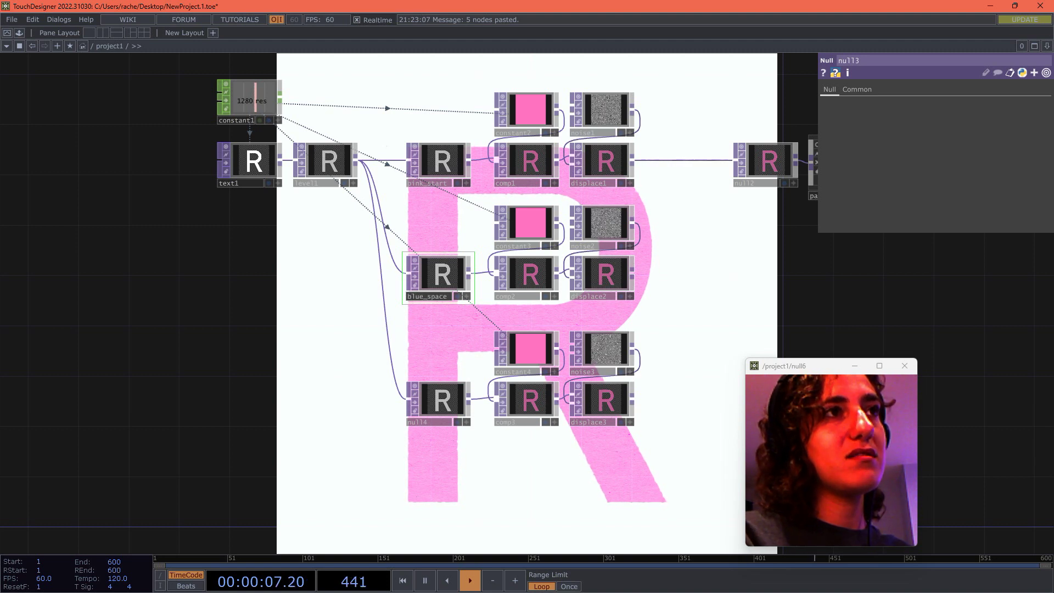
type("blue_st")
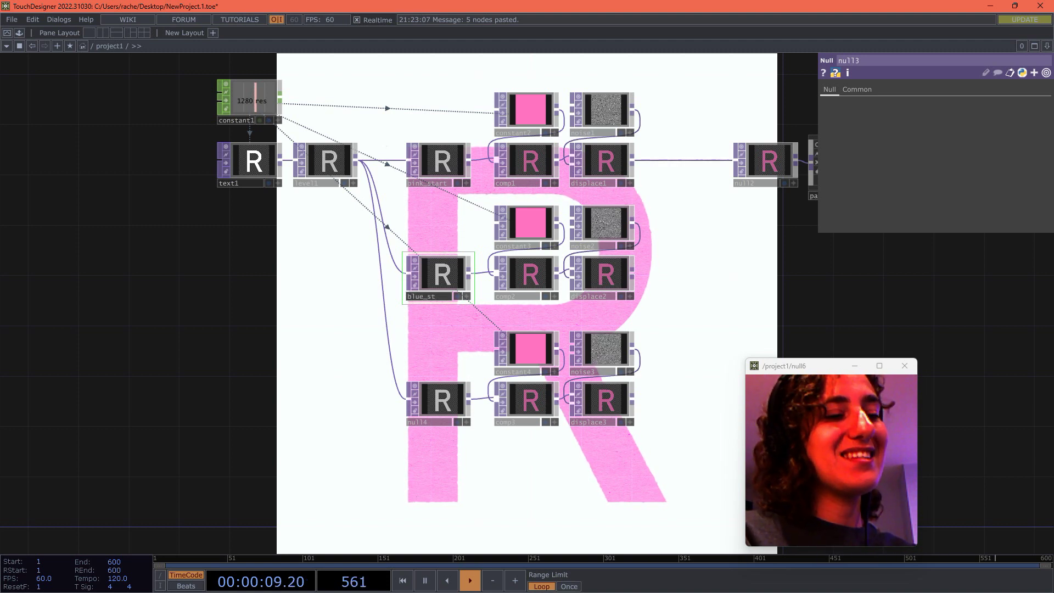
type("art")
key("Return")
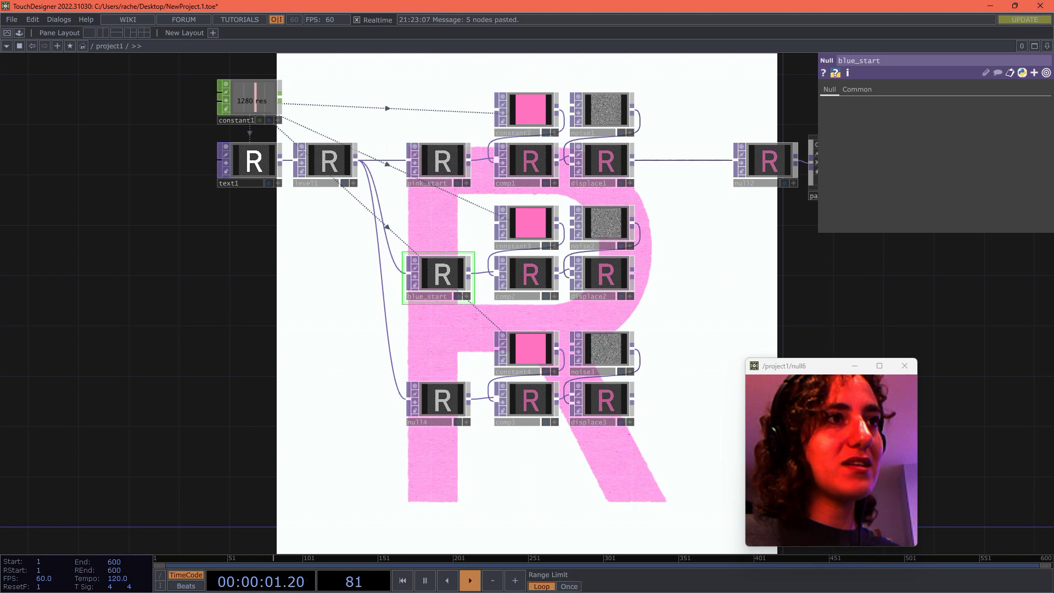
double_click(417, 422)
type("yell")
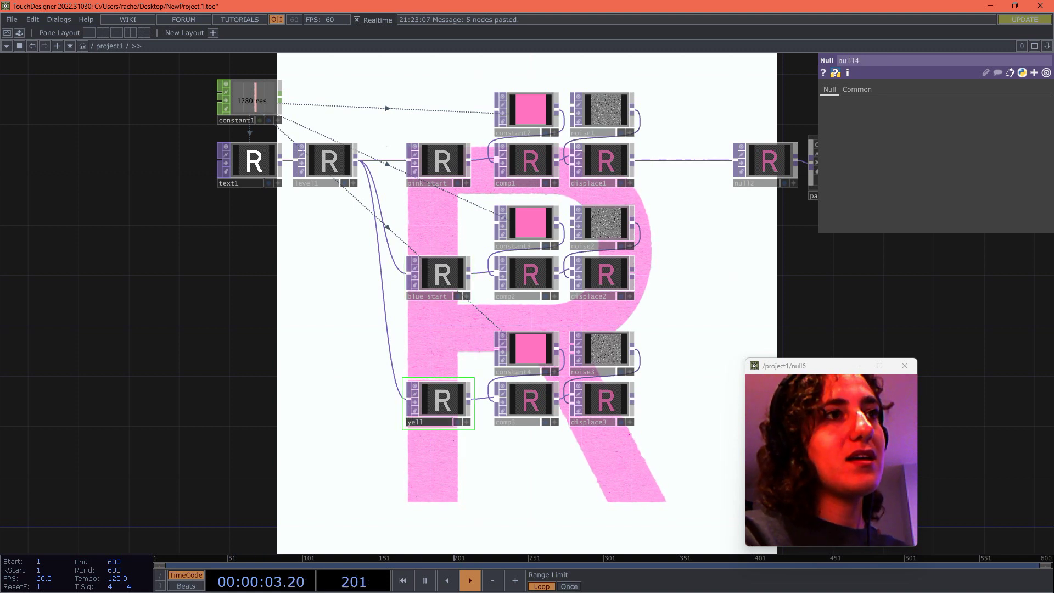
key("Return")
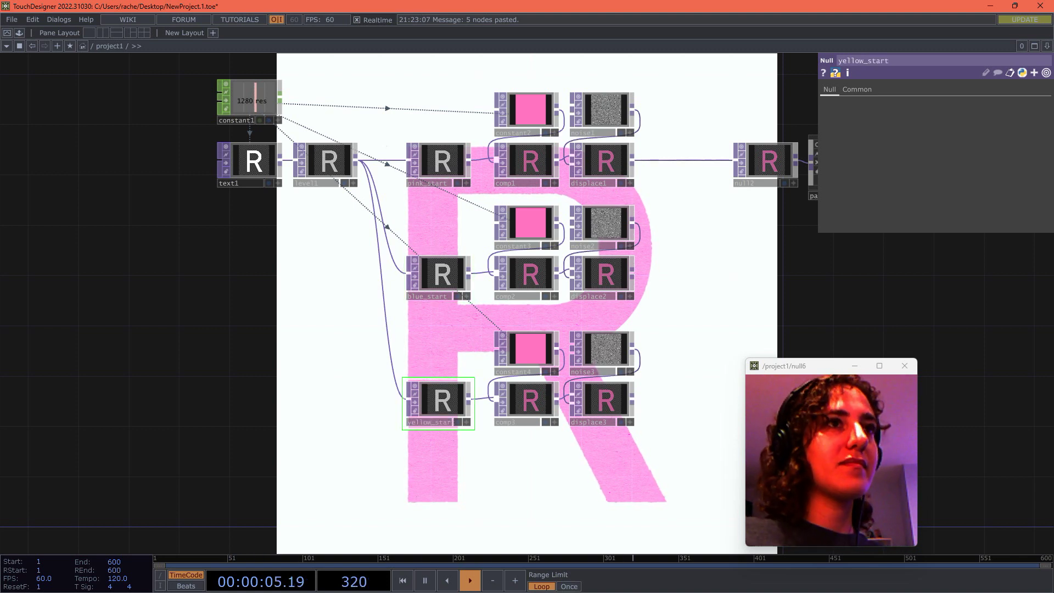
Move the yellow_start and blue_start chains slightly down to space the three color chains evenly
left_click_drag(497, 393, 379, 477)
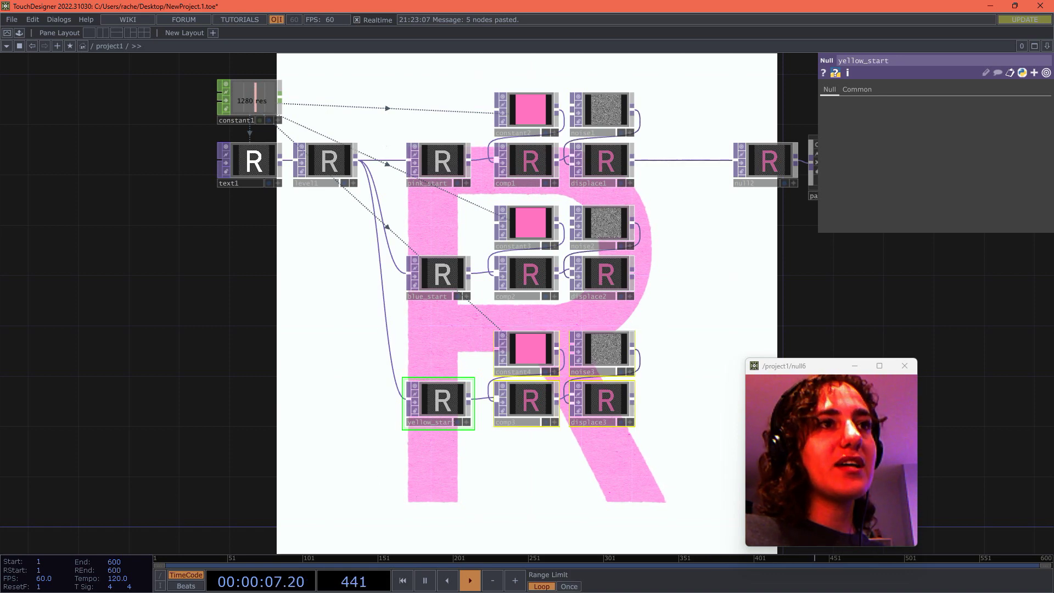
left_click_drag(439, 401, 440, 413)
left_click_drag(654, 212, 442, 286)
left_click(670, 324)
left_click(607, 287)
left_click_drag(670, 324, 648, 348)
Set the color of constant3 in the blue chain to dark blue, with red 0.05, green 0.32 and blue 0.54
left_click(505, 135)
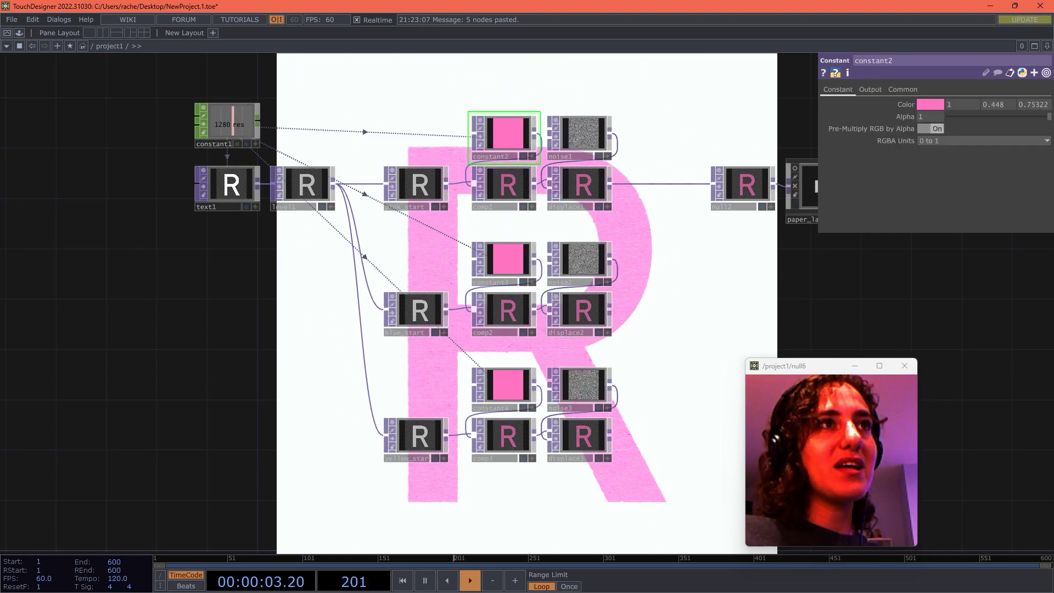
left_click(504, 262)
scroll(508, 266, "up", 3)
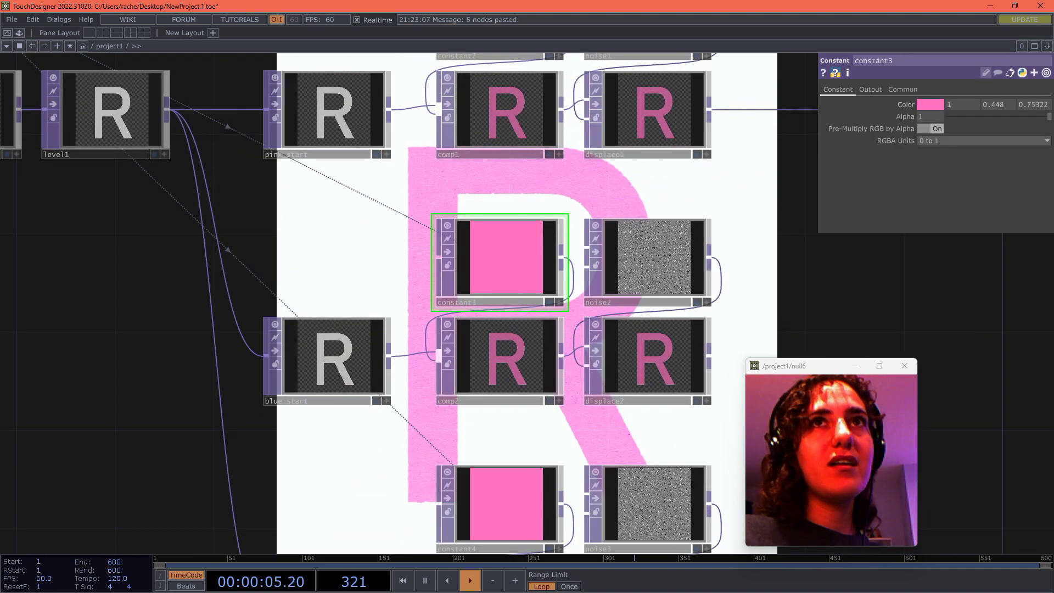
left_click(928, 105)
left_click_drag(928, 140, 911, 141)
mouse_move(977, 124)
left_mouse_down()
mouse_move(945, 124)
mouse_move(956, 124)
left_mouse_up()
Set the color of constant4 in the yellow chain to golden yellow, with red 0.91, green 0.72 and blue 0.25
left_click_drag(497, 435, 470, 277)
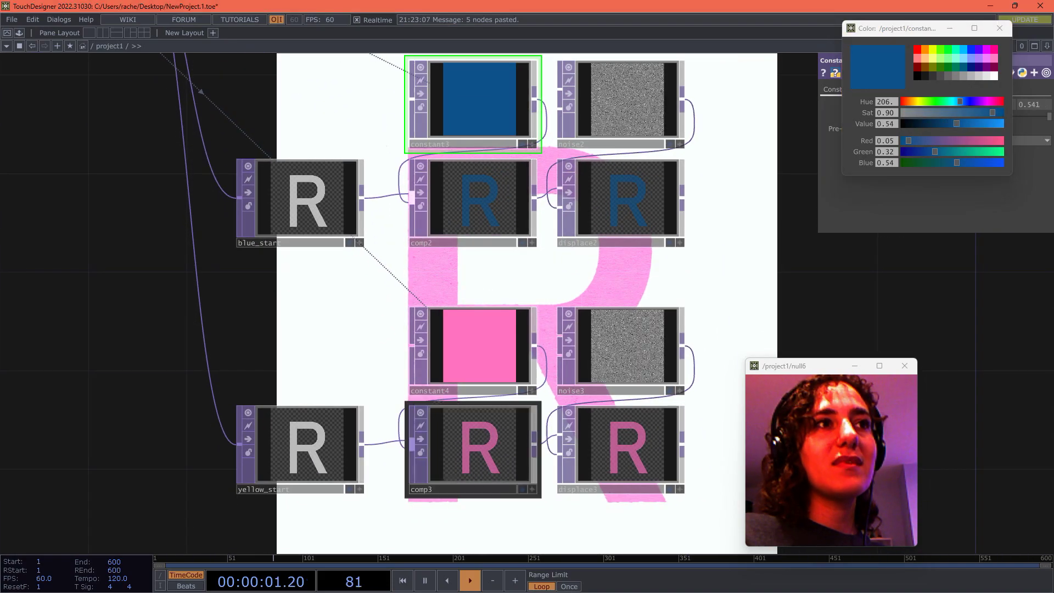
left_click(475, 351)
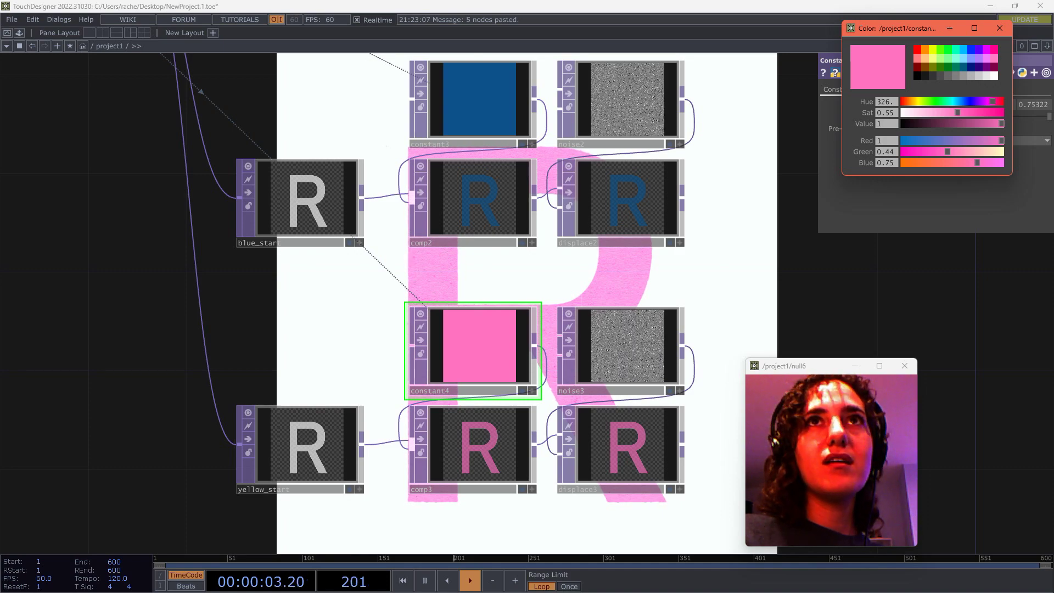
left_click(933, 49)
left_click_drag(1002, 151, 975, 151)
left_click_drag(904, 162, 929, 163)
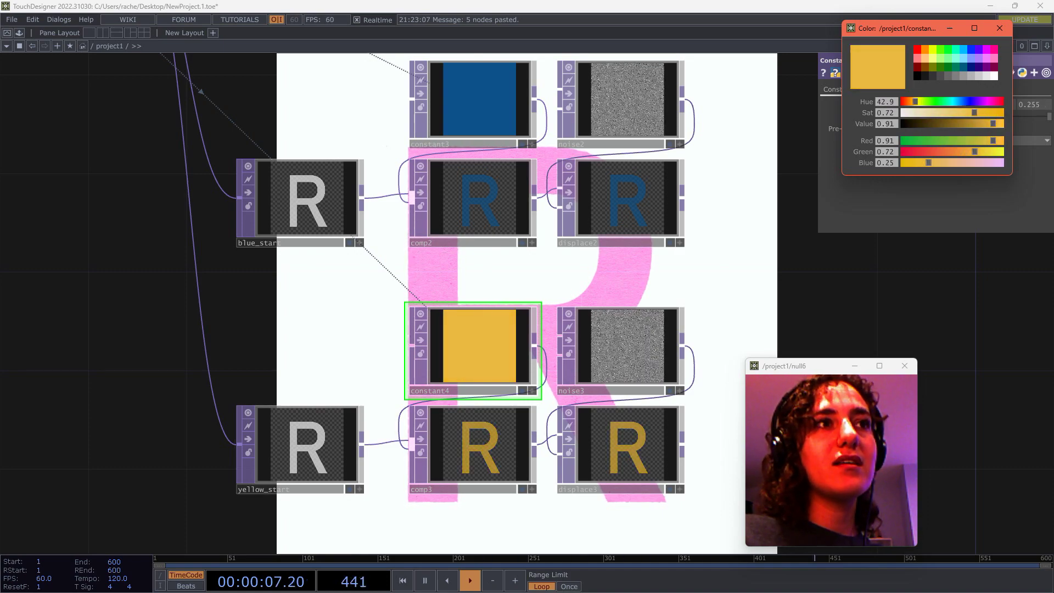
Move the floating null6 viewer window farther out so it clears the network nodes
left_click(741, 247)
scroll(741, 246, "down", 4)
scroll(744, 245, "down", 5)
scroll(764, 247, "up", 6)
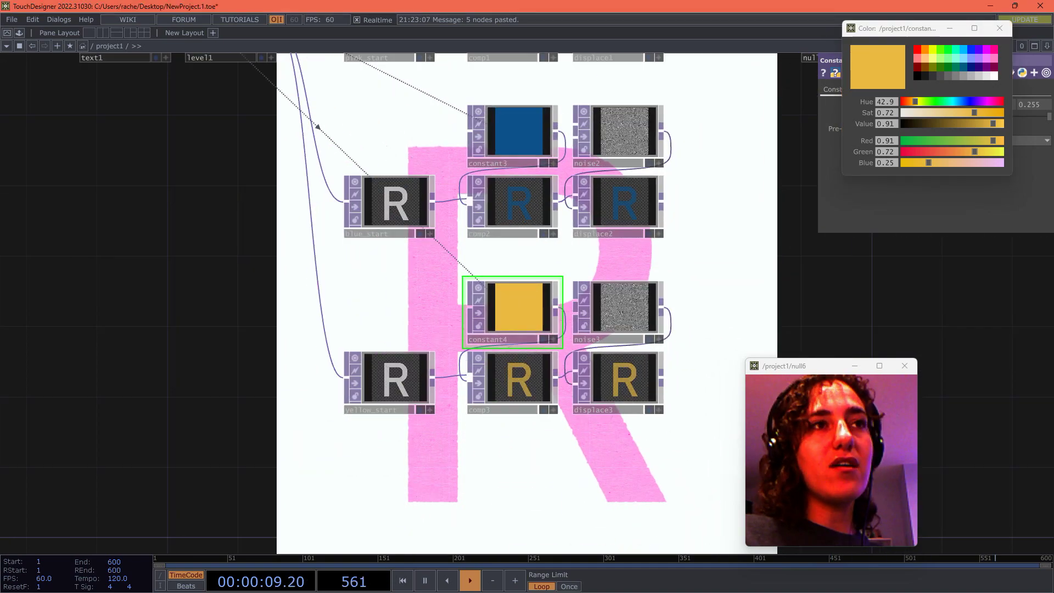
left_click_drag(765, 248, 788, 476)
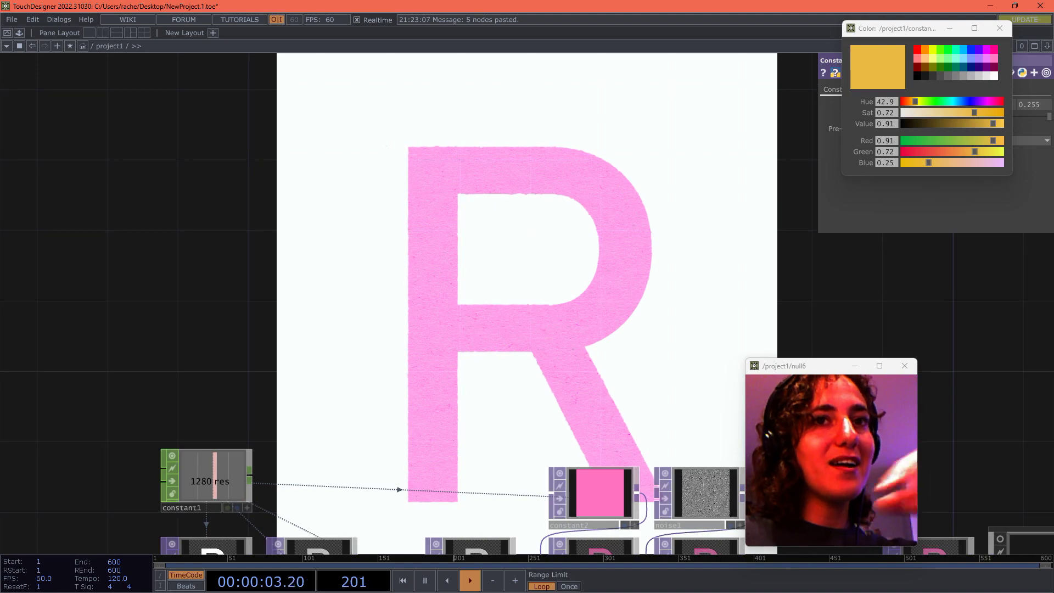
left_click_drag(797, 366, 908, 311)
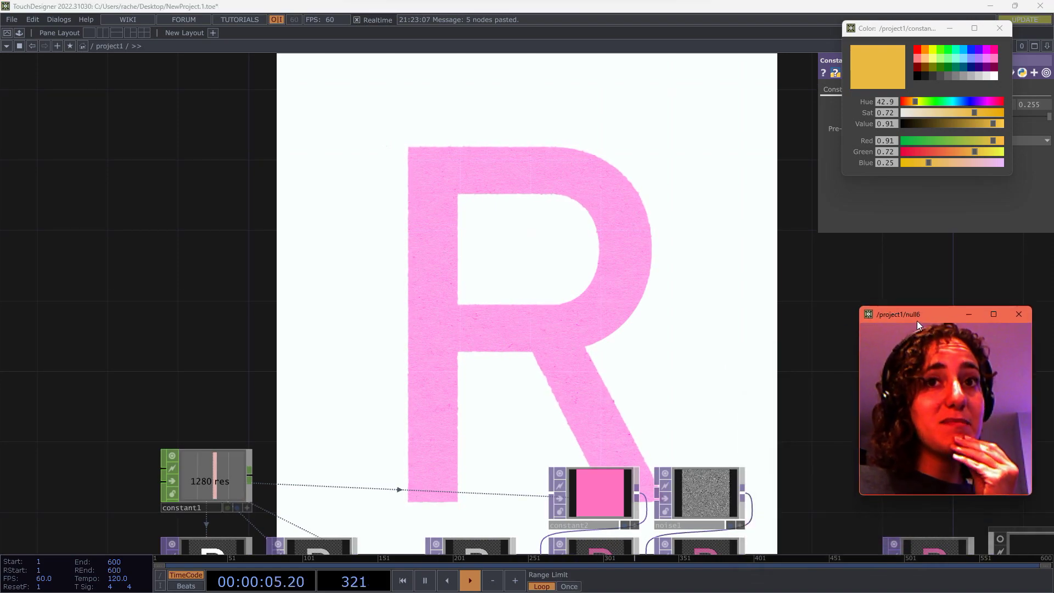
left_click_drag(755, 508, 637, 281)
Set the seed of noise2 in the blue chain to 5544
scroll(621, 282, "up", 10)
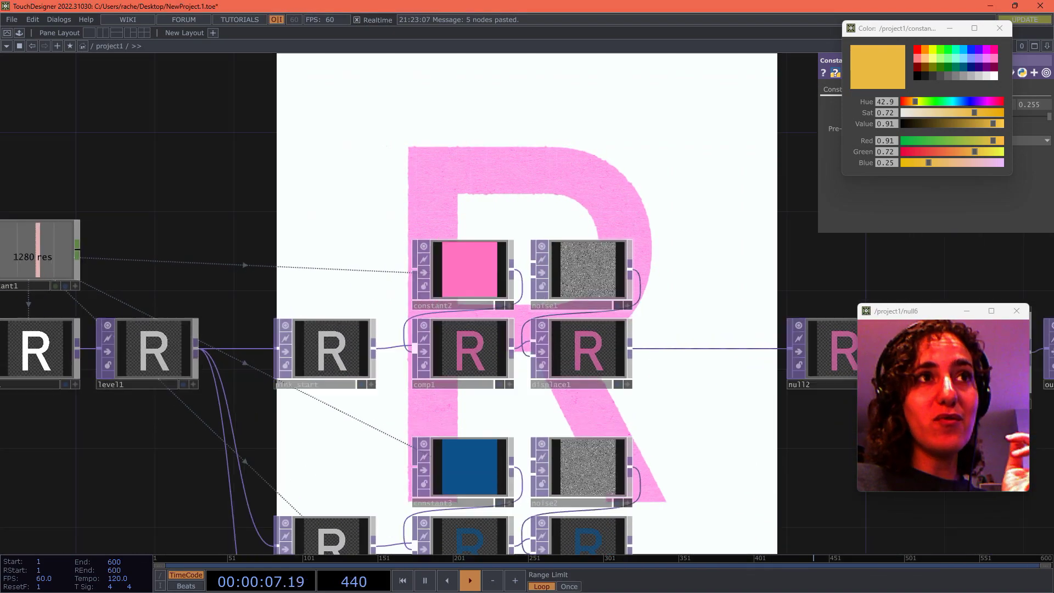
left_click_drag(709, 307, 695, 151)
left_click(582, 132)
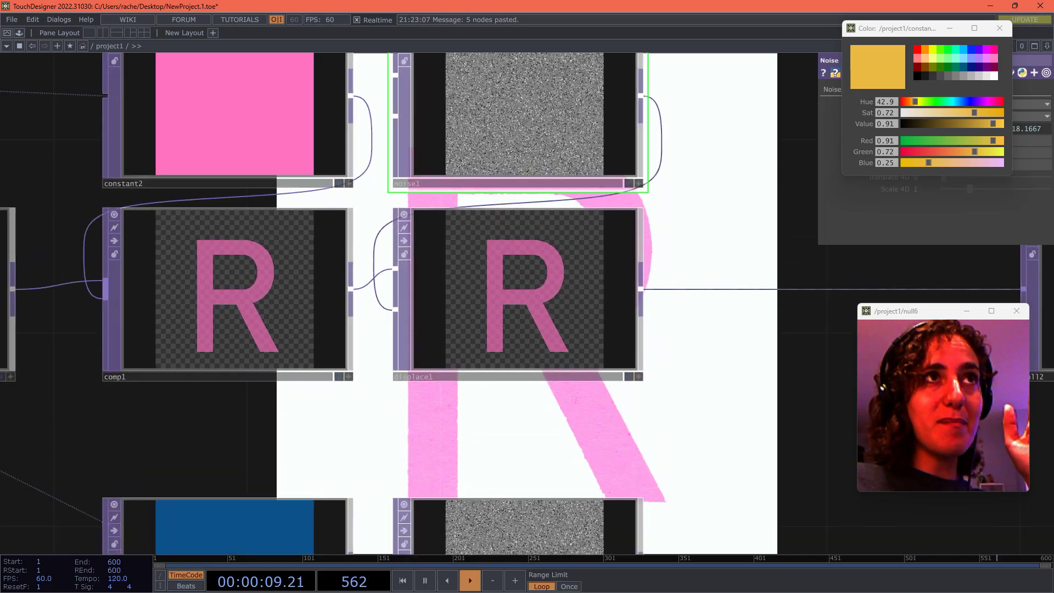
left_click(571, 517)
scroll(570, 463, "down", 3)
scroll(570, 463, "down", 3)
left_click_drag(570, 463, 589, 269)
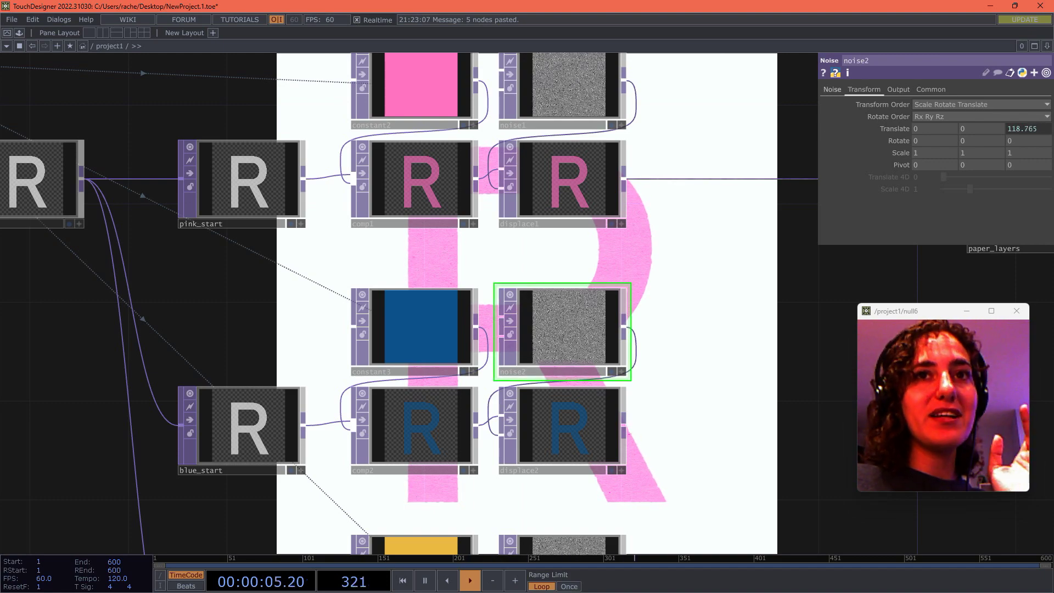
left_click(832, 89)
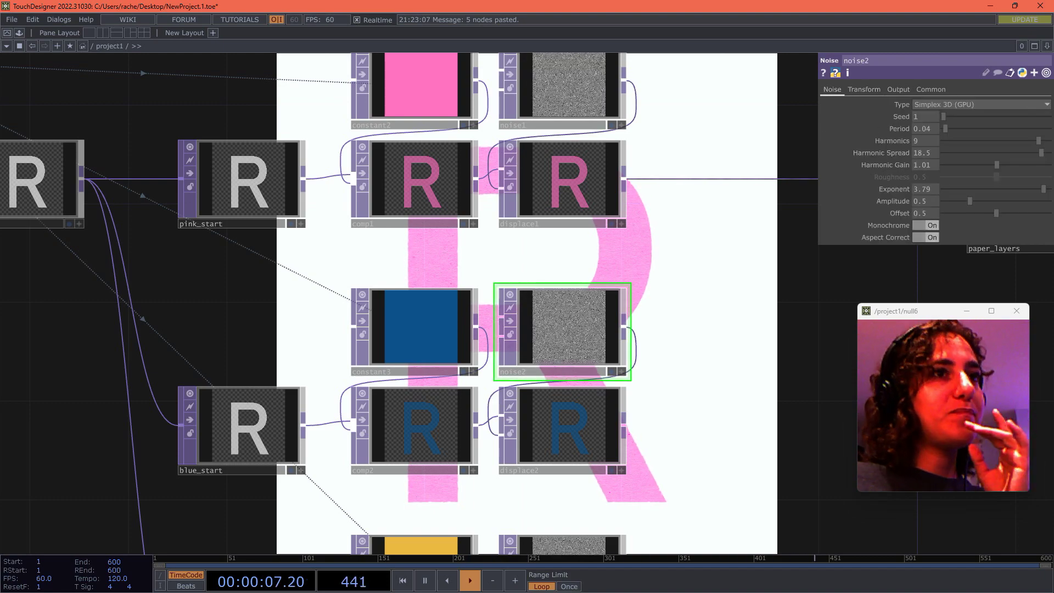
scroll(686, 309, "down", 2)
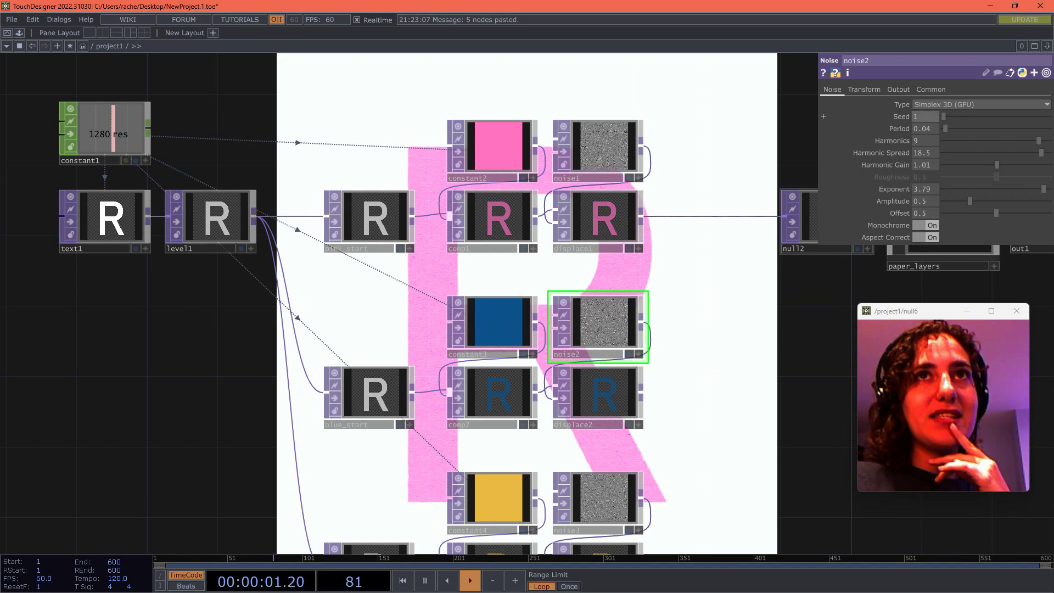
left_click(1002, 116)
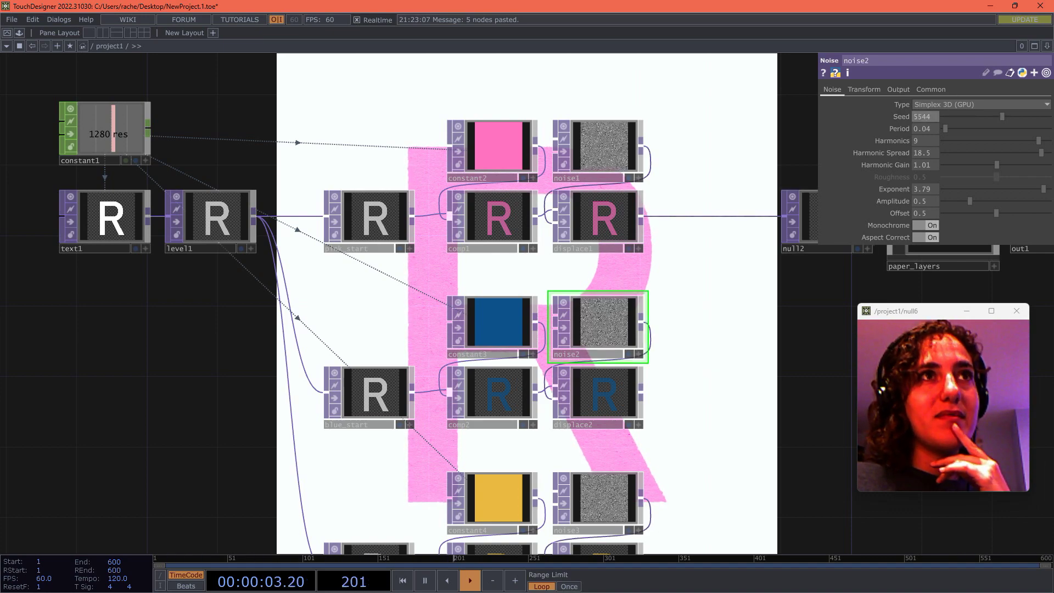
Set the seed of noise3 in the yellow chain to 674
scroll(652, 515, "up", 3)
scroll(650, 222, "down", 3)
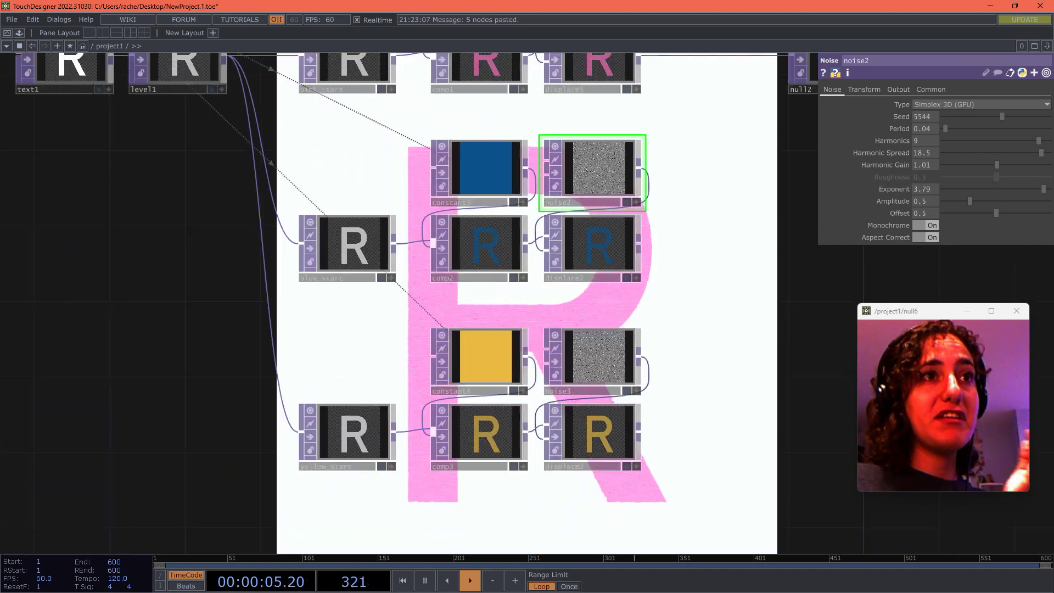
left_click(598, 354)
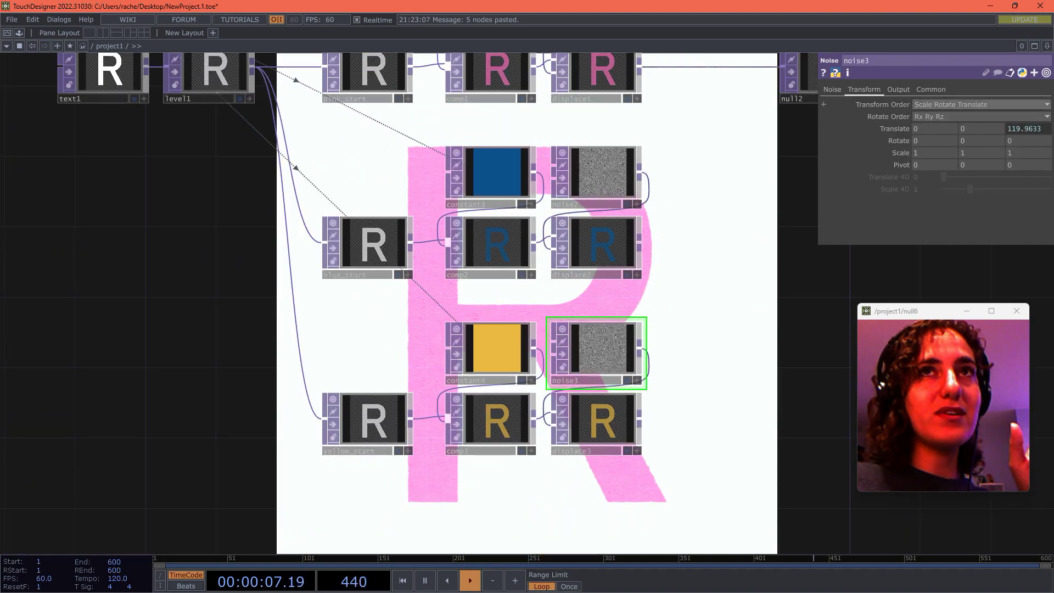
left_click(833, 89)
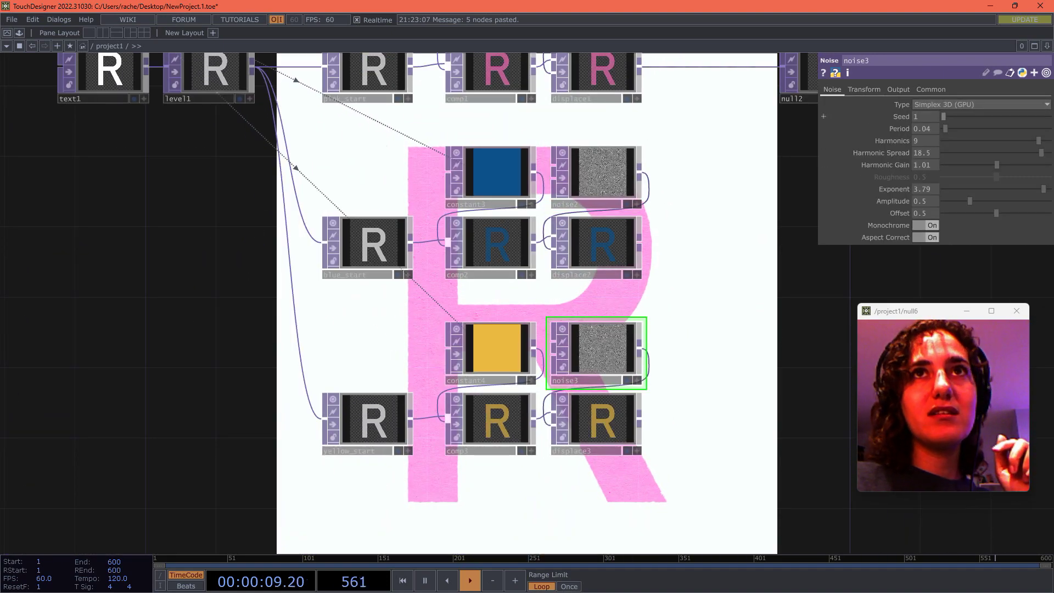
scroll(692, 264, "down", 4)
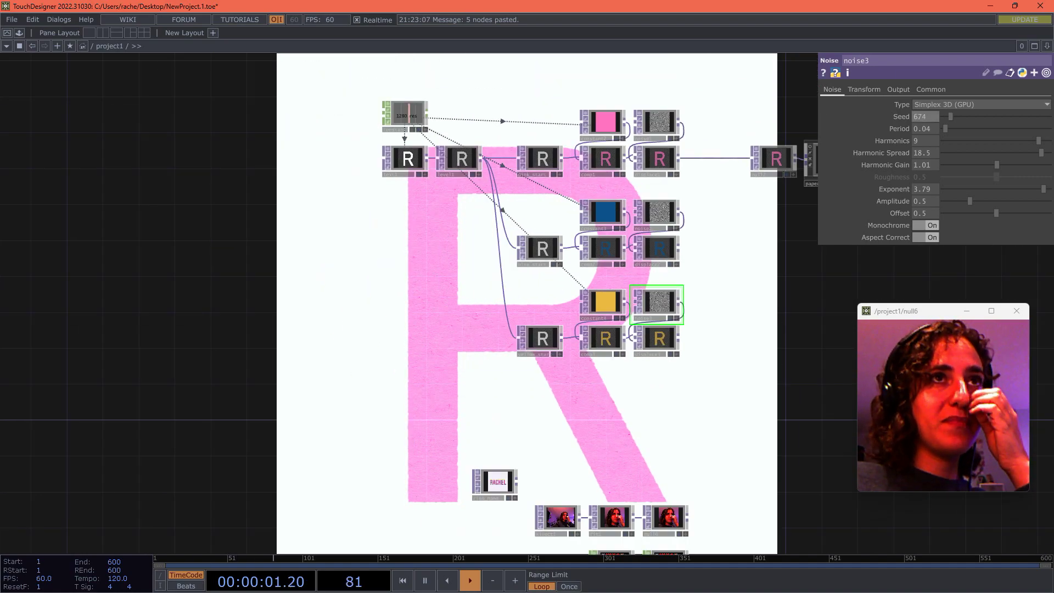
Insert a Composite TOP into the wire between displace1 and null2 in the pink chain
scroll(676, 220, "up", 8)
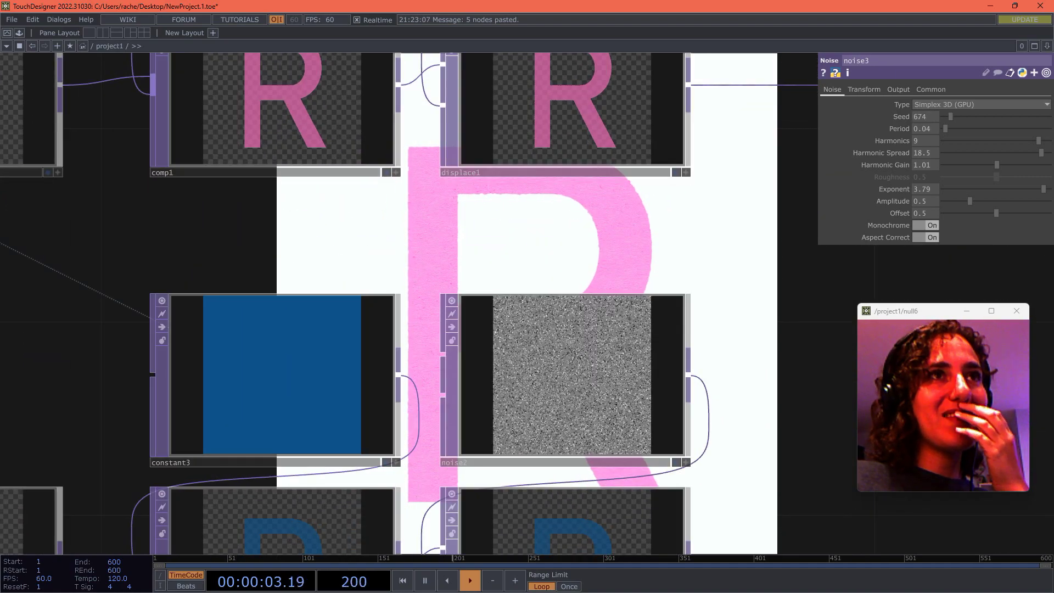
left_click_drag(736, 352, 719, 184)
left_click_drag(730, 439, 560, 388)
scroll(662, 270, "down", 5)
scroll(556, 375, "down", 3)
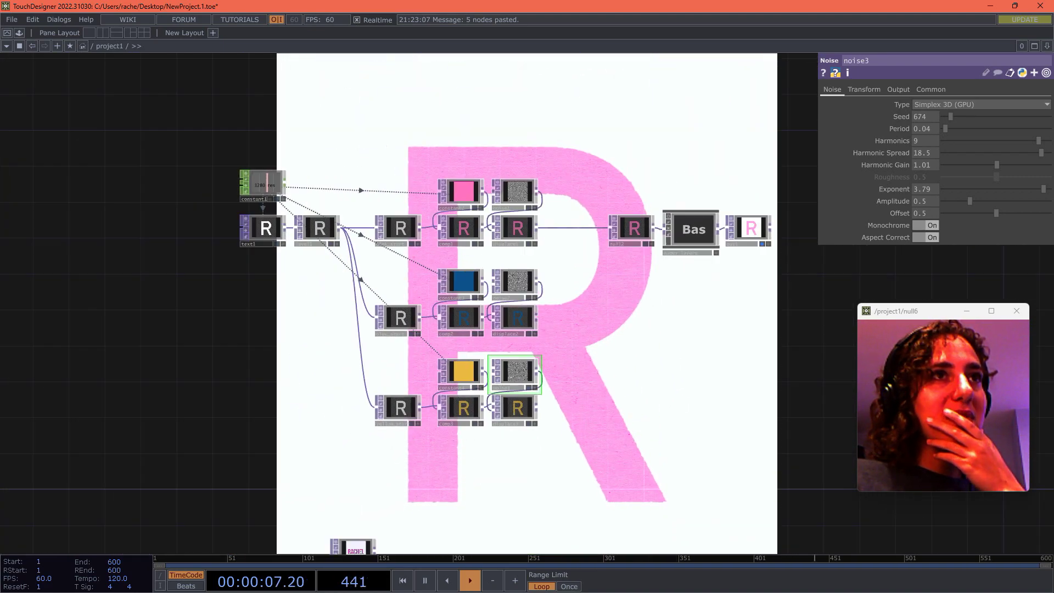
scroll(597, 340, "up", 4)
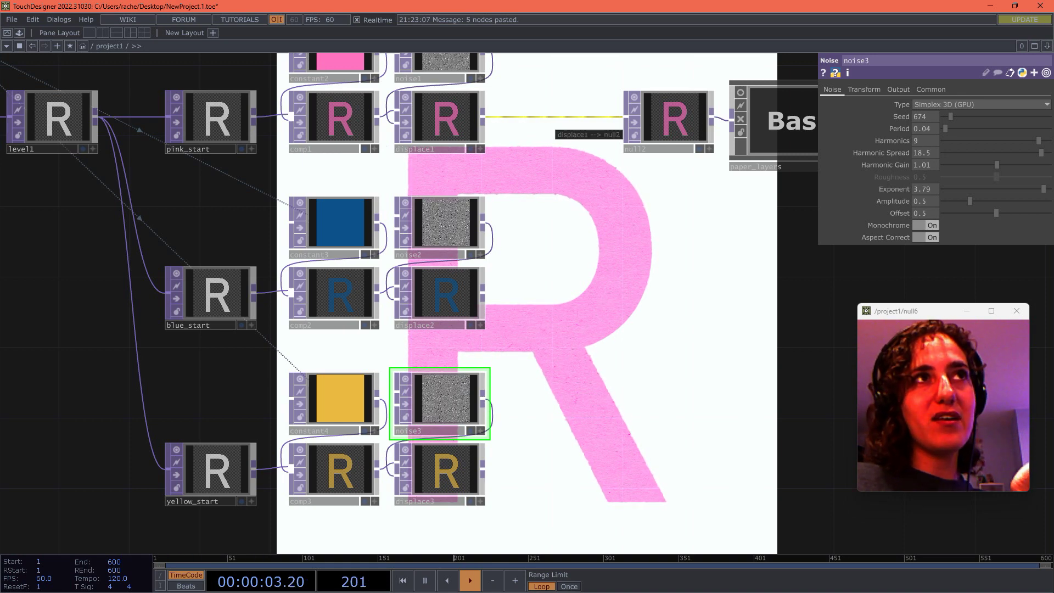
right_click(573, 117)
left_click(575, 106)
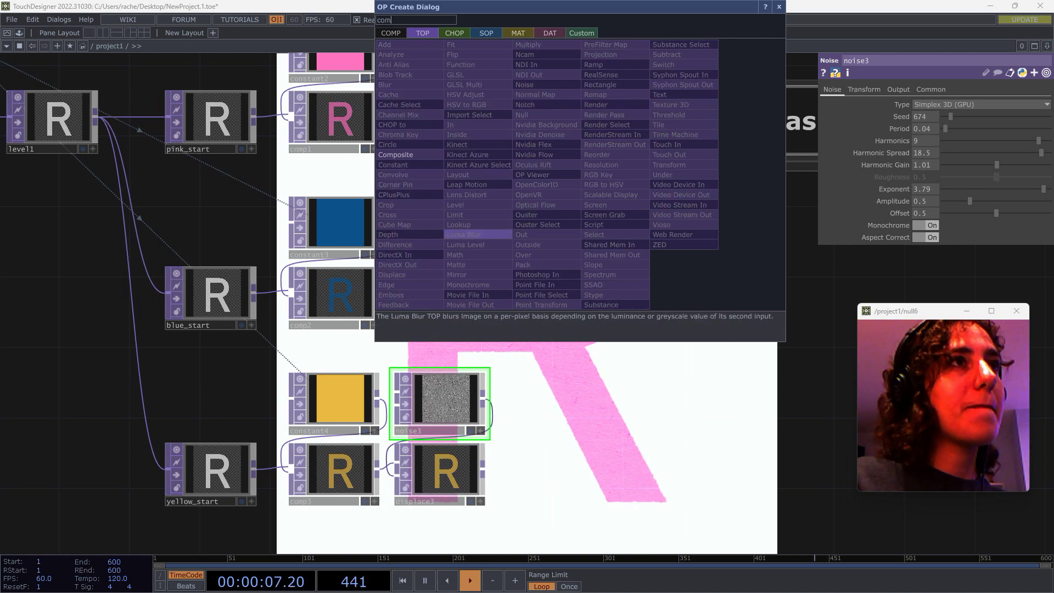
type("com")
key("Return")
left_click(565, 118)
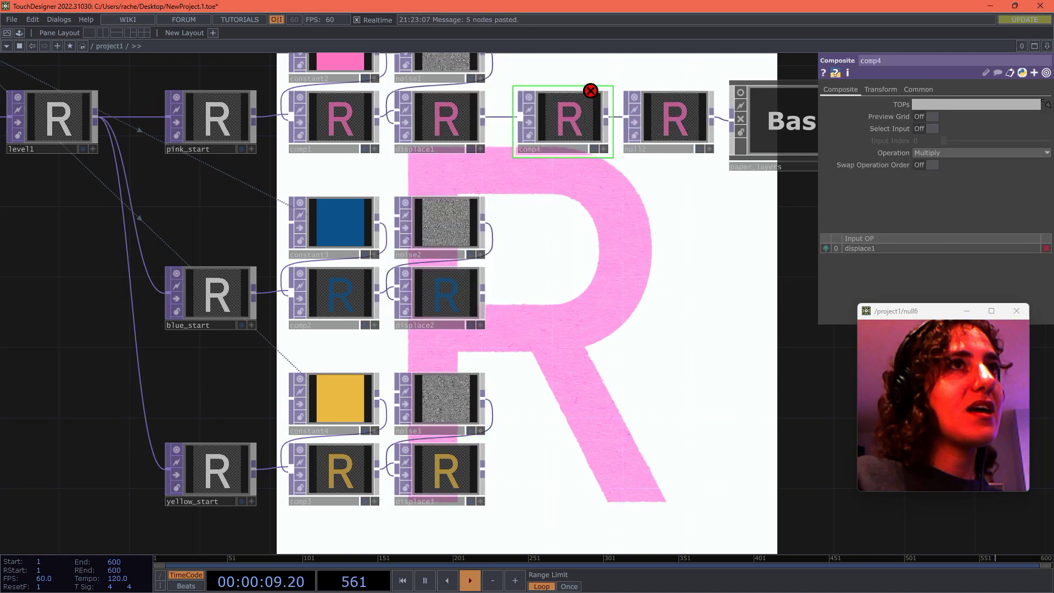
Set the new Composite's operation to Over and connect displace2 and displace3 as its additional inputs
left_click(981, 153)
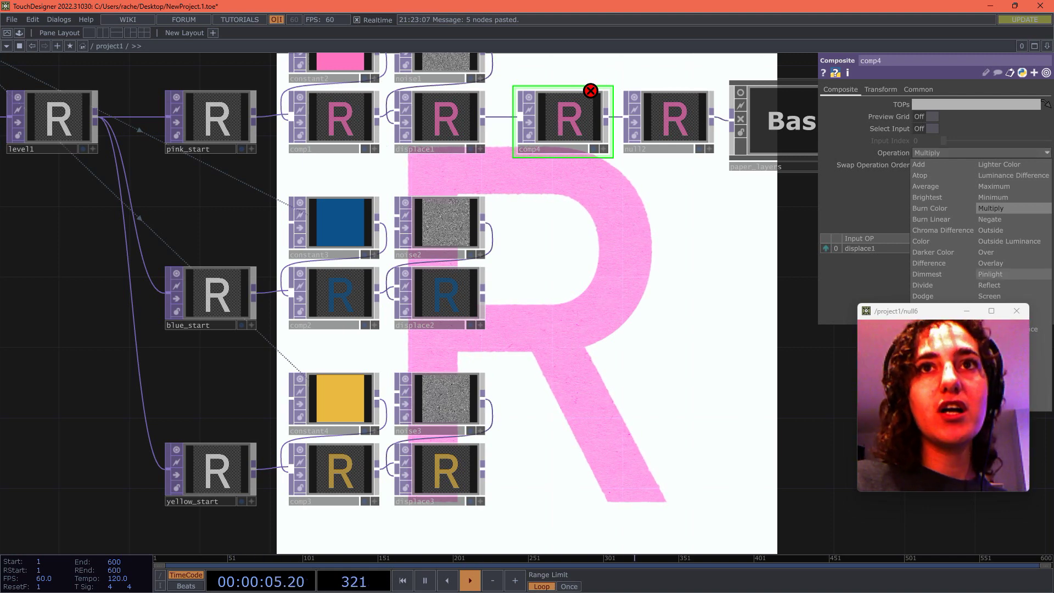
left_click(986, 252)
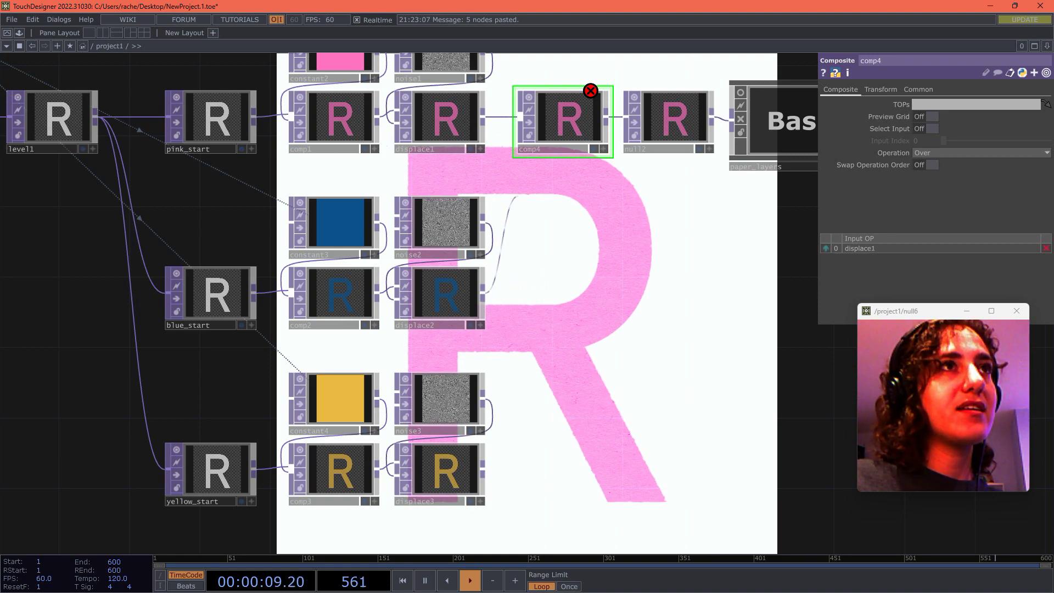
left_click_drag(518, 117, 519, 117)
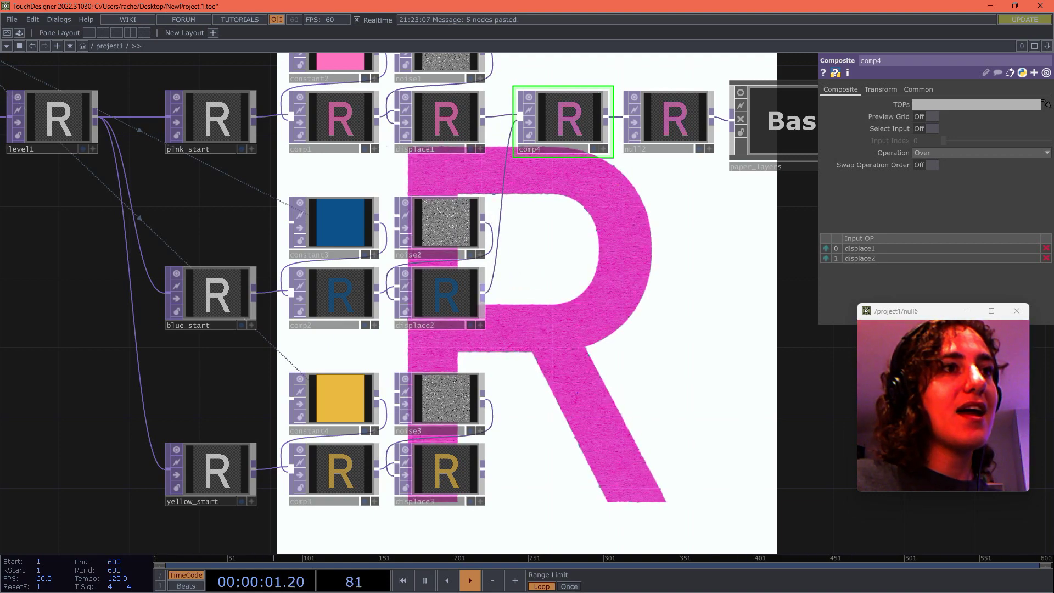
left_click_drag(540, 201, 519, 118)
left_click_drag(550, 192, 460, 480)
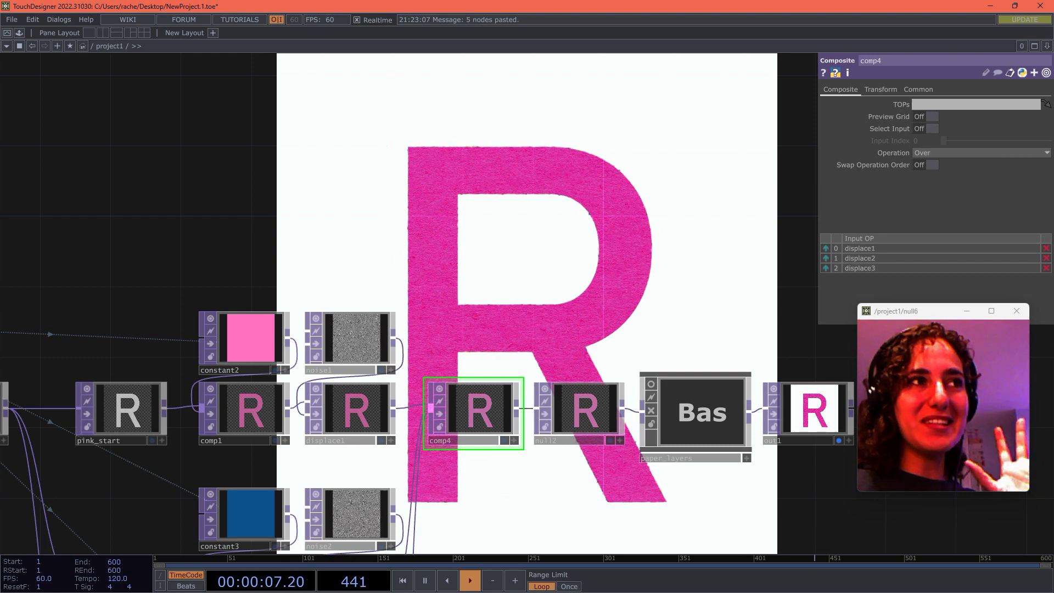
Move constant1, text1, level1 and the three color start nulls together away from the color chains to open a gap before the composites
scroll(528, 286, "down", 5)
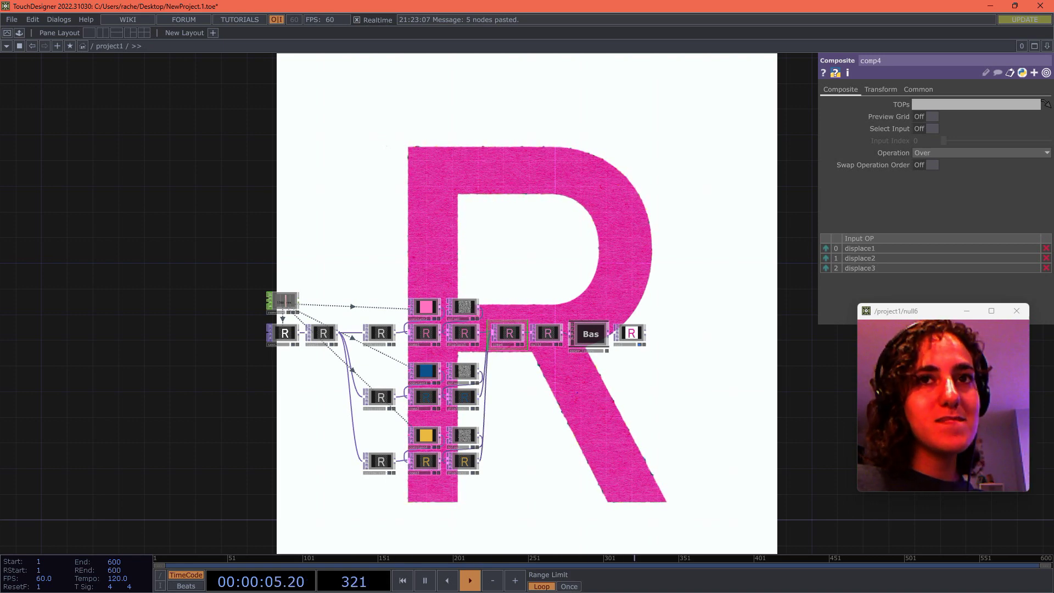
scroll(510, 294, "up", 3)
left_click_drag(509, 294, 687, 174)
scroll(686, 174, "up", 1)
scroll(399, 272, "up", 3)
left_click(549, 213)
left_click(549, 385)
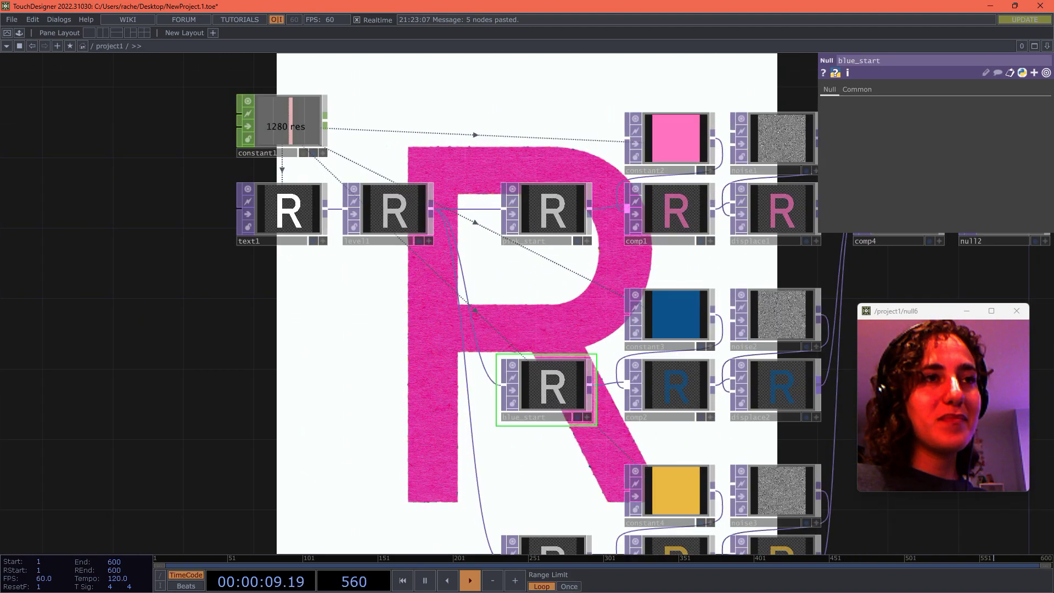
left_click_drag(549, 458, 557, 358)
left_click_drag(750, 408, 753, 386)
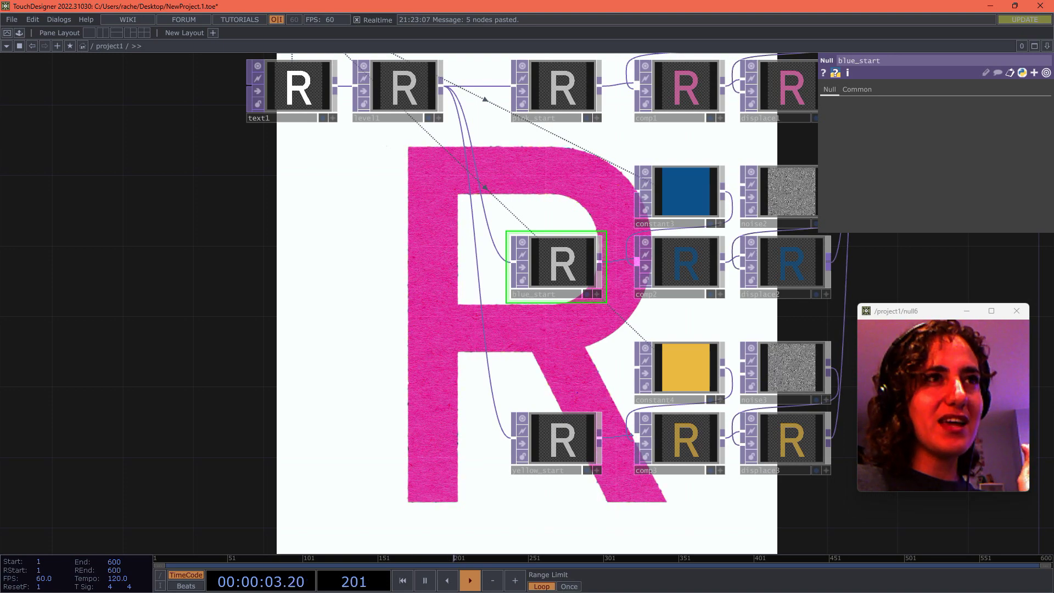
scroll(545, 395, "down", 3)
right_click_drag(341, 124, 559, 470)
scroll(510, 323, "up", 4)
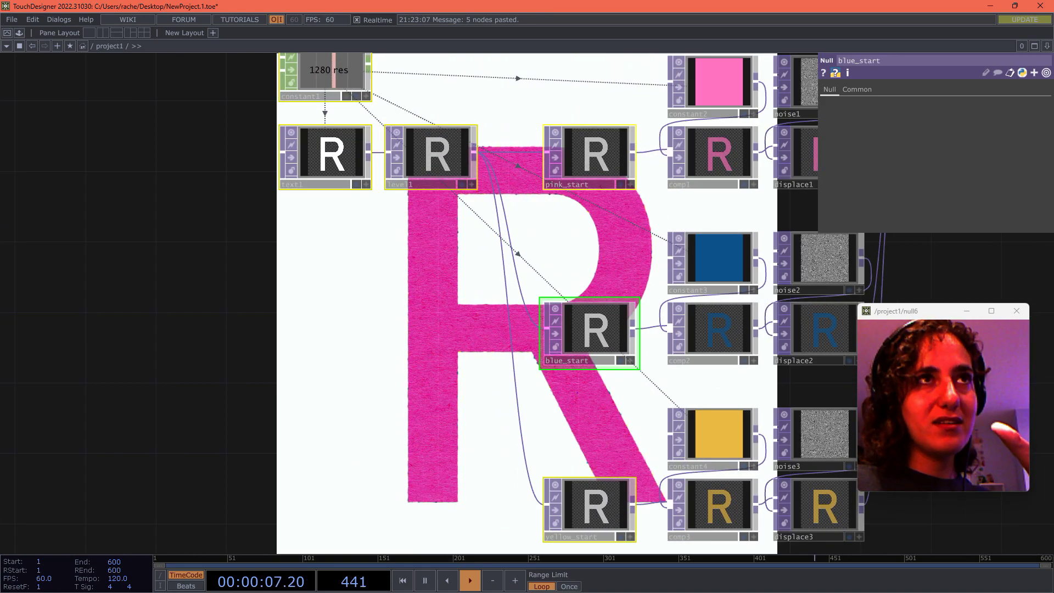
left_click_drag(593, 336, 479, 337)
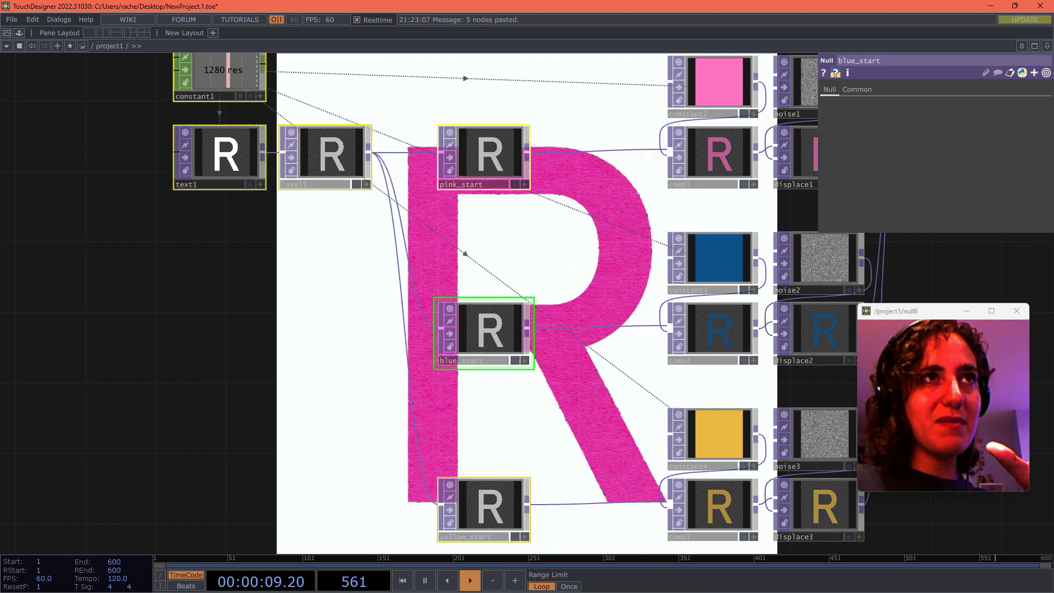
Insert a Transform TOP between pink_start and comp1
scroll(599, 259, "down", 4)
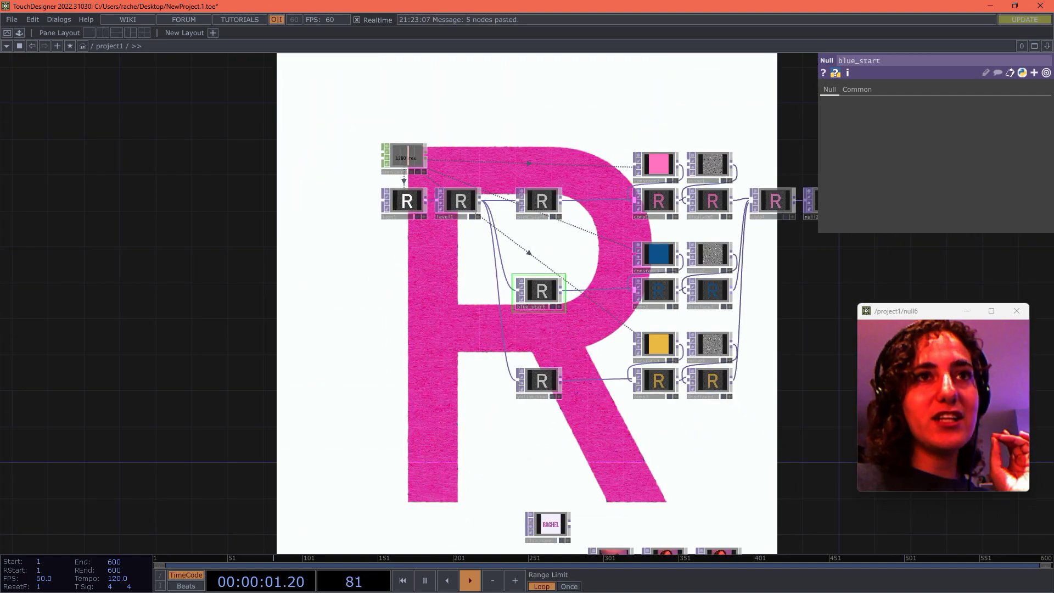
scroll(605, 248, "up", 2)
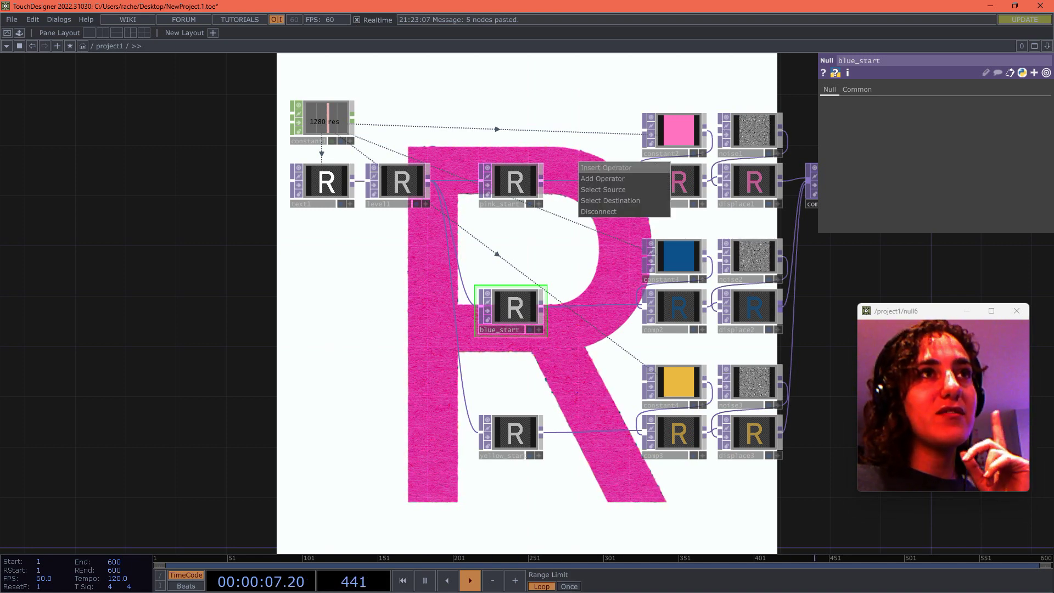
left_click(605, 167)
type("tra")
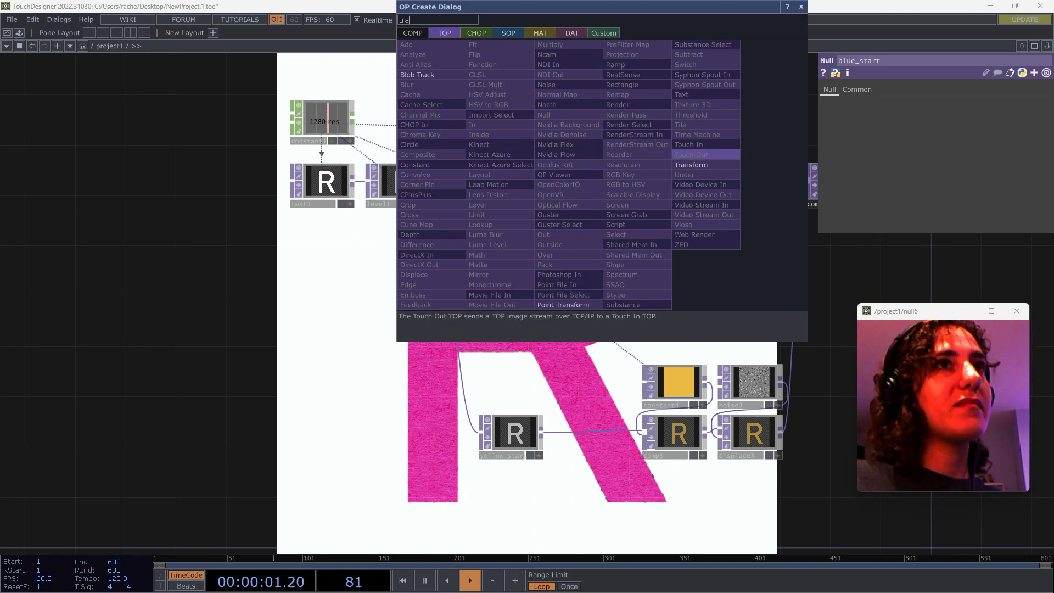
left_click(691, 164)
left_click(585, 182)
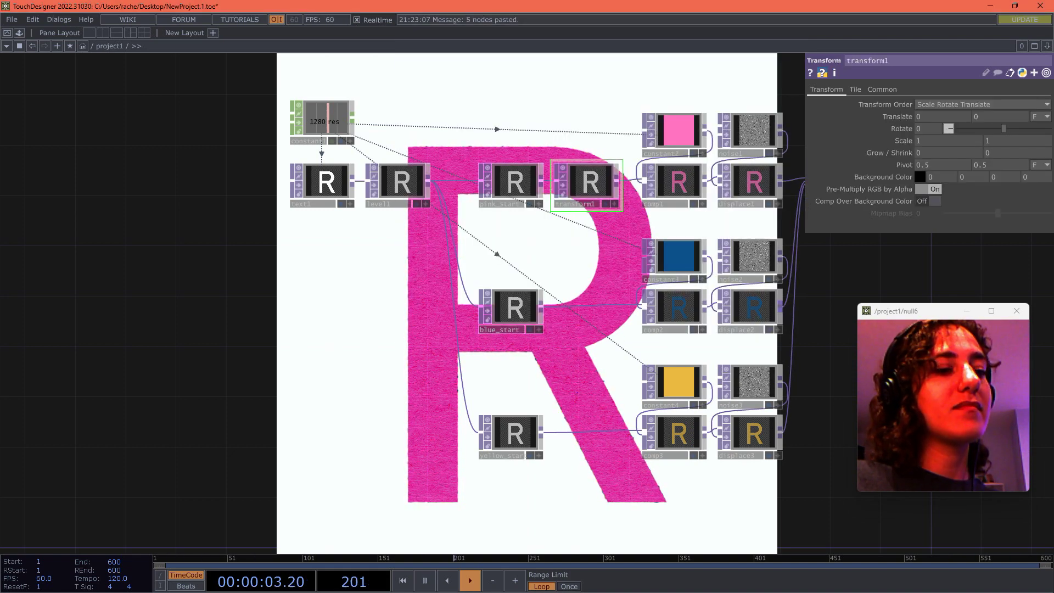
Add copies of the Transform between blue_start and comp2 and between yellow_start and comp3
key("ctrl+v")
left_click(599, 347)
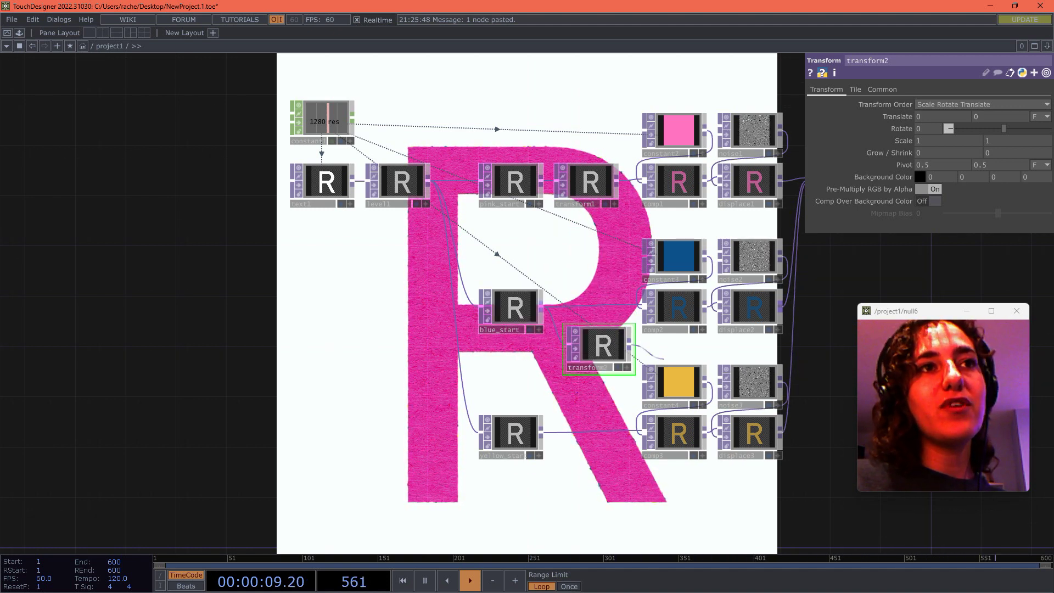
left_click_drag(664, 356, 595, 307)
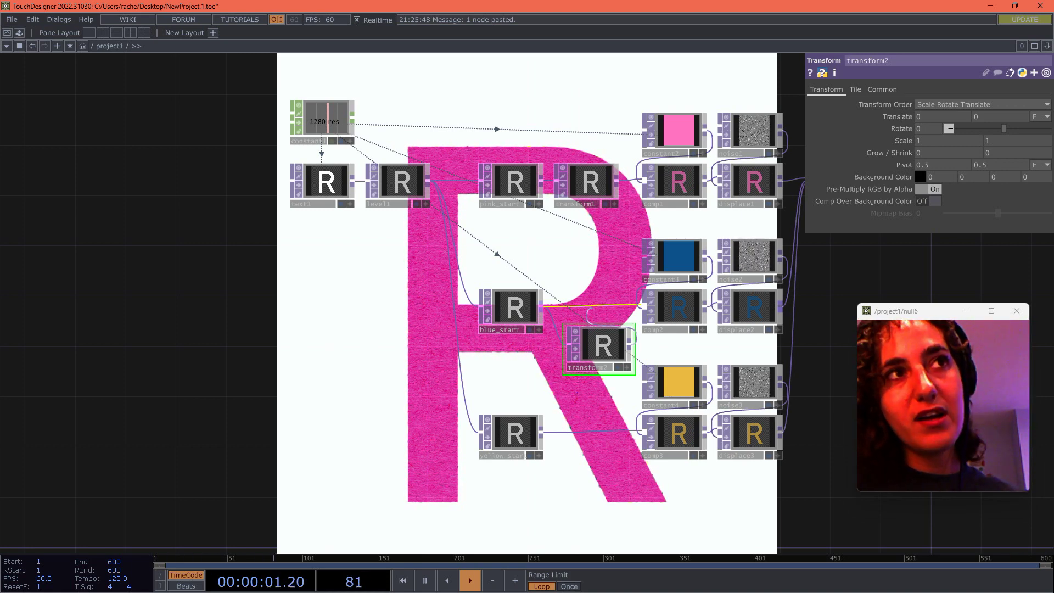
left_click(595, 307)
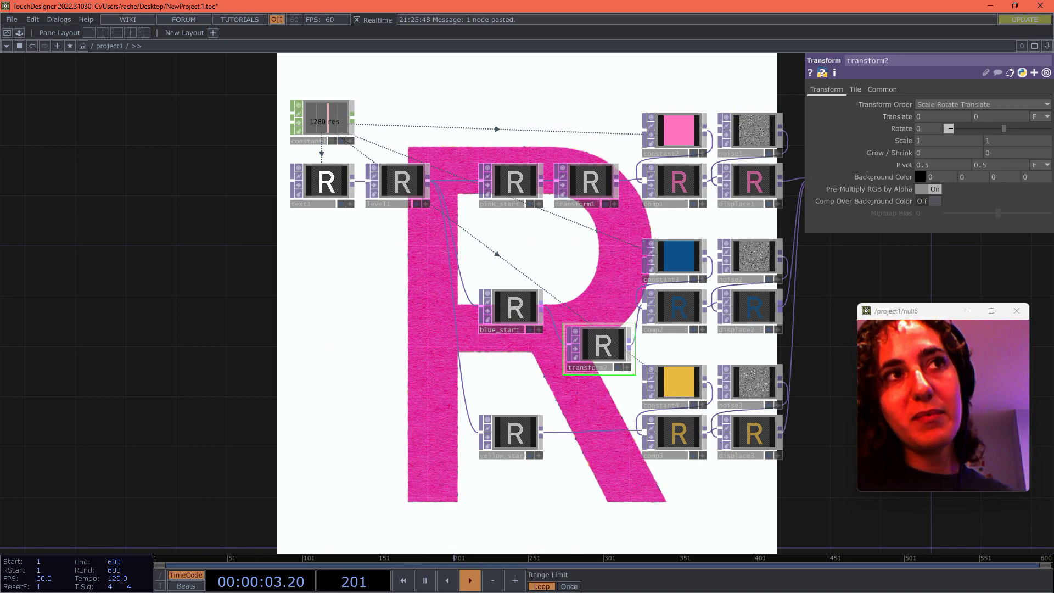
left_click_drag(603, 346, 590, 308)
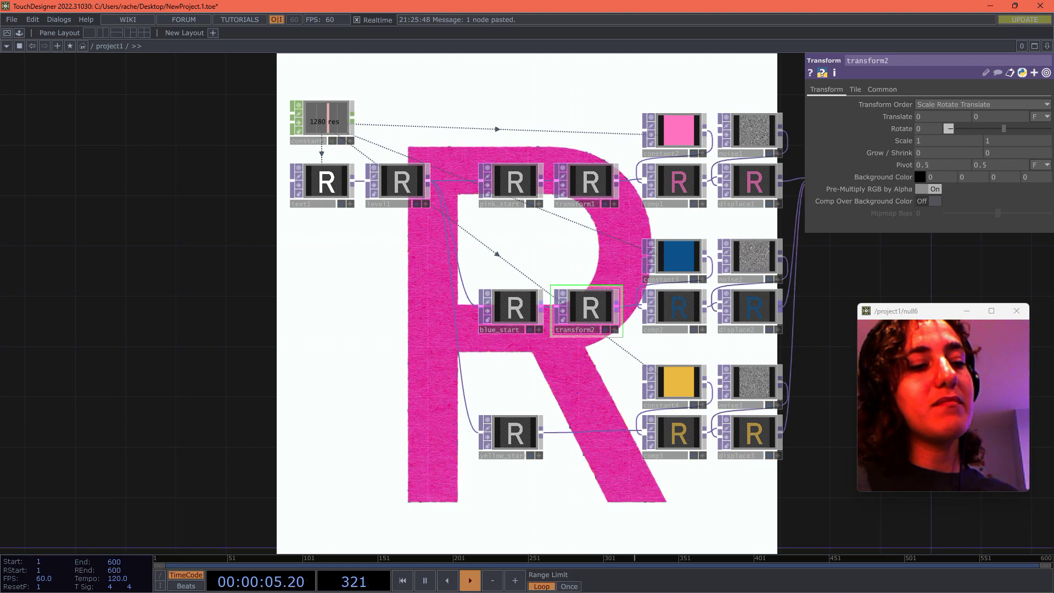
key("ctrl+v")
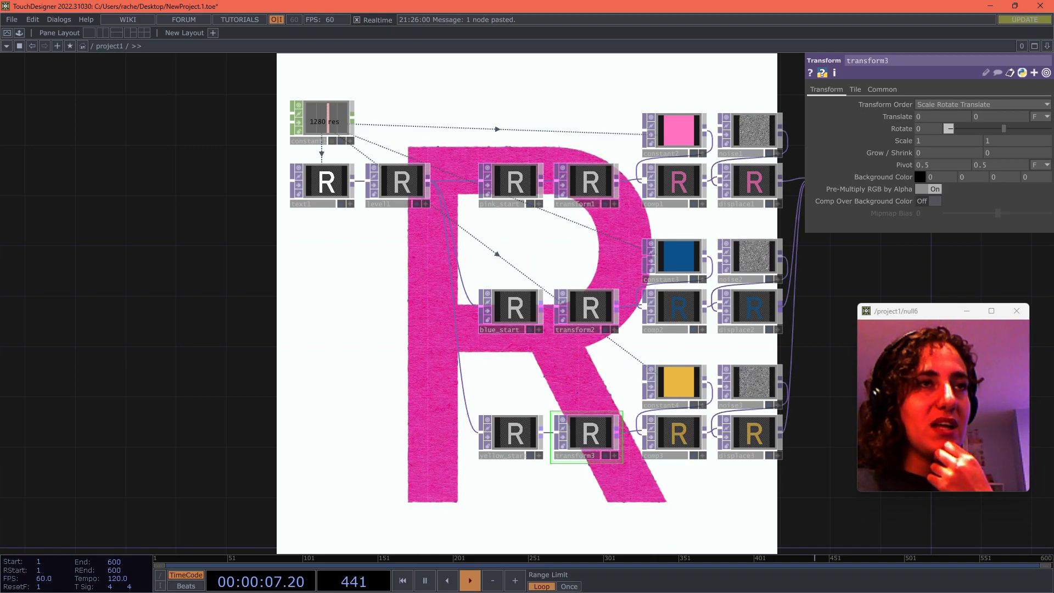
Offset the pink layer by setting transform1's translate to 0.02 in X and 0.01 in Y
left_click_drag(582, 274, 473, 340)
left_click_drag(482, 222, 588, 449)
scroll(544, 395, "up", 3)
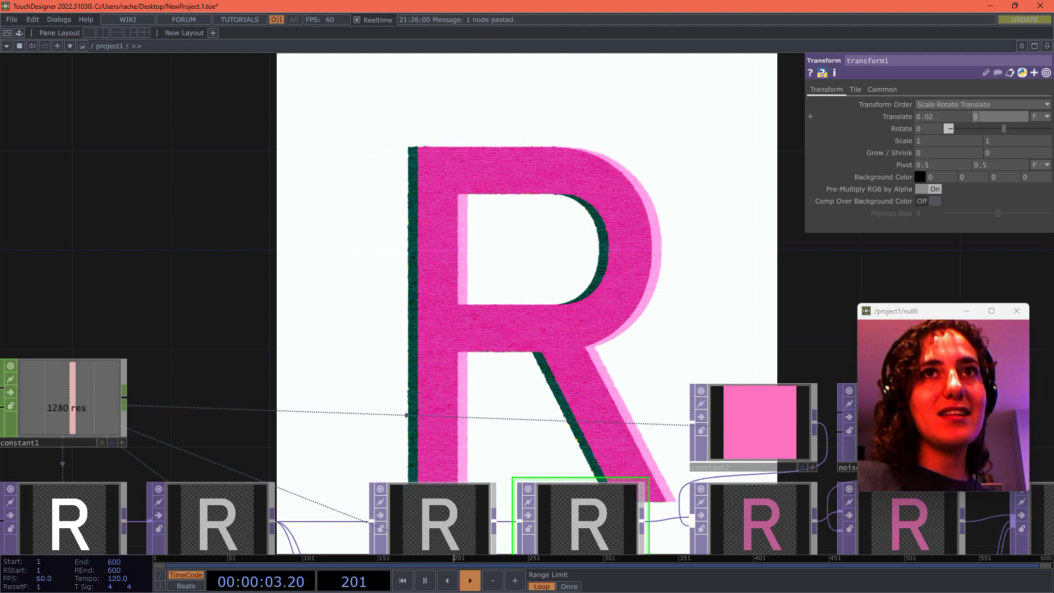
middle_click_drag(1000, 117, 1011, 117)
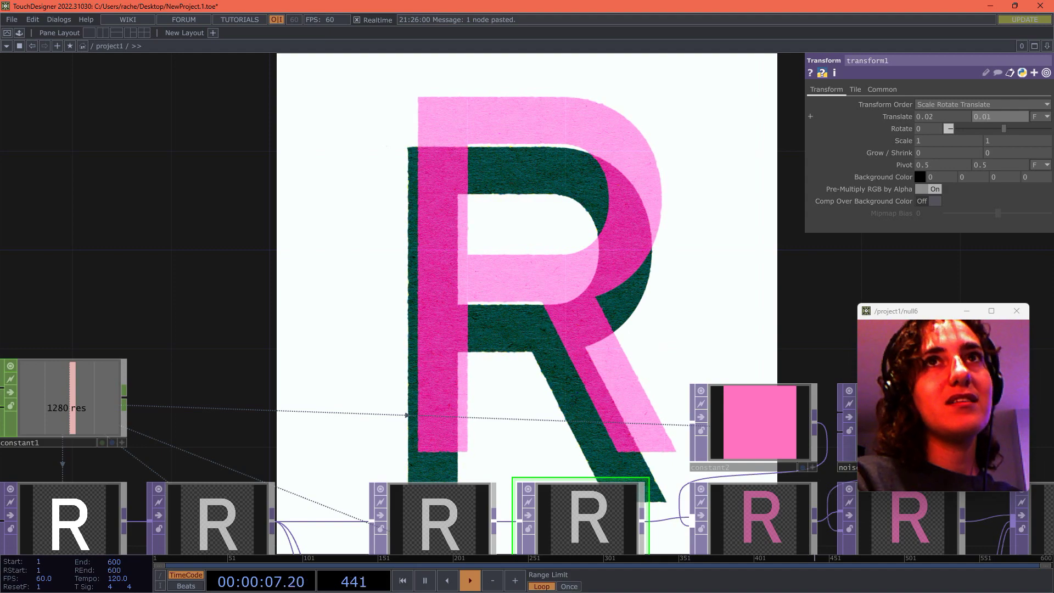
key("Return")
Offset the yellow layer by setting transform3's translate to -0.005 in X and -0.01 in Y
left_click_drag(714, 352, 682, 200)
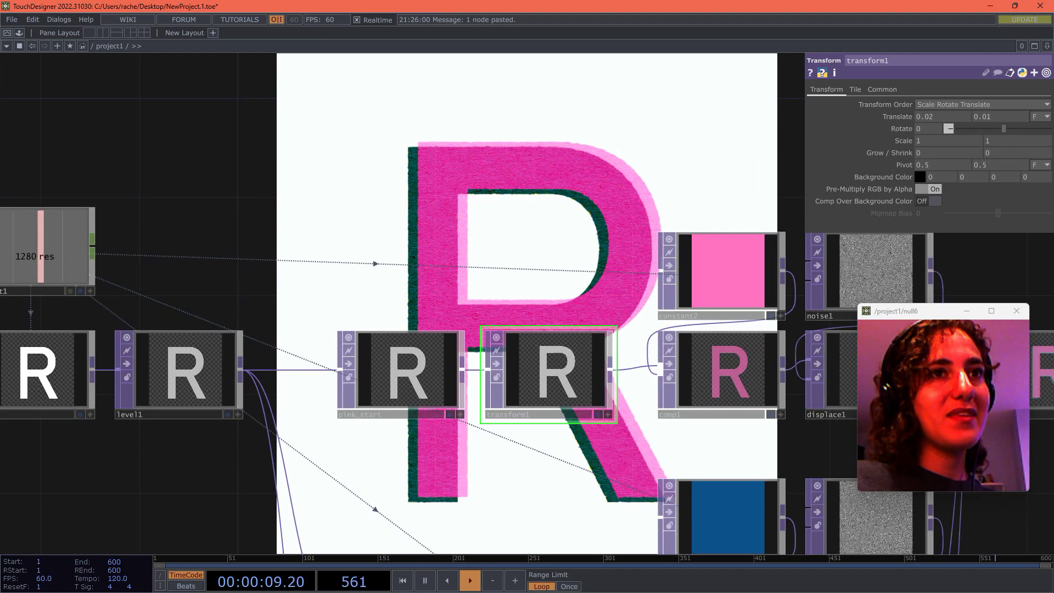
scroll(565, 373, "down", 5)
left_click_drag(564, 418, 560, 274)
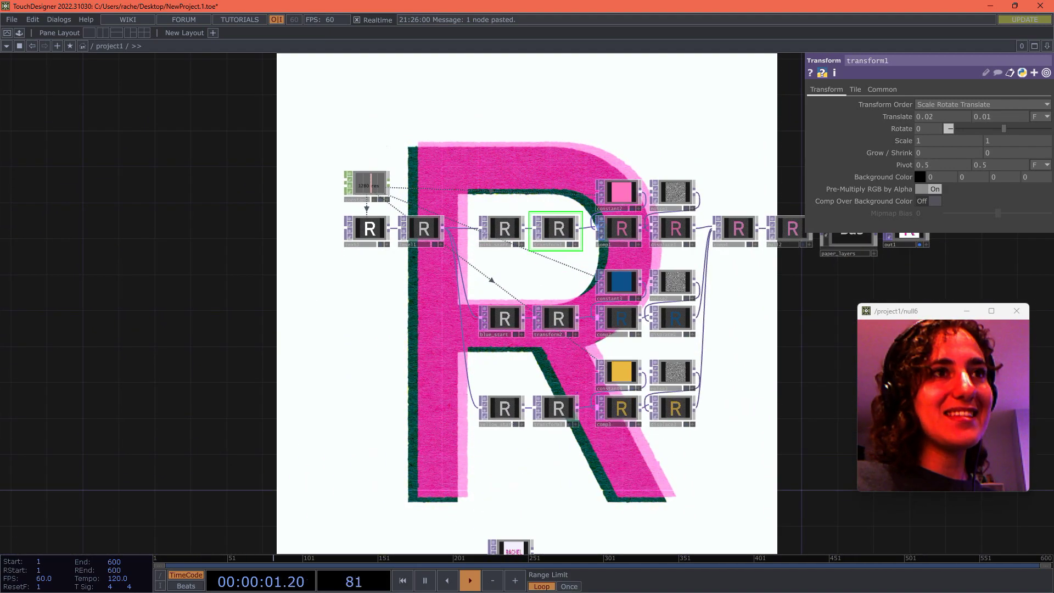
scroll(538, 282, "up", 4)
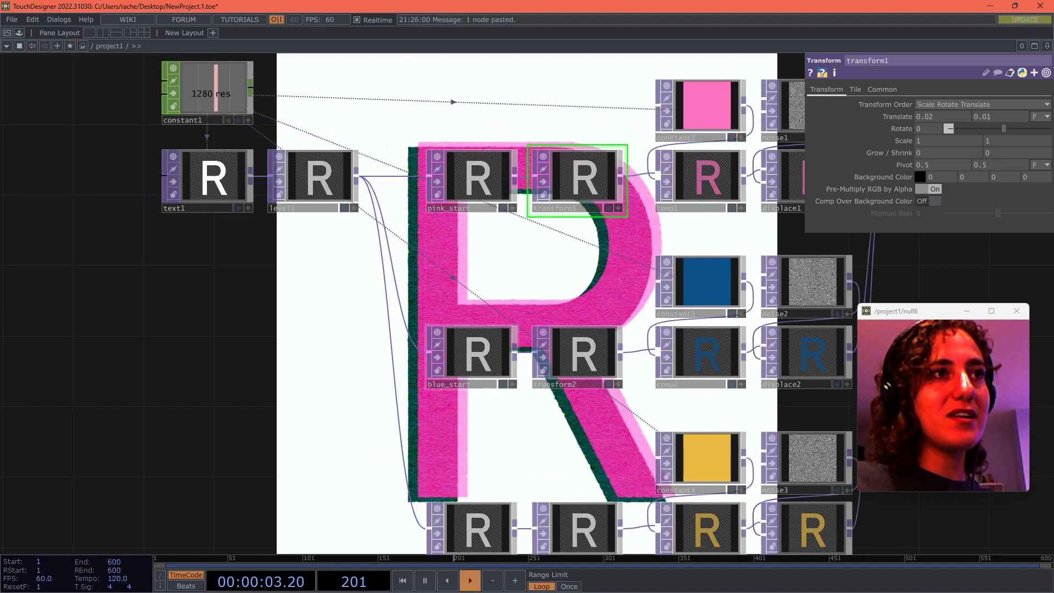
left_click_drag(538, 281, 551, 119)
left_click(502, 365)
scroll(502, 366, "up", 4)
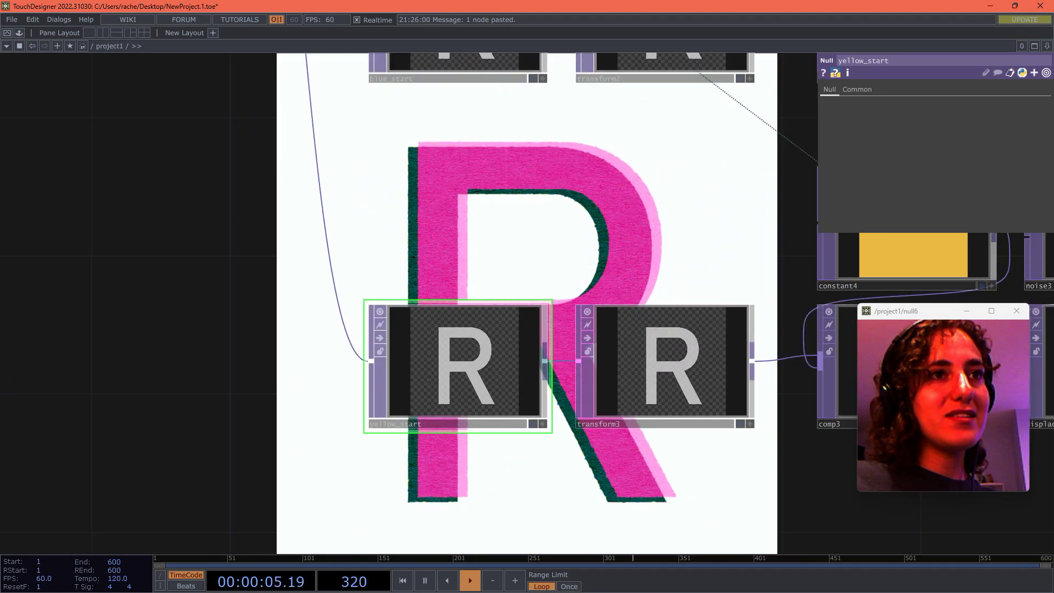
left_click(659, 366)
left_click_drag(566, 247, 737, 252)
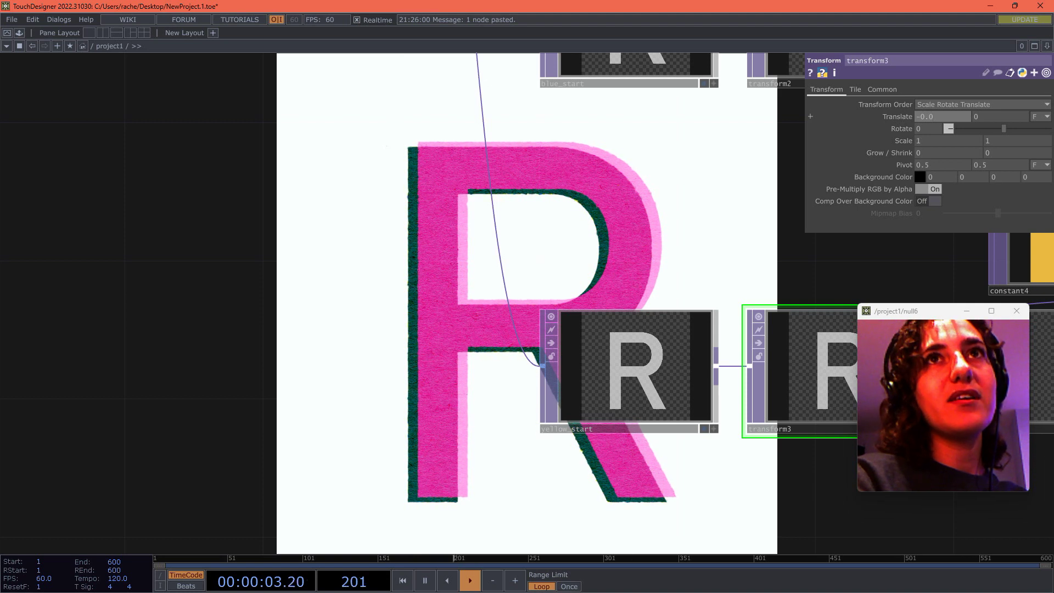
type("-0.005")
key("Return")
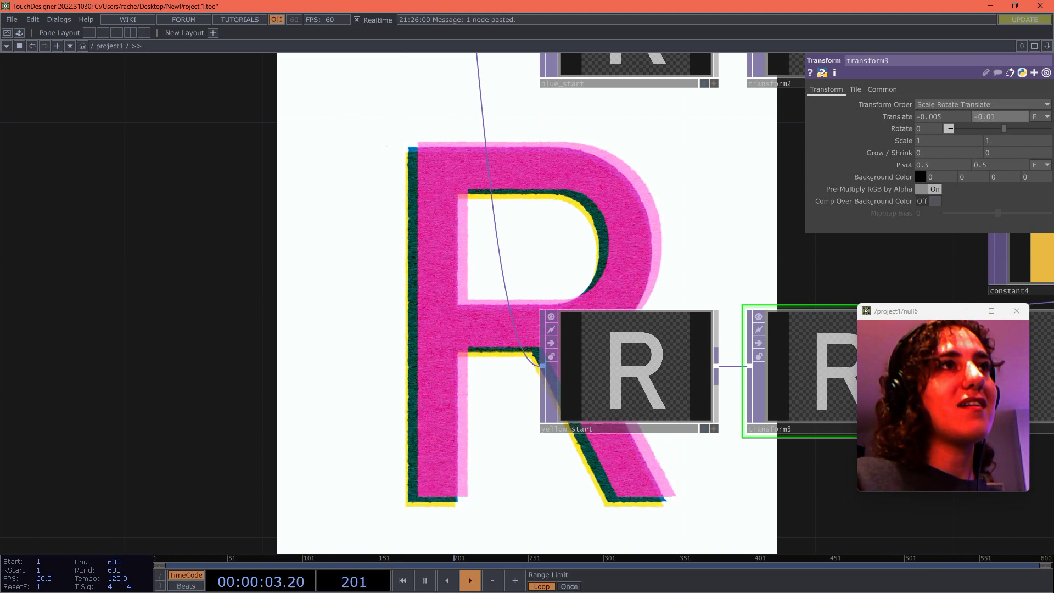
Open the pink constant's color for editing and adjust its saturation to 0.56
scroll(610, 230, "down", 3)
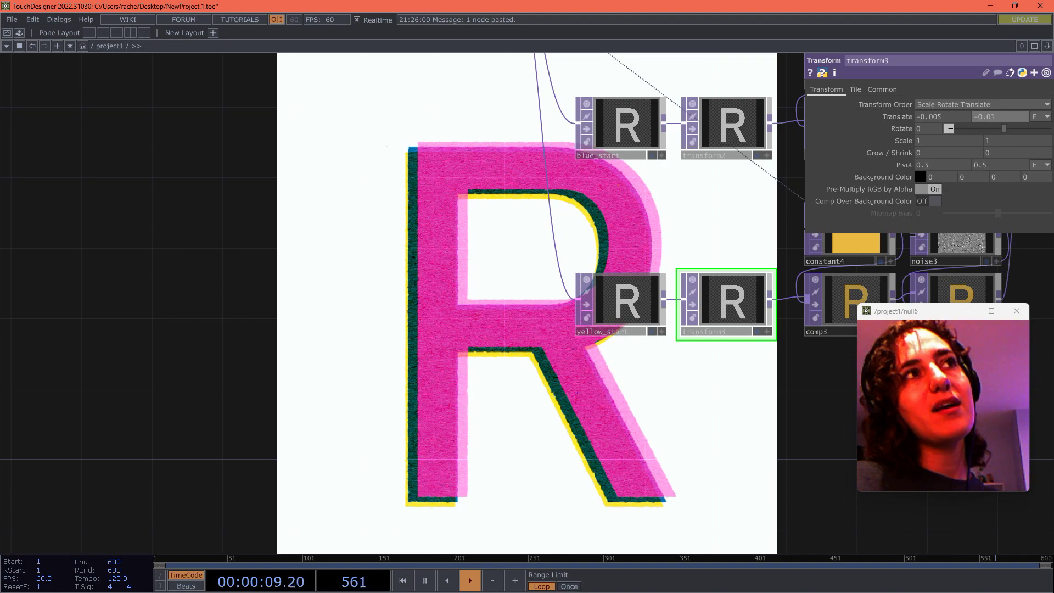
left_click_drag(626, 220, 519, 459)
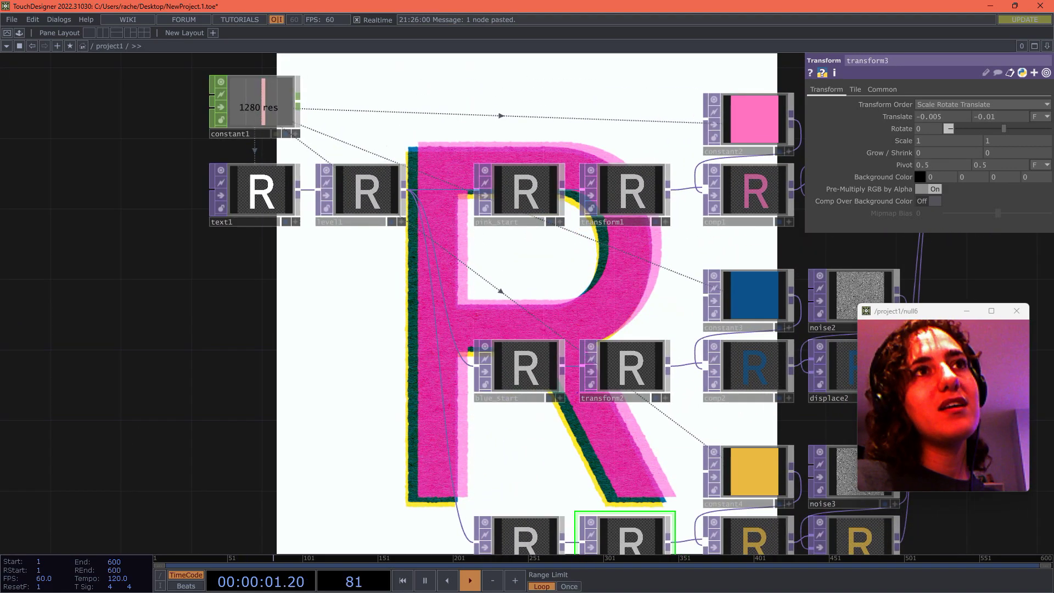
left_click_drag(611, 264, 490, 453)
double_click(624, 307)
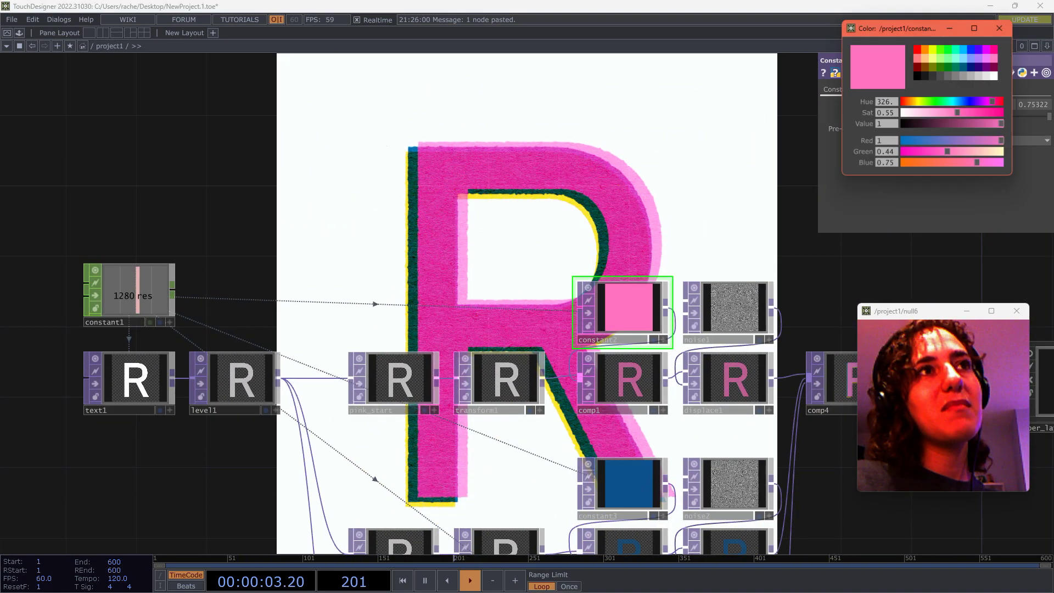
left_click_drag(620, 242, 694, 338)
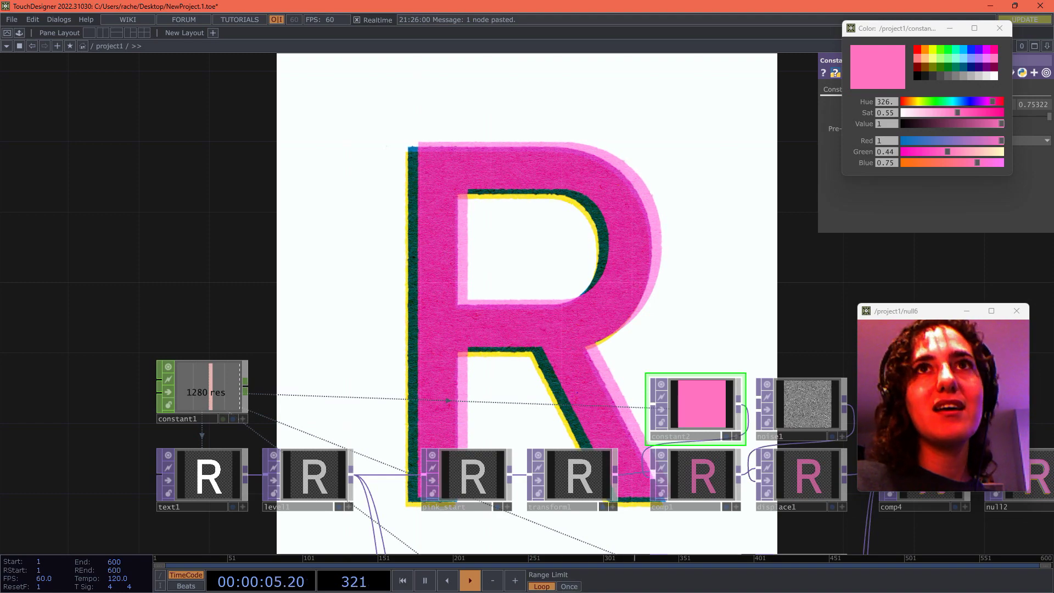
mouse_move(957, 112)
left_mouse_down()
mouse_move(989, 112)
mouse_move(939, 113)
mouse_move(959, 113)
left_mouse_up()
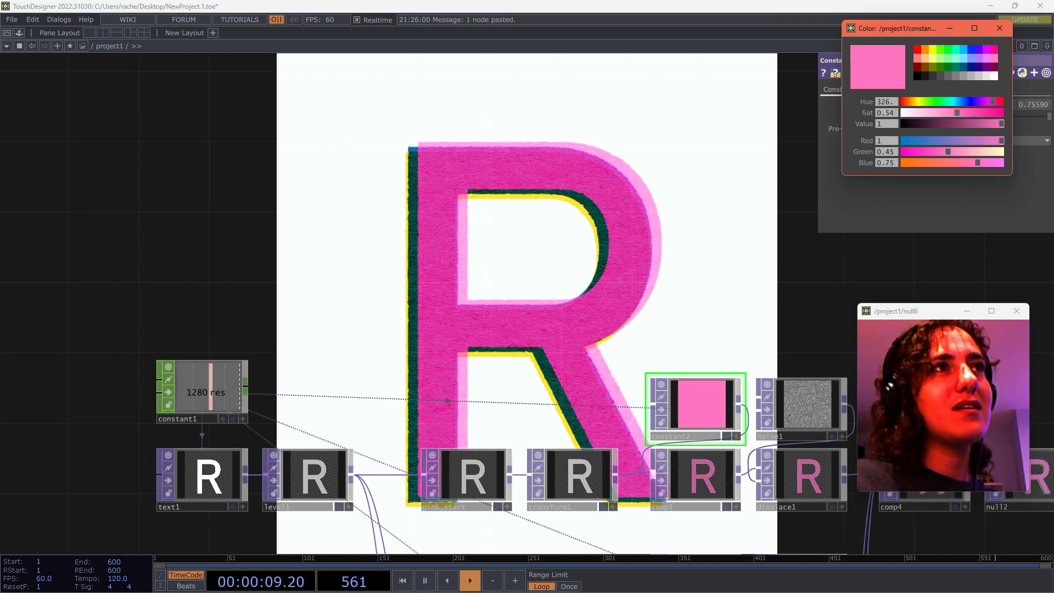
Darken the blue constant by setting its color value to 0.46
left_click_drag(769, 329, 716, 119)
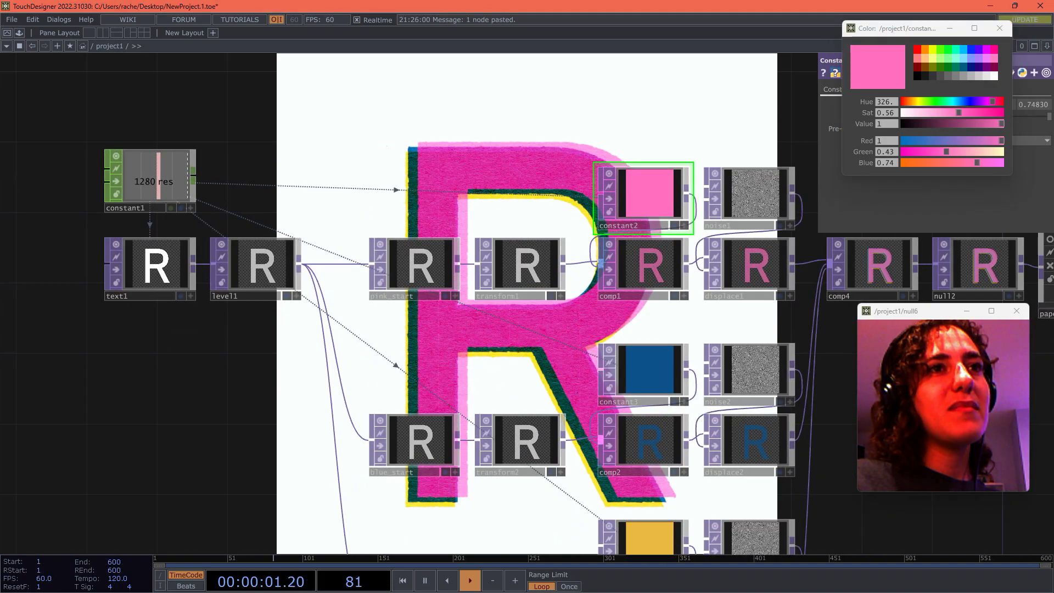
left_click(650, 370)
left_click_drag(571, 351, 660, 465)
left_click_drag(992, 113, 951, 124)
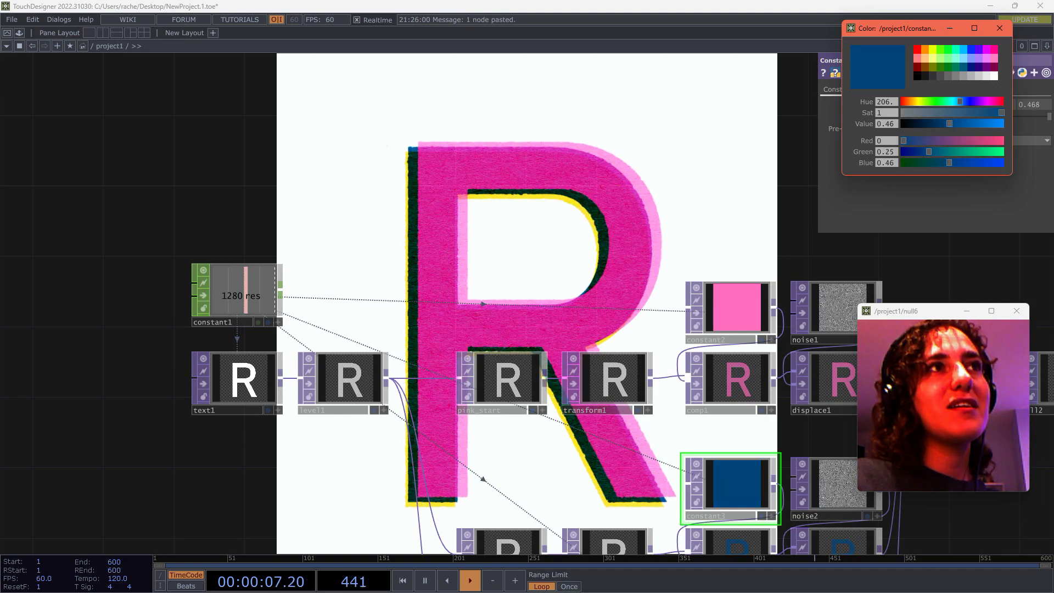
Try a Y translate of -0.02 on transform3 in the yellow chain
scroll(550, 272, "down", 4)
left_click_drag(549, 272, 559, 136)
left_click_drag(590, 492, 709, 357)
scroll(709, 352, "up", 3)
left_click(724, 332)
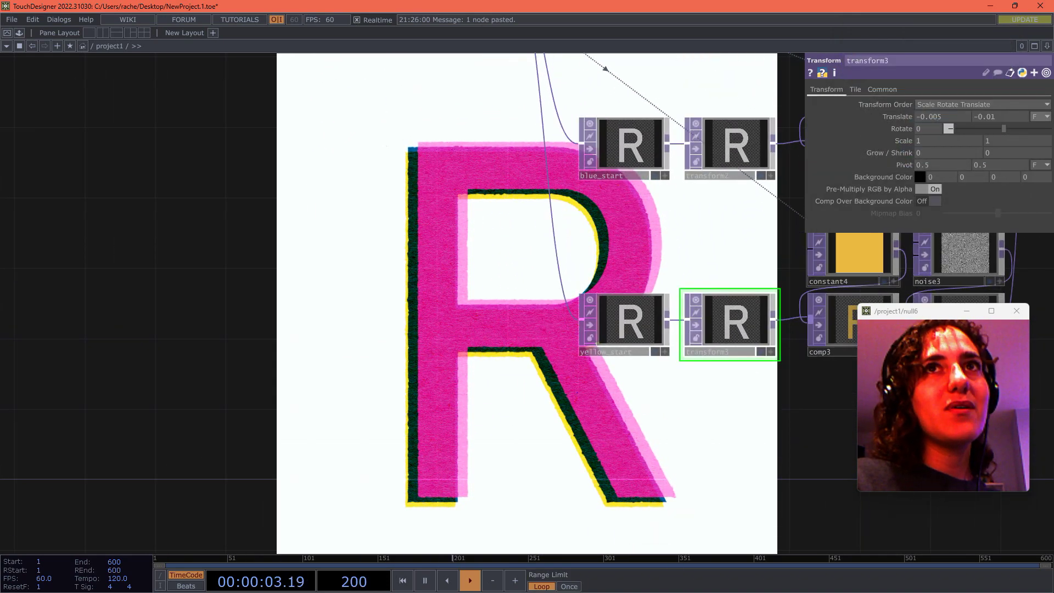
key("BackSpace")
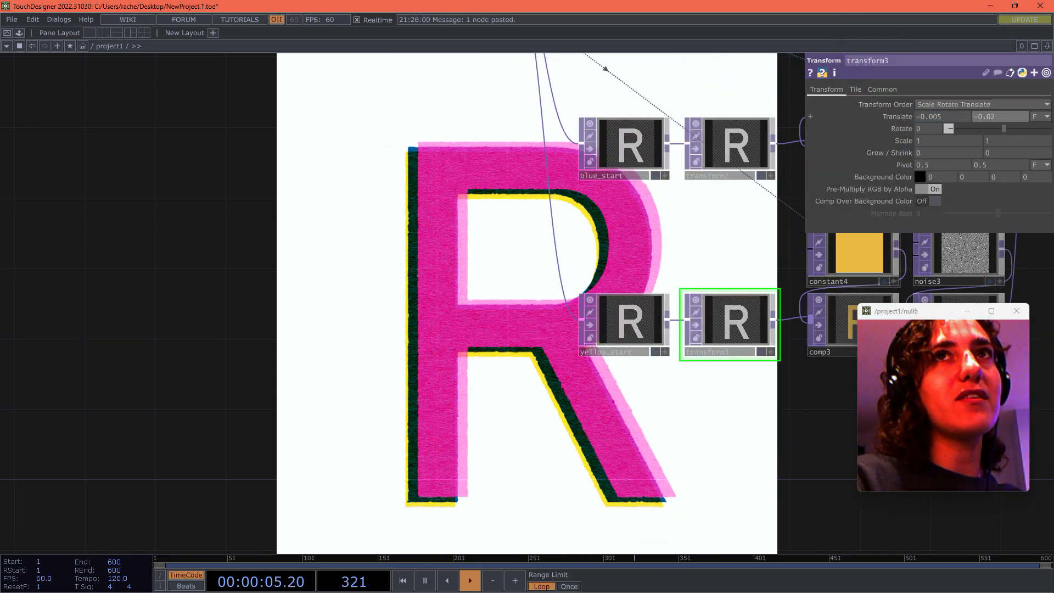
type("2")
key("Return")
key("Delete")
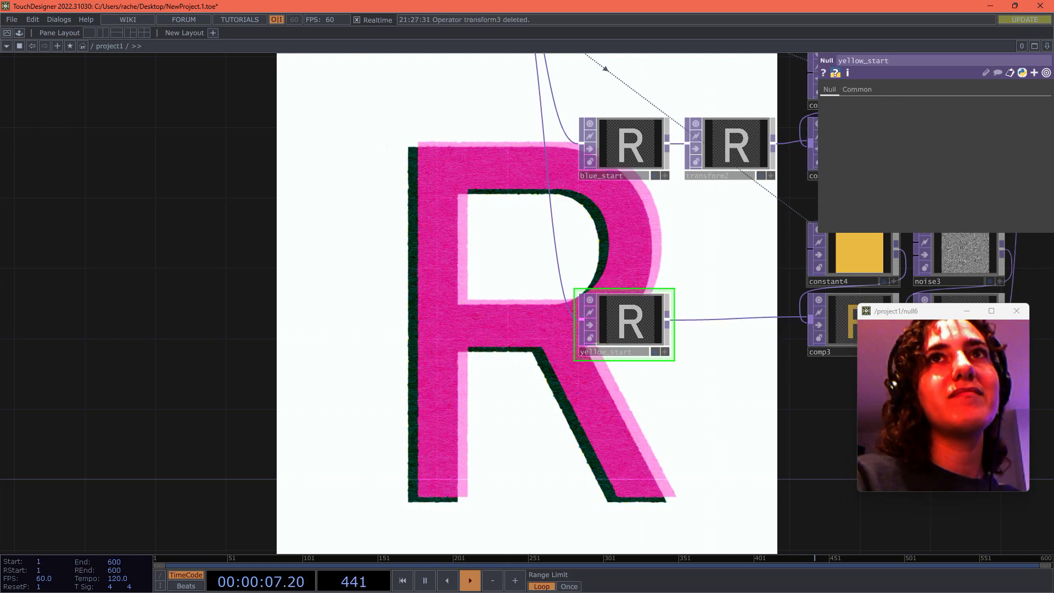
key("ctrl+z")
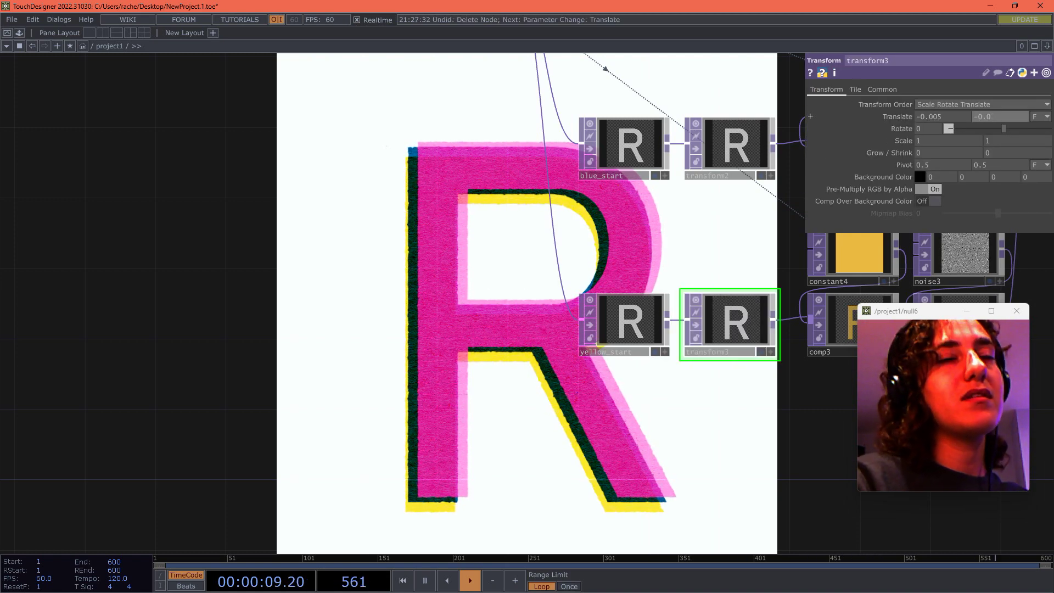
key("ctrl+z")
Set transform3's X translate to -0.01
key("BackSpace")
key("BackSpace")
type("1")
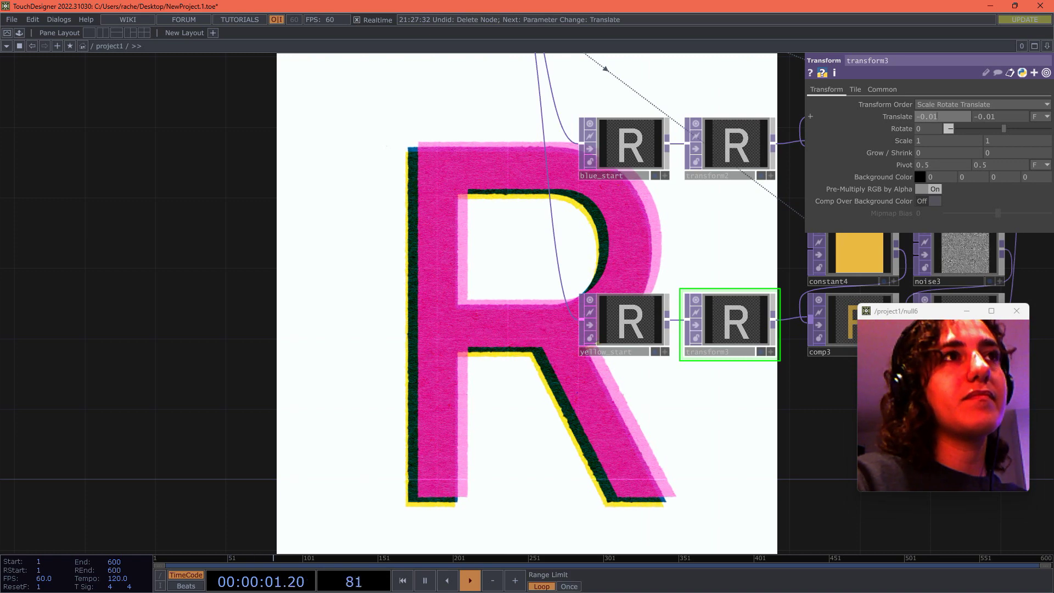
key("Return")
left_click(943, 116)
left_click_drag(494, 264, 607, 249)
Set transform3's Y translate to -0.04 and reduce the offset to -0.03
left_click(1000, 117)
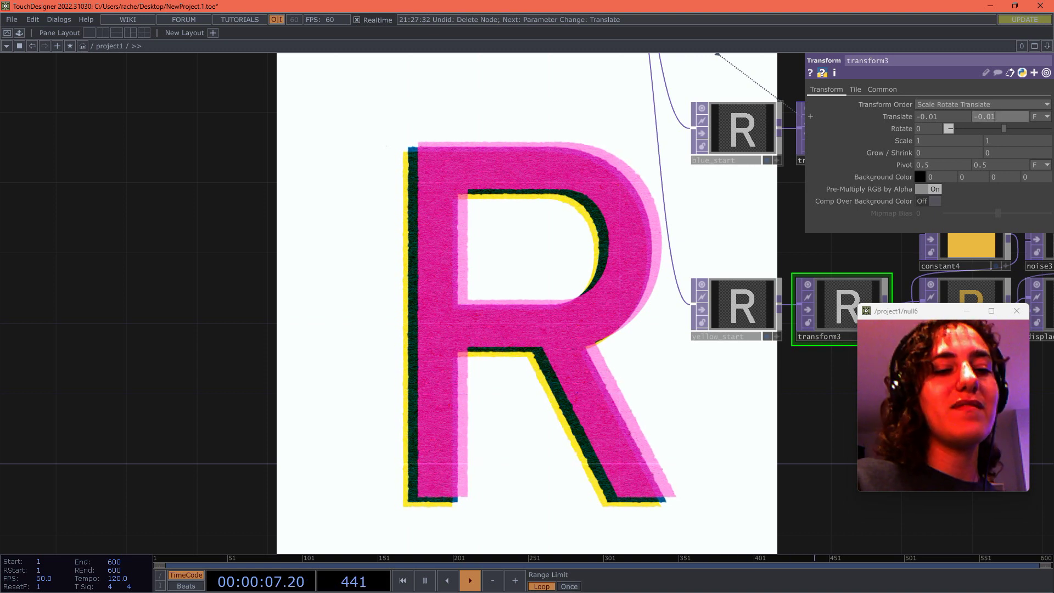
type("4")
key("Return")
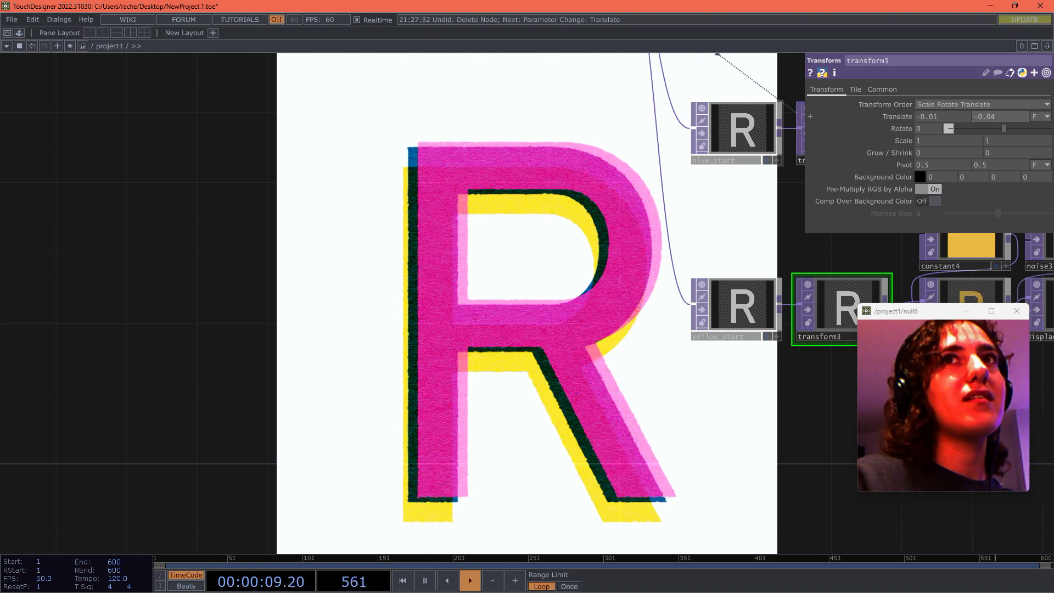
left_click(1000, 117)
key("BackSpace")
type("3")
key("Return")
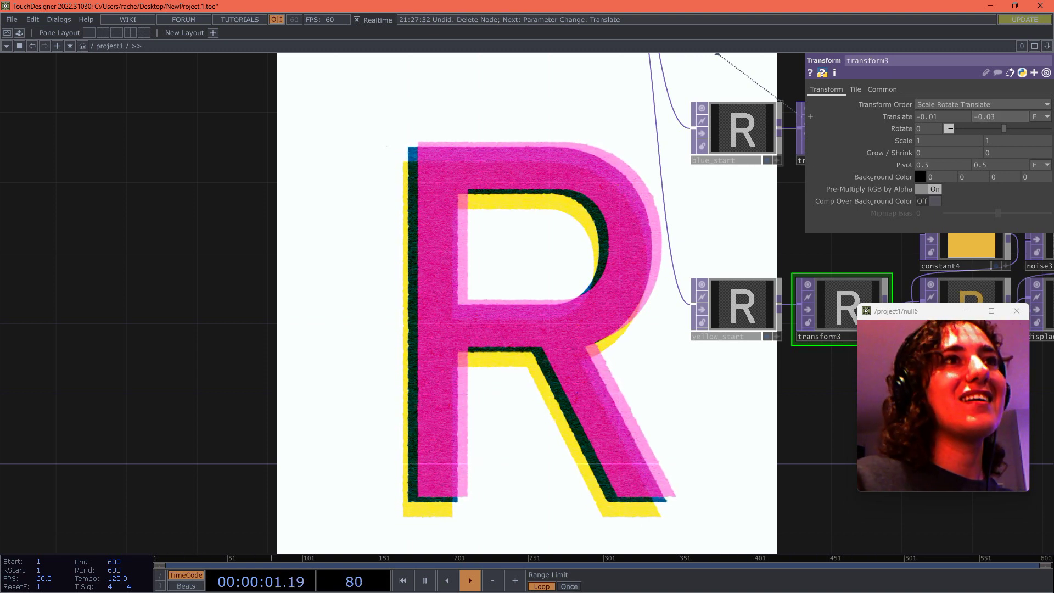
Try bypassing only the yellow_start Null and switch its bypass back off
scroll(525, 318, "down", 5)
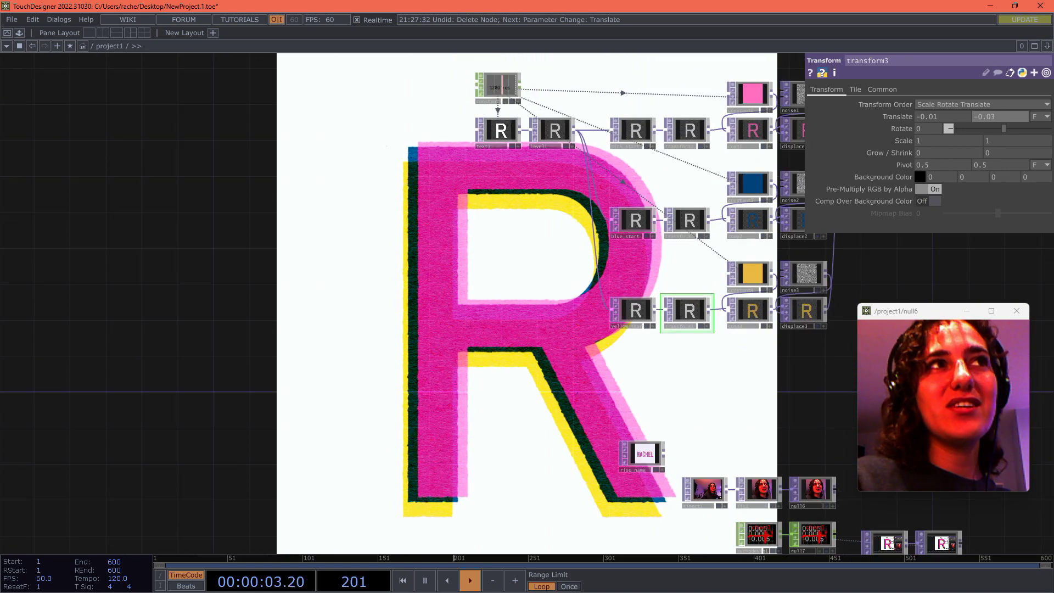
scroll(577, 309, "up", 6)
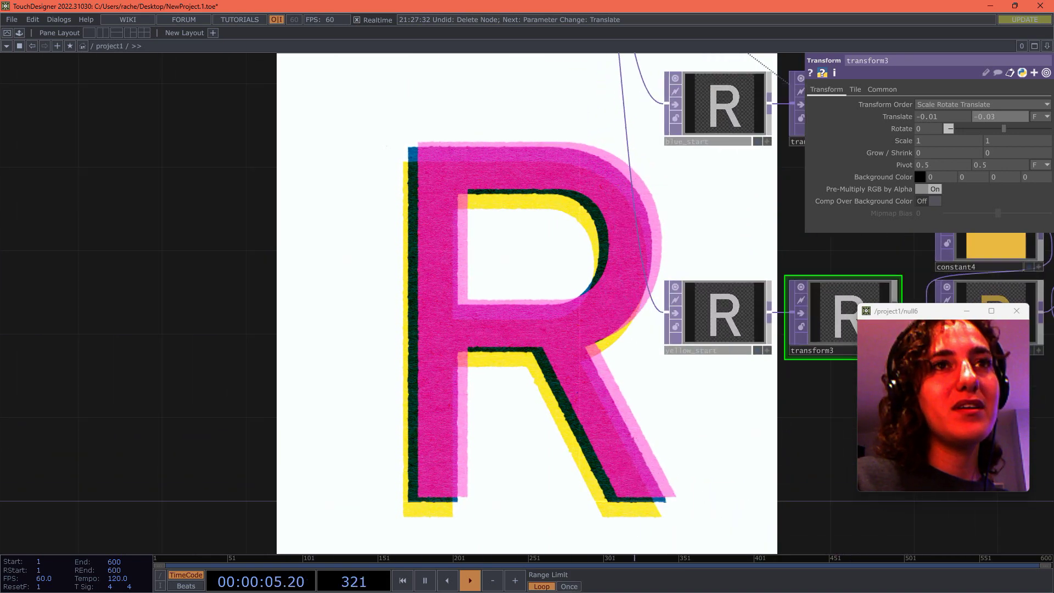
scroll(568, 308, "up", 1)
left_click_drag(568, 308, 484, 264)
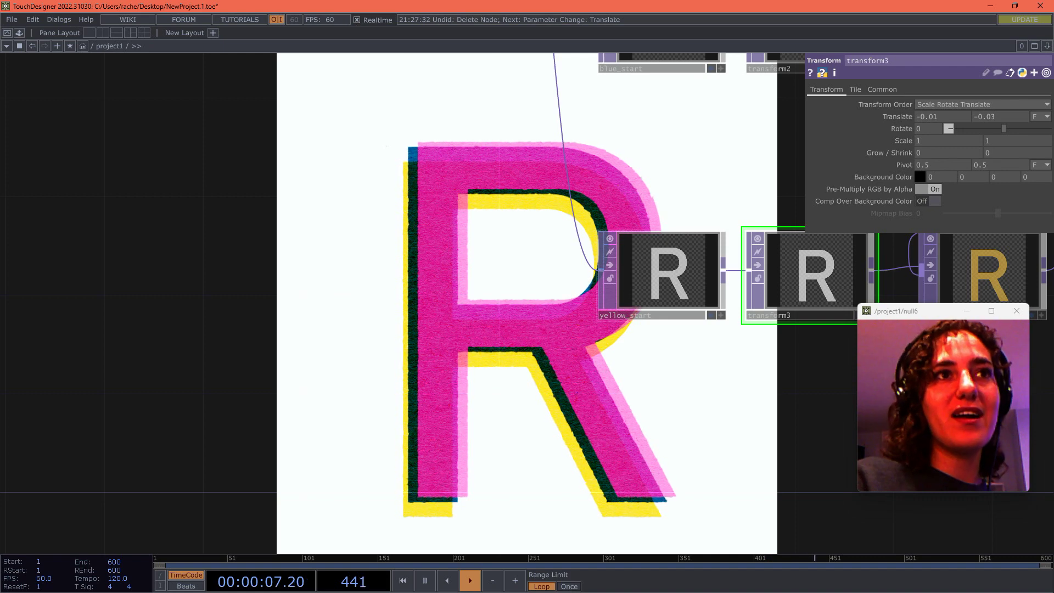
left_click(669, 272)
scroll(672, 272, "up", 4)
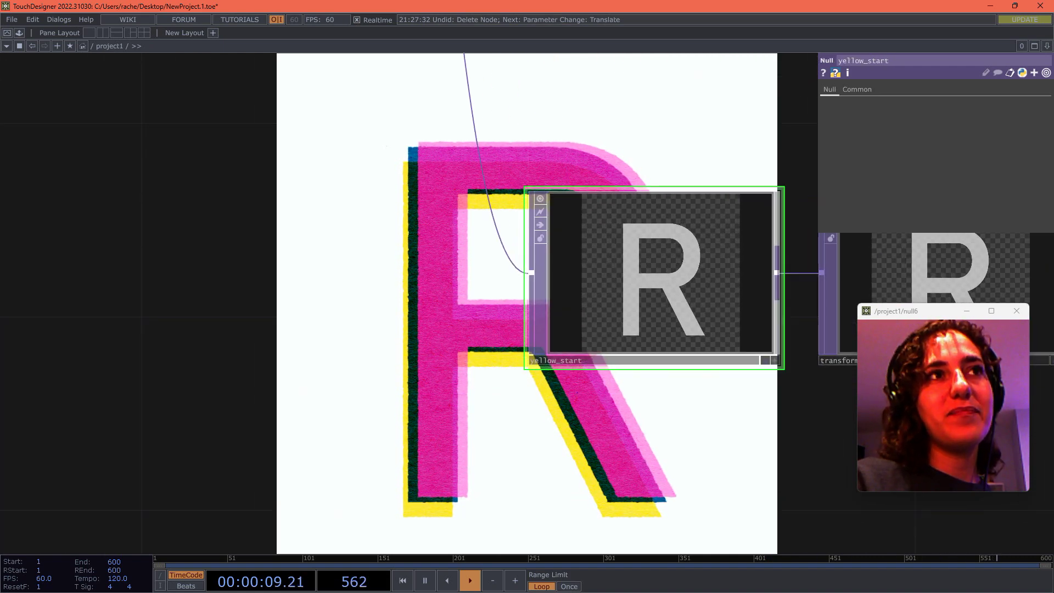
left_click(541, 225)
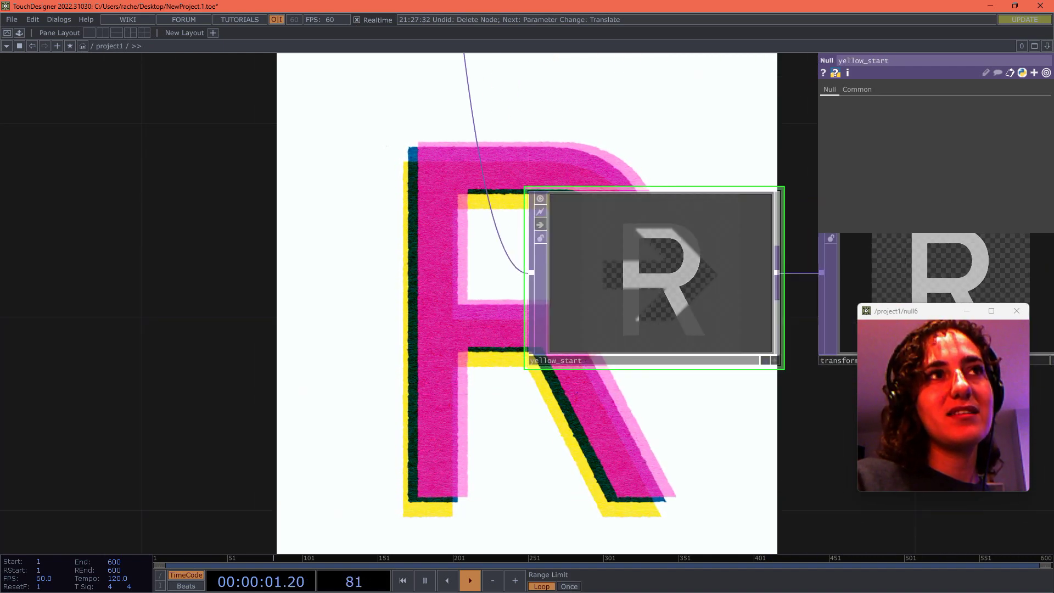
scroll(536, 225, "down", 8)
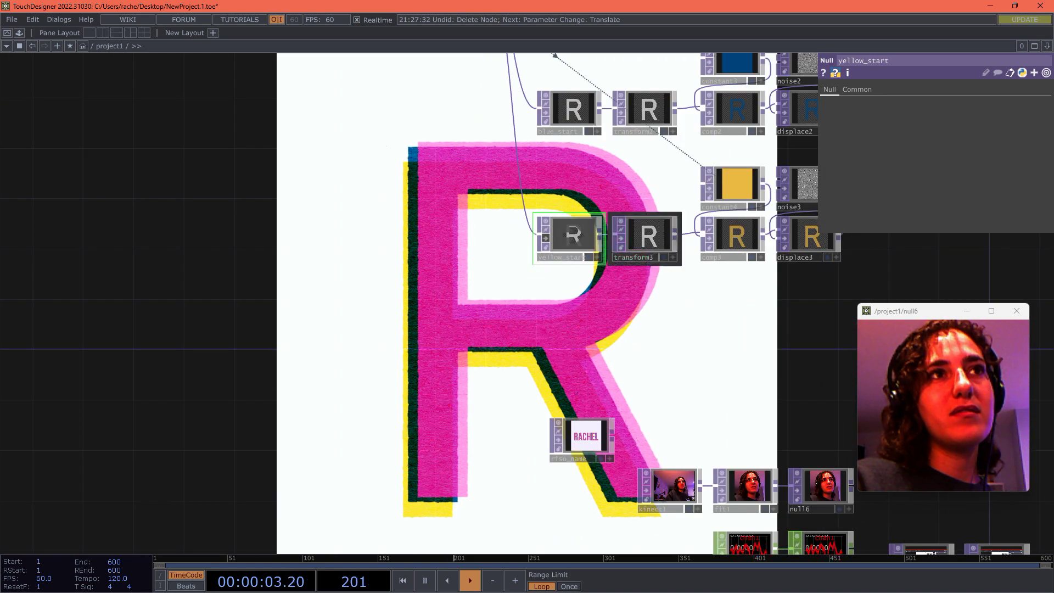
left_click(546, 238)
Select all the nodes of the yellow chain, from yellow_start to displace3, and bypass them together
left_click_drag(568, 281, 420, 331)
left_click(425, 291)
right_click_drag(407, 223, 725, 323)
scroll(441, 285, "up", 4)
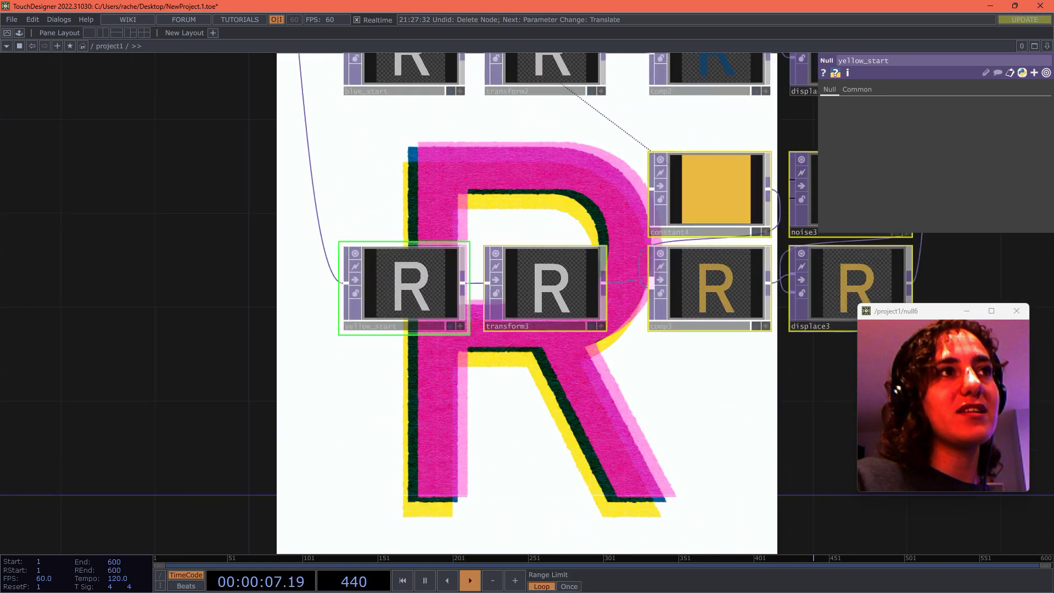
left_click(350, 278)
left_click_drag(24, 246, 455, 285)
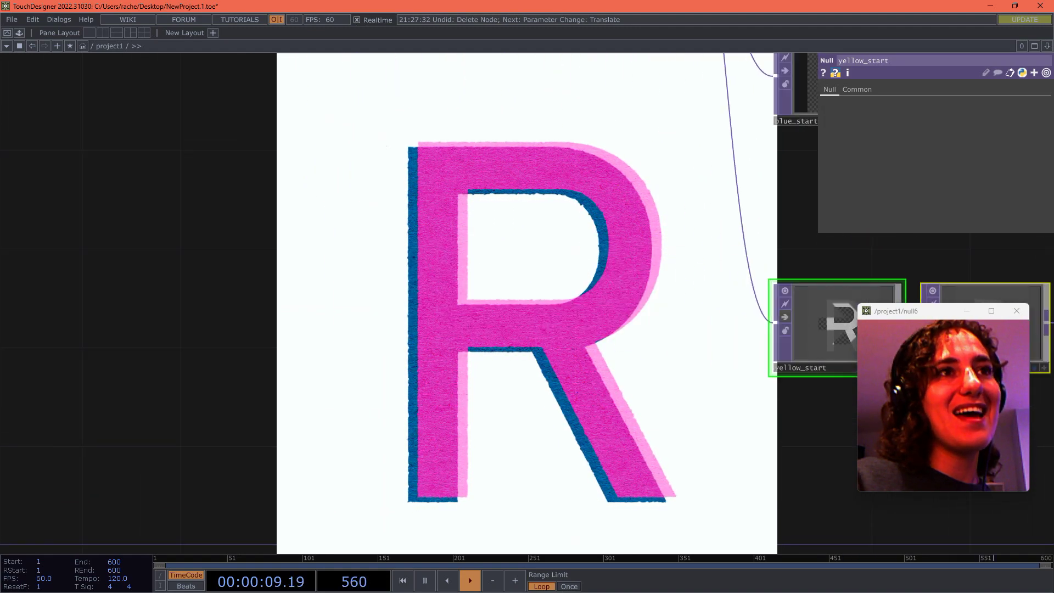
left_click(456, 285)
Examine the overall node network from the text source through the color chains to the final output
scroll(456, 286, "down", 1)
key("h")
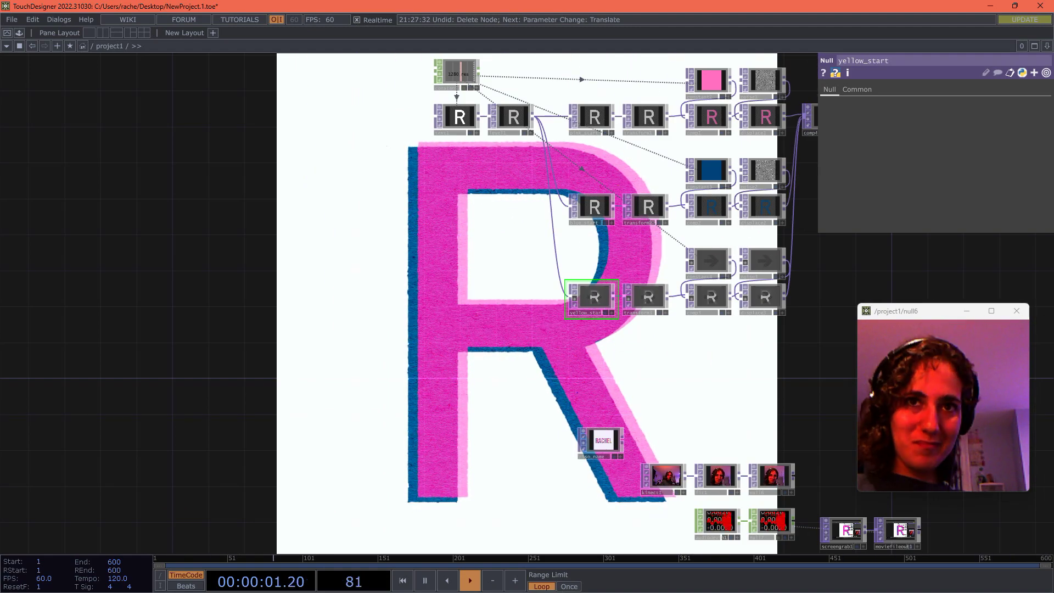
left_click_drag(495, 248, 510, 247)
left_click_drag(632, 429, 650, 451)
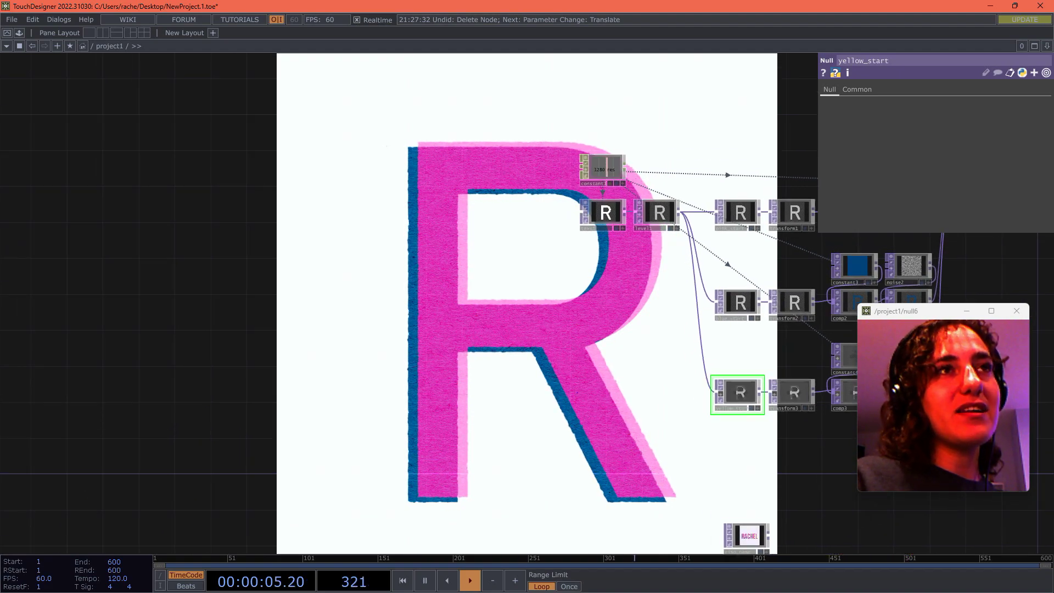
left_click_drag(648, 374, 258, 408)
scroll(651, 215, "up", 6)
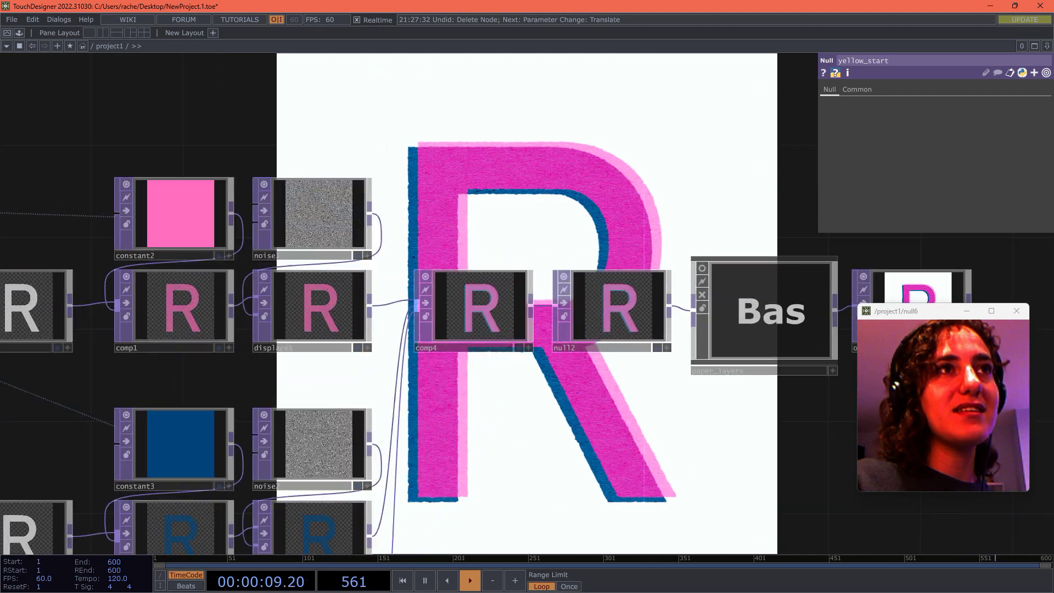
left_click_drag(651, 214, 500, 579)
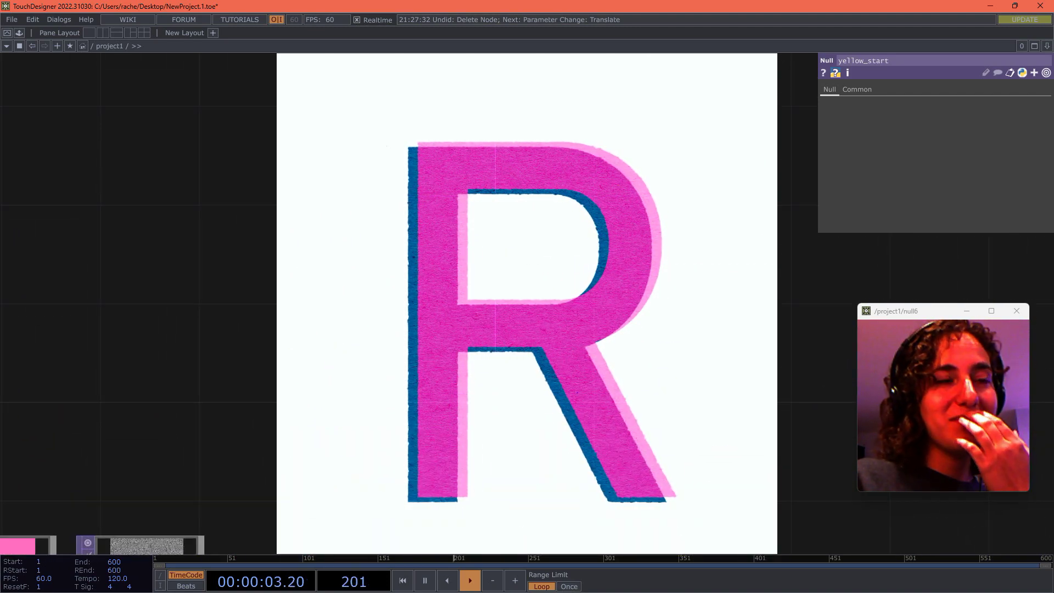
left_click_drag(502, 479, 572, 359)
scroll(571, 359, "up", 3)
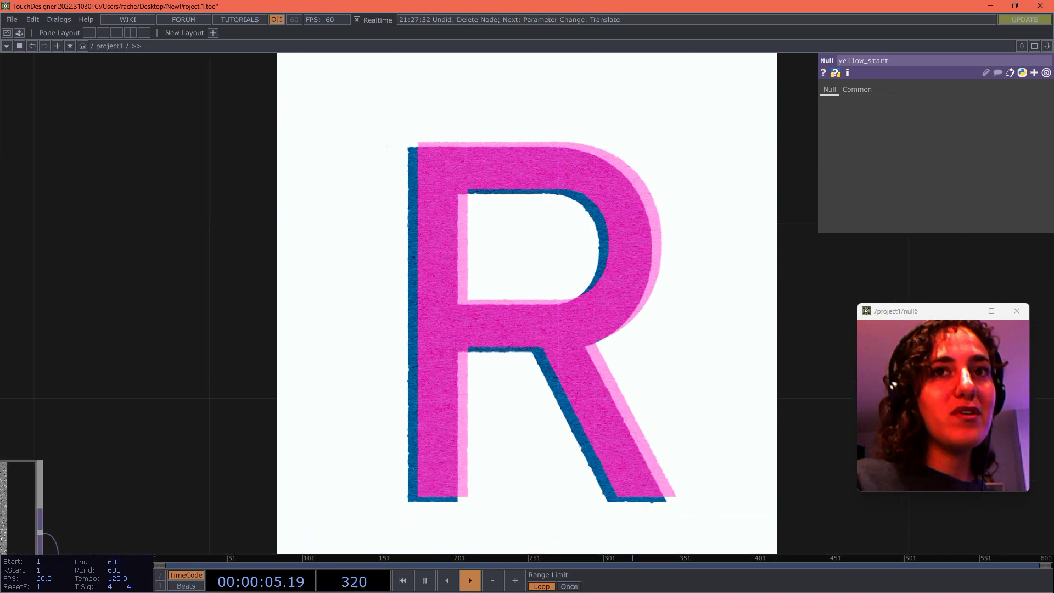
Preview comp4's blend operations as a grid and switch the preview grid back off
scroll(574, 360, "down", 8)
left_click_drag(526, 423, 536, 345)
scroll(536, 345, "up", 5)
left_click(532, 346)
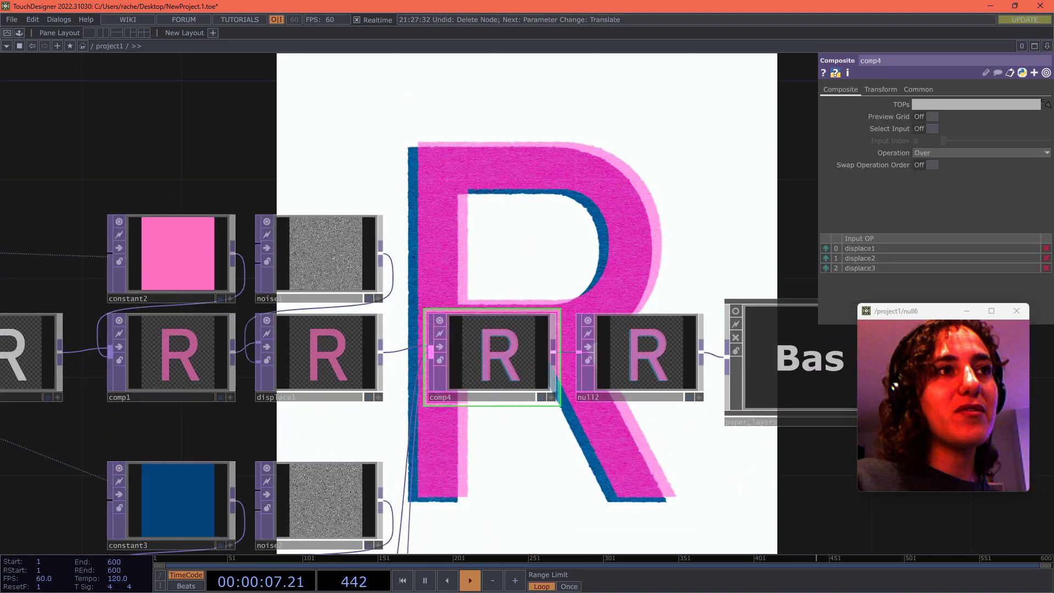
scroll(500, 310, "up", 5)
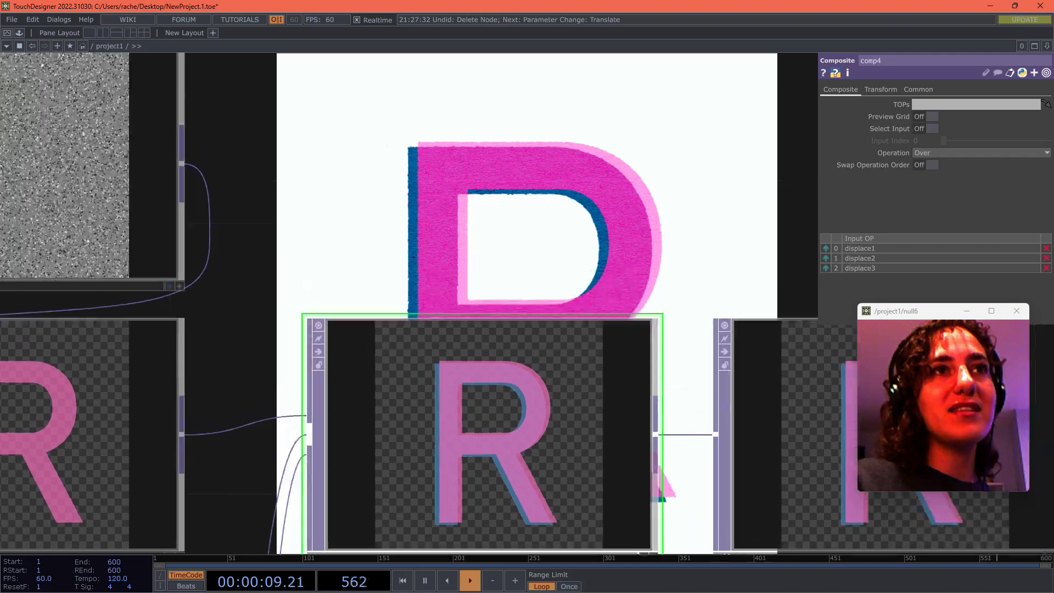
left_click_drag(500, 301, 570, 408)
left_click(932, 117)
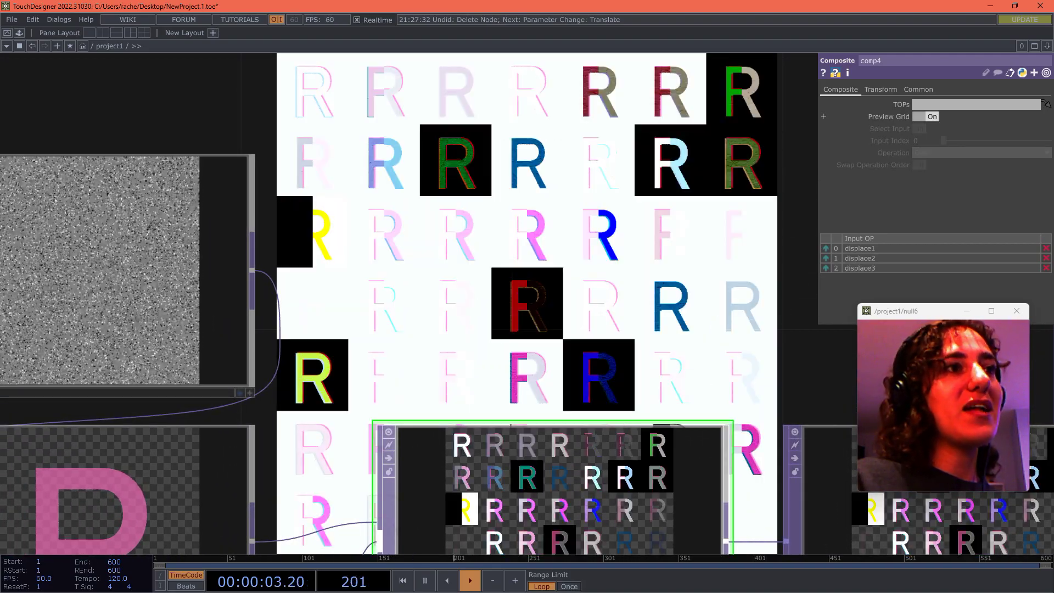
left_click(932, 116)
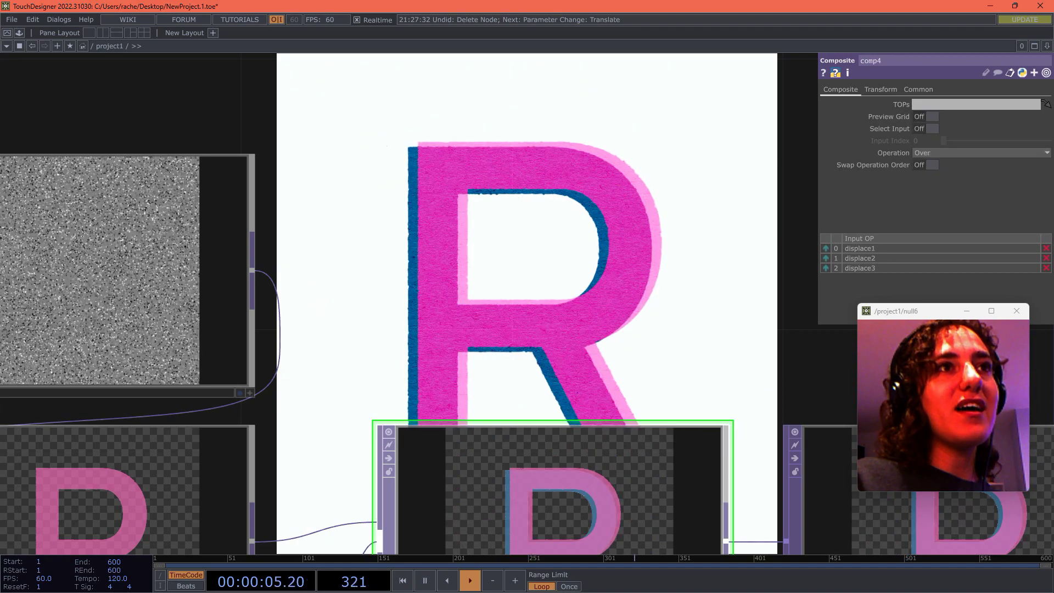
Set the horizontal translate of transform1 in the pink chain to 0.019
scroll(720, 250, "down", 10)
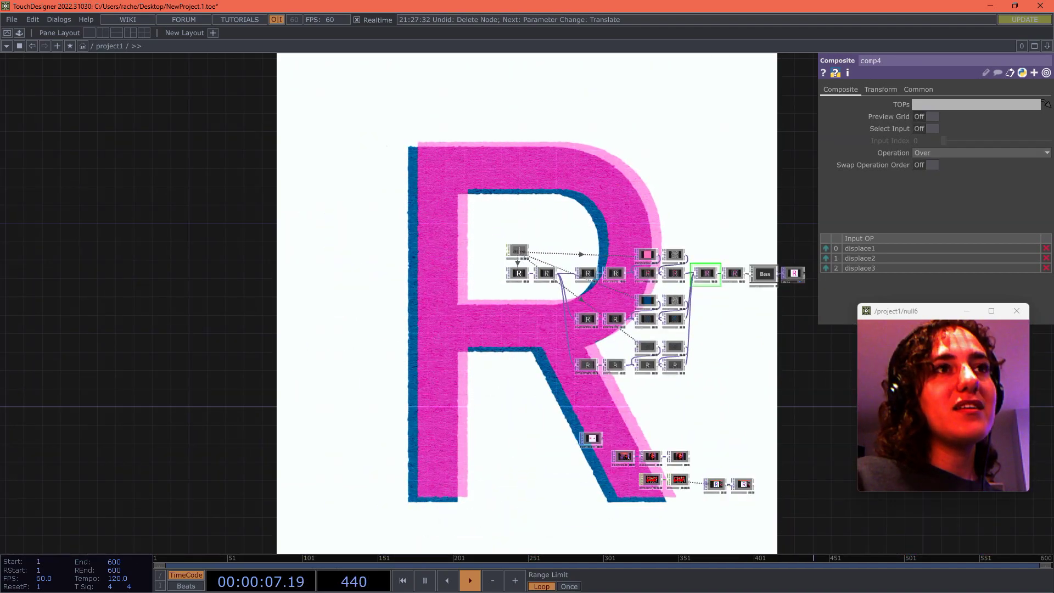
scroll(545, 338, "up", 5)
left_click(737, 159)
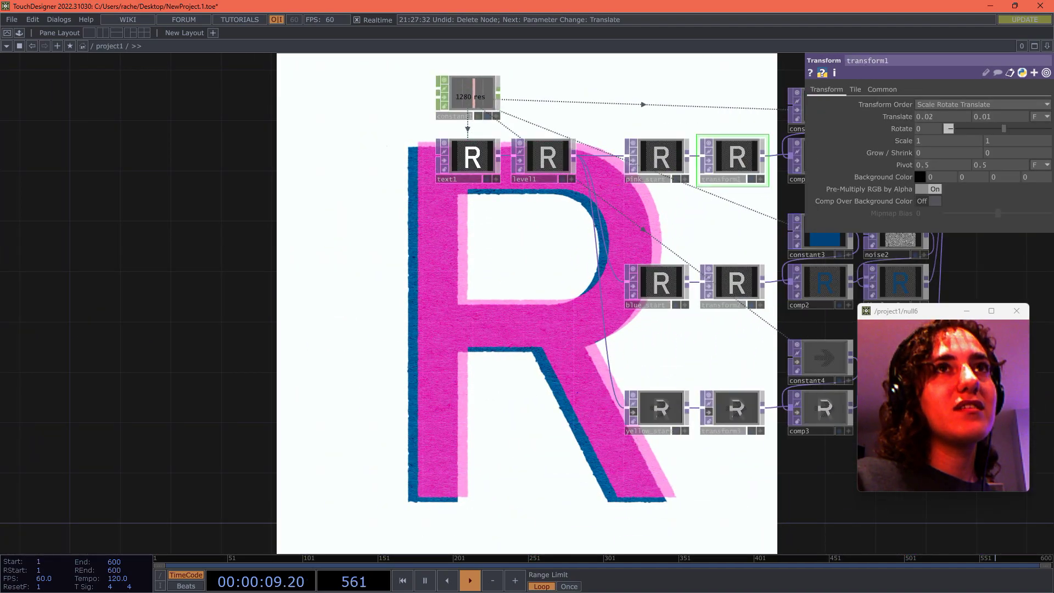
scroll(746, 101, "up", 5)
left_click_drag(745, 101, 701, 381)
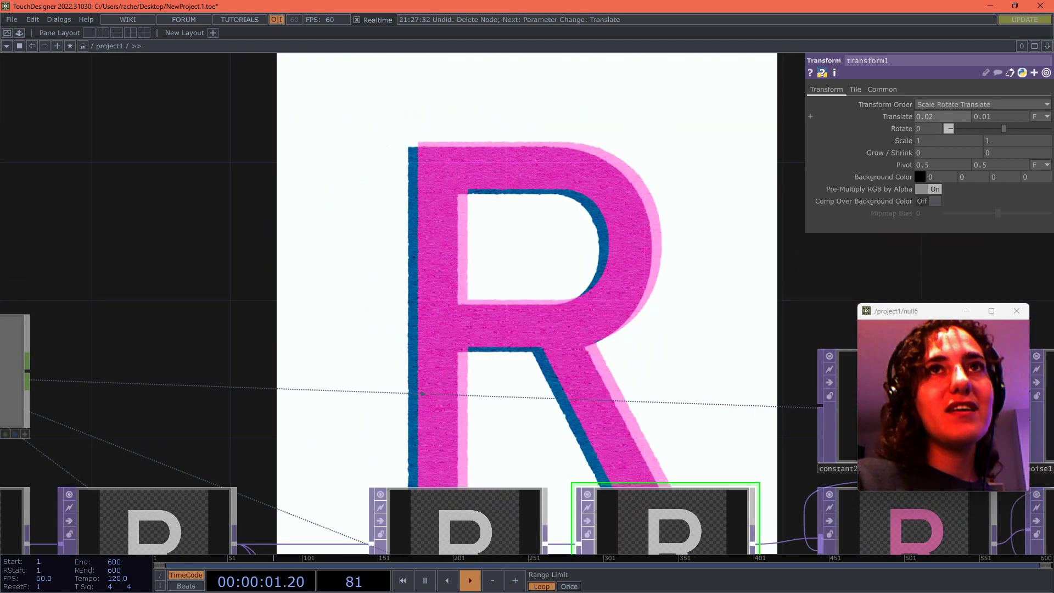
middle_click(944, 117)
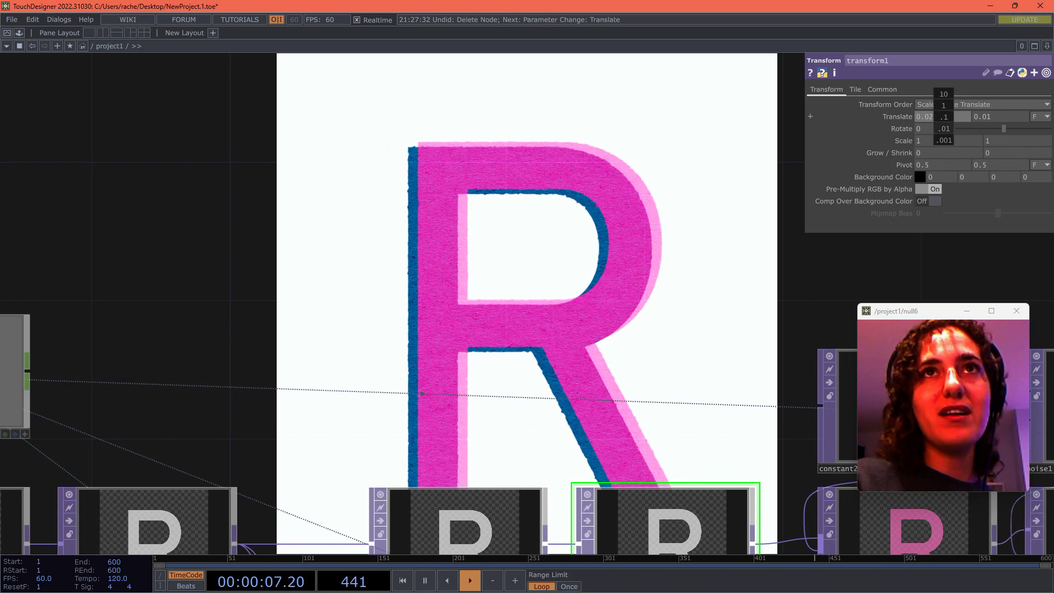
middle_click_drag(944, 116, 987, 96)
scroll(988, 116, "down", 3)
scroll(477, 300, "down", 1)
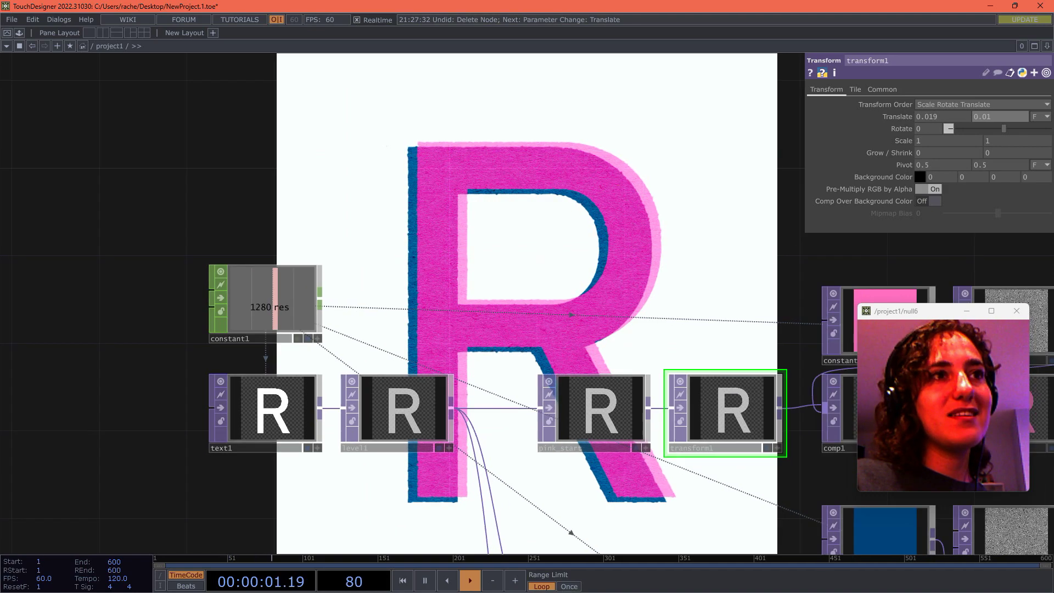
Duplicate the text1 node and place the copy below the original
scroll(473, 291, "down", 3)
left_click_drag(472, 291, 683, 121)
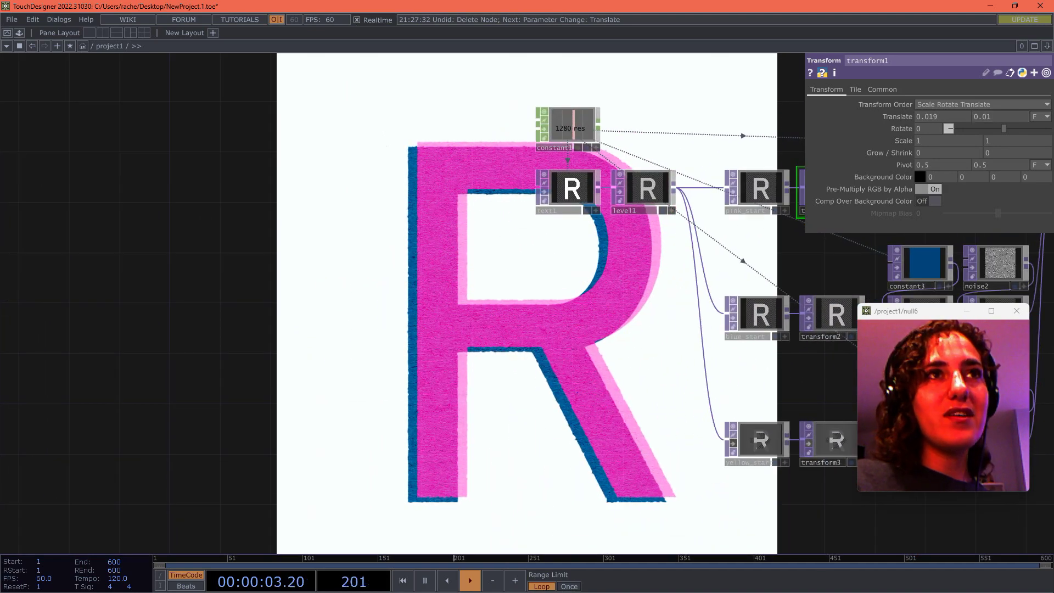
key("h")
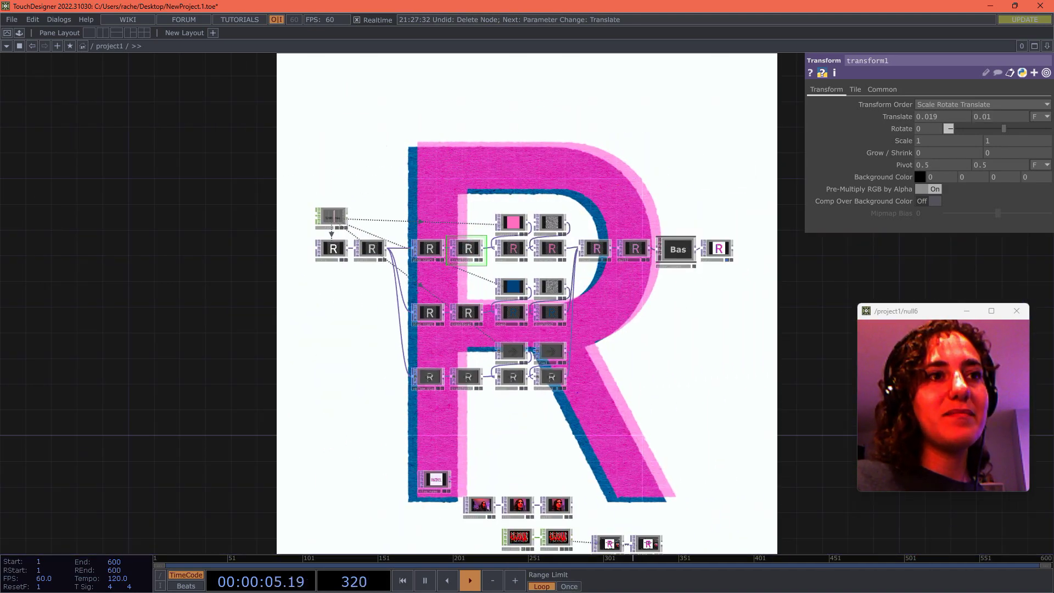
scroll(616, 335, "up", 3)
left_click_drag(615, 335, 755, 428)
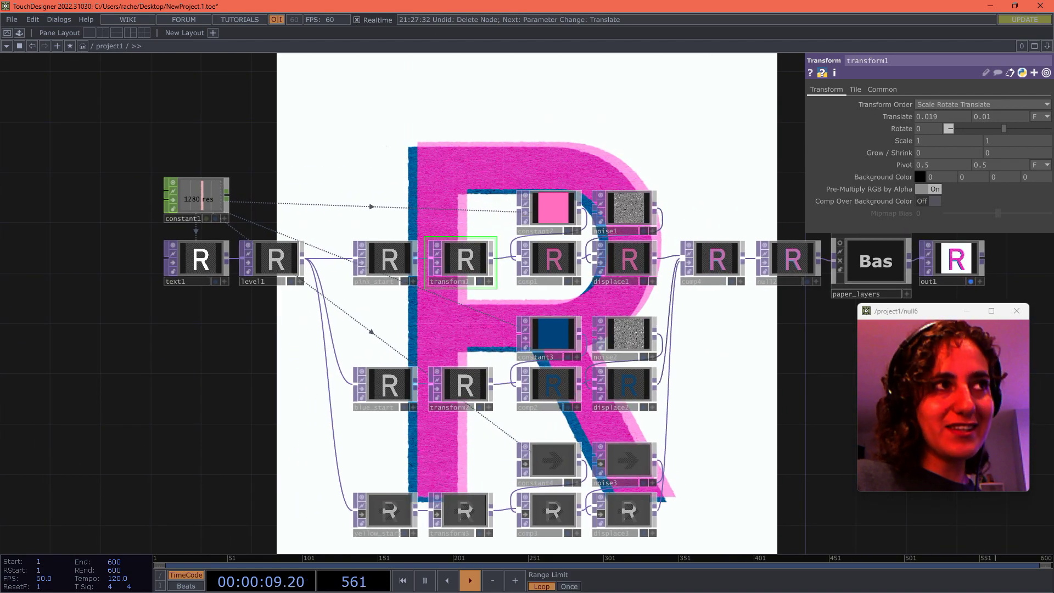
left_click_drag(146, 345, 524, 436)
scroll(423, 363, "up", 3)
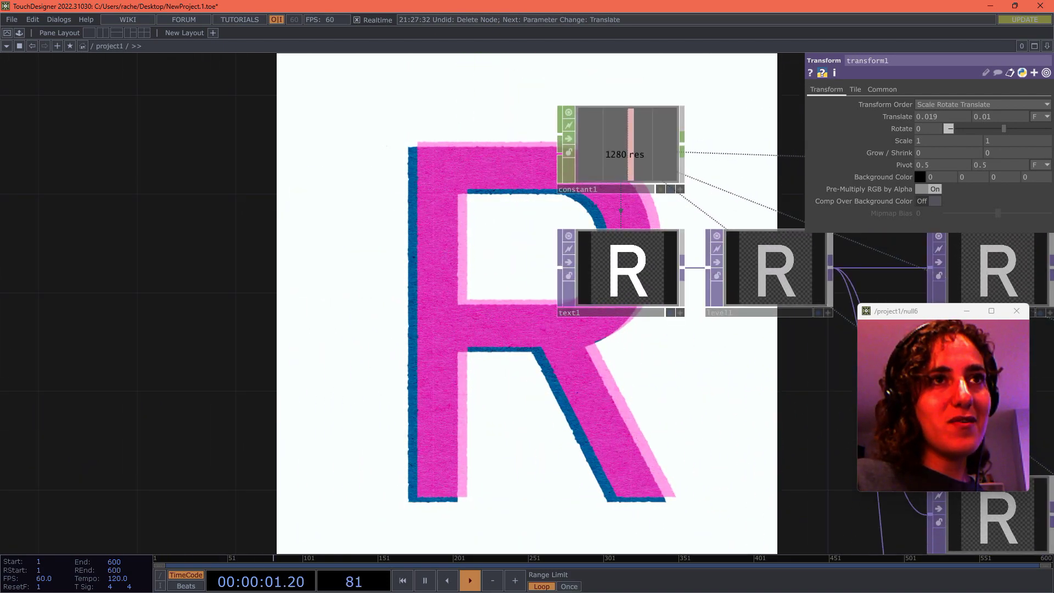
left_click(624, 272)
key("ctrl+v")
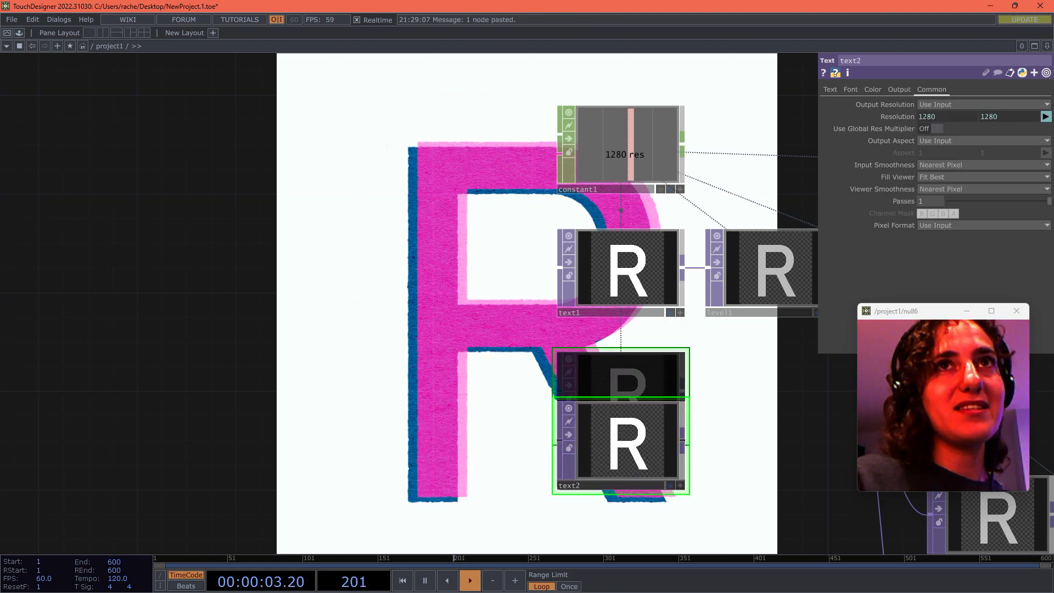
Replace the letter in text2 with a full first name followed by an exclamation mark
left_click(831, 89)
left_click(940, 165)
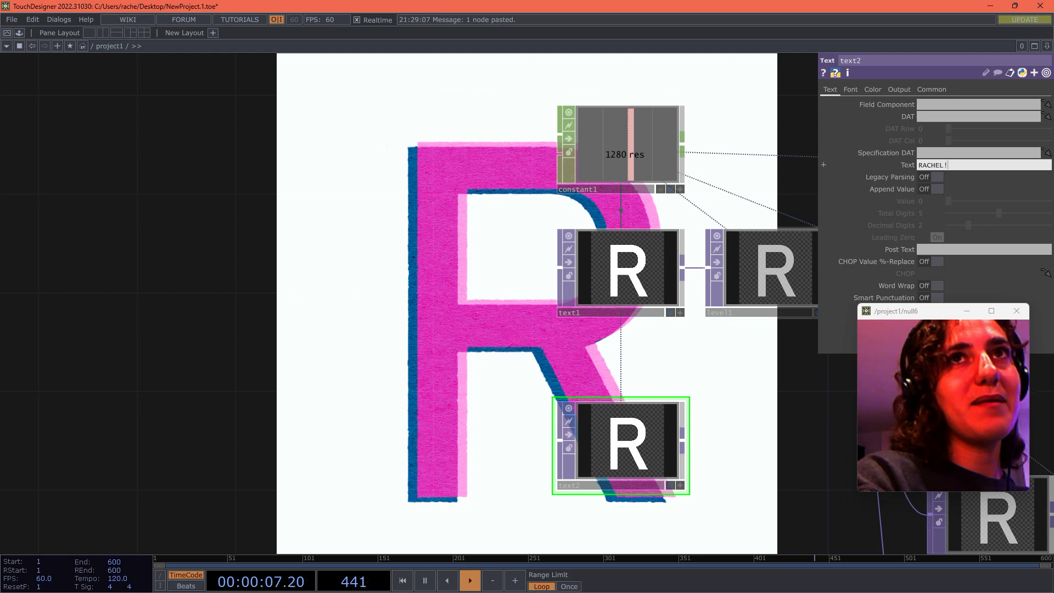
key("Return")
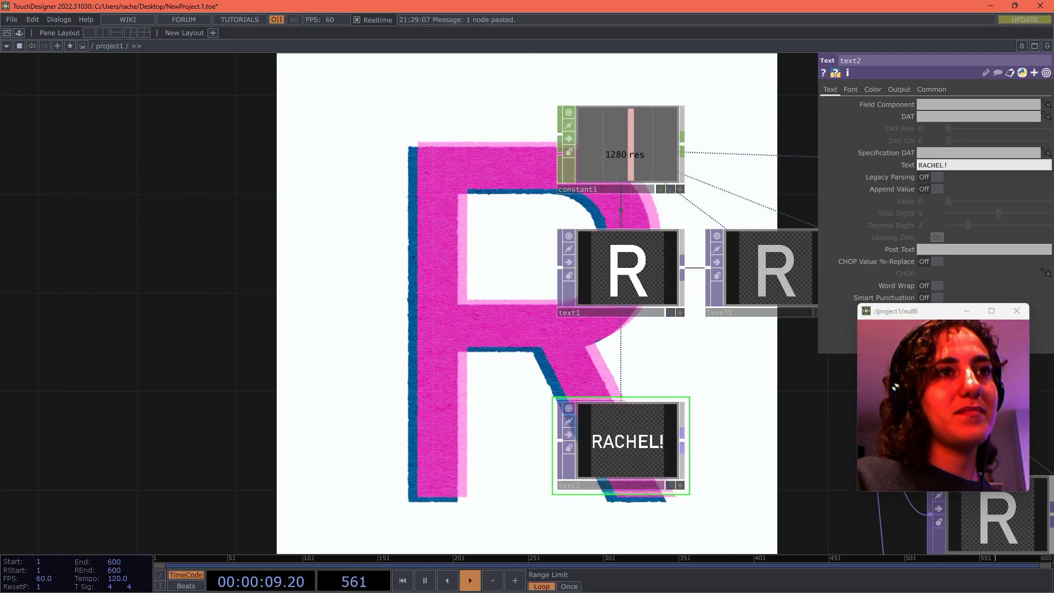
Wire text2 into level1 in place of text1 so the full name drives all ink layers
left_click_drag(736, 379, 689, 362)
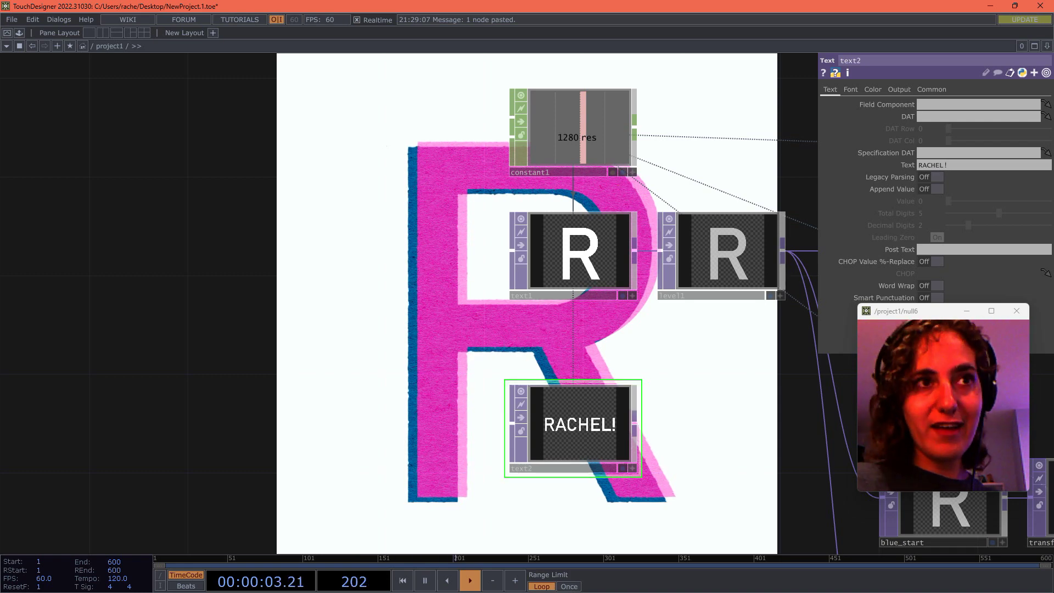
left_click_drag(635, 423, 632, 299)
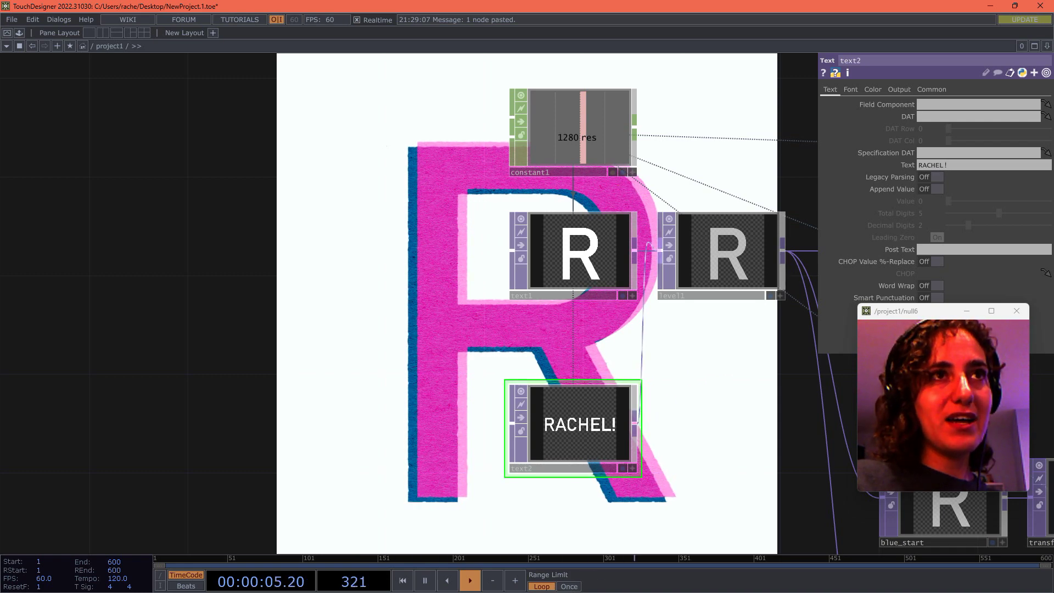
left_click_drag(650, 249, 659, 253)
scroll(518, 549, "down", 5)
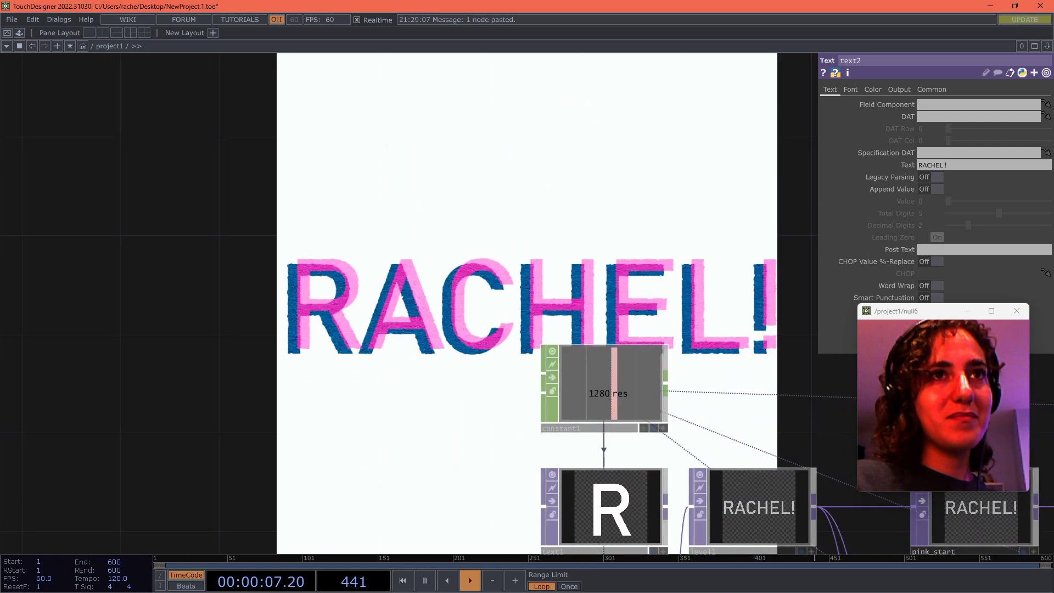
Add a Circle TOP below the text2 node
left_click_drag(505, 486, 501, 297)
scroll(501, 297, "up", 3)
key("Tab")
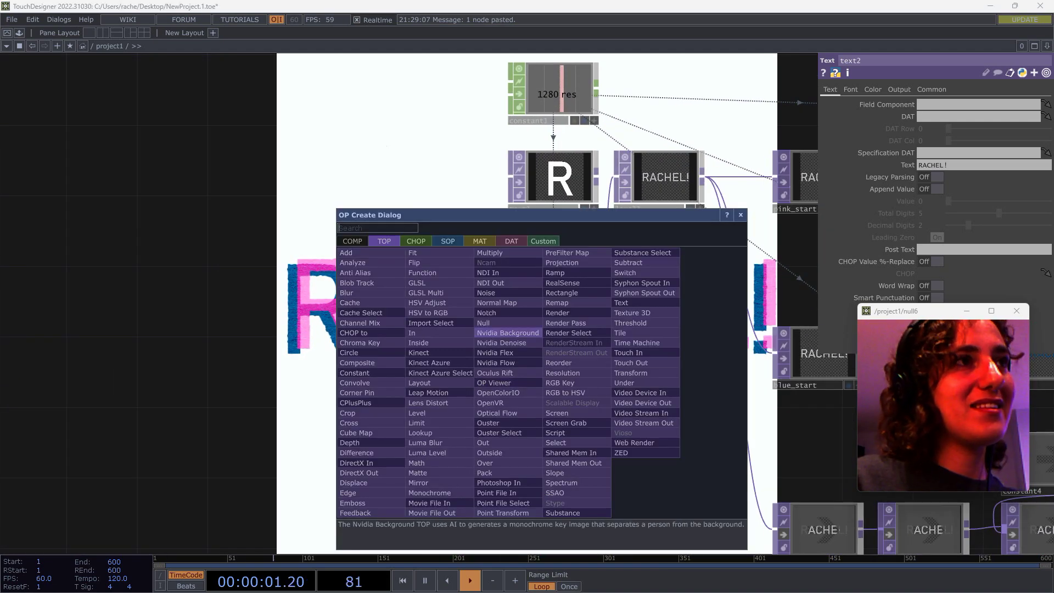
type("ci")
left_click(361, 353)
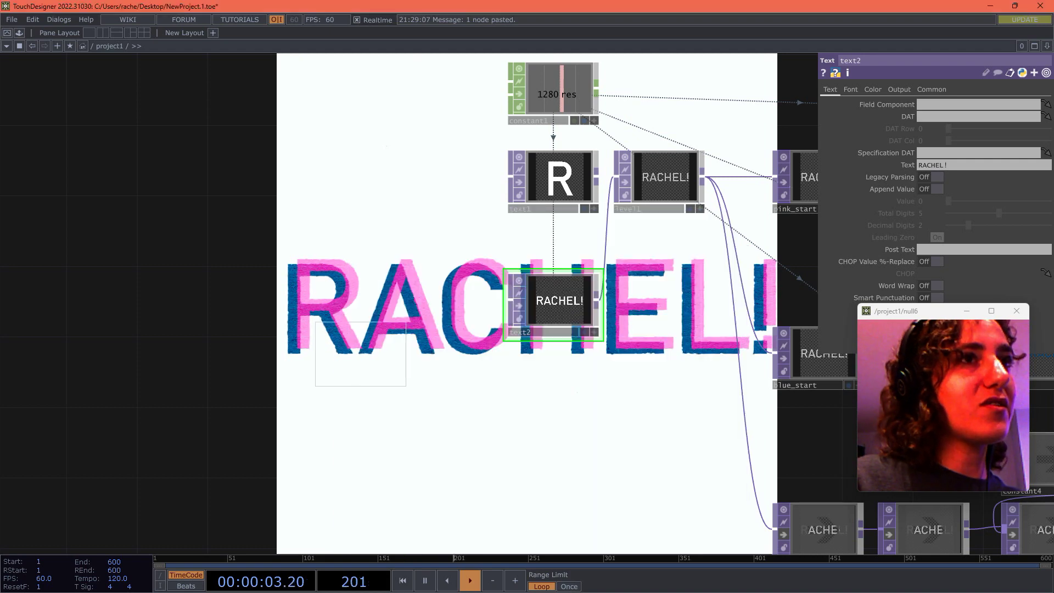
left_click(536, 393)
Link circle1's resolution to the res channel of constant1 and wire circle1 into level1 in place of text2
left_click(892, 90)
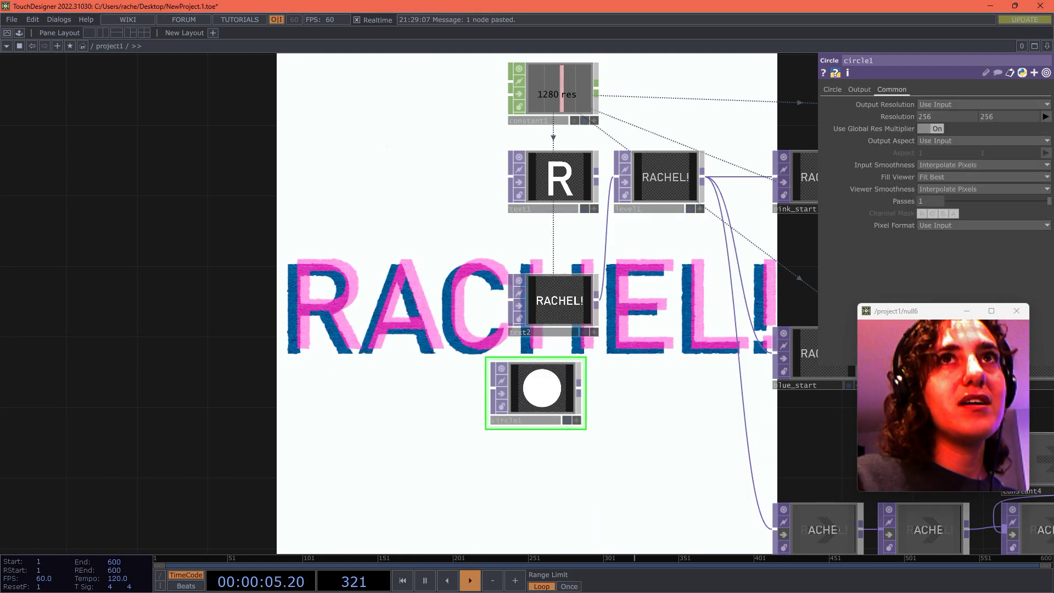
left_click(594, 120)
left_click_drag(575, 100, 892, 117)
left_click(893, 114)
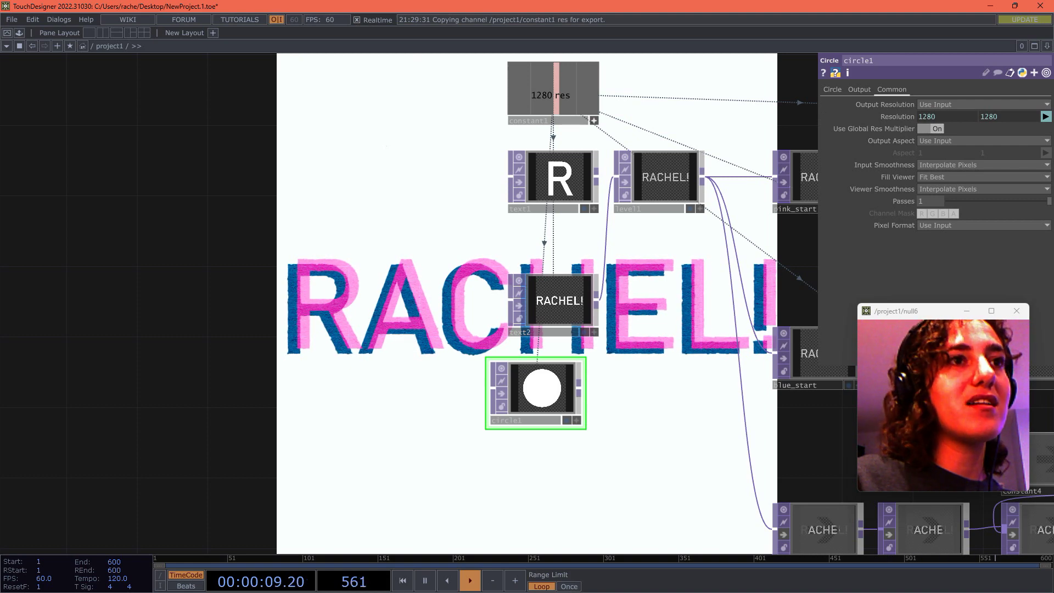
left_click_drag(579, 383, 616, 240)
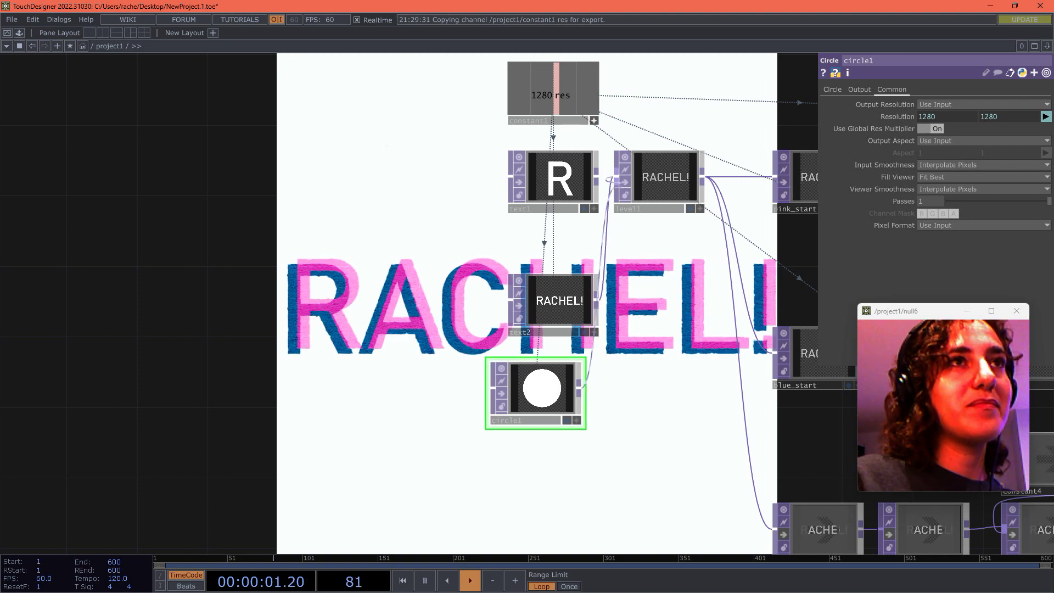
left_click_drag(615, 177, 617, 177)
Select all the nodes of the yellow chain, from yellow_start to displace3, and turn their bypass off
left_click_drag(654, 248, 457, 140)
left_click_drag(594, 331, 350, 284)
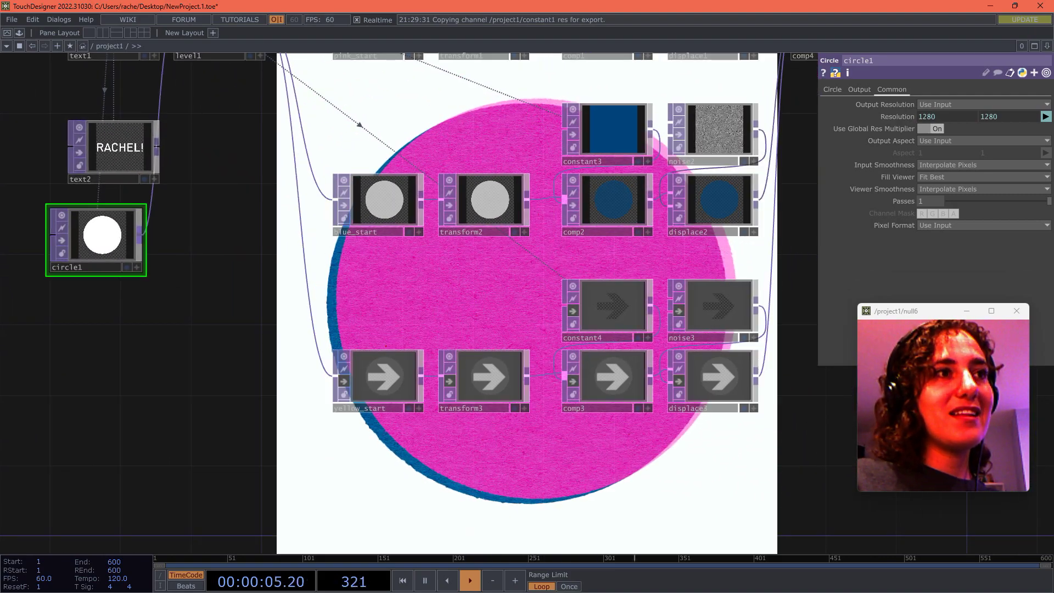
right_click_drag(351, 283, 721, 454)
key("b")
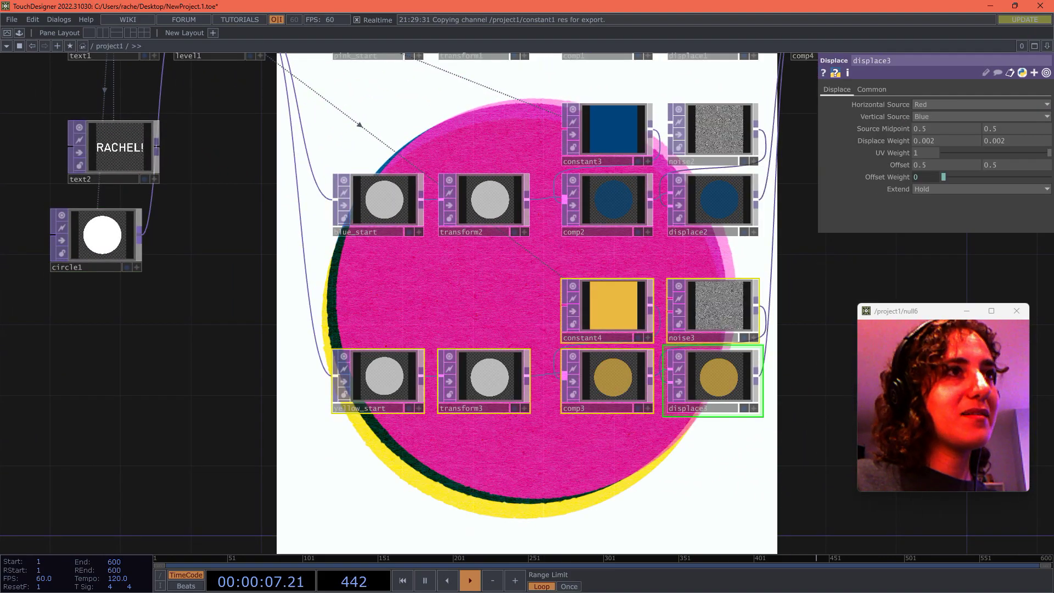
Add a Movie File Out TOP wired after out1 at the end of the network
scroll(269, 356, "down", 5)
left_click_drag(269, 356, 934, 427)
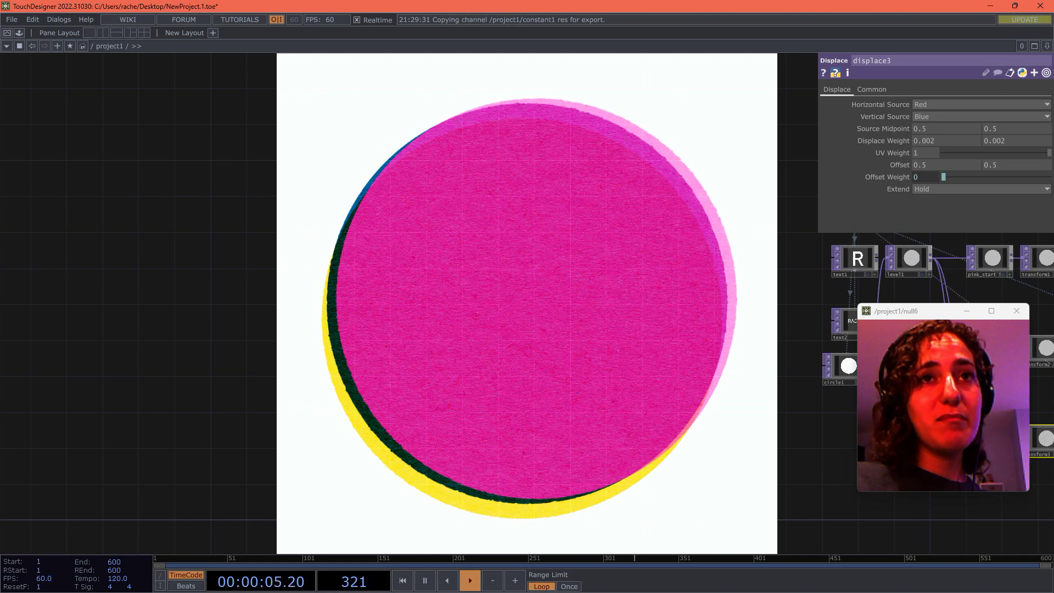
left_click_drag(934, 427, 283, 434)
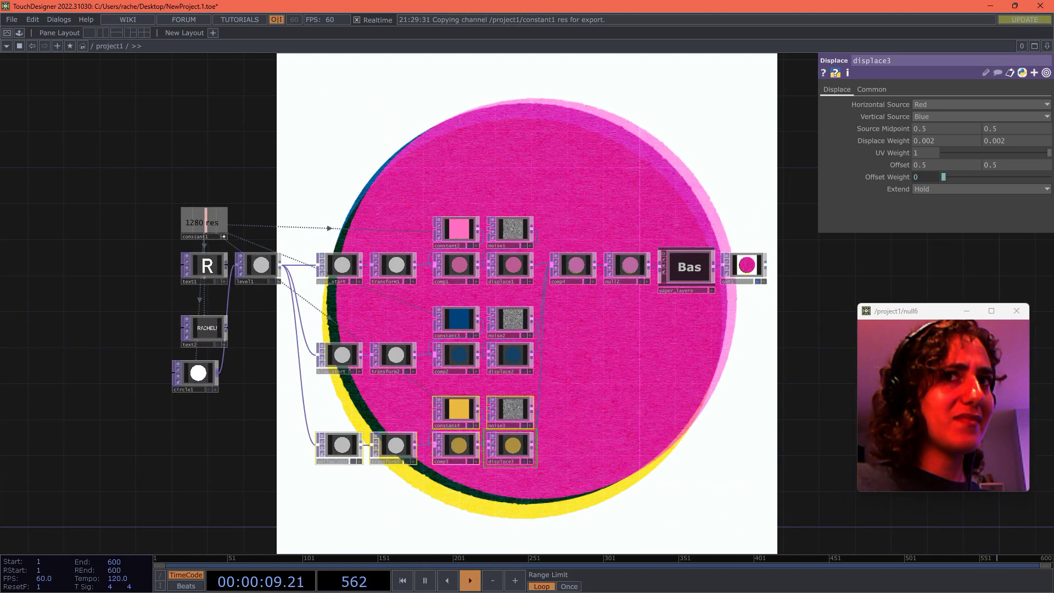
left_click_drag(790, 327, 741, 326)
scroll(741, 327, "up", 5)
left_click_drag(757, 137, 729, 214)
scroll(729, 214, "up", 4)
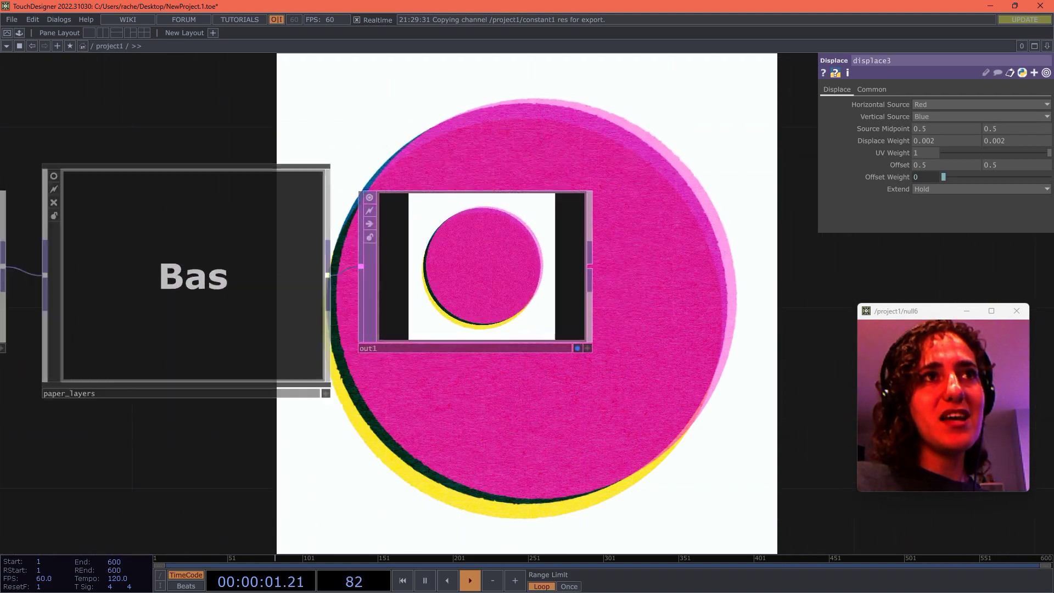
scroll(707, 337, "up", 1)
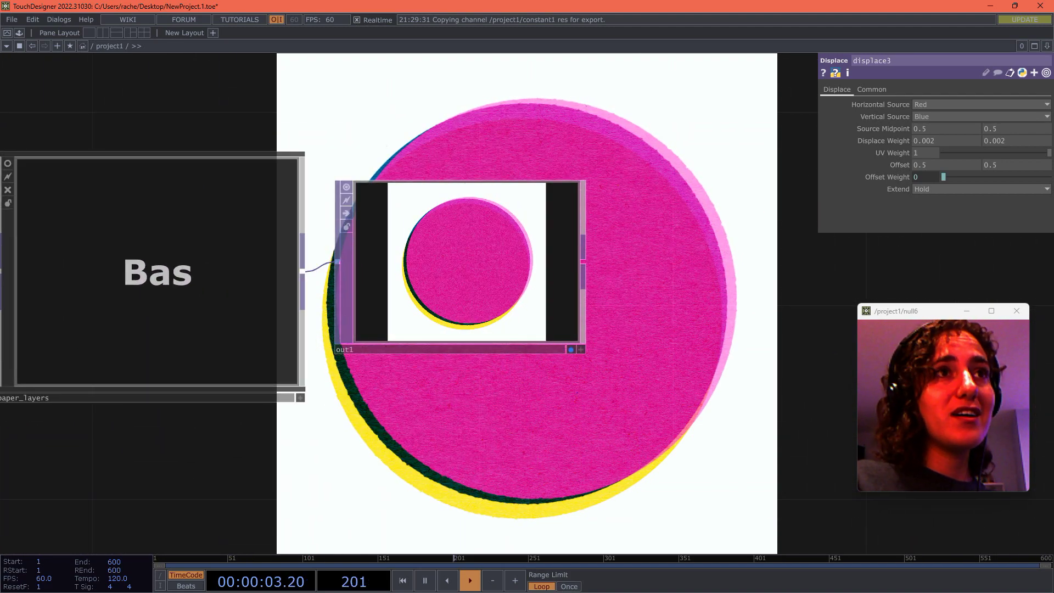
key("Tab")
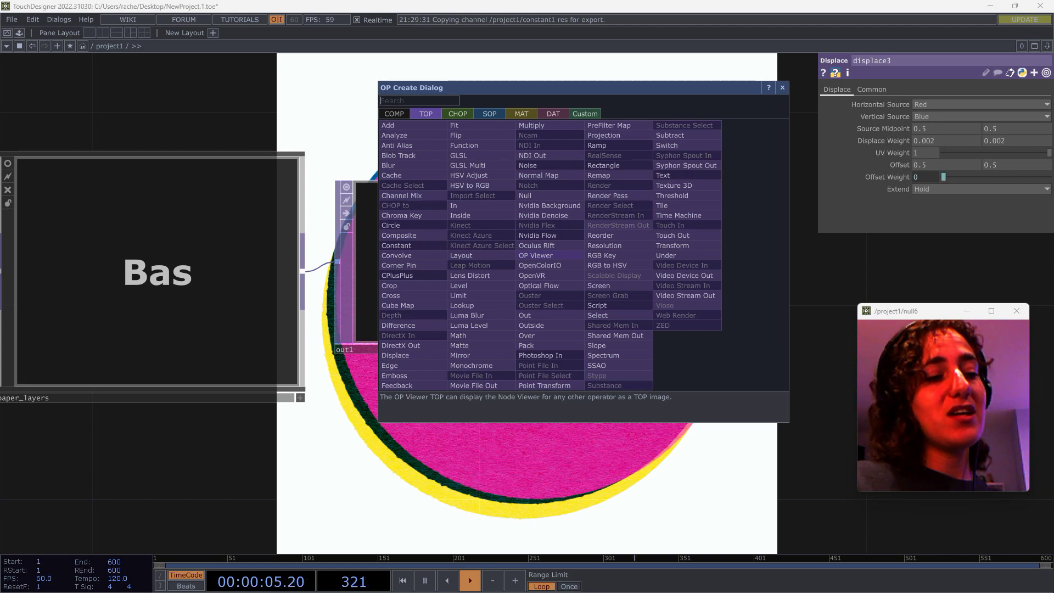
left_click(474, 385)
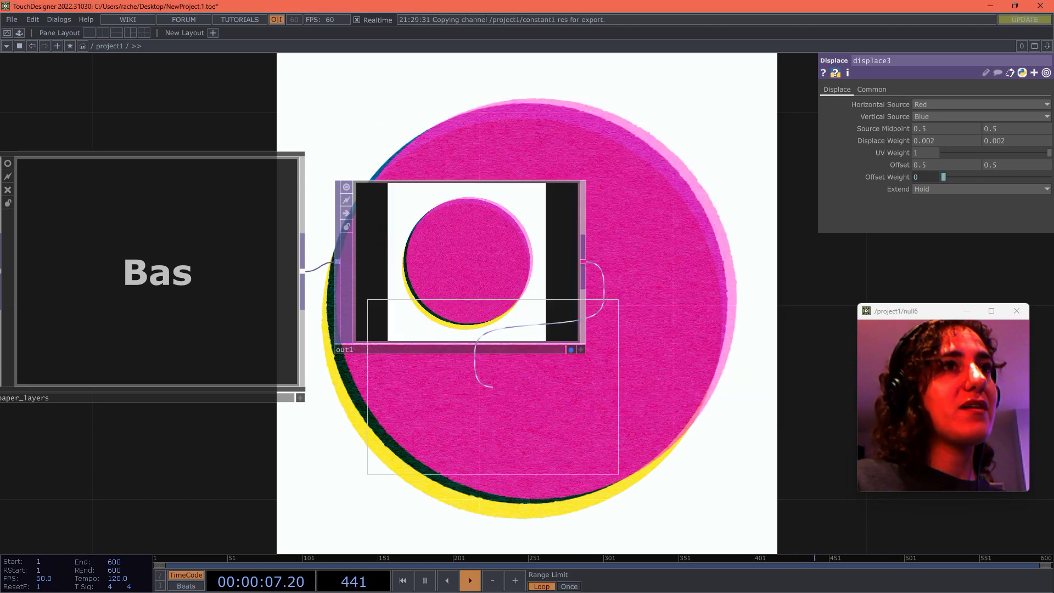
left_click(752, 268)
Review the type and video codec settings of moviefileout2 and delete the node
left_click_drag(697, 144, 533, 456)
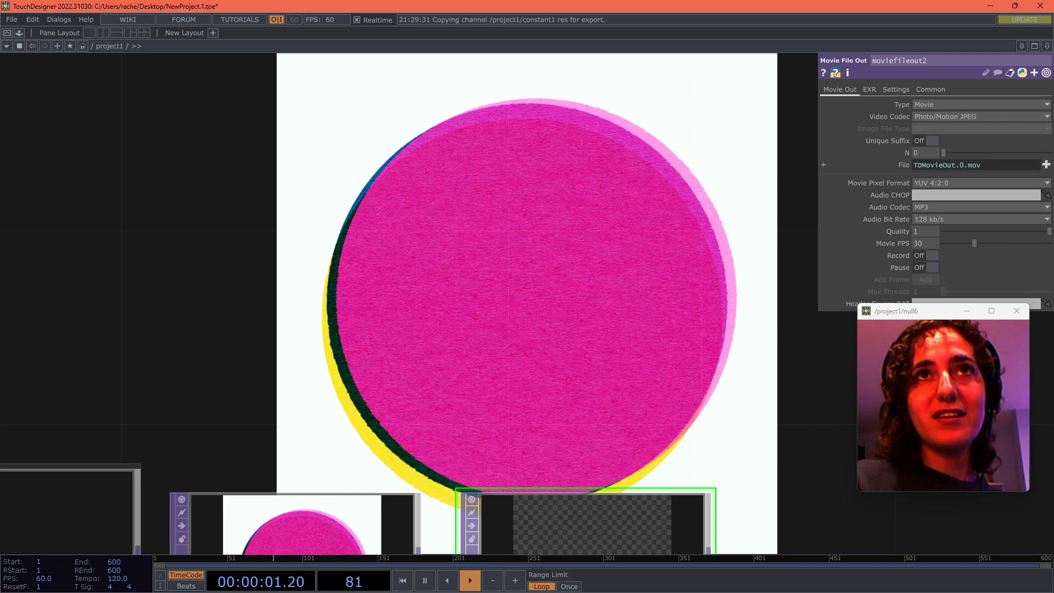
scroll(698, 263, "down", 3)
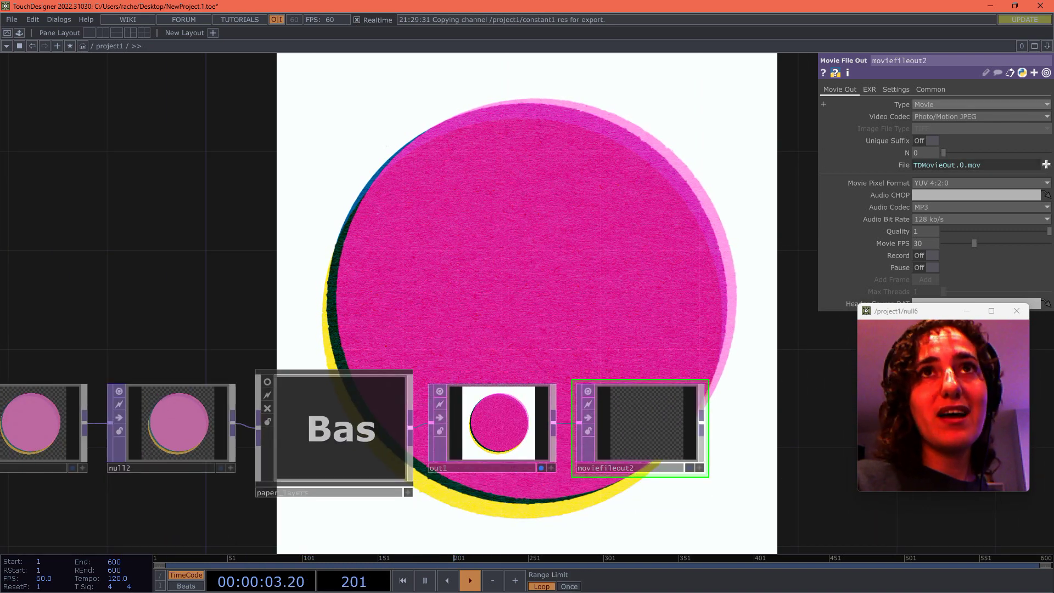
left_click(980, 116)
left_click(980, 117)
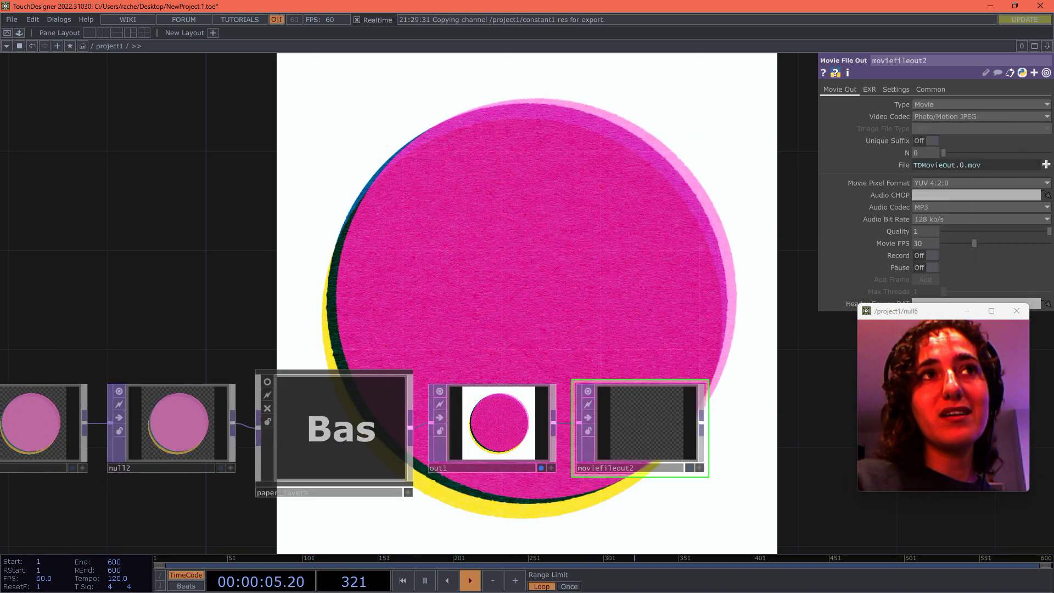
key("Delete")
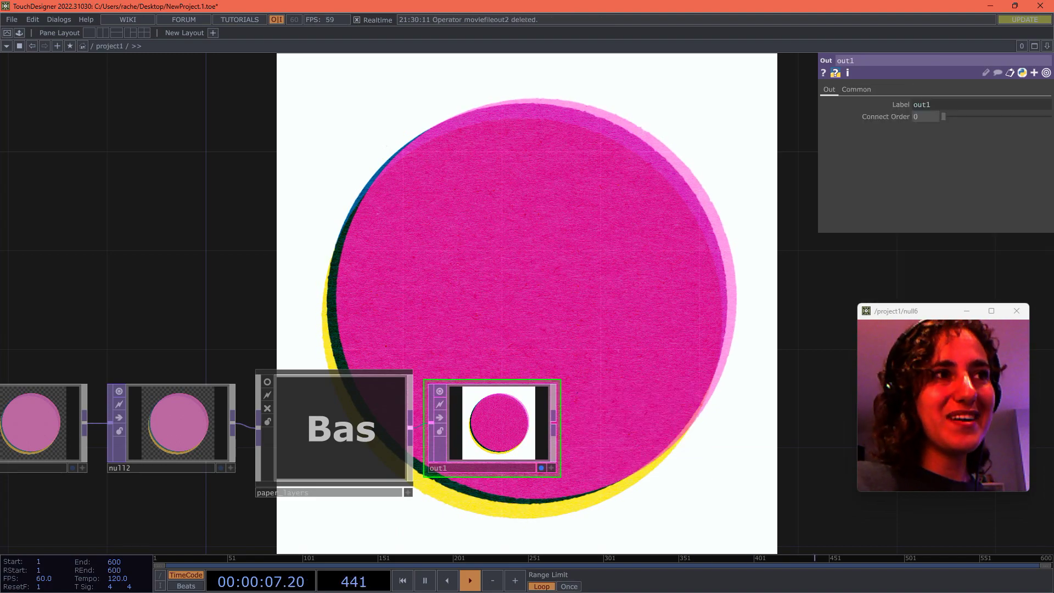
Reconnect text2 to level1 in place of circle1
scroll(530, 308, "down", 3)
left_click_drag(530, 307, 955, 274)
left_click_drag(274, 296, 816, 235)
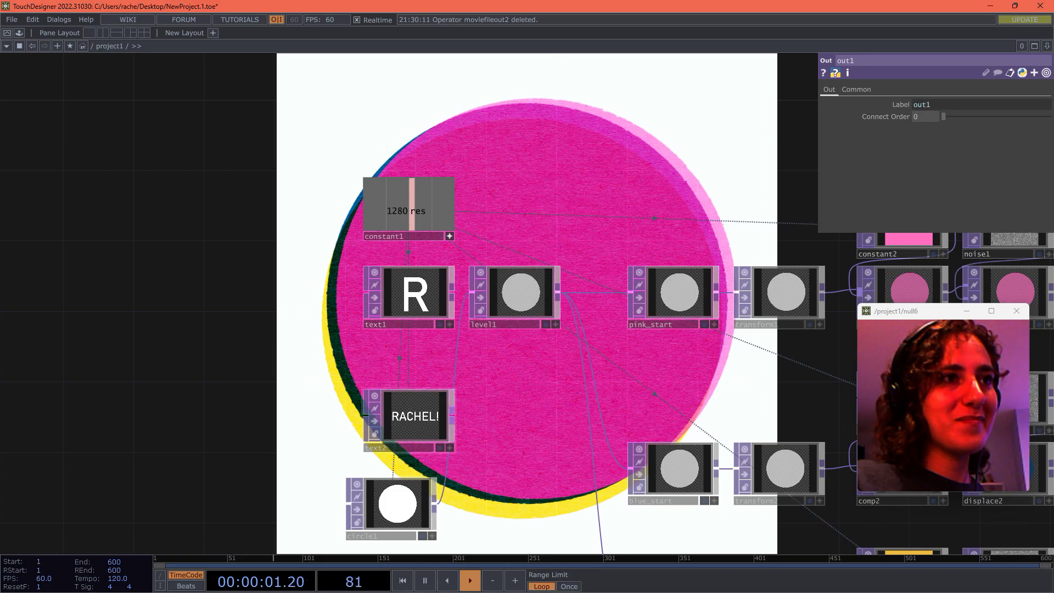
left_click_drag(452, 416, 470, 292)
Bypass the whole yellow chain, including constant4 and noise3, leaving only the pink and blue layers active
left_click_drag(516, 236, 345, 172)
left_click_drag(516, 478, 339, 290)
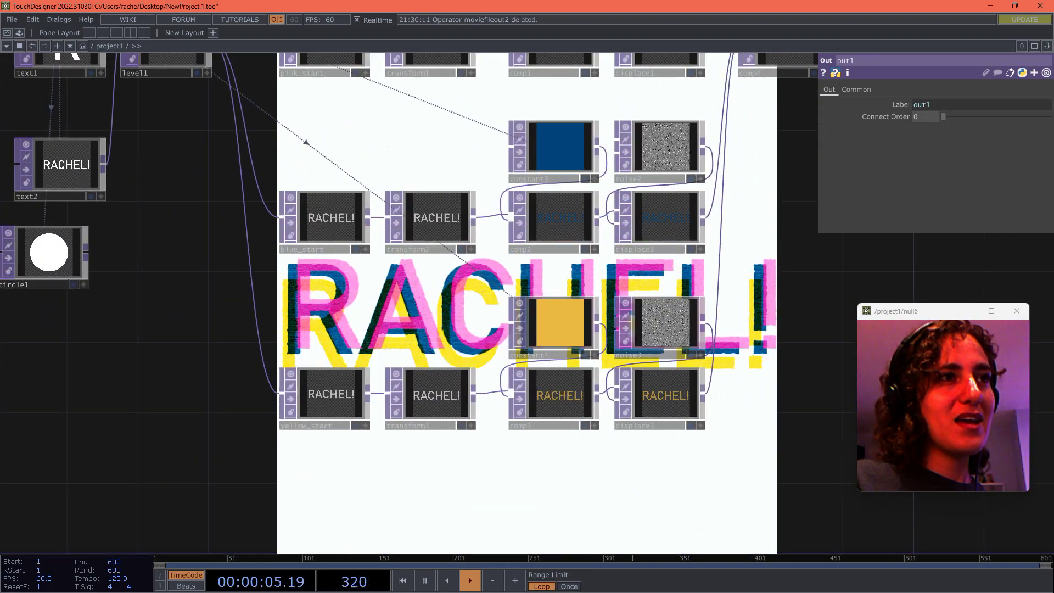
right_click_drag(337, 291, 668, 463)
key("b")
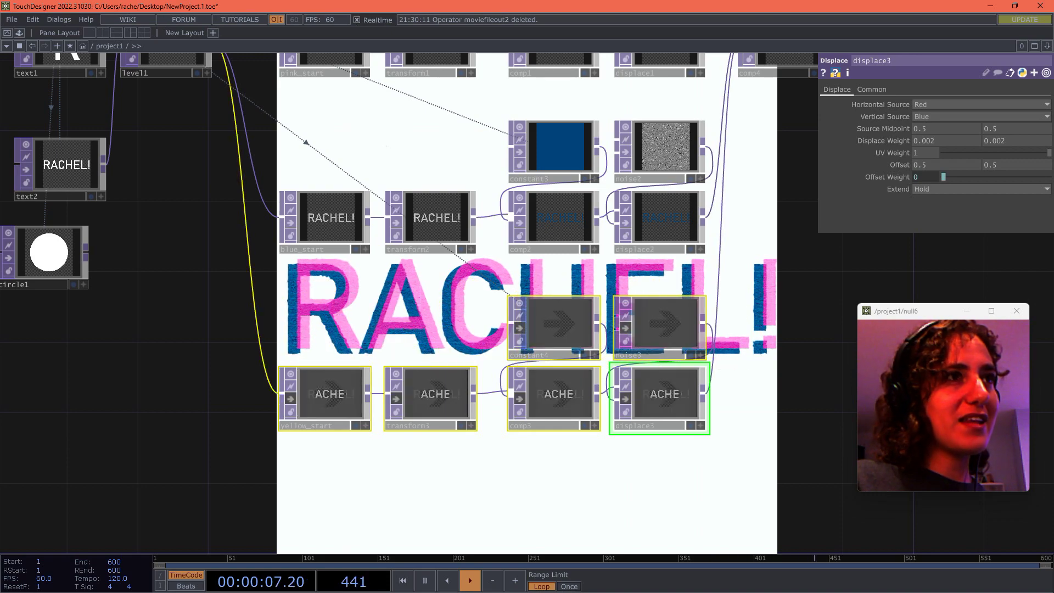
Examine the finished two-ink print and its network, and select moviefileout1 beside the screen grab node
left_click_drag(225, 264, 357, 408)
mouse_move(451, 132)
left_mouse_down()
mouse_move(410, 379)
mouse_move(371, 514)
left_mouse_up()
left_click_drag(385, 329, 379, 473)
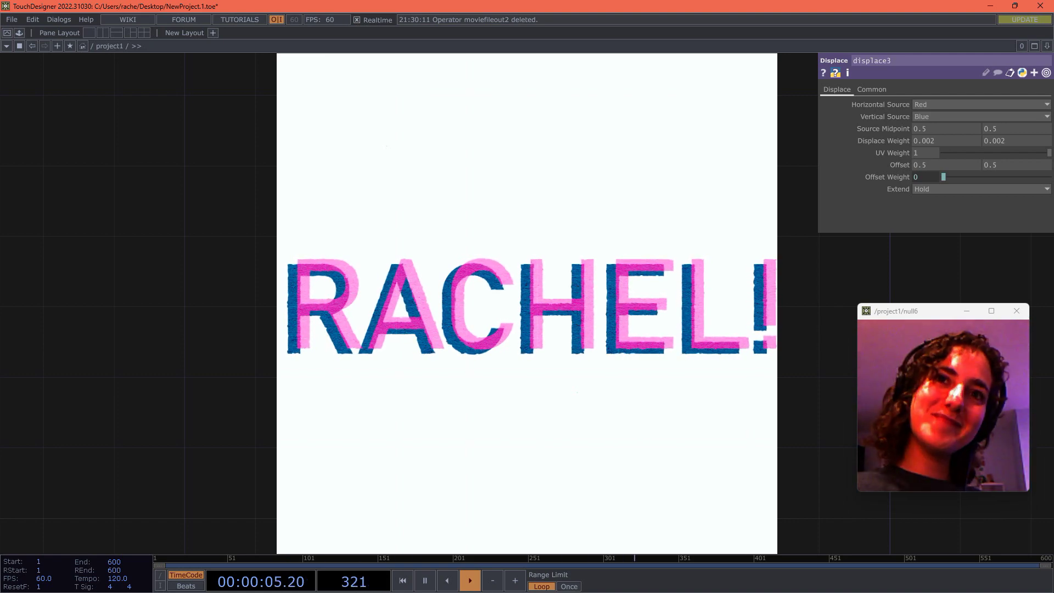
key("h")
scroll(550, 524, "up", 1)
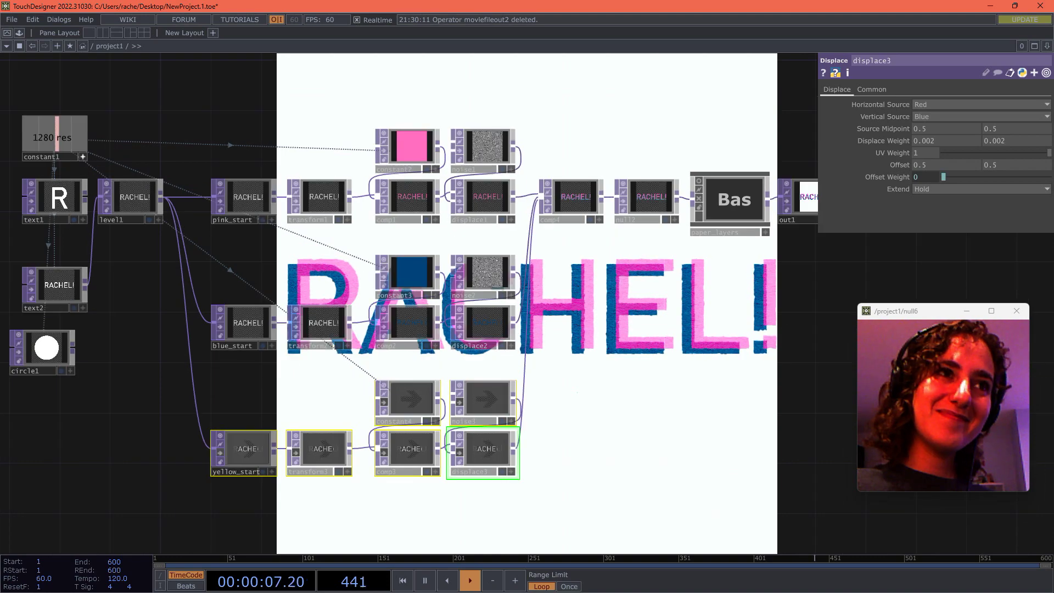
left_click_drag(549, 524, 570, 171)
left_click(697, 424)
left_click_drag(673, 489, 509, 376)
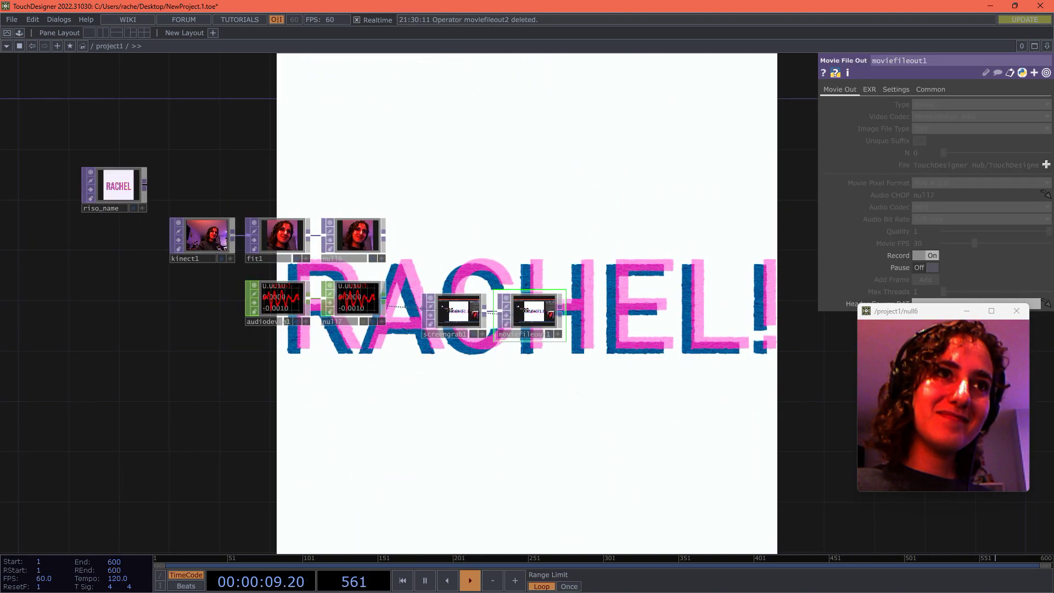